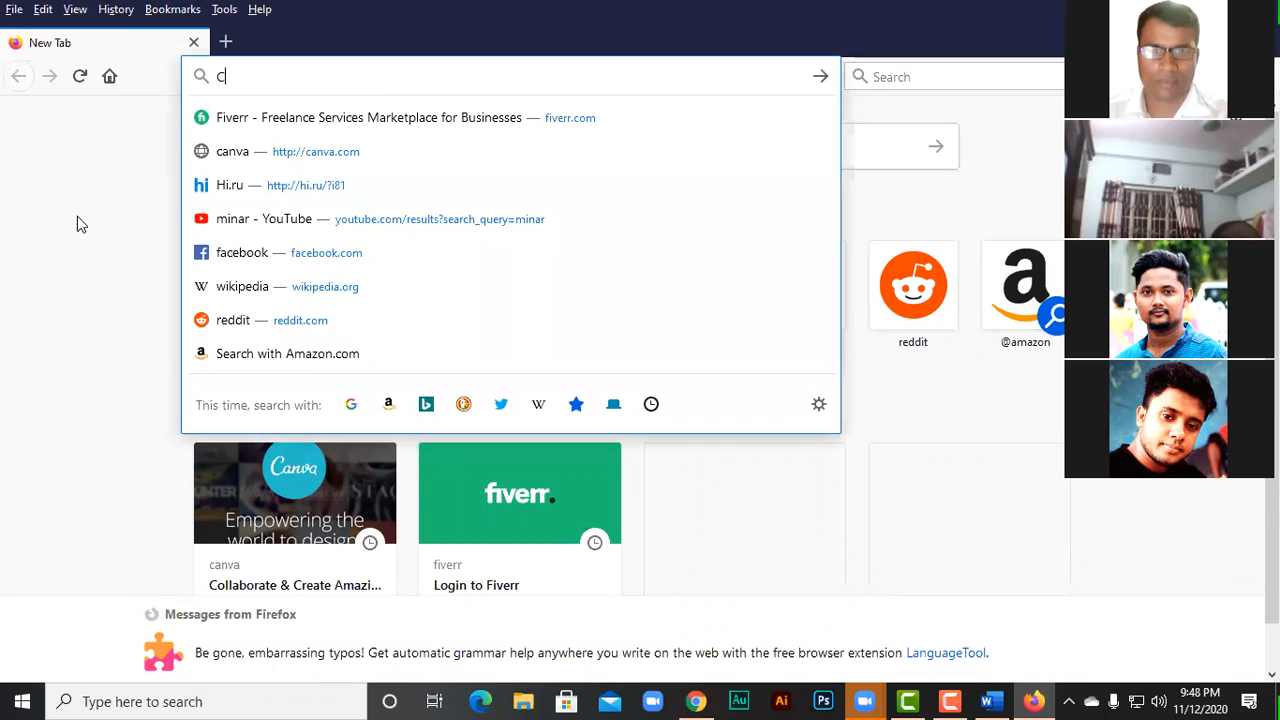
- Load the Canva website at canva.com in Firefox
text(anva)
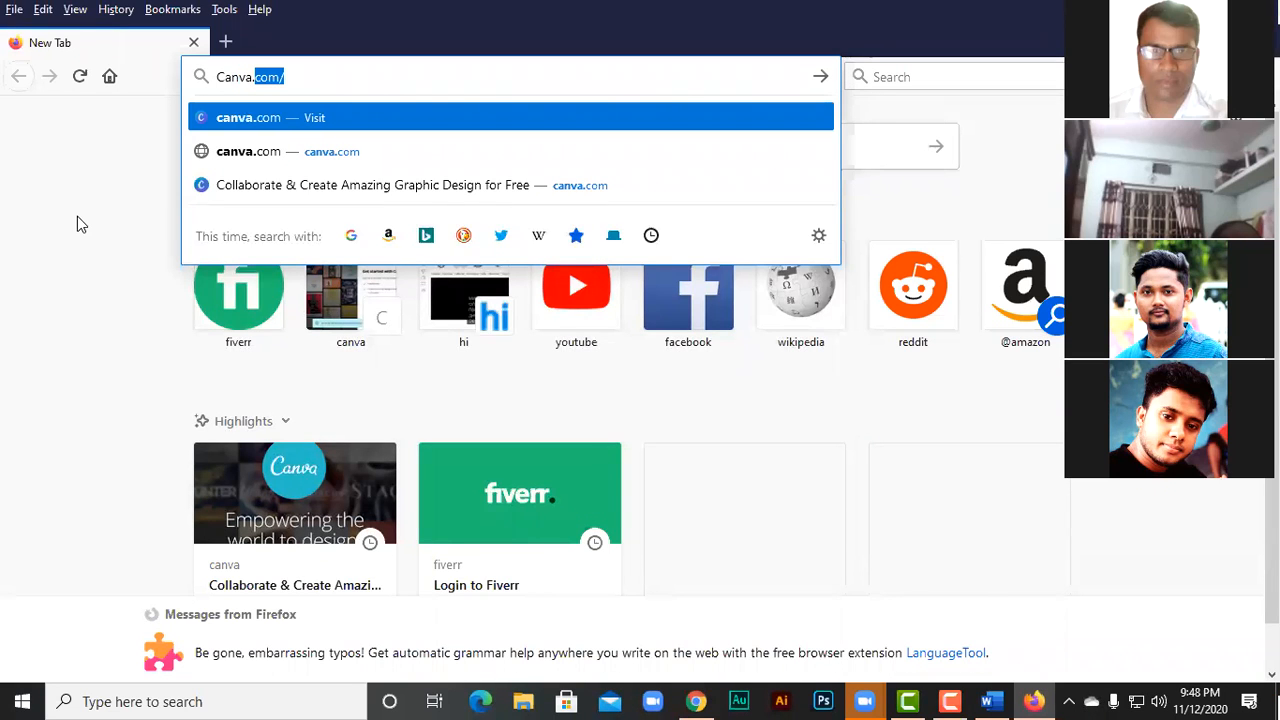
key(Return)
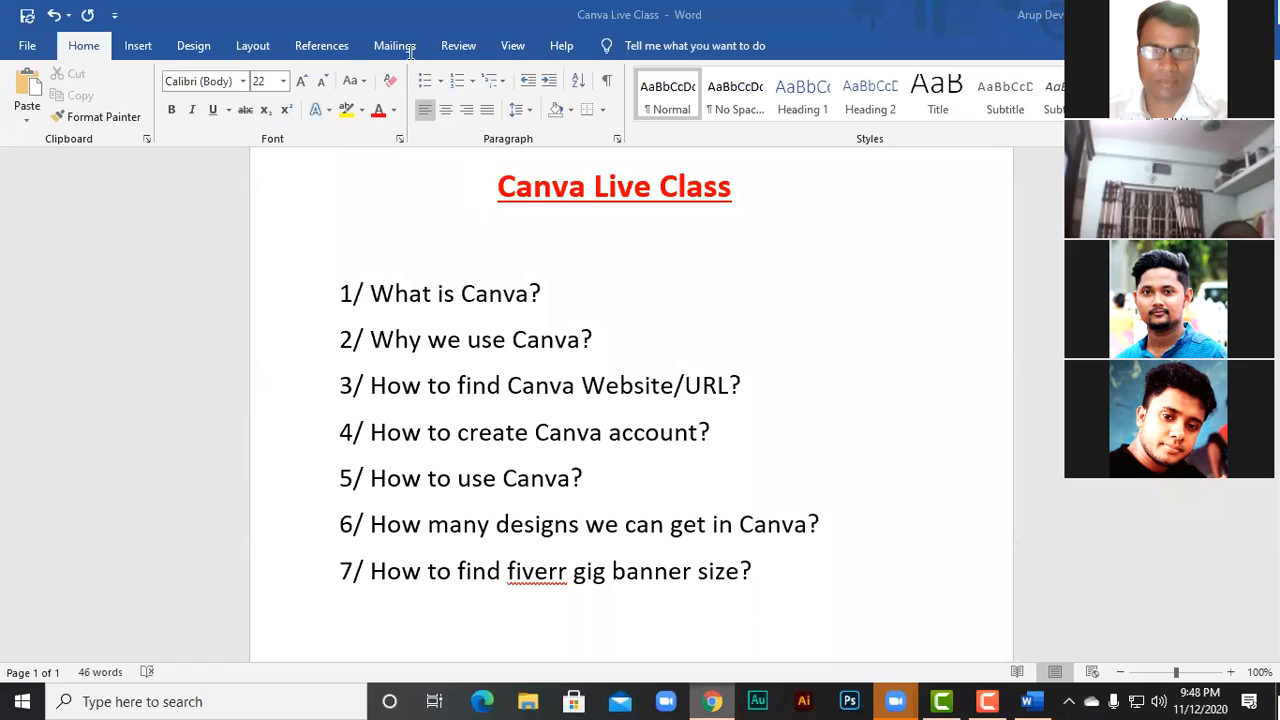
- Switch to Chrome and open the Canva home page at canva.com
key(alt+Tab)
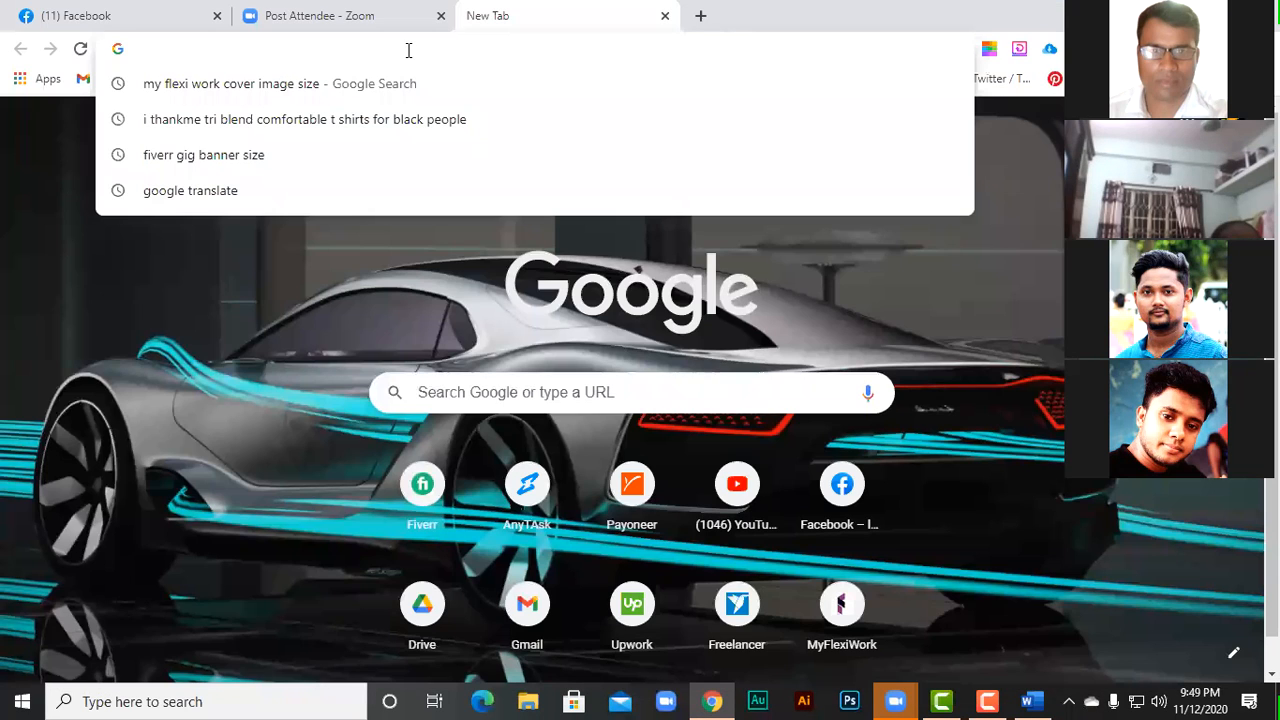
text(canva.com)
key(Return)
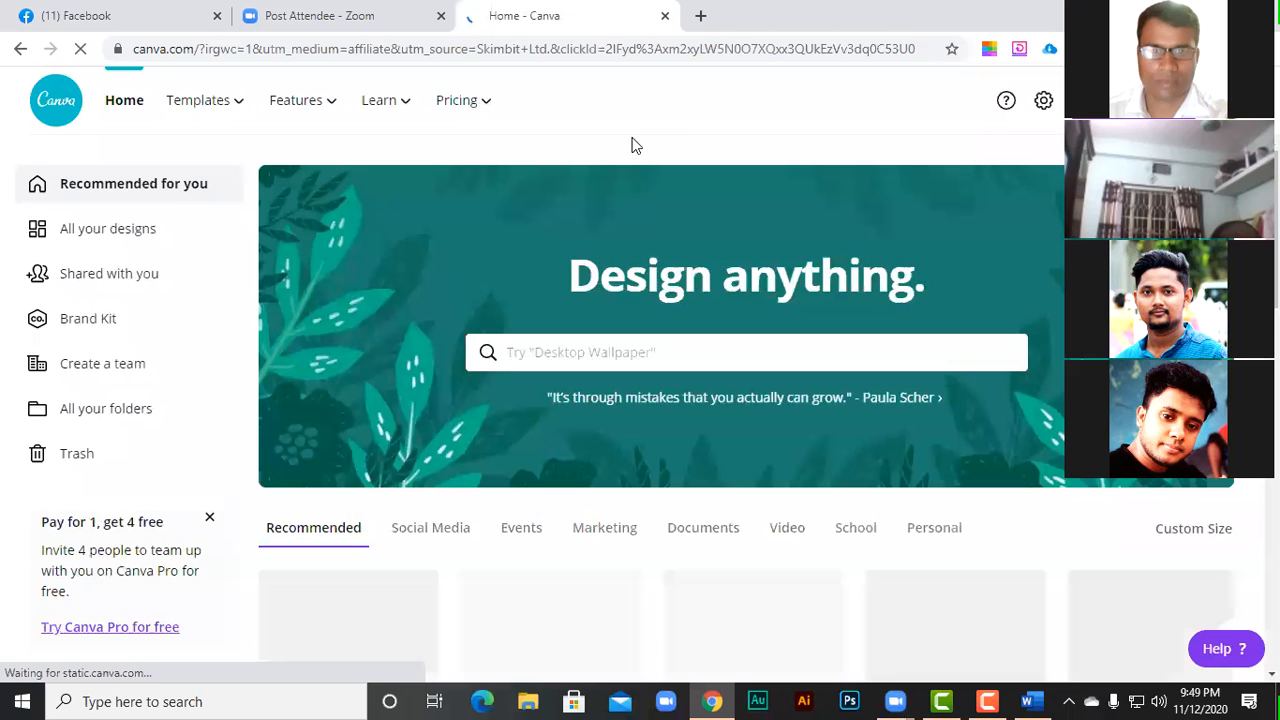
scroll(810, 190, down, 3)
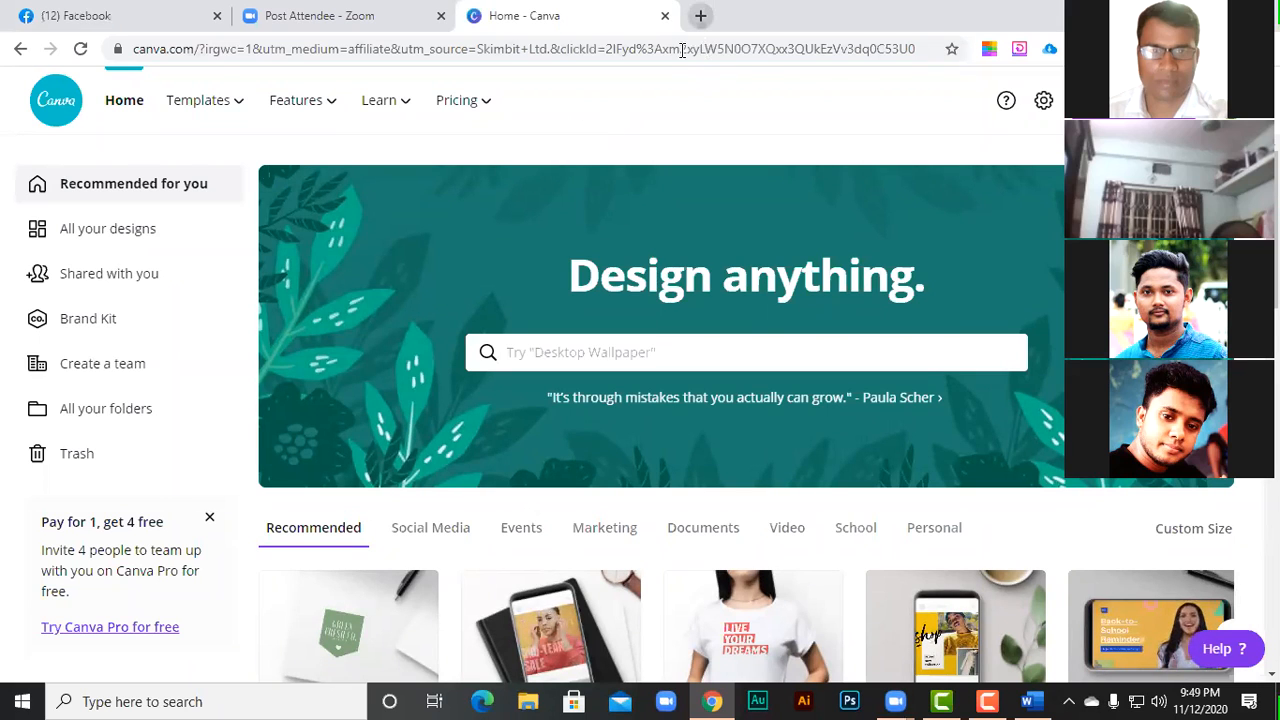
- Search Google for "fiverr gig banner size" in a separate tab and return to the Canva home page
key(ctrl+t)
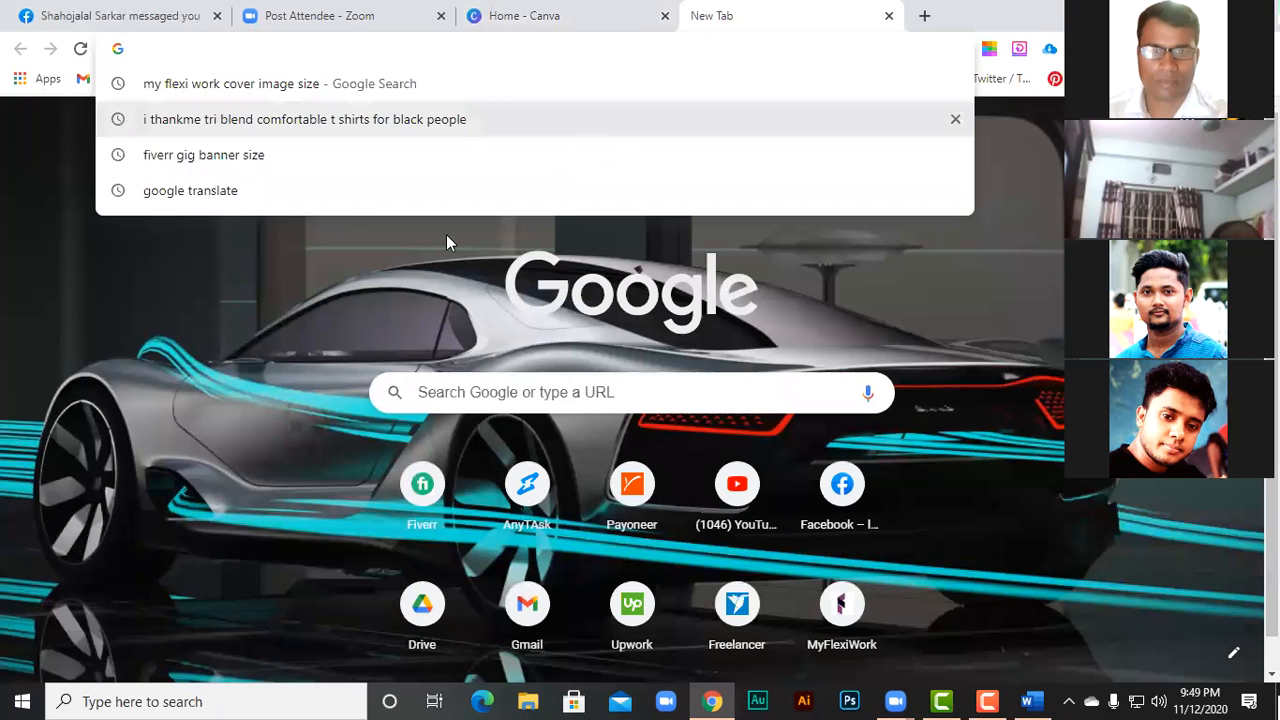
key(Down)
key(Return)
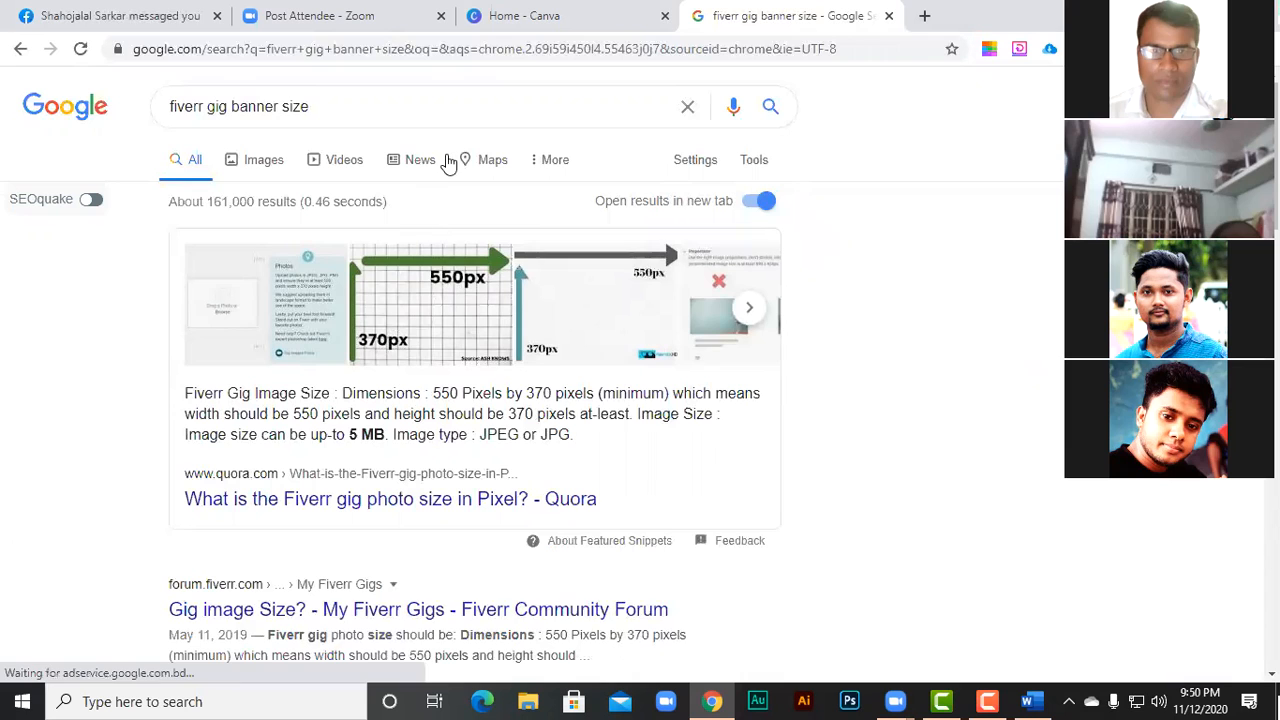
key(ctrl+shift+Tab)
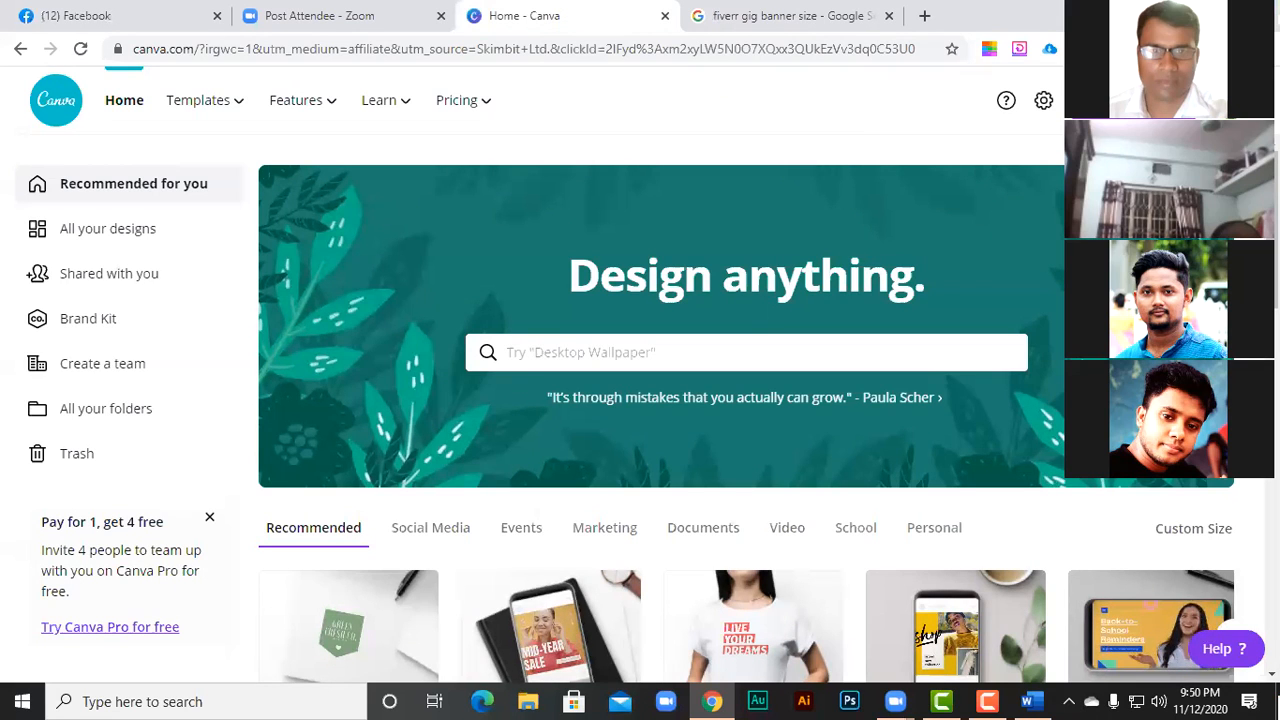
- Create a new custom-size design 550 px wide and 370 px high
click(1130, 100)
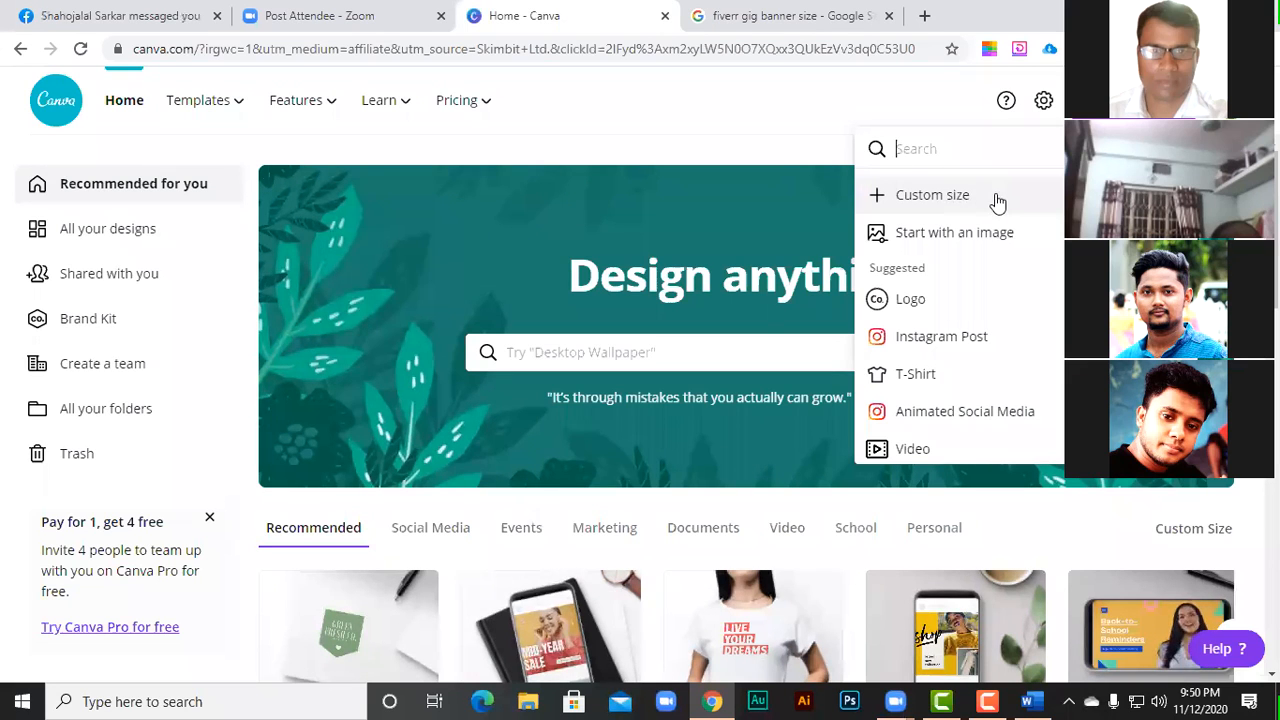
click(965, 200)
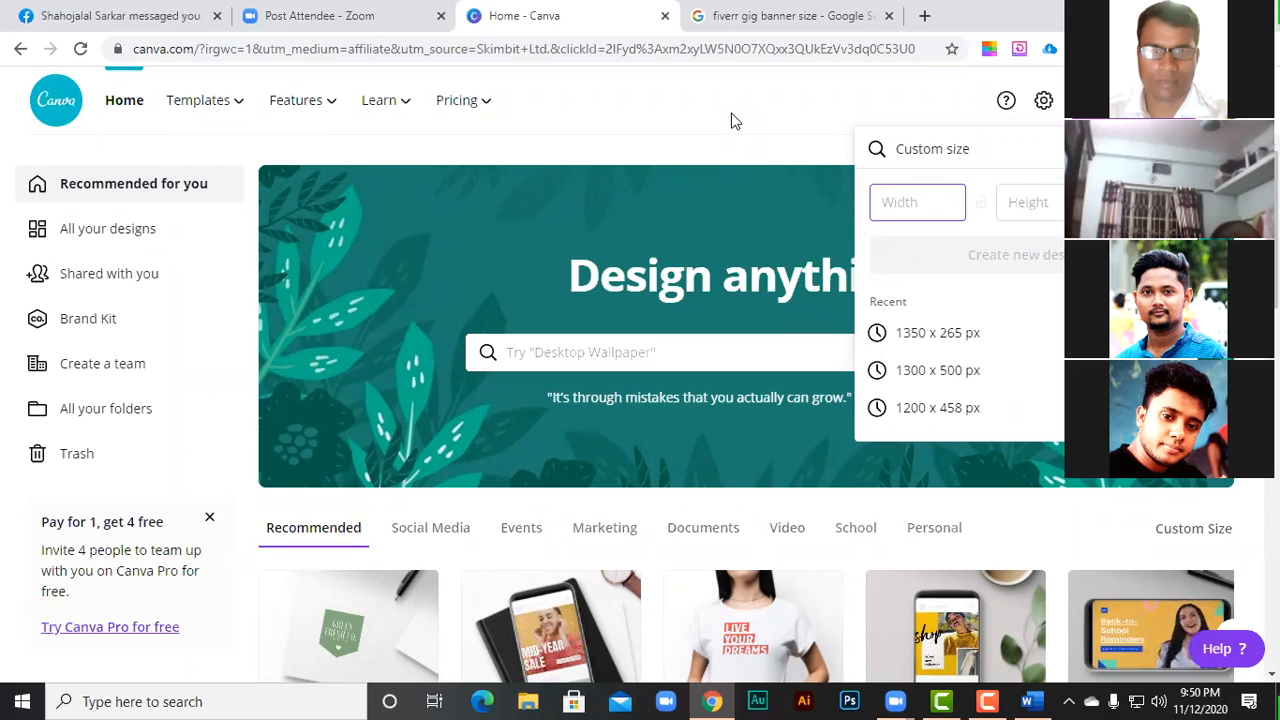
text(550)
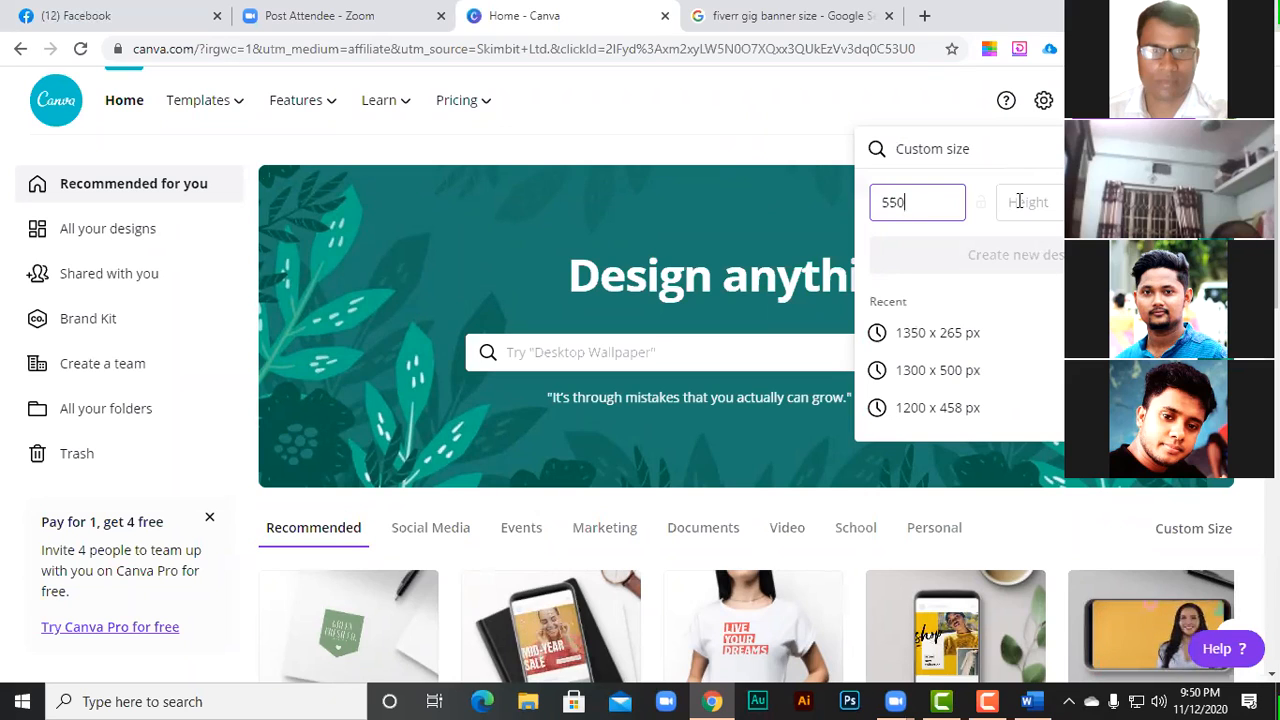
click(1019, 200)
text(370)
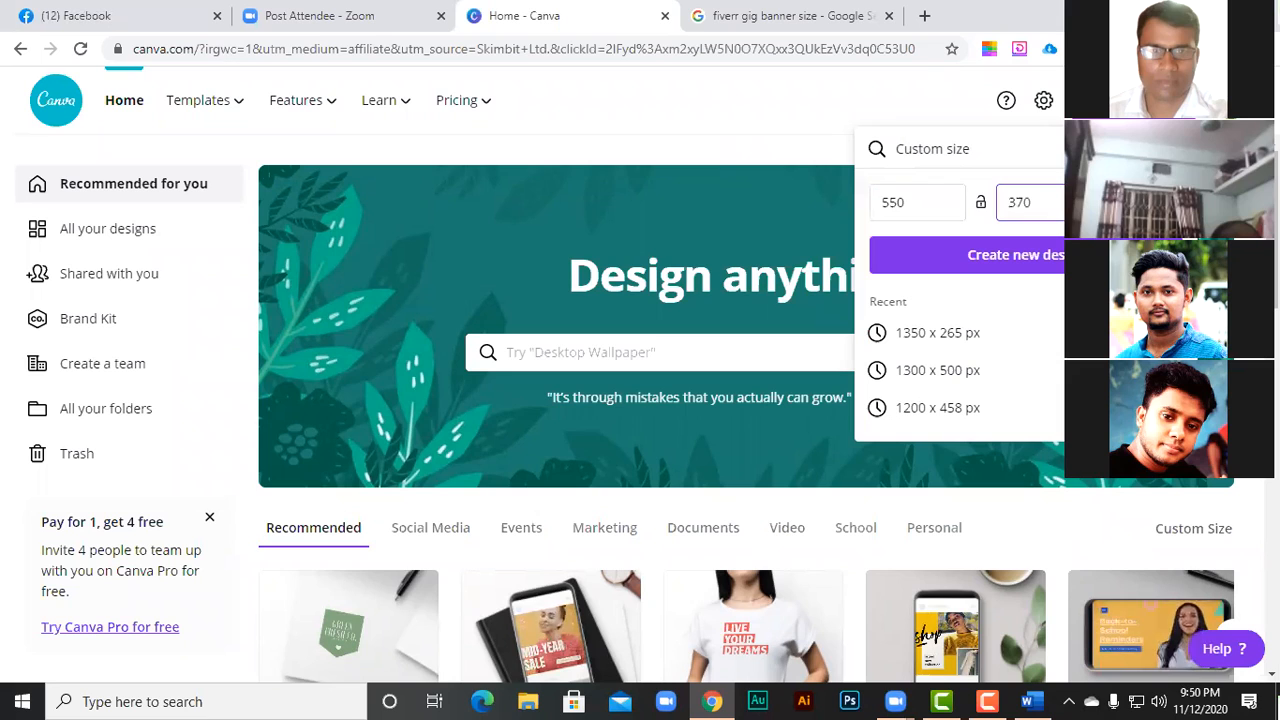
click(1121, 246)
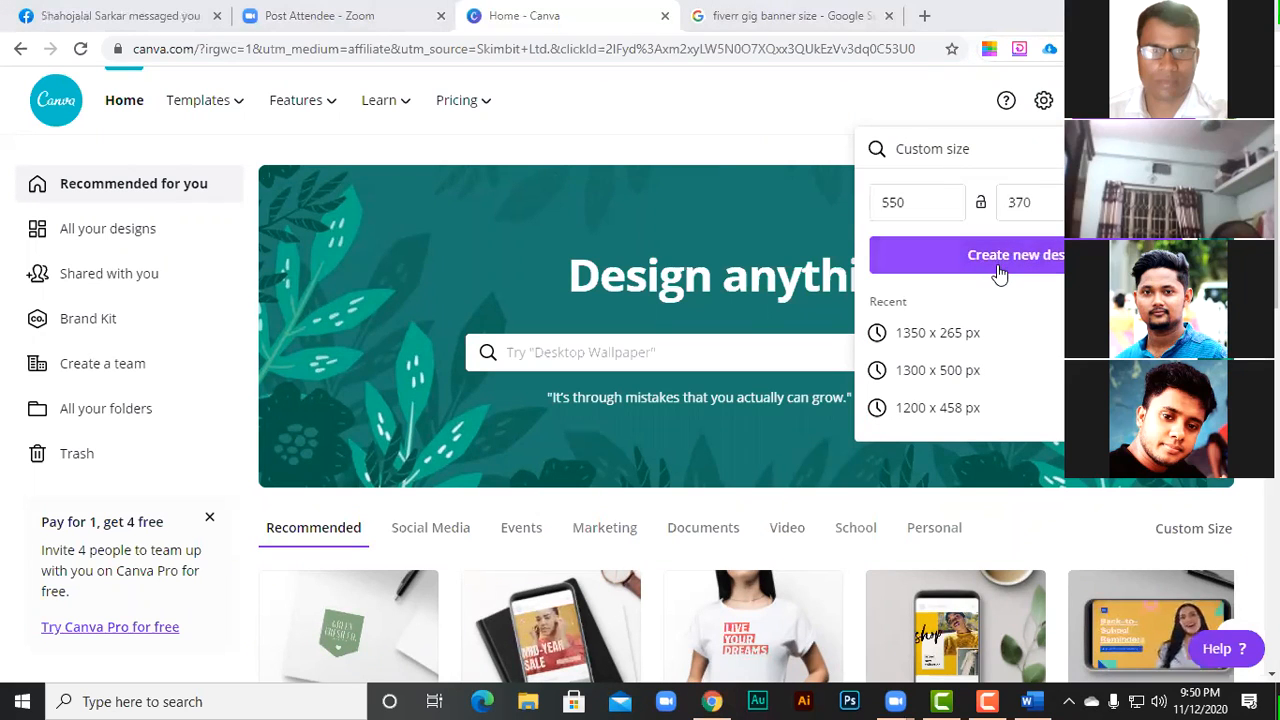
click(1044, 258)
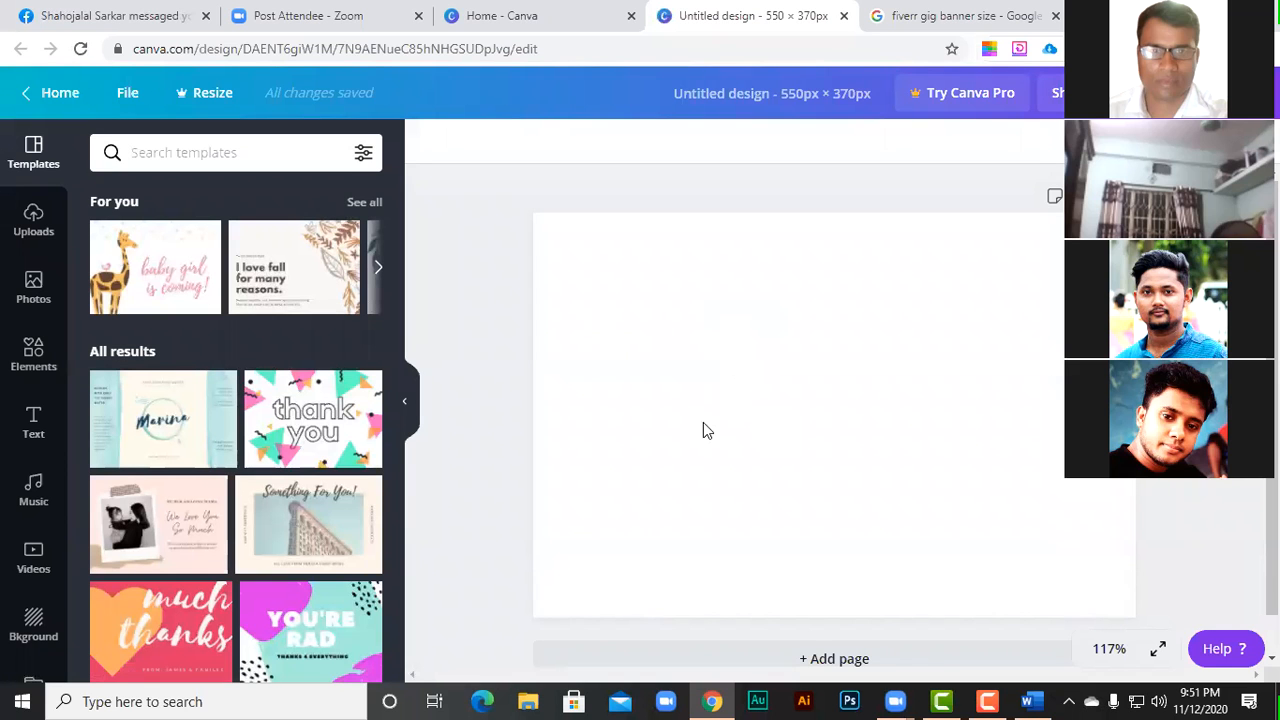
- Fill the blank page's background with the default yellow colour and deselect the page
click(700, 425)
click(427, 141)
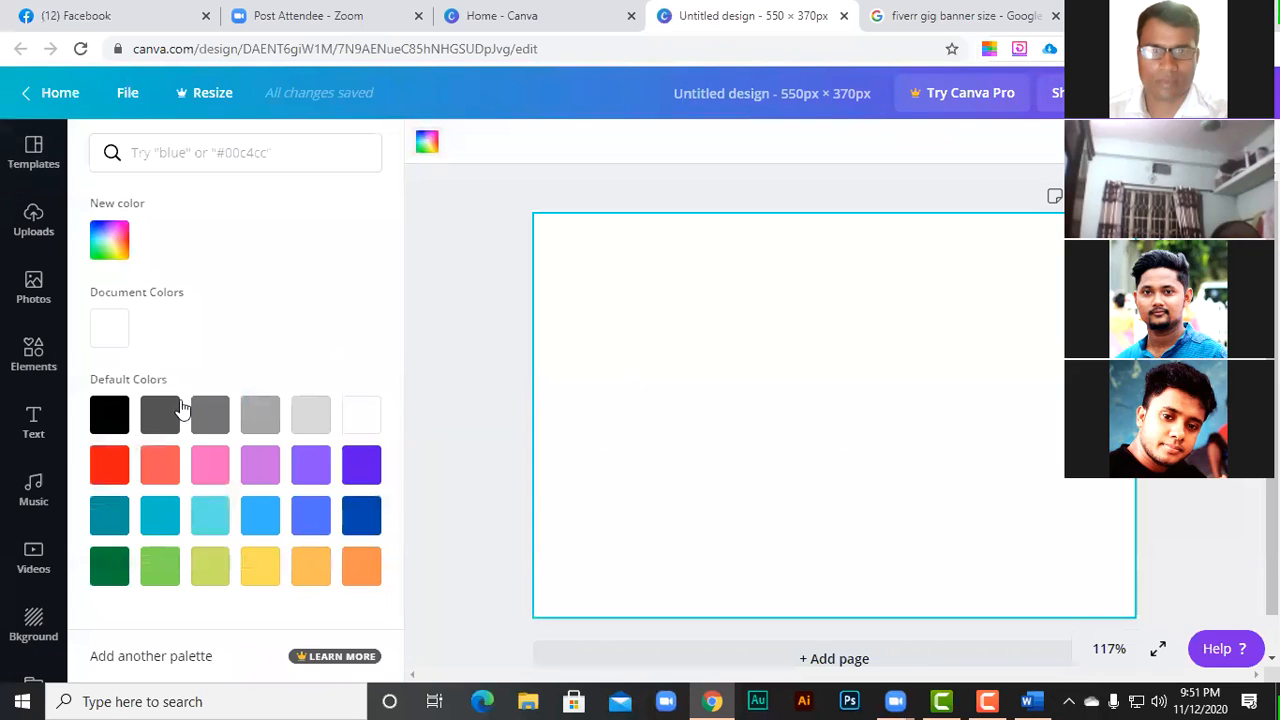
click(118, 482)
click(262, 568)
click(714, 414)
scroll(509, 403, down, 1)
key(Escape)
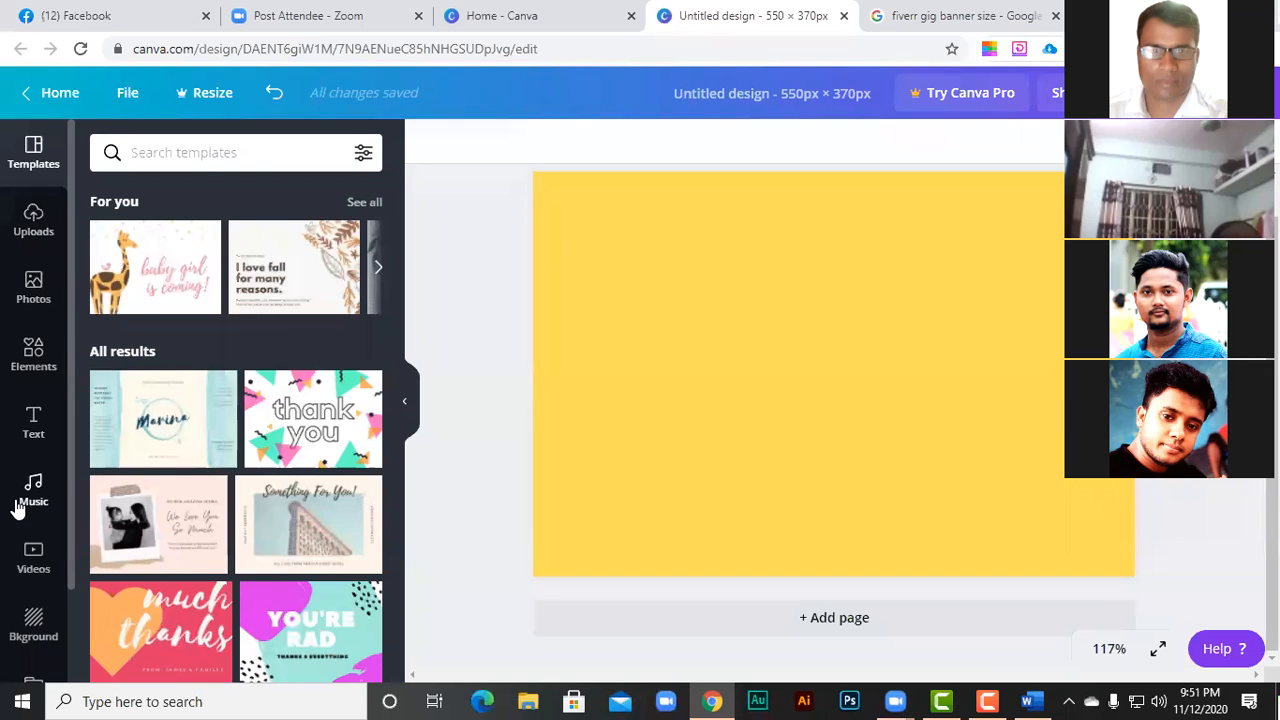
- Look through the editor's content categories and browse the suggested design templates
scroll(14, 560, down, 1)
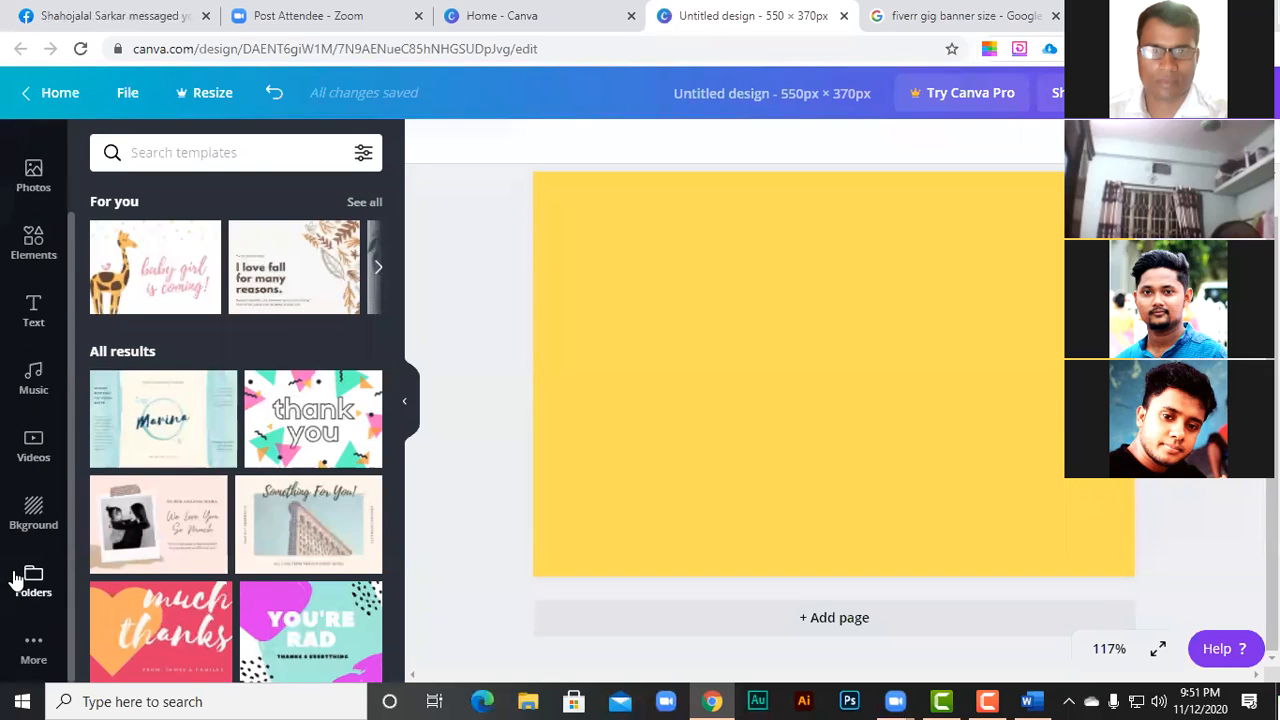
scroll(32, 480, up, 1)
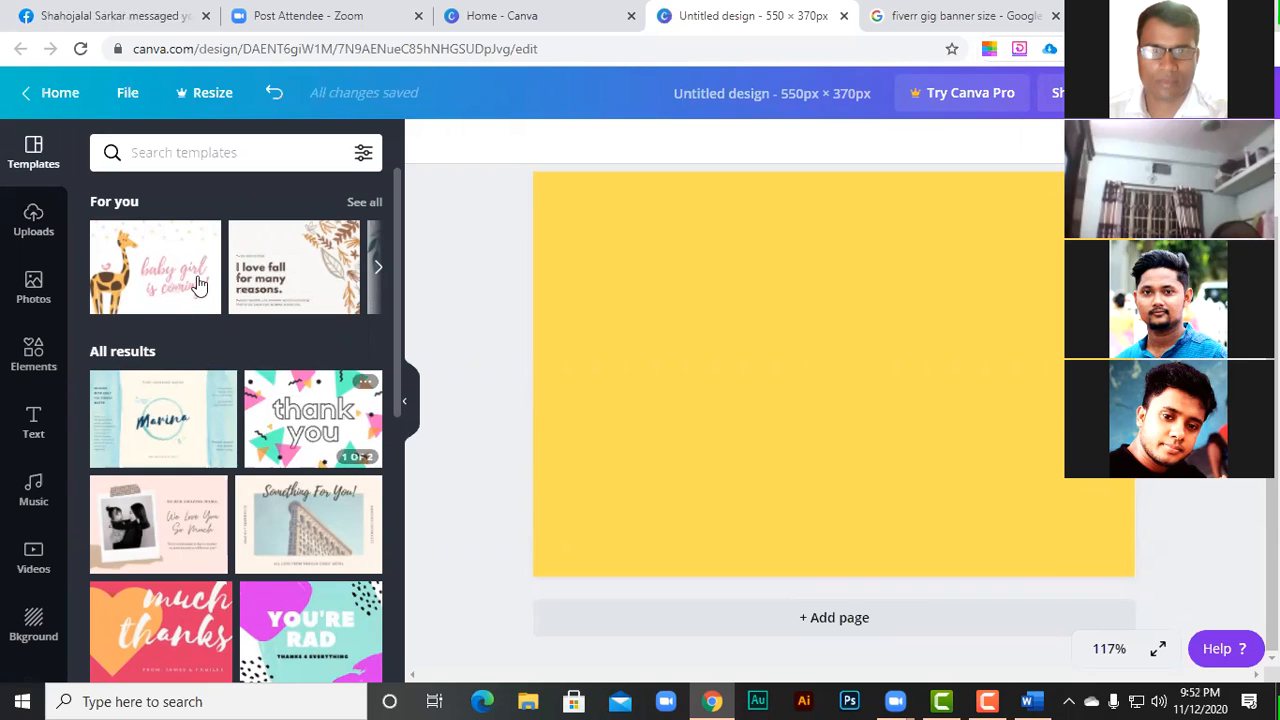
scroll(228, 450, down, 2)
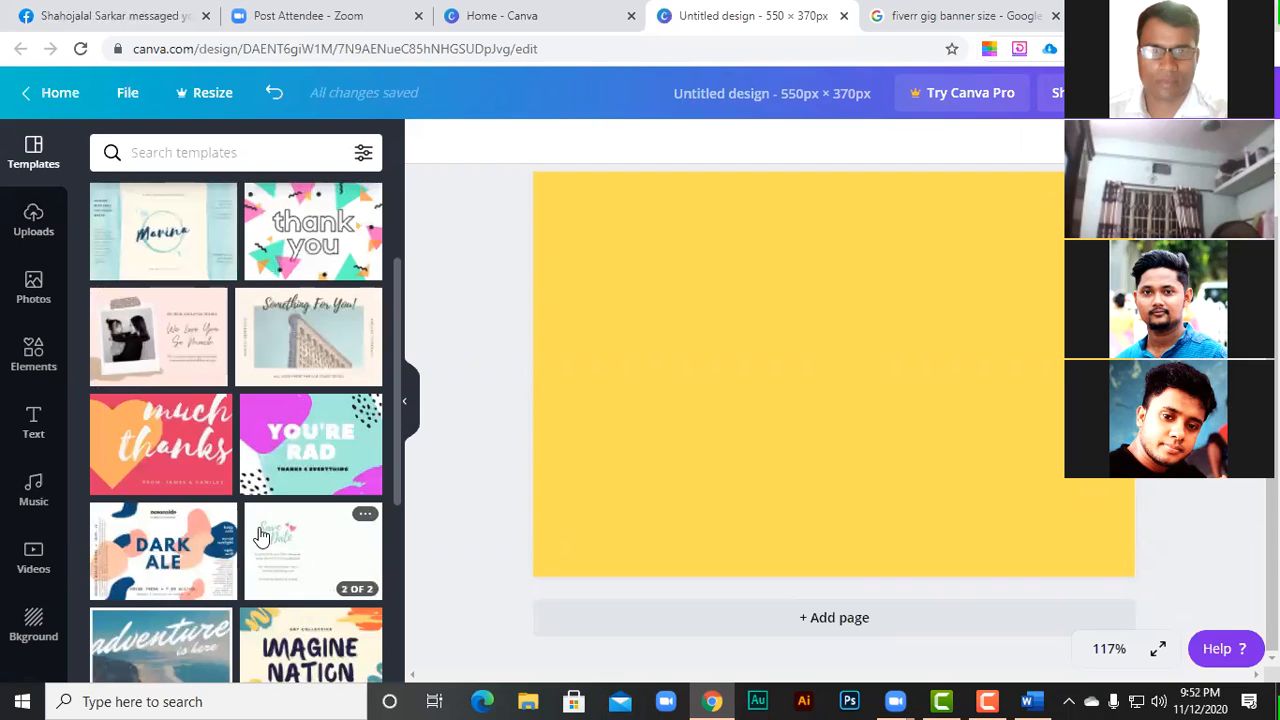
scroll(258, 540, down, 4)
scroll(258, 545, up, 3)
scroll(240, 540, down, 3)
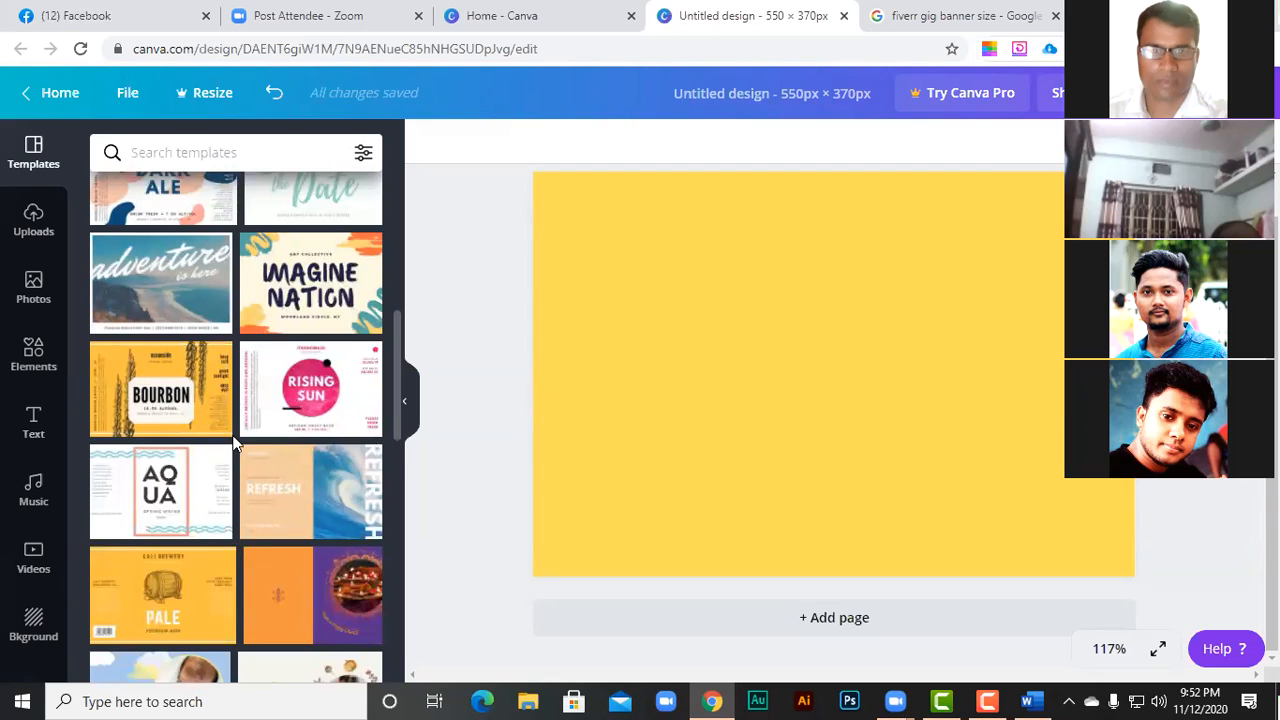
scroll(234, 461, down, 1)
scroll(242, 476, down, 3)
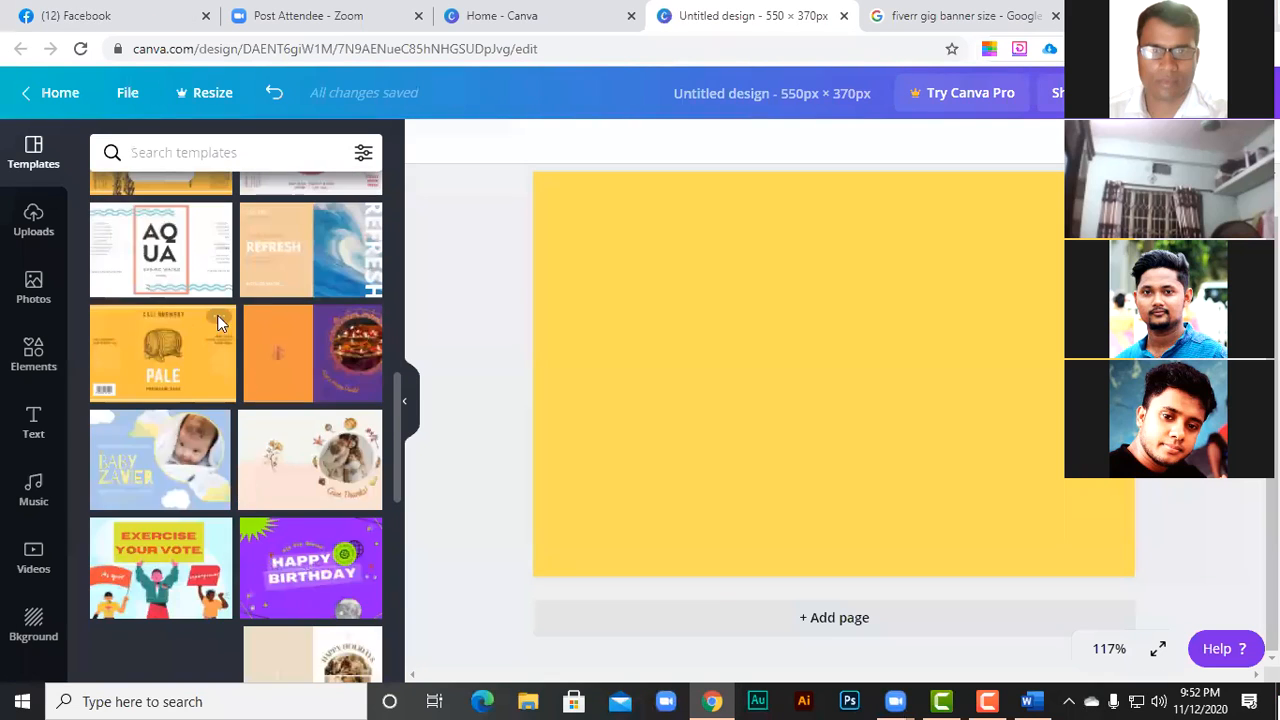
scroll(242, 521, down, 1)
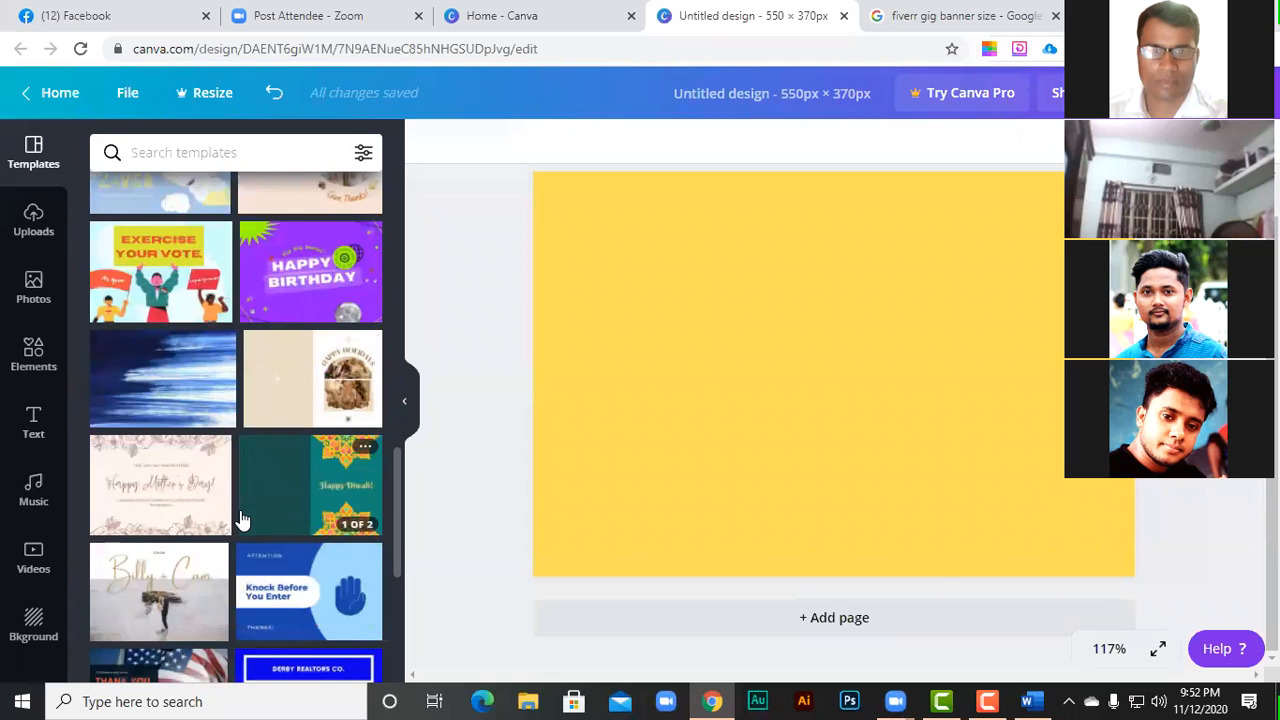
scroll(240, 520, down, 2)
scroll(232, 458, down, 2)
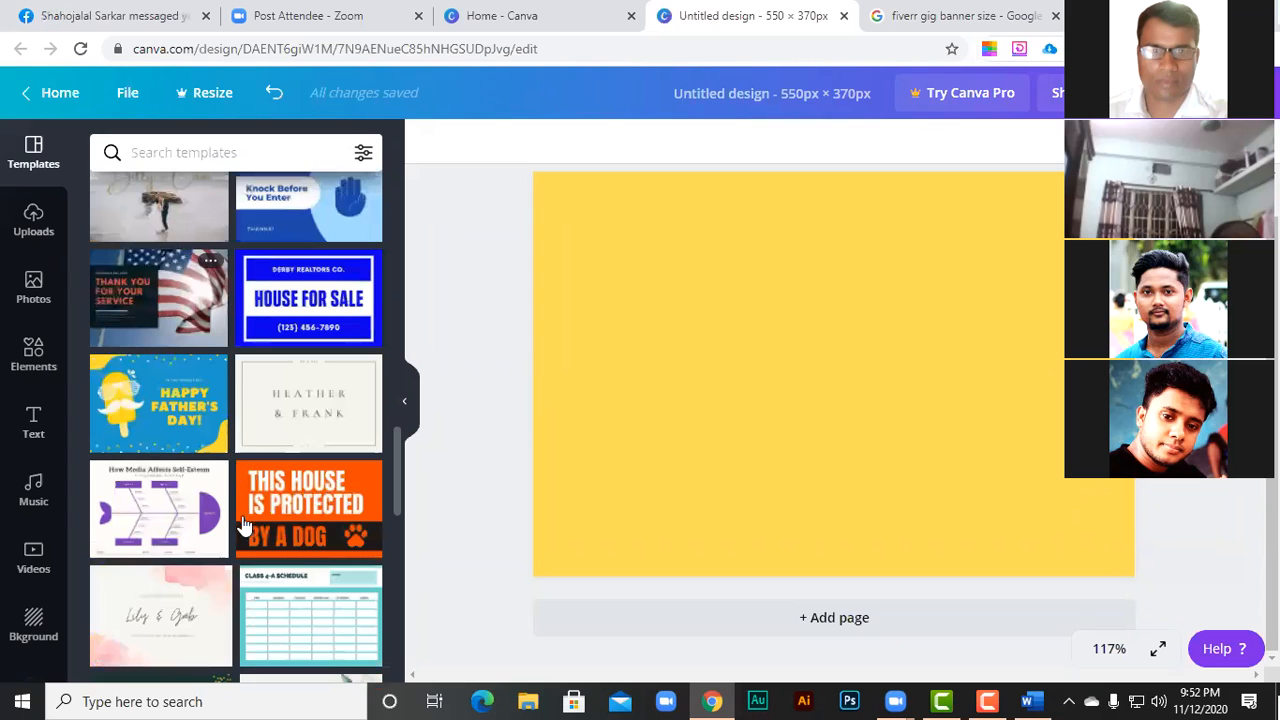
scroll(242, 512, down, 6)
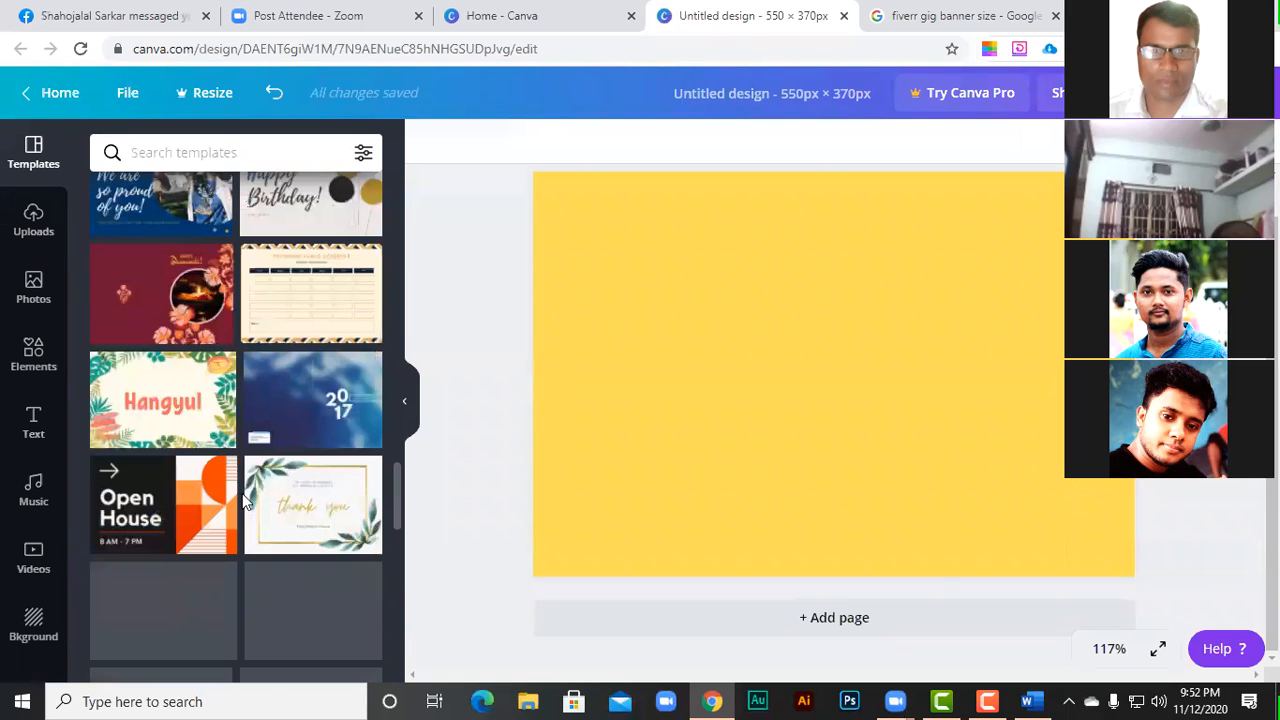
scroll(94, 306, up, 10)
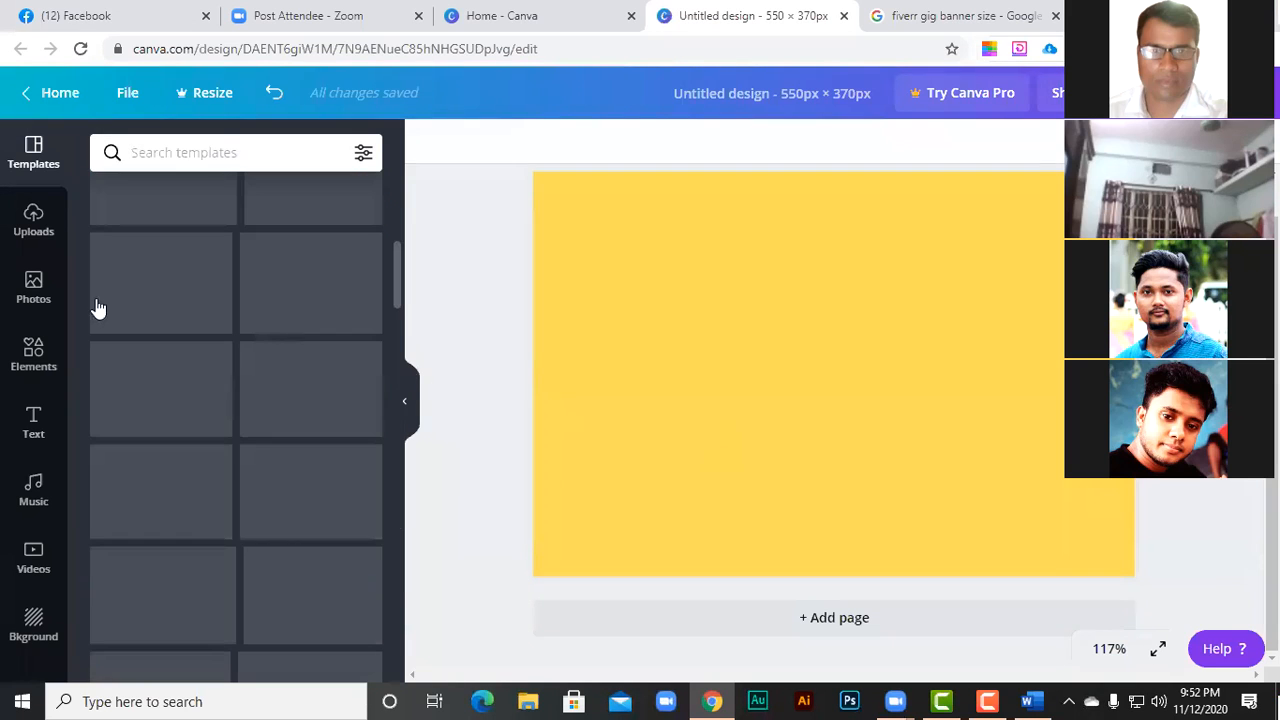
- Upload the red YouTube play-button logo from the Untitled Project folder inside Download on drive D: to the media library
click(34, 218)
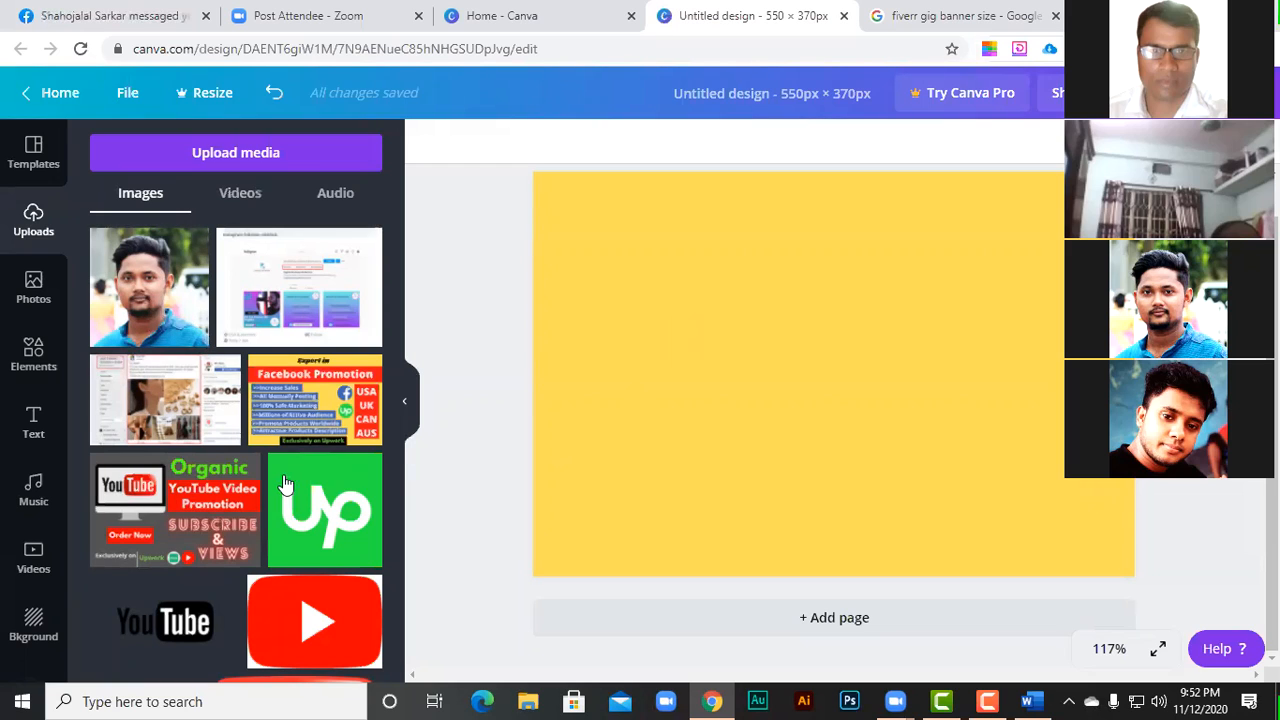
scroll(300, 340, down, 2)
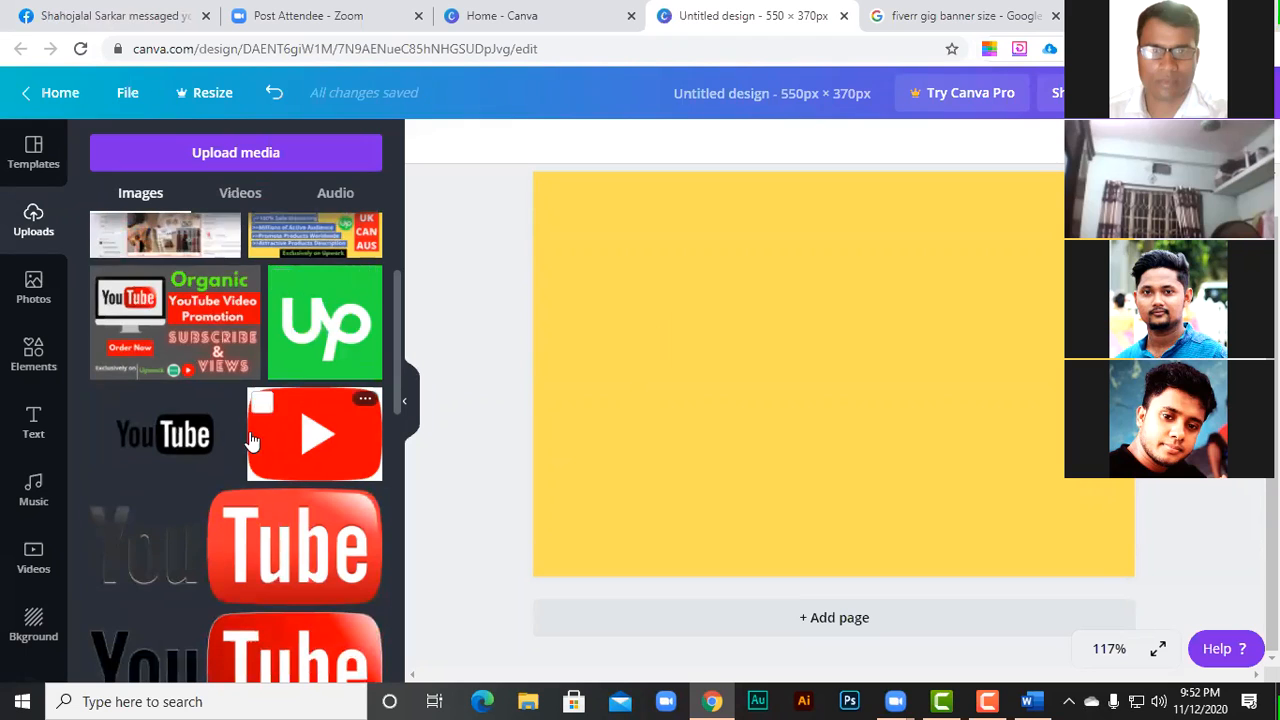
scroll(260, 445, down, 3)
scroll(257, 468, down, 1)
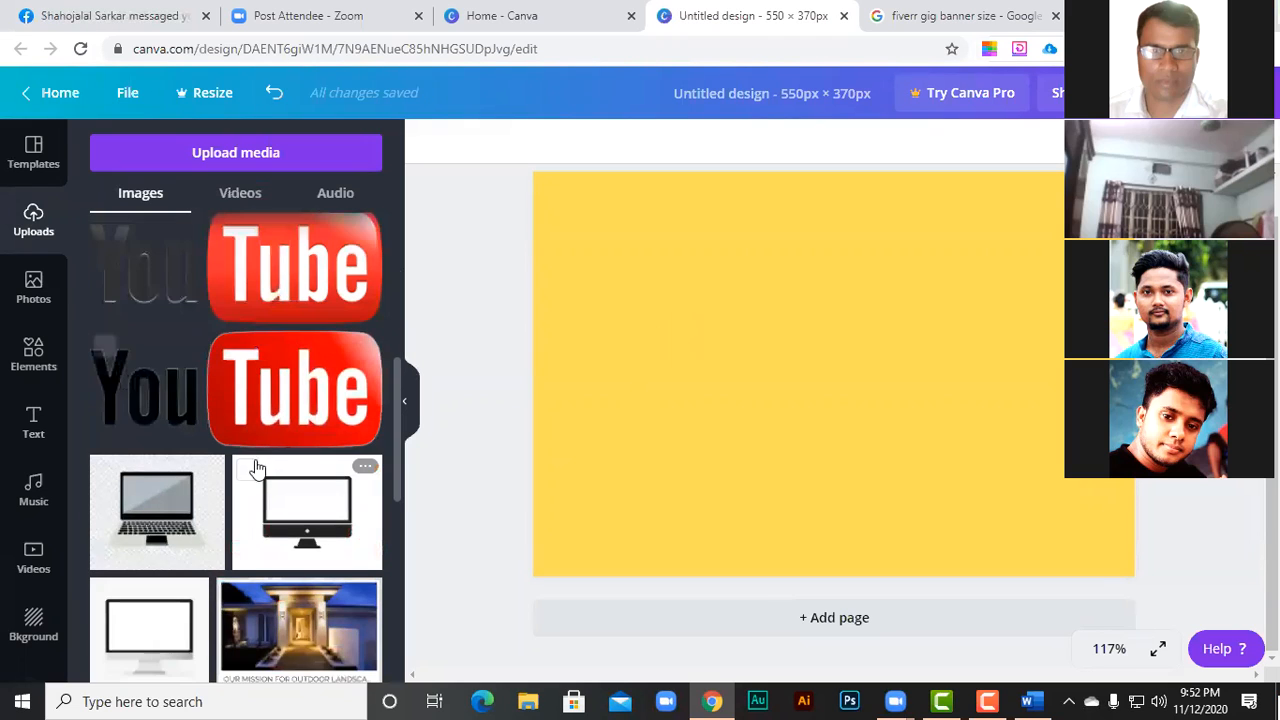
scroll(257, 468, down, 3)
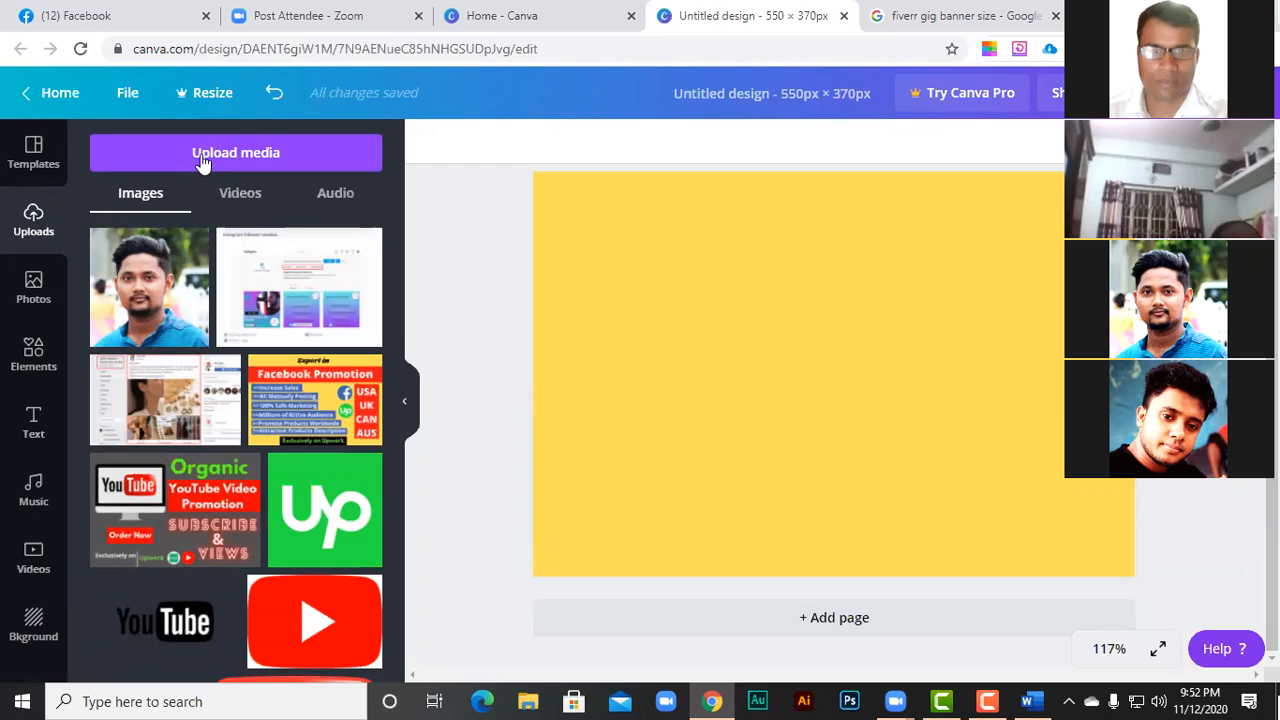
click(270, 154)
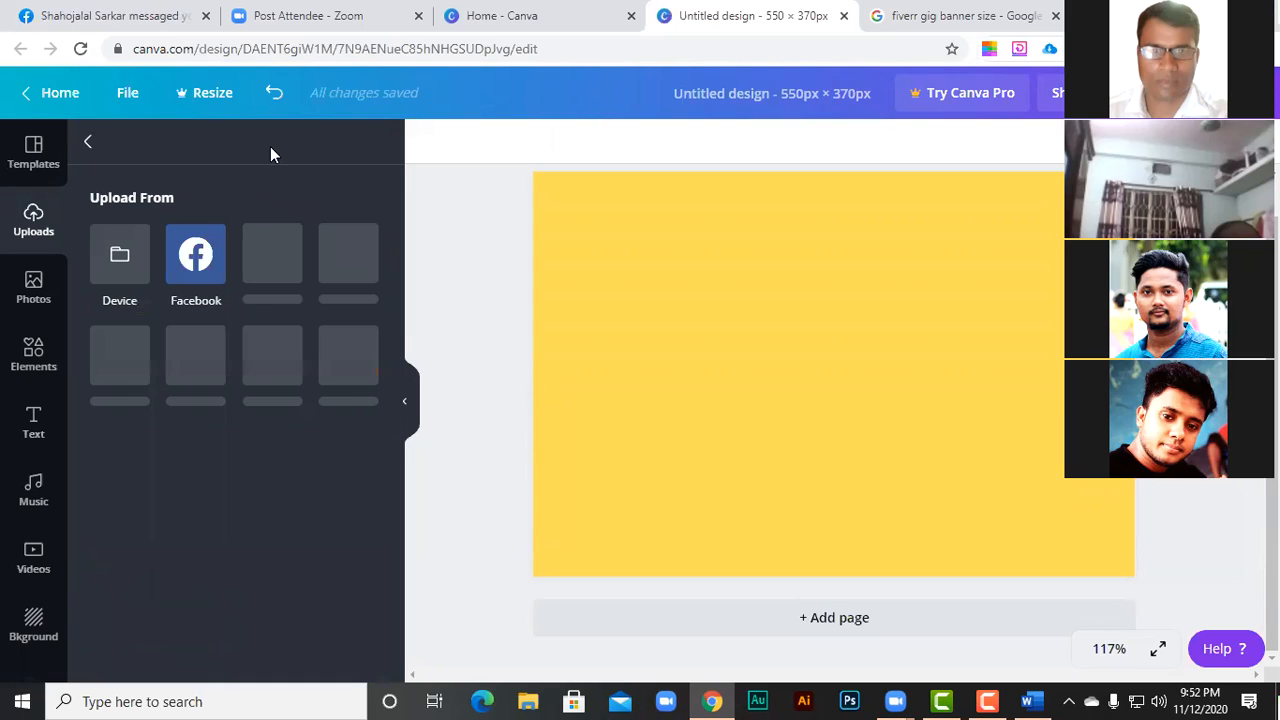
click(120, 253)
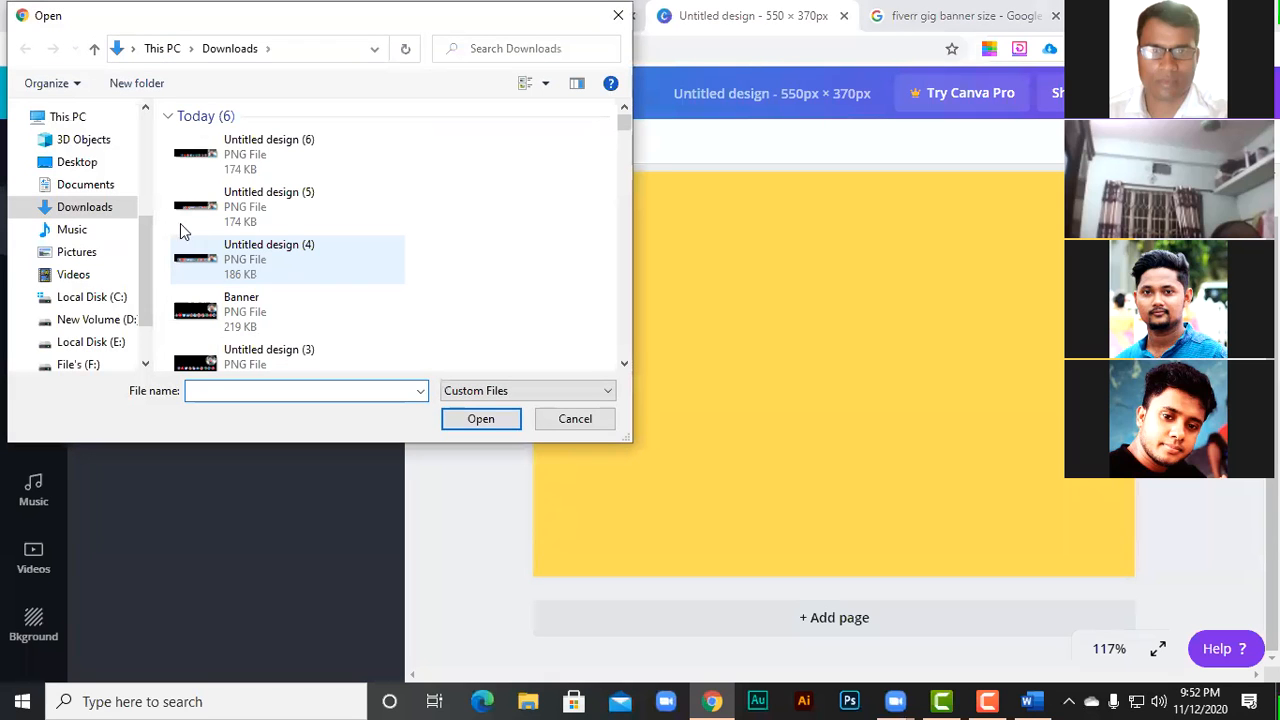
click(88, 319)
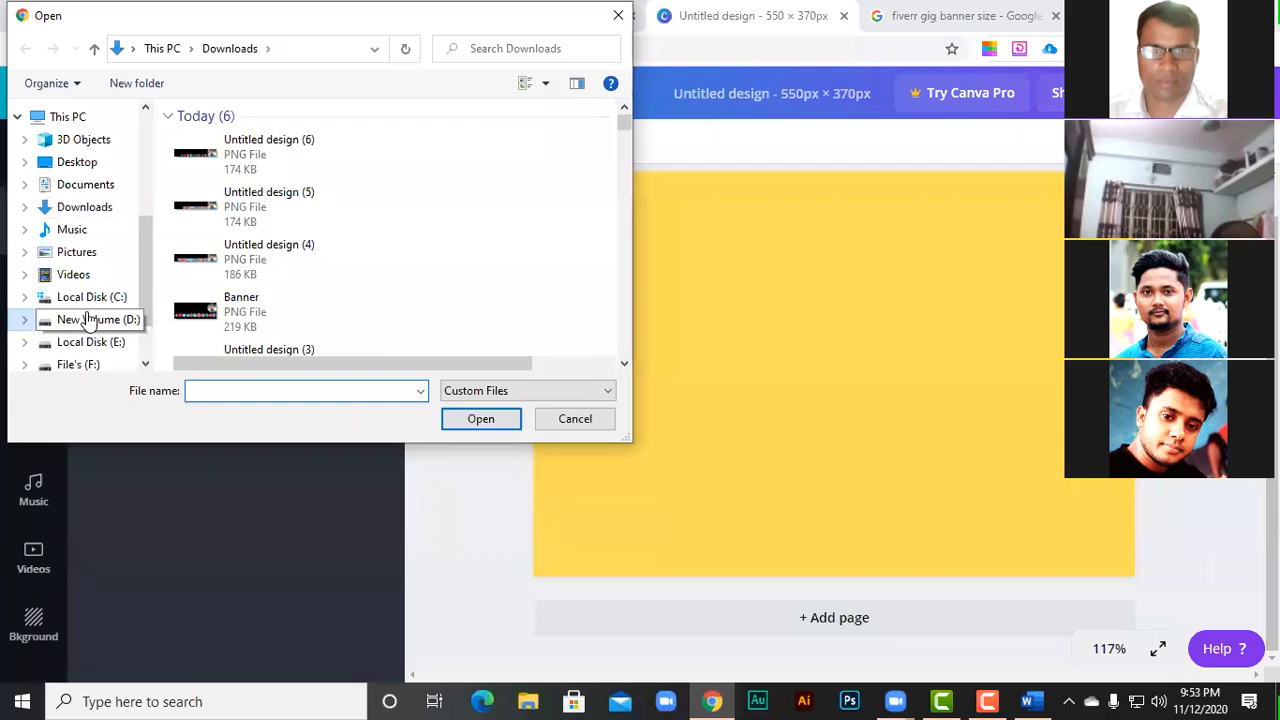
double_click(232, 140)
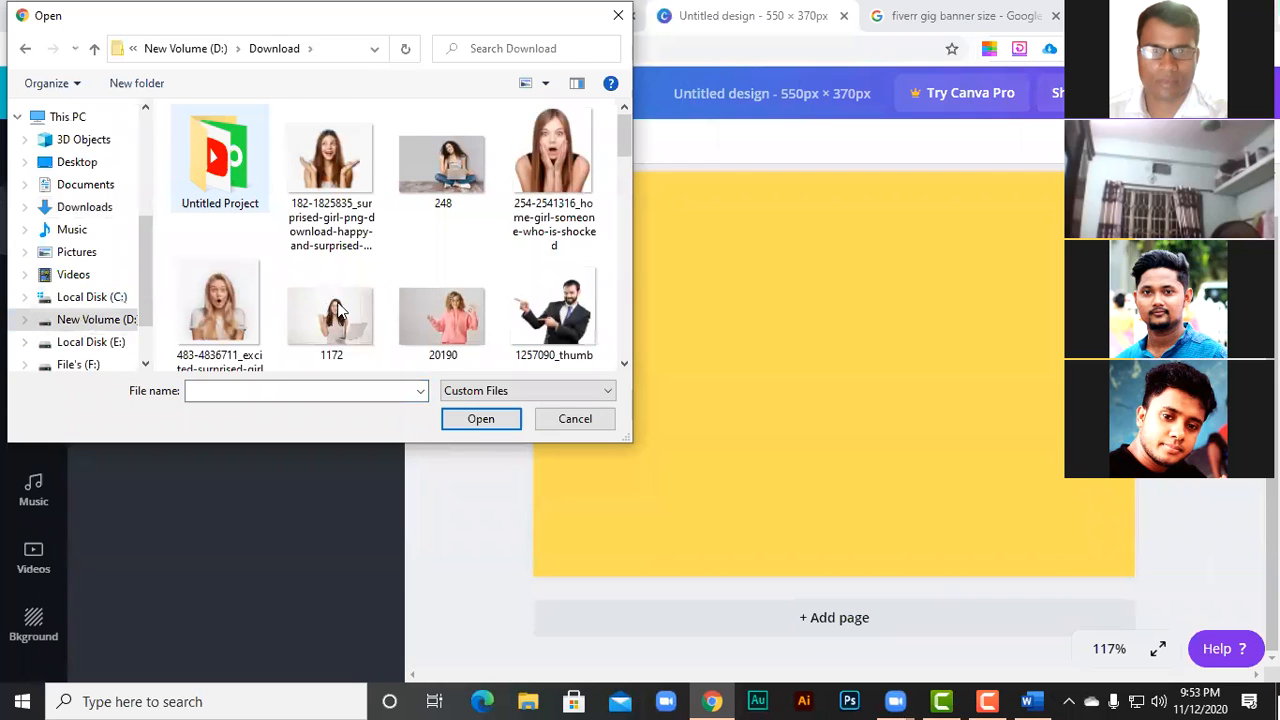
key(Return)
click(328, 298)
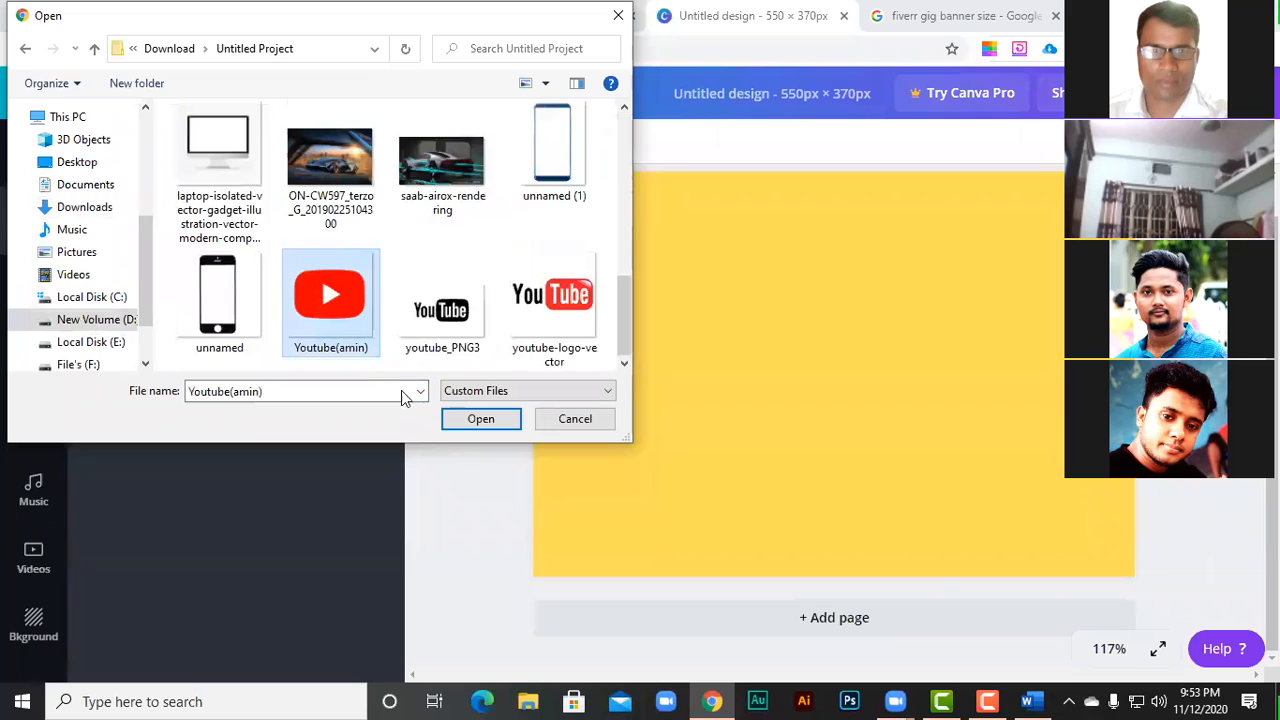
click(465, 422)
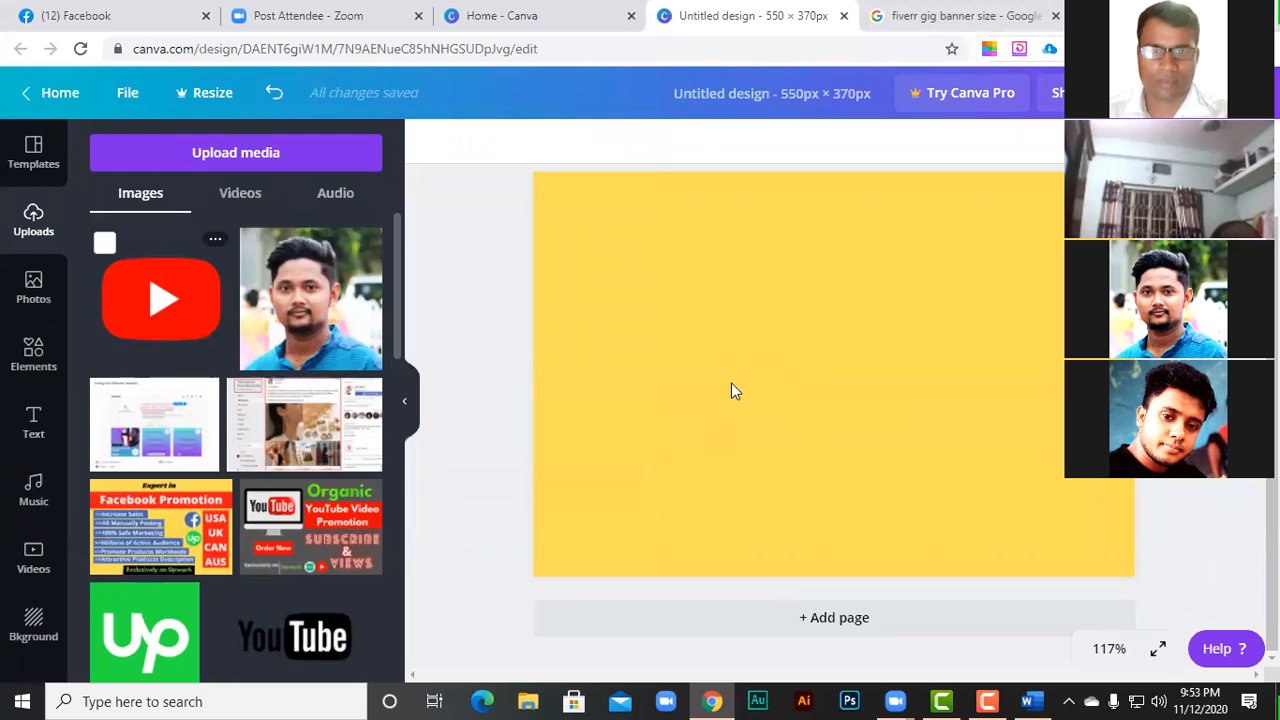
- Browse the suggested stock photos in the photo library
drag(731, 383, 731, 383)
key(Delete)
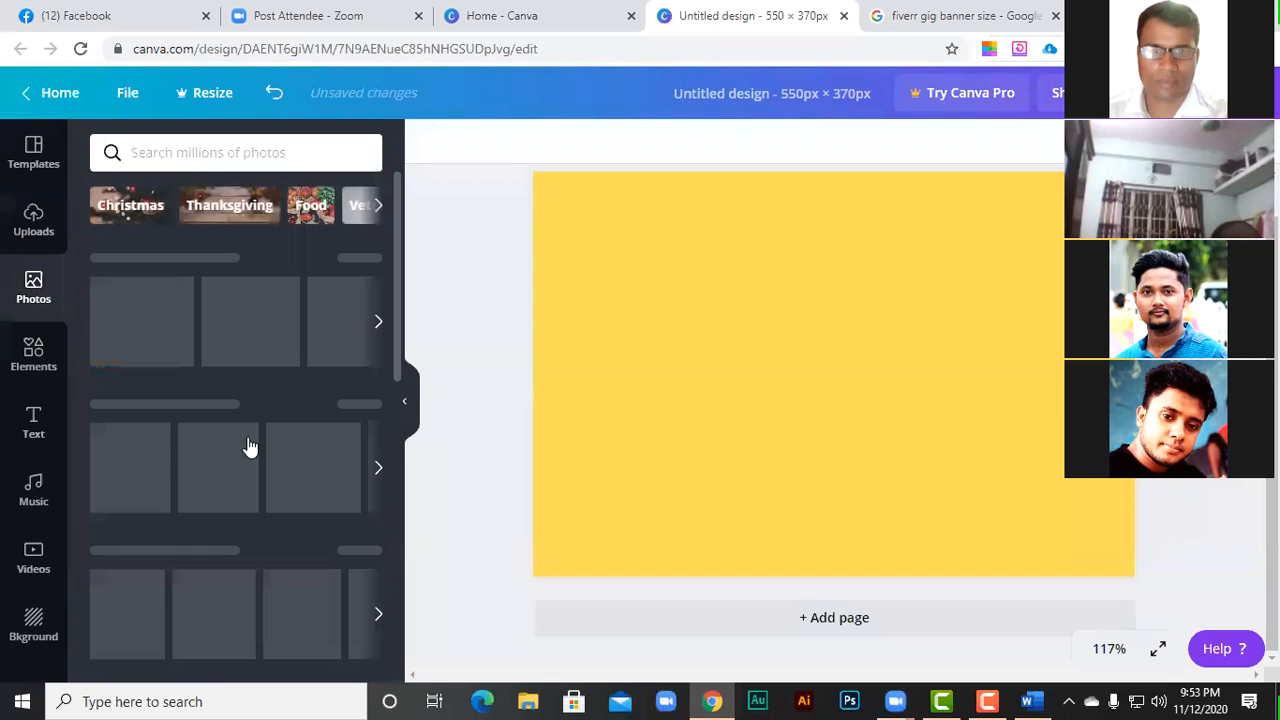
scroll(247, 444, down, 3)
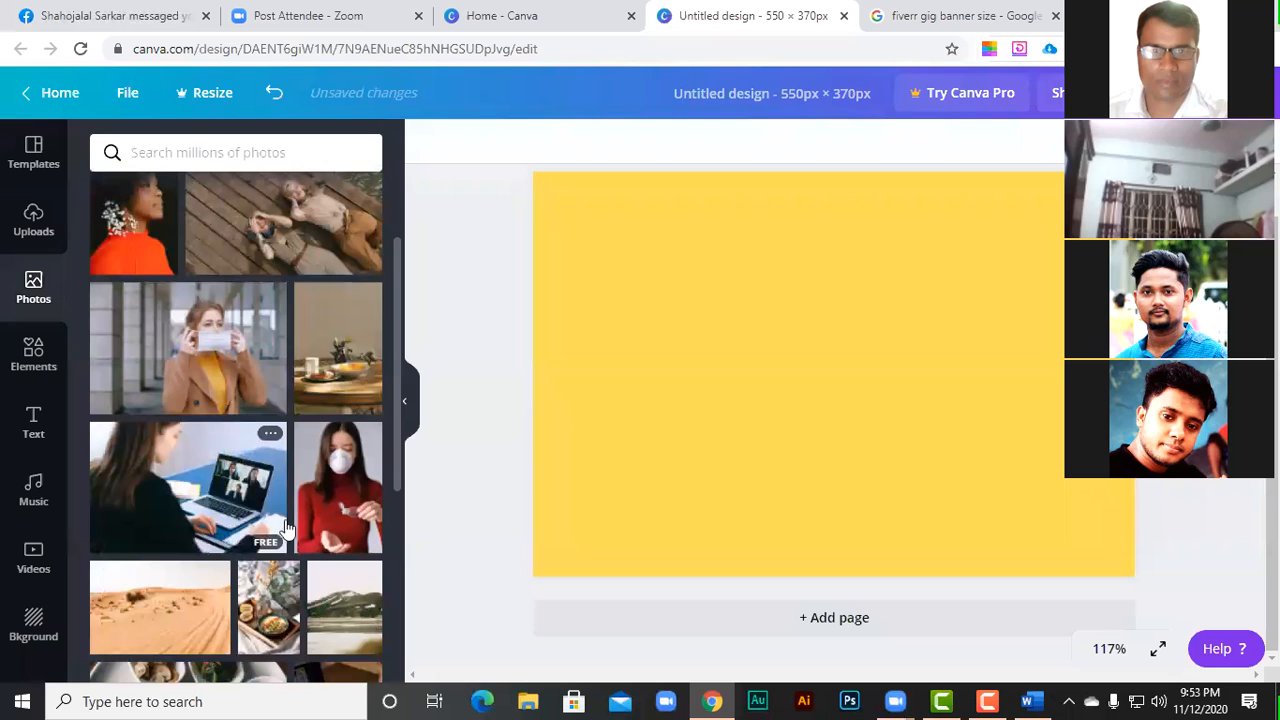
scroll(275, 525, up, 3)
scroll(274, 495, down, 5)
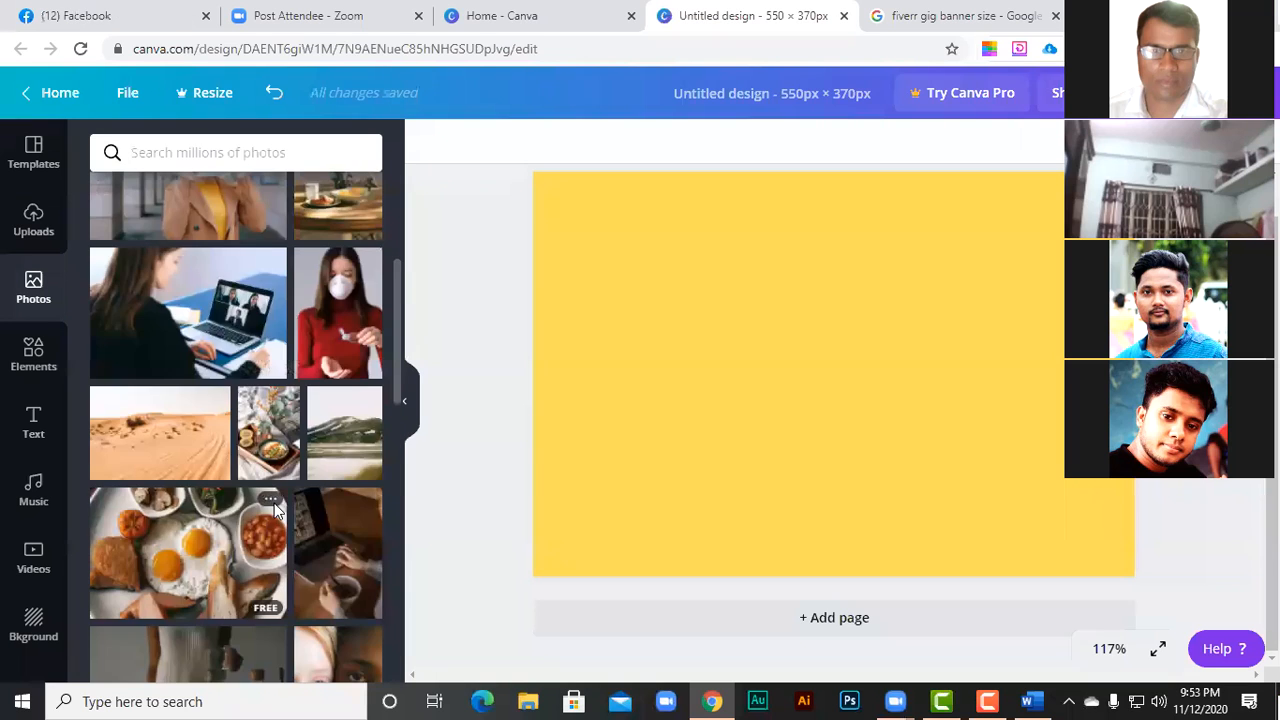
scroll(235, 480, down, 3)
scroll(240, 492, down, 3)
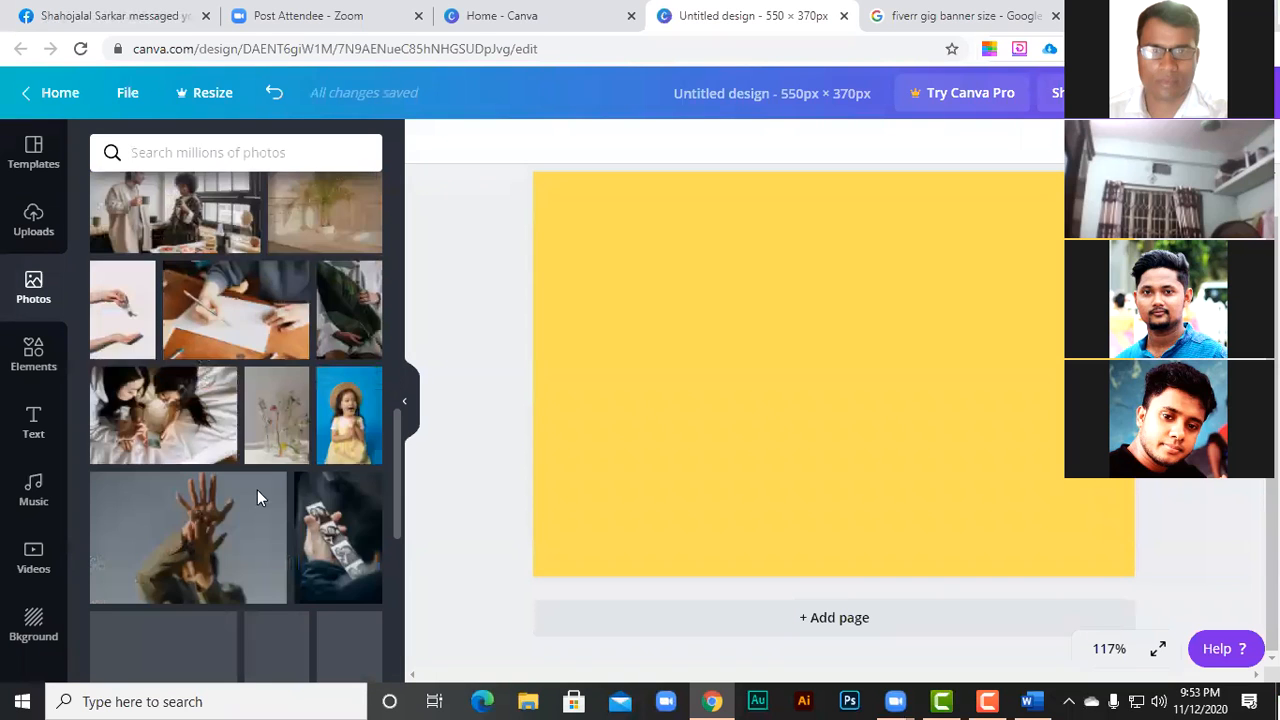
scroll(271, 457, down, 3)
scroll(248, 555, down, 3)
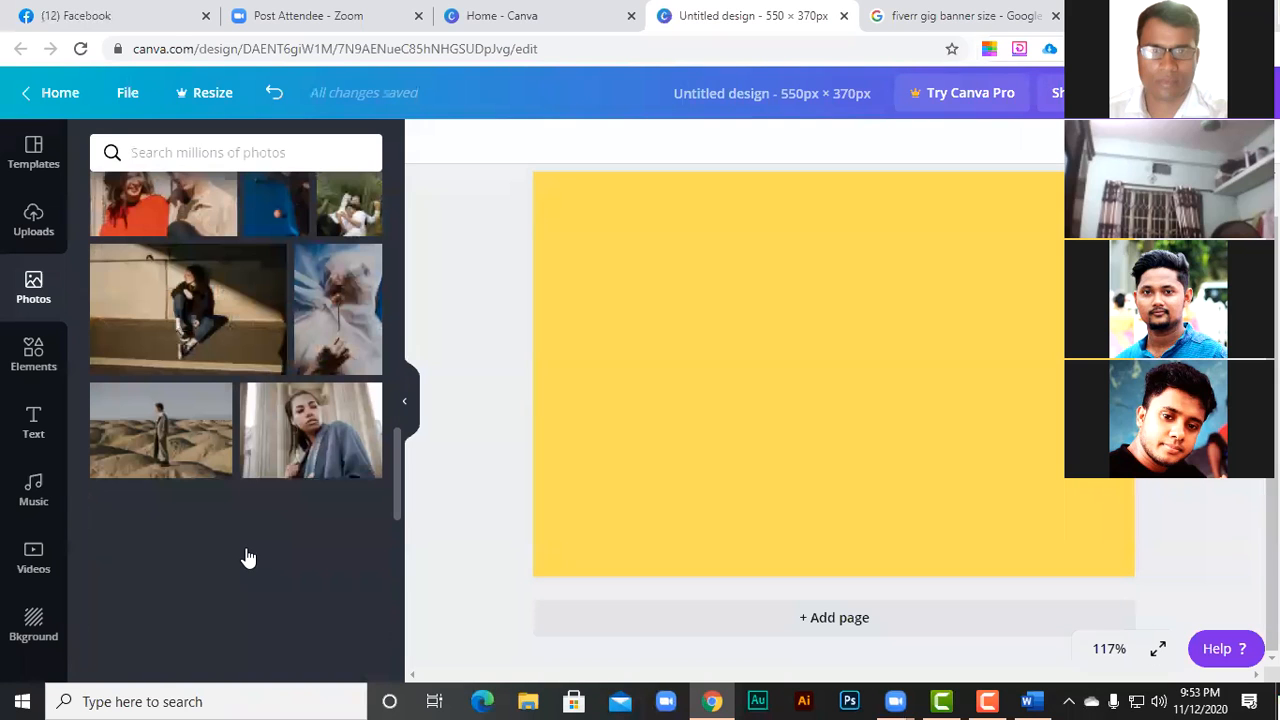
scroll(248, 556, down, 5)
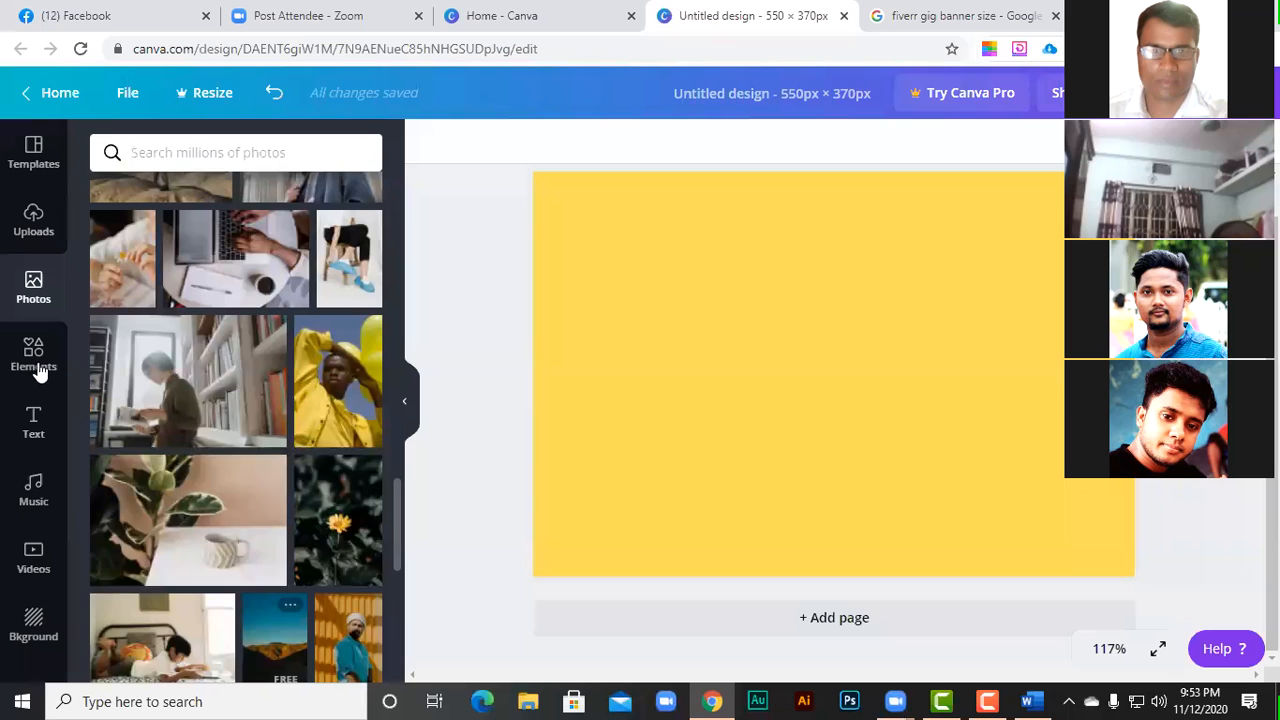
- Try filling the page with the single-image grid from the elements library, and undo its placement
click(58, 370)
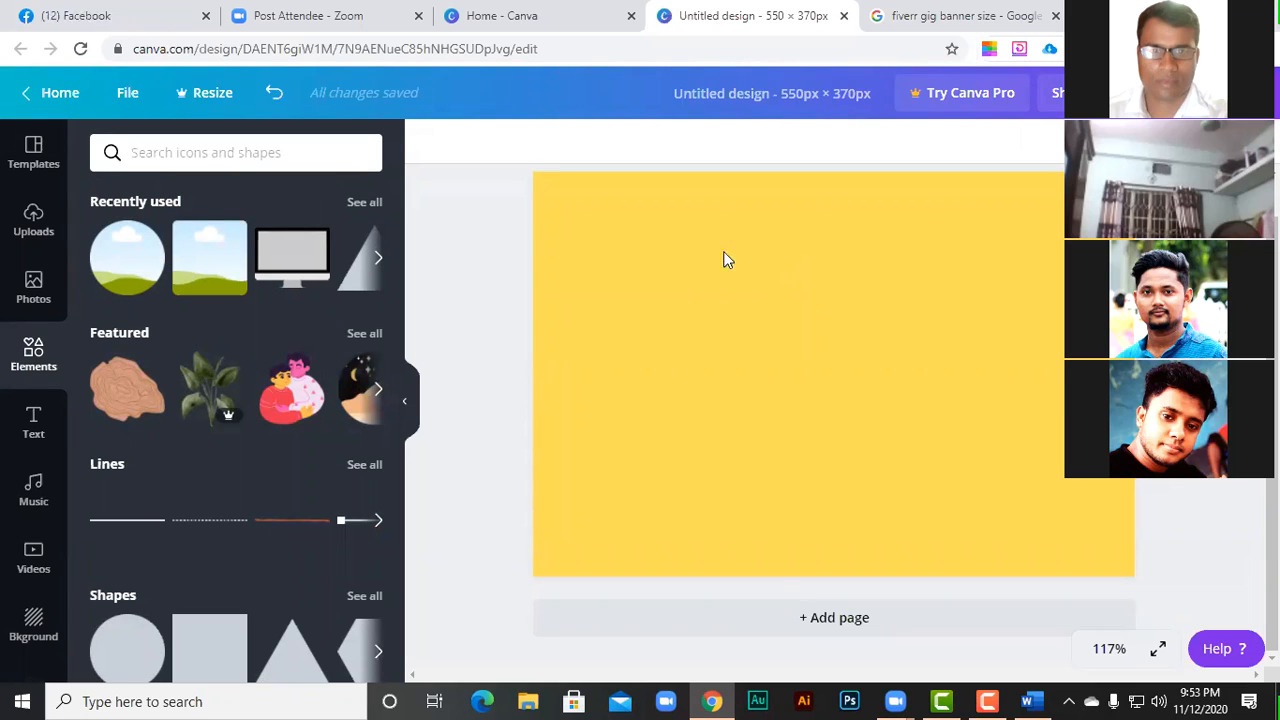
scroll(163, 443, down, 1)
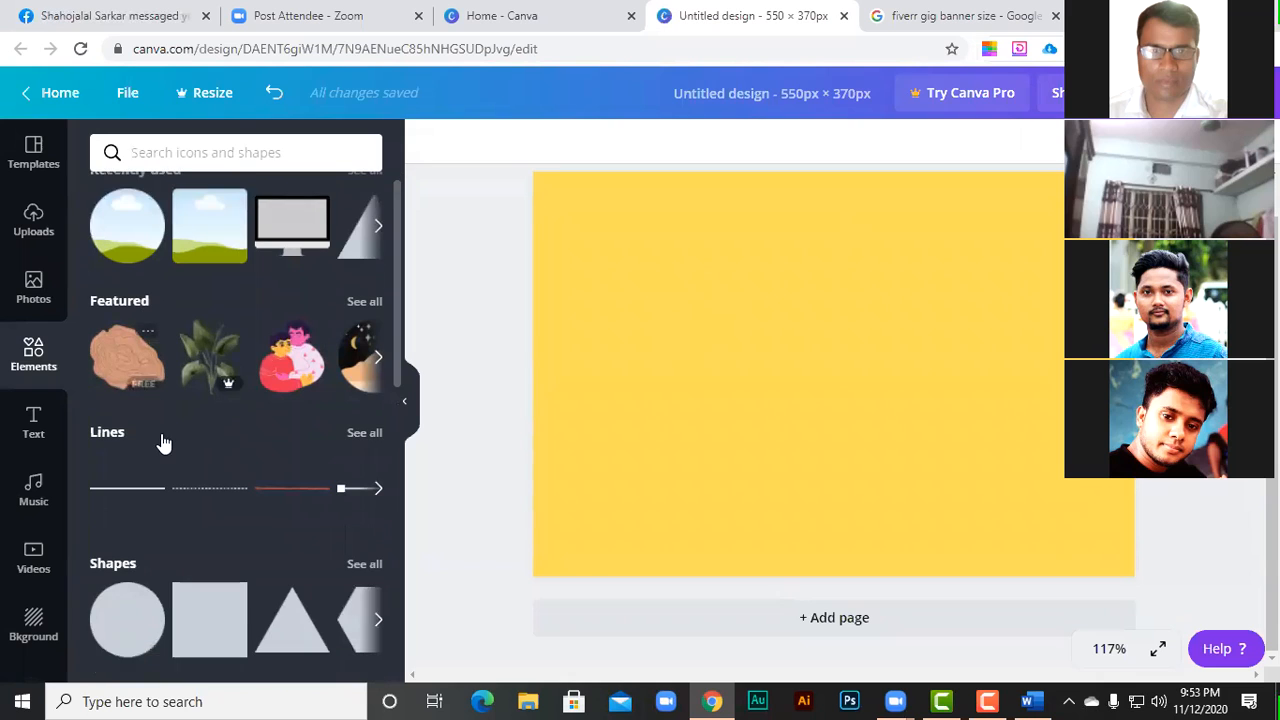
scroll(163, 443, down, 7)
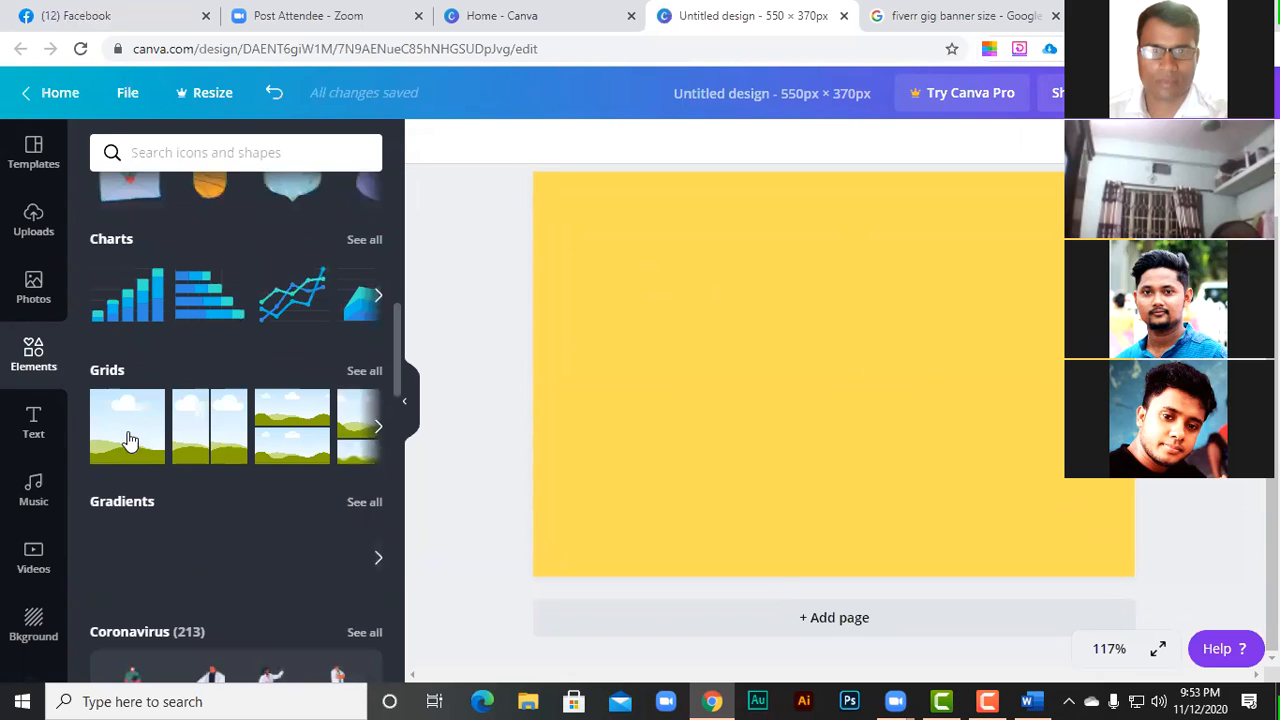
click(128, 440)
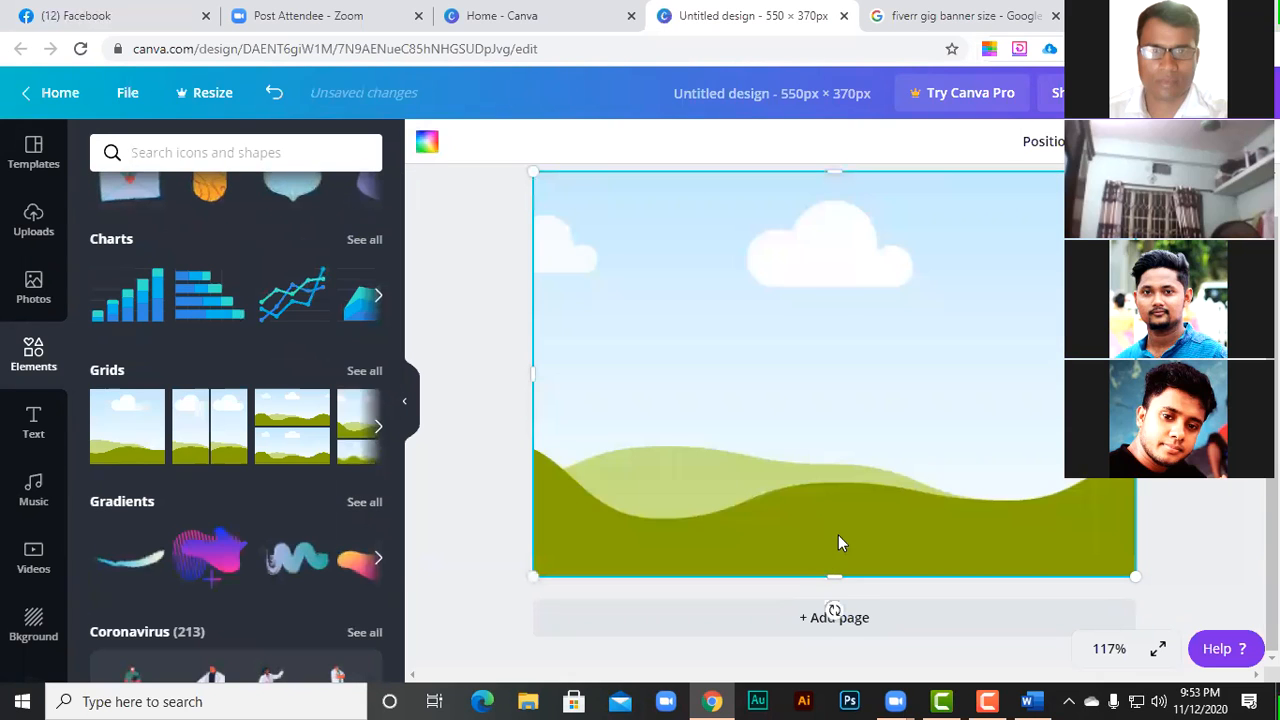
key(ctrl+z)
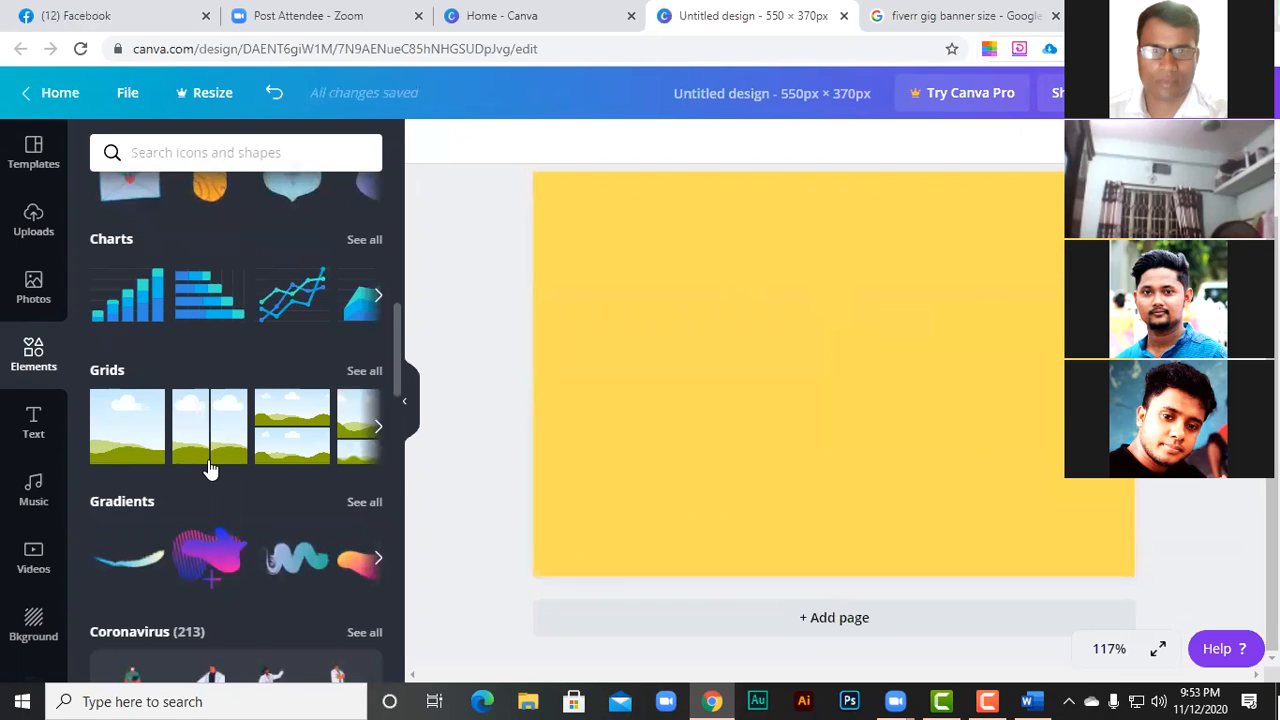
- Look through the recently used frames and shapes in the elements library
scroll(209, 466, up, 1)
scroll(209, 466, up, 10)
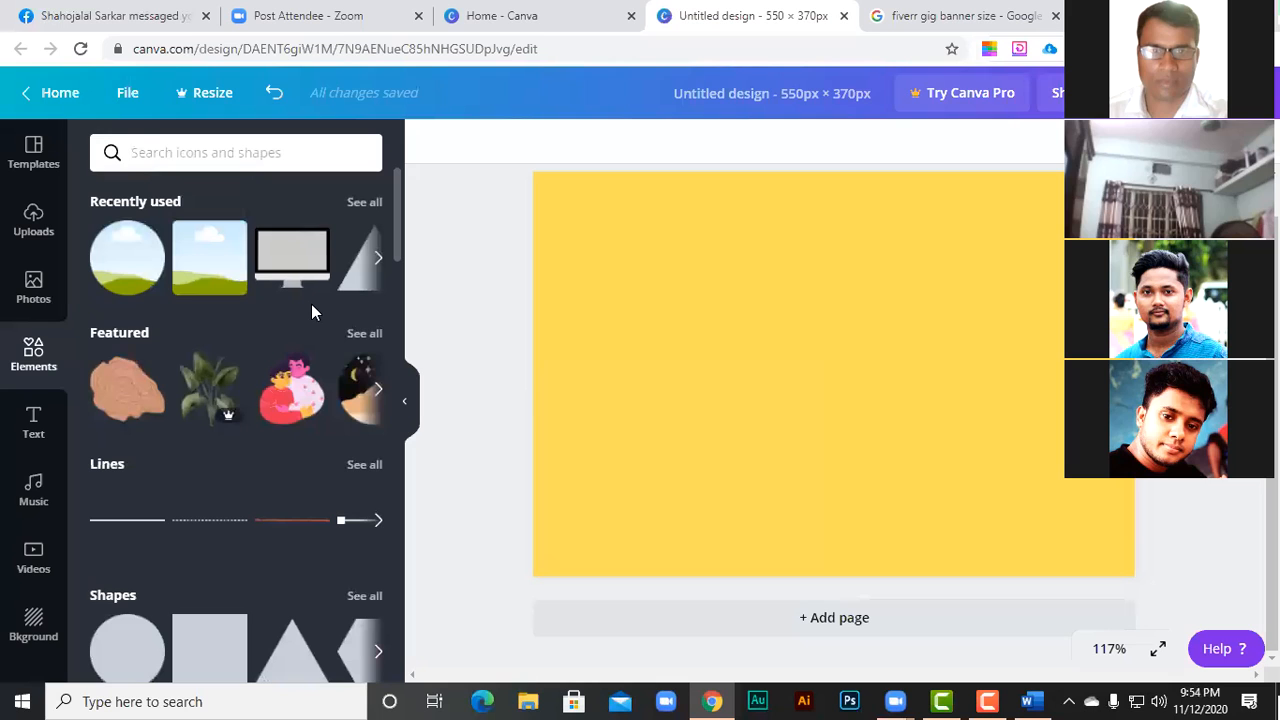
click(377, 260)
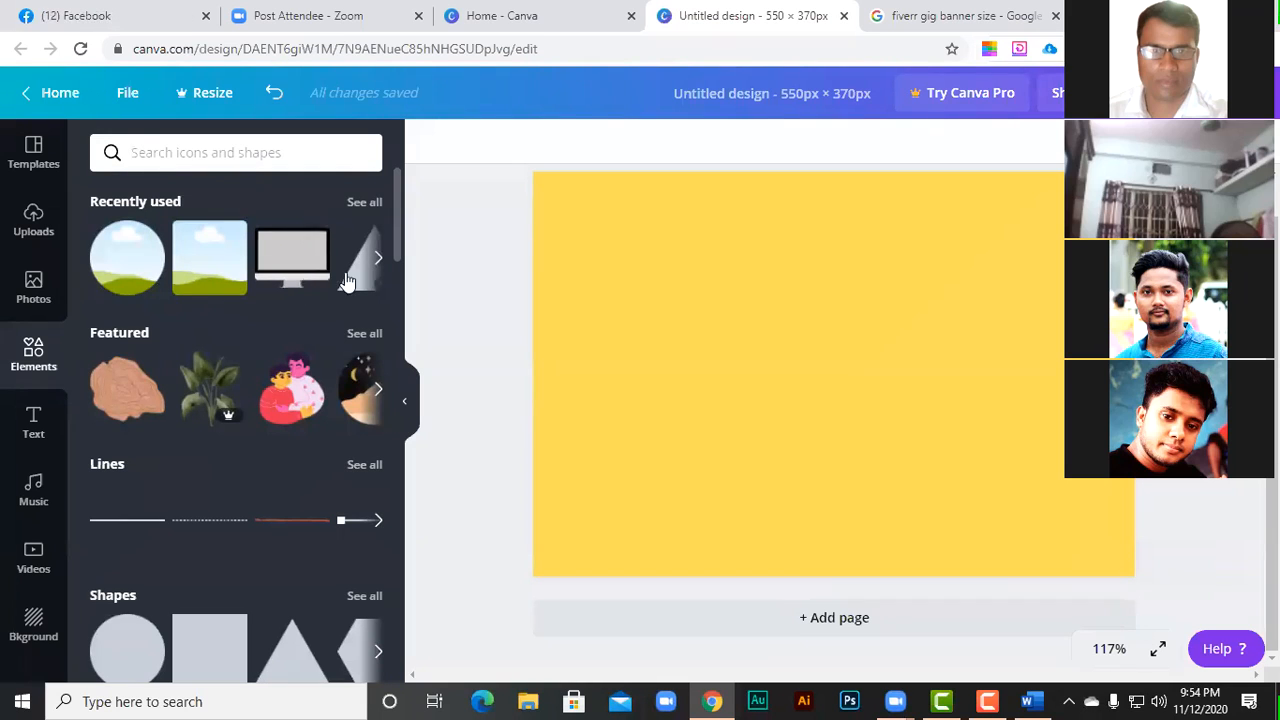
click(377, 260)
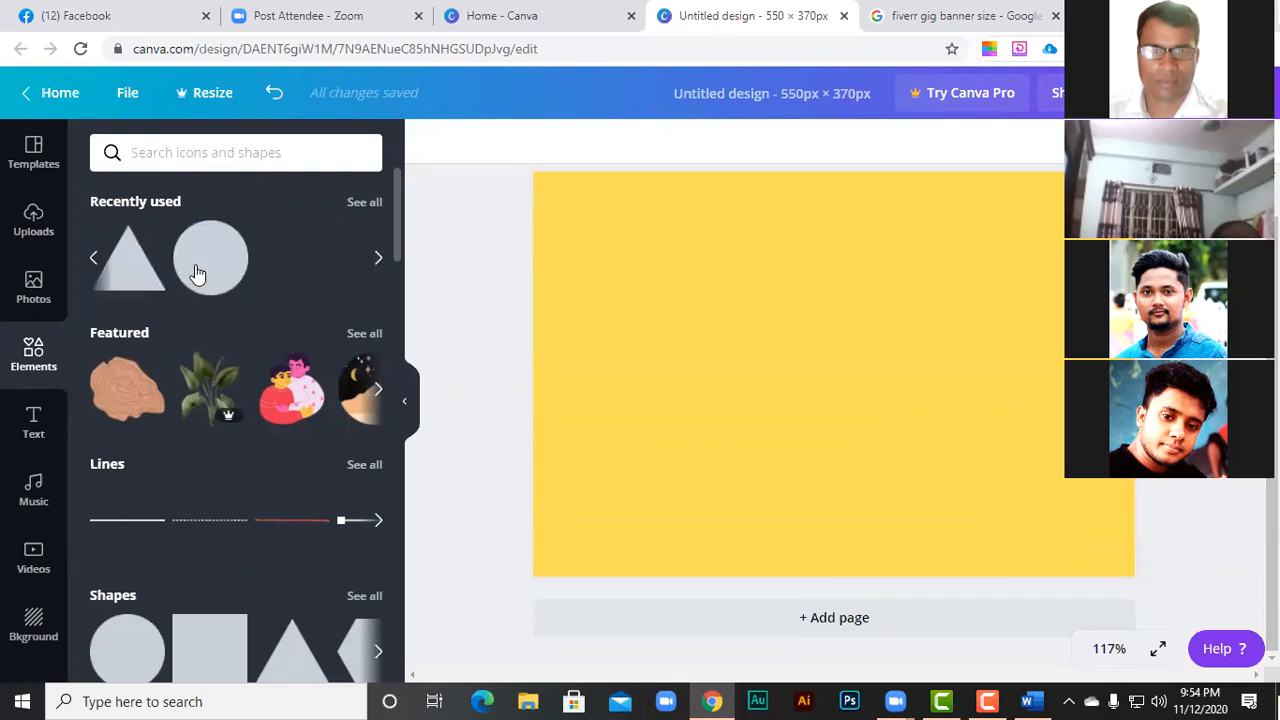
click(94, 258)
click(94, 258)
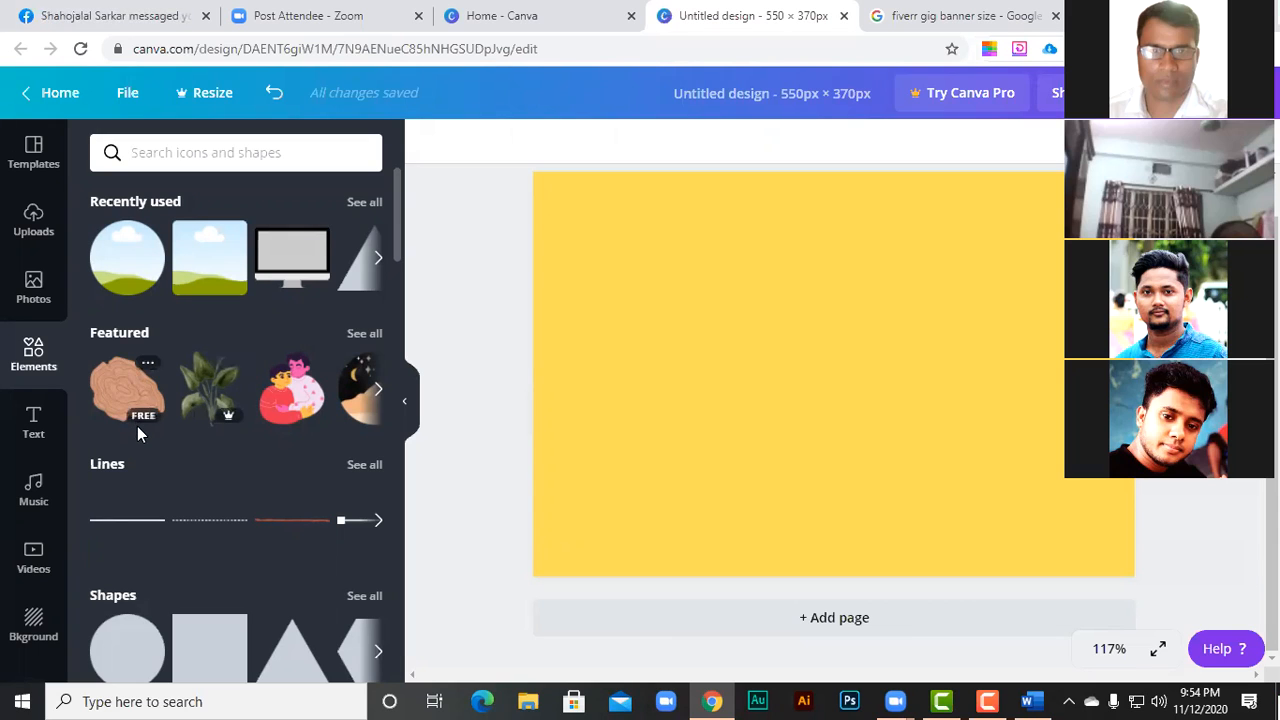
- Add the recently used neon PIZZA PARTY text style to the yellow page
click(35, 437)
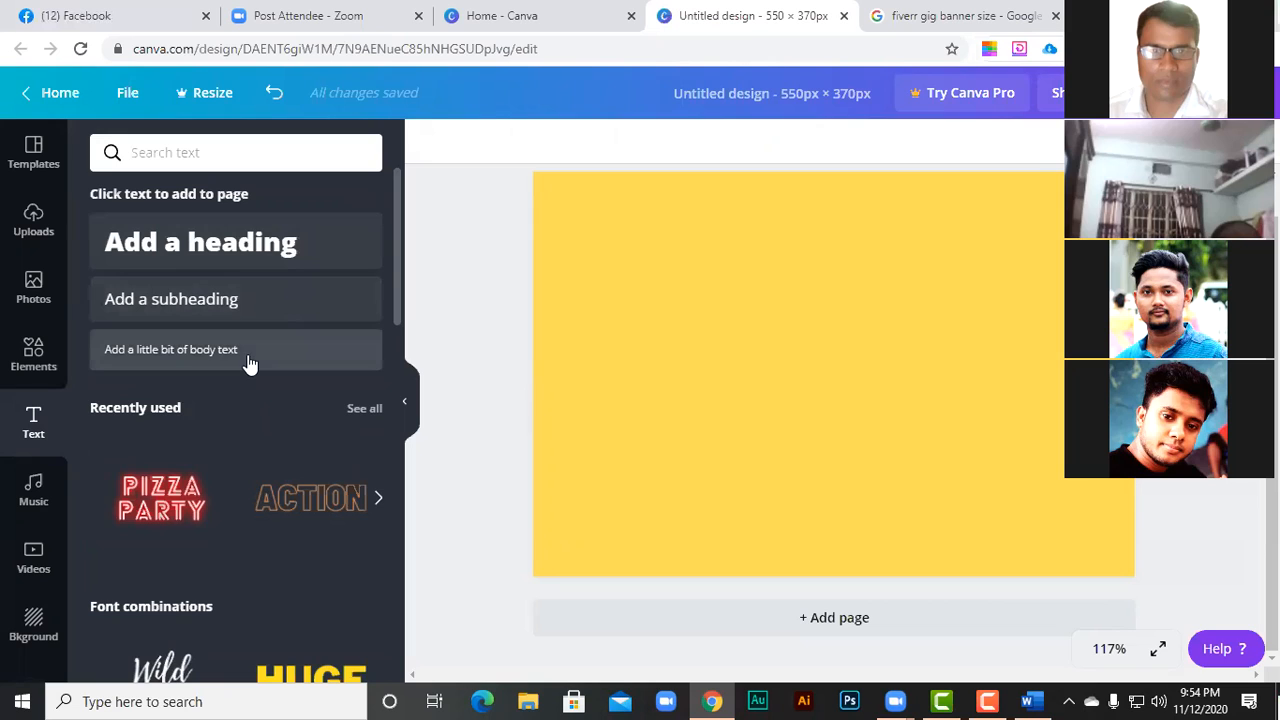
scroll(217, 443, down, 2)
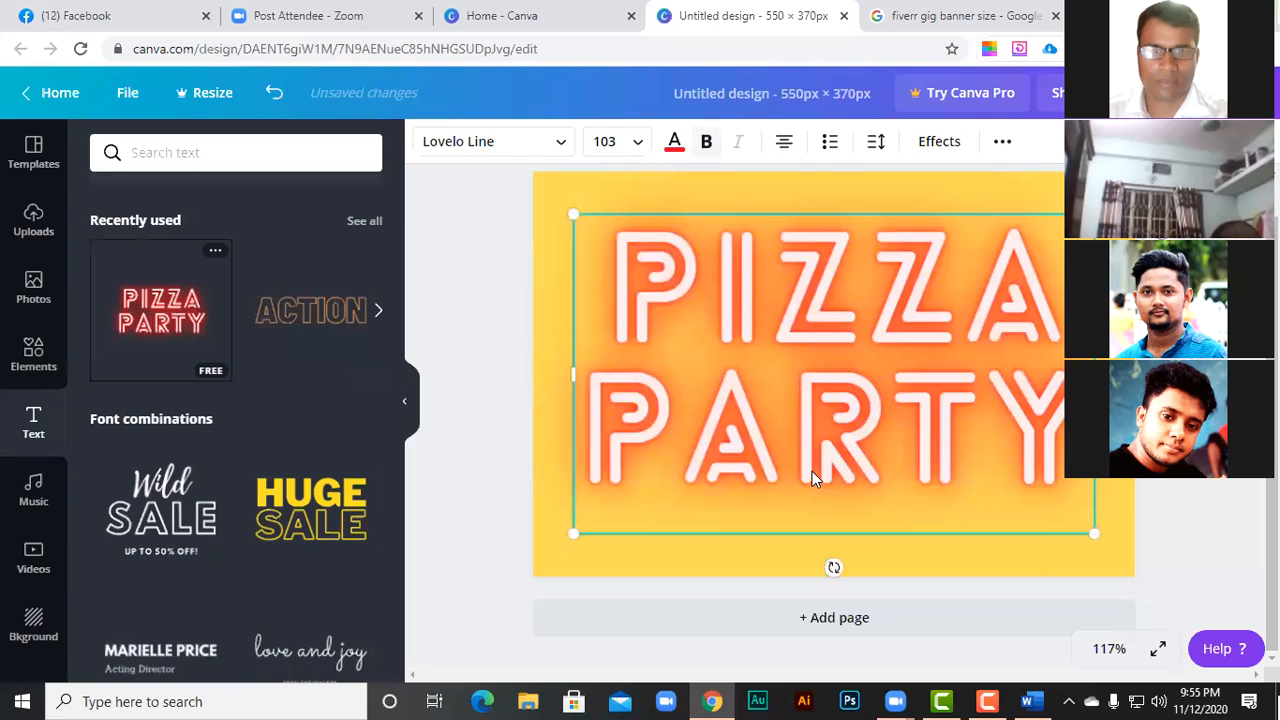
scroll(412, 457, down, 5)
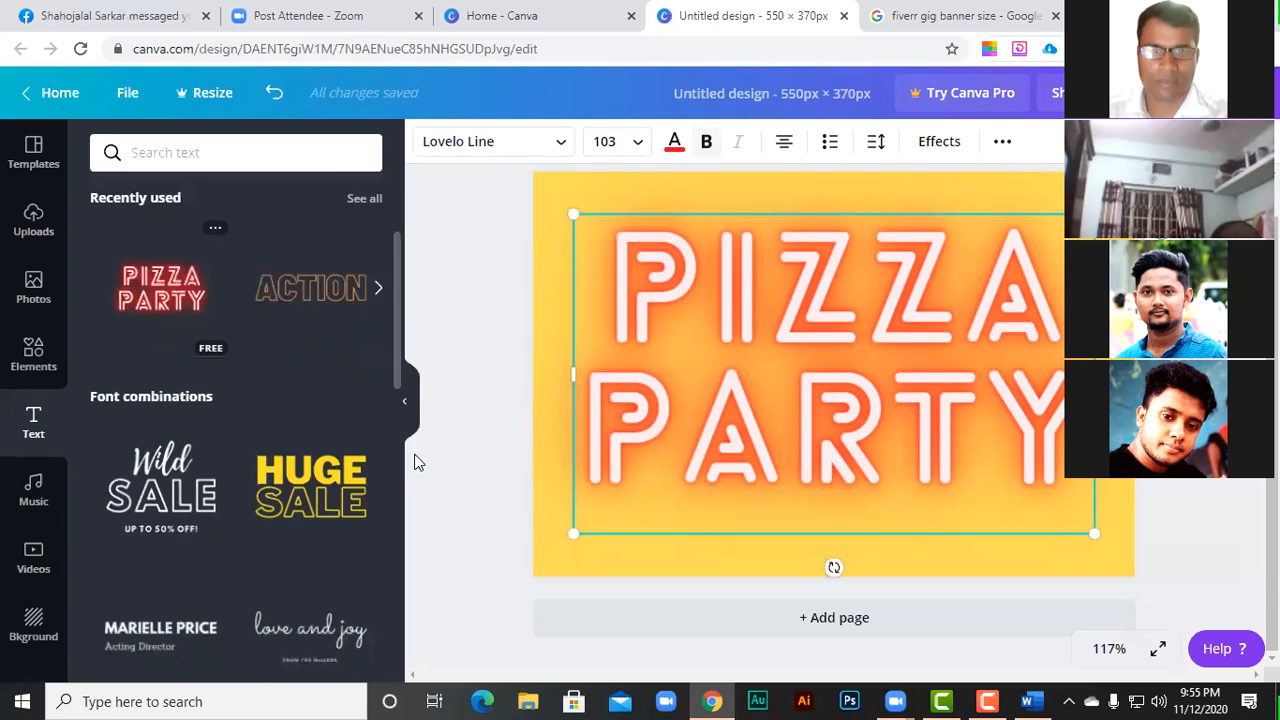
- Replace the PIZZA PARTY wording with FACEBOOK, hiding the text library for more room
click(405, 401)
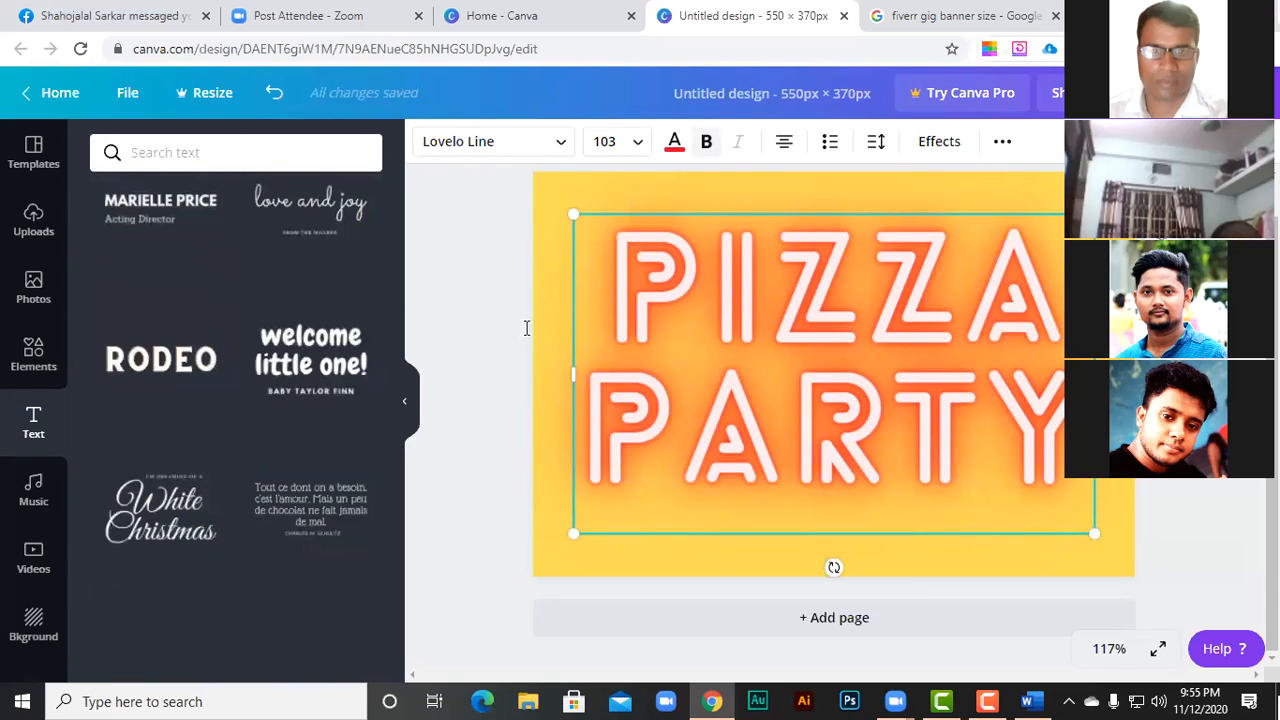
drag(527, 328, 873, 472)
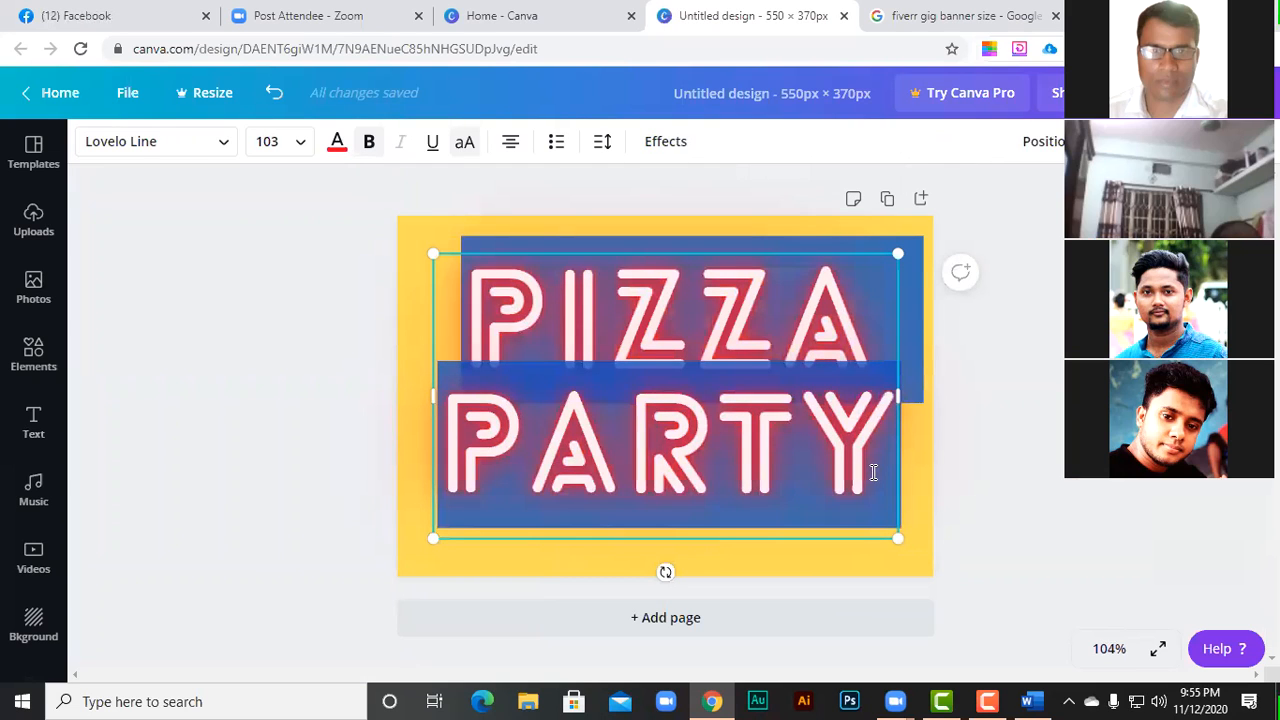
text(FACE)
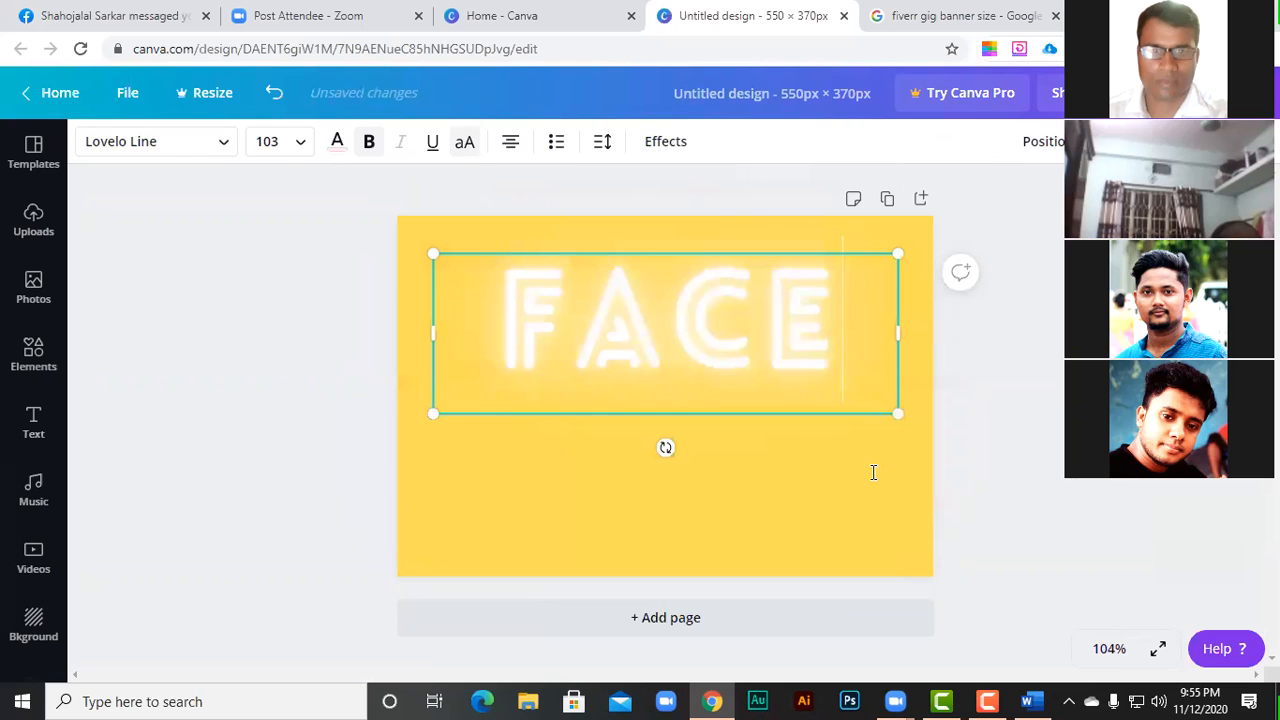
text(BOOK)
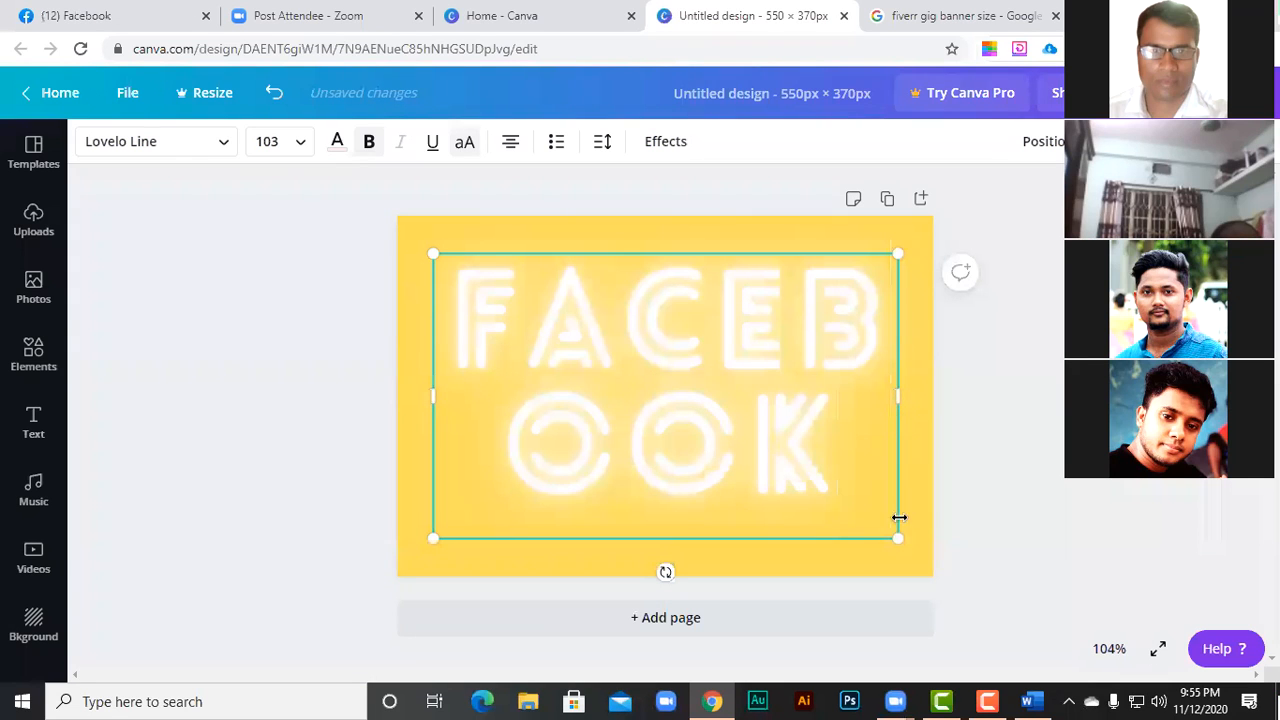
- Scale the FACEBOOK text down to font size 62, widen its box to fit one line, and deselect it
drag(899, 541, 713, 424)
drag(723, 337, 909, 343)
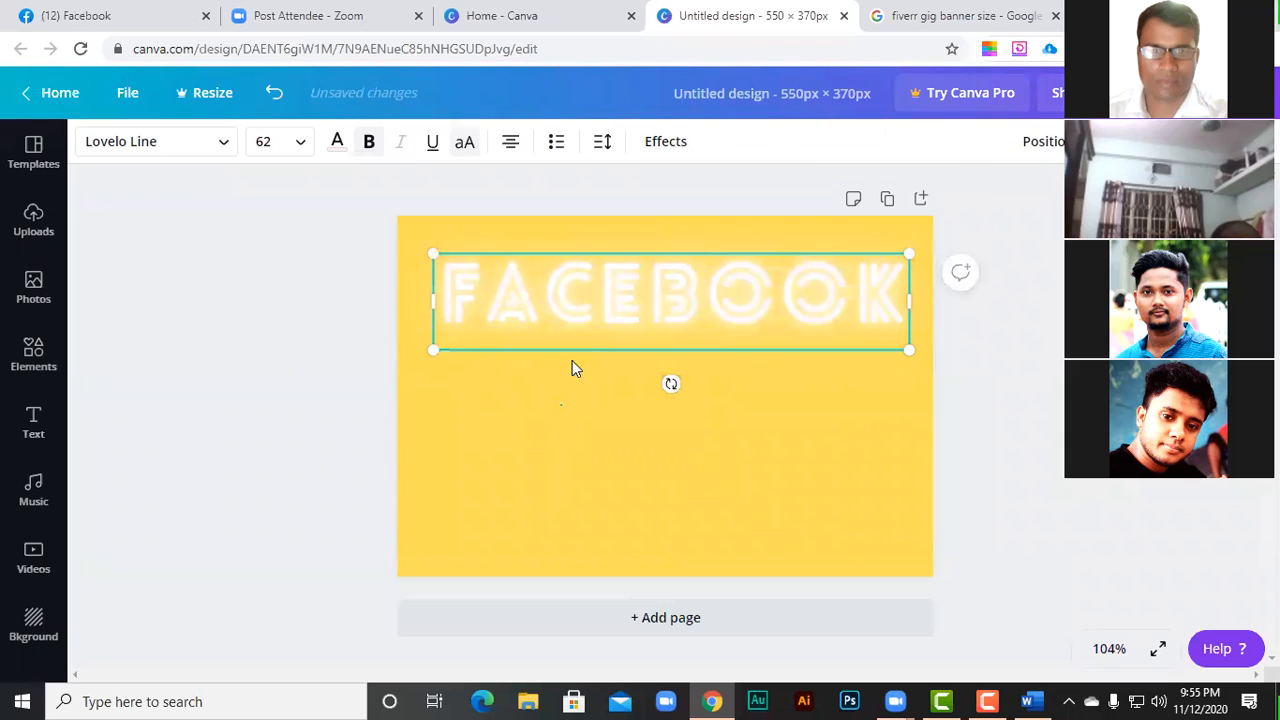
click(609, 396)
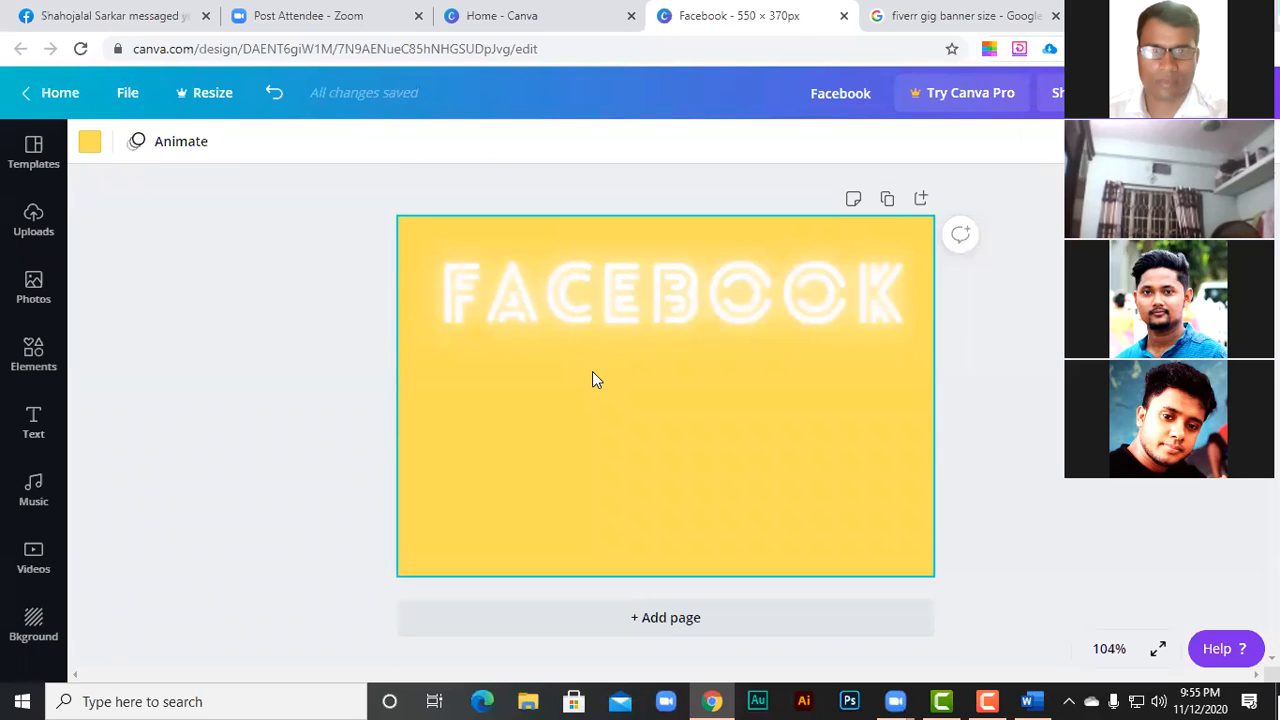
- Try recolouring the FACEBOOK text with a custom green shade and with the default black
click(598, 300)
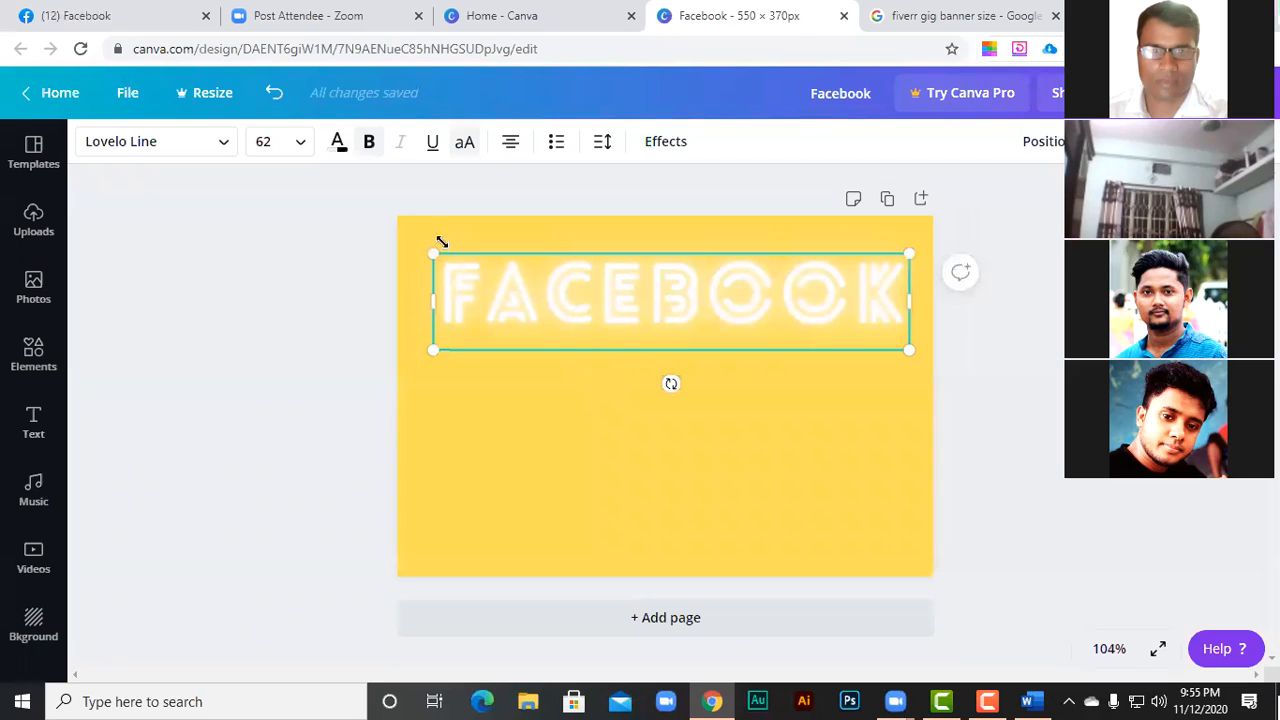
click(338, 145)
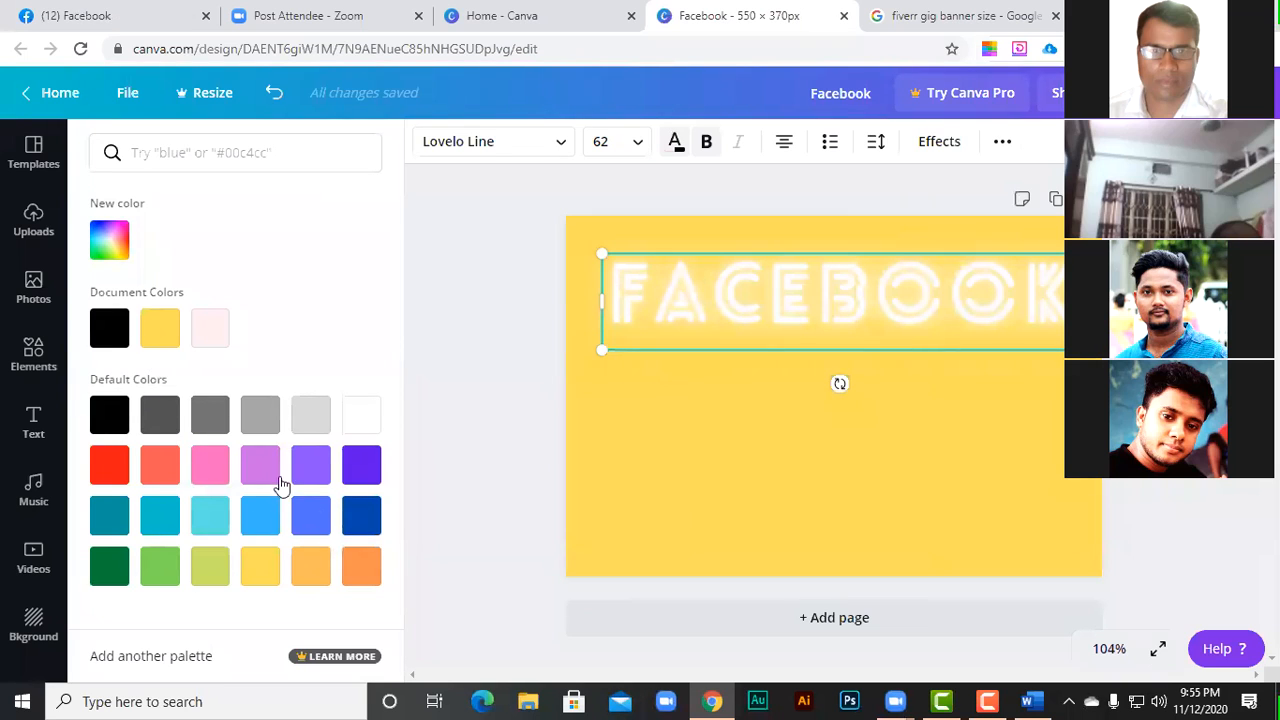
click(107, 241)
drag(256, 407, 183, 403)
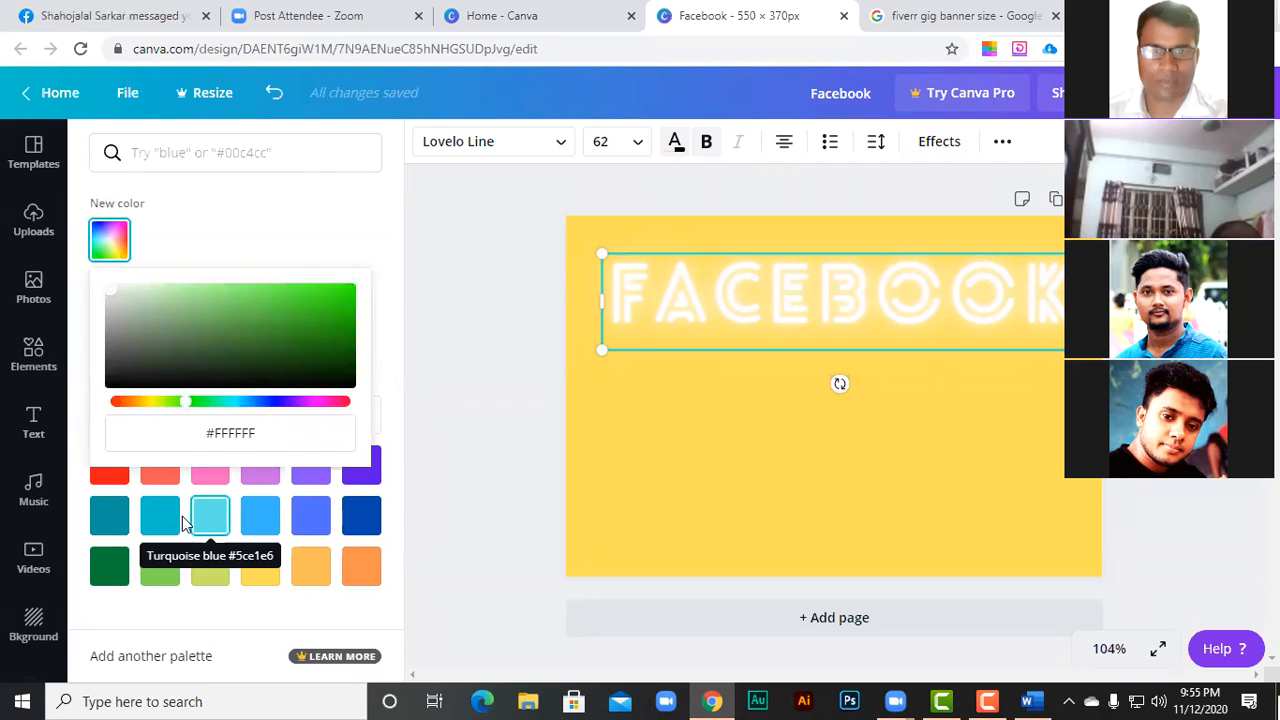
drag(116, 289, 146, 375)
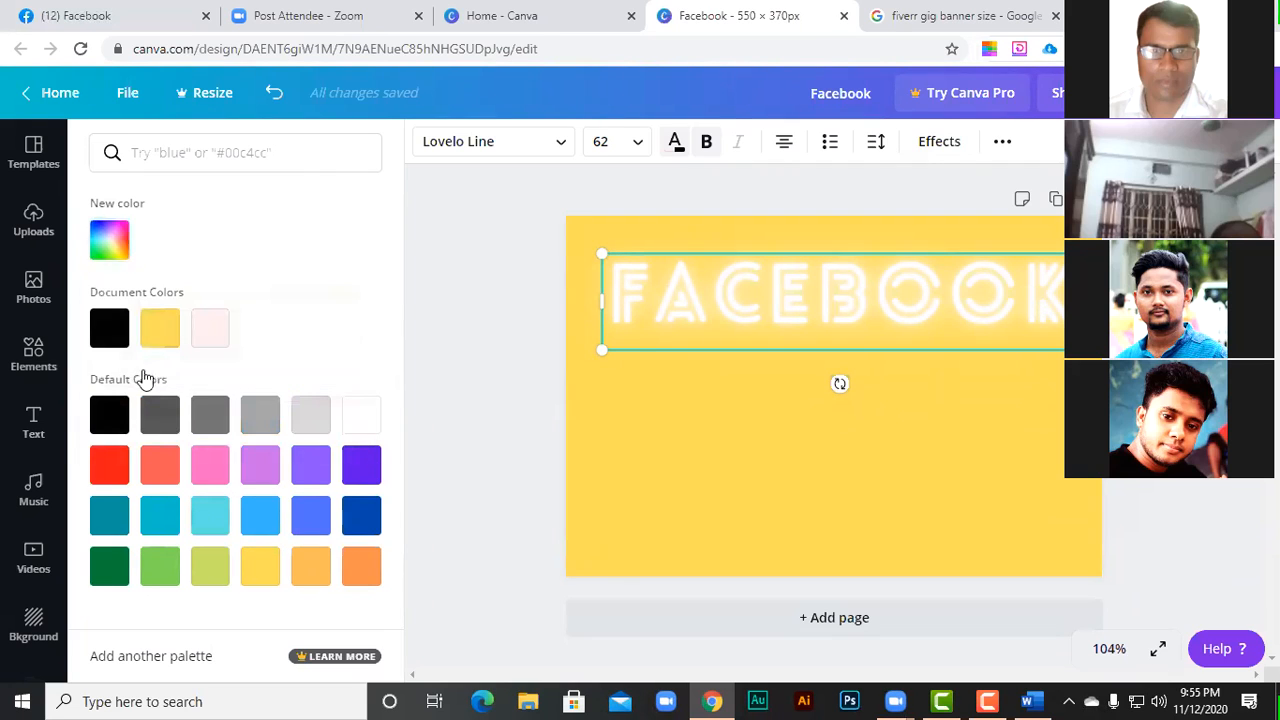
click(106, 418)
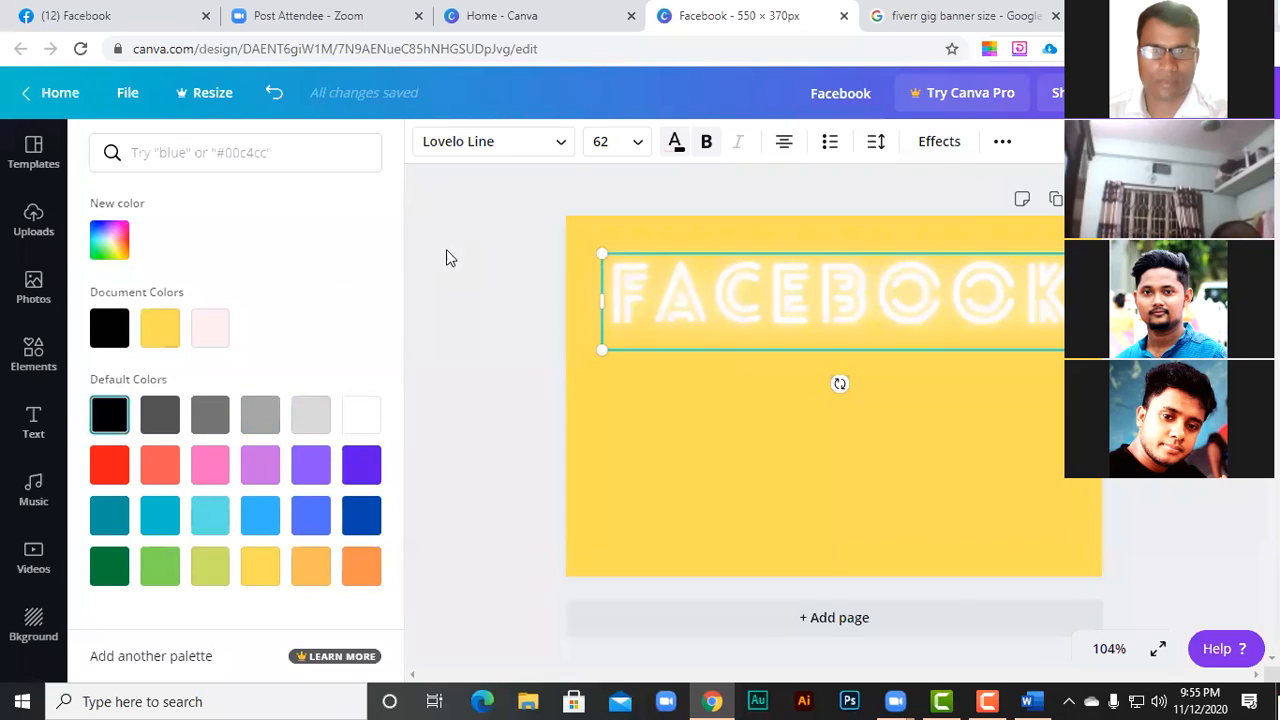
- Try black on the FACEBOOK text, set its colour to the default red, and deselect it
click(674, 141)
click(337, 141)
click(106, 421)
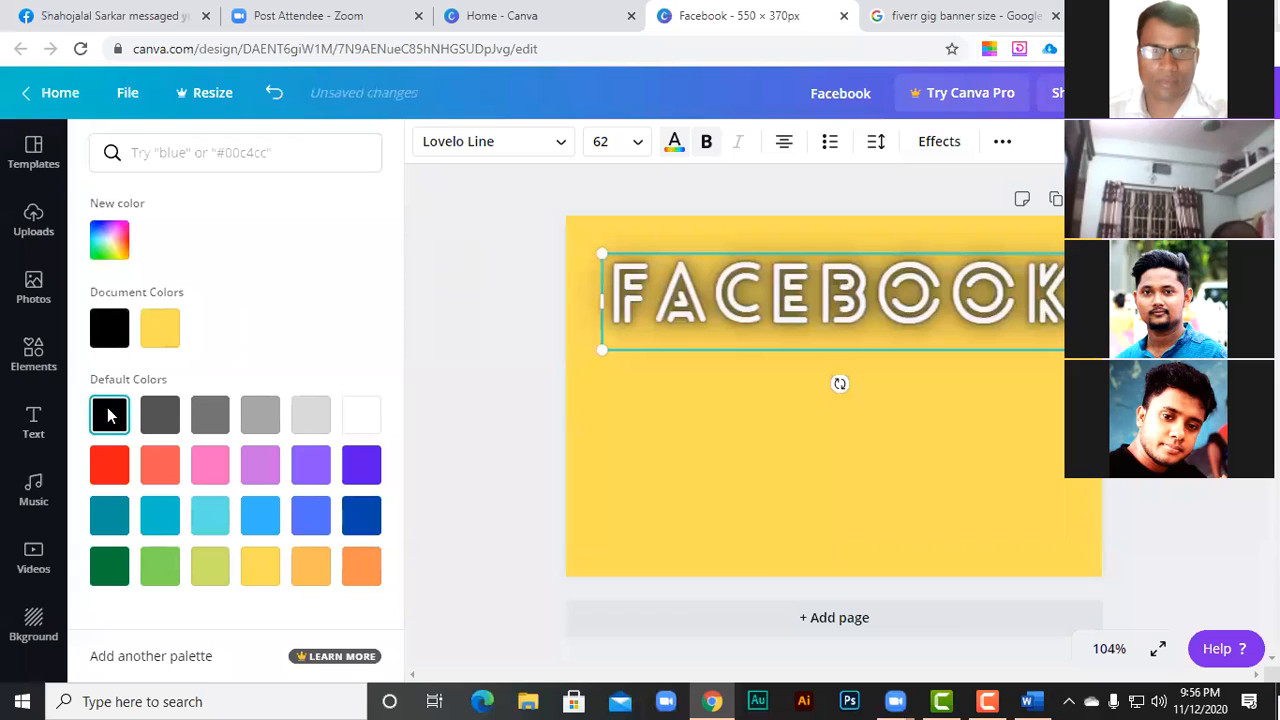
click(110, 466)
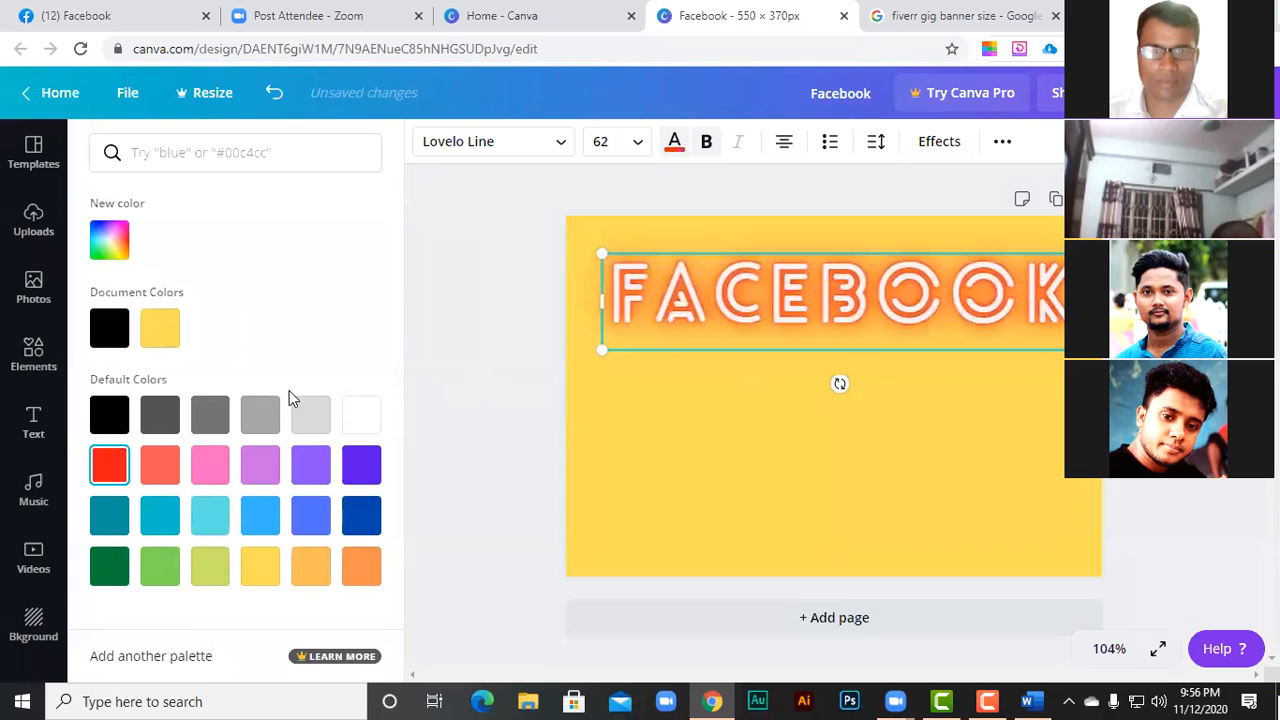
click(482, 362)
- Browse the font combinations in the text library and return to the basic heading and body text options
click(30, 422)
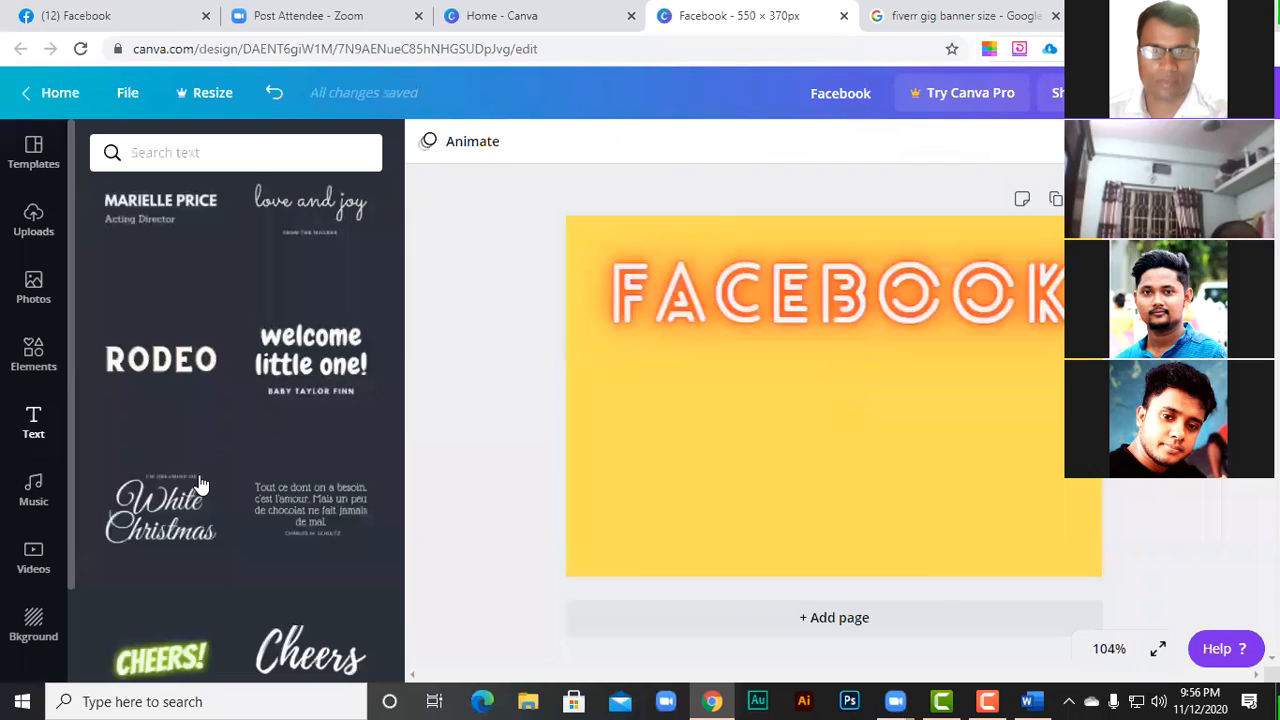
scroll(205, 478, down, 3)
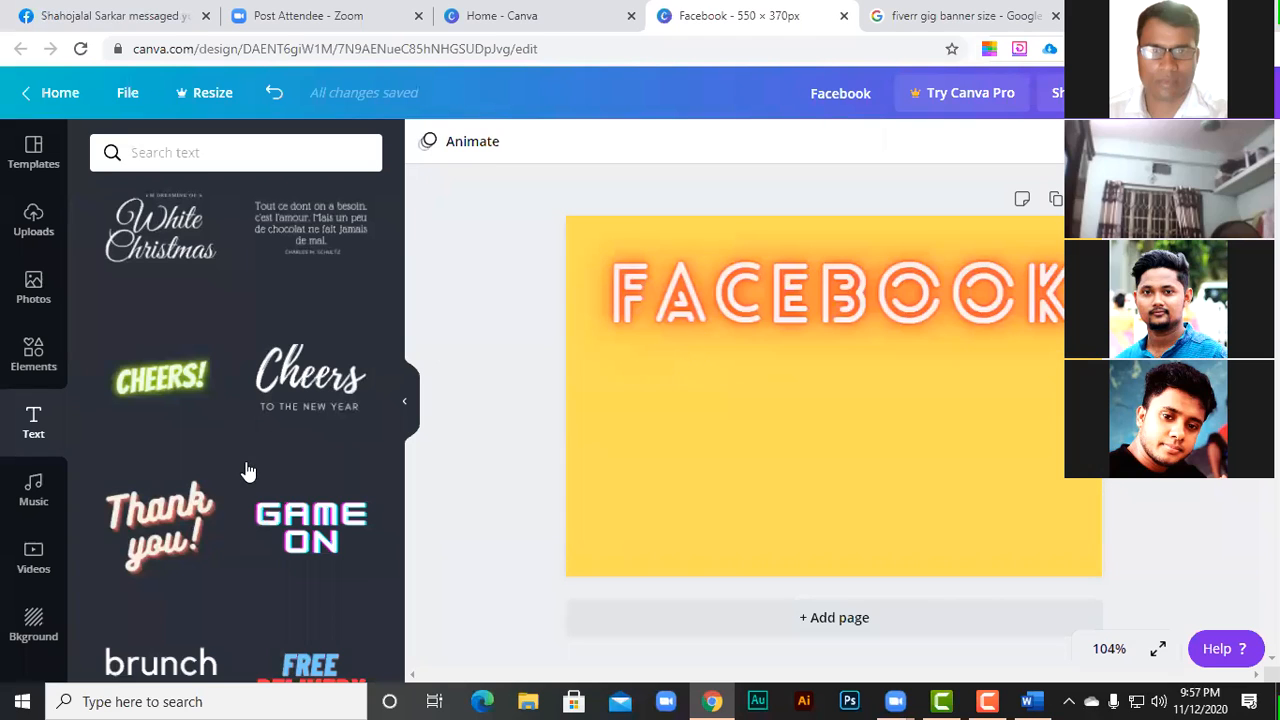
scroll(262, 465, down, 4)
scroll(189, 468, down, 1)
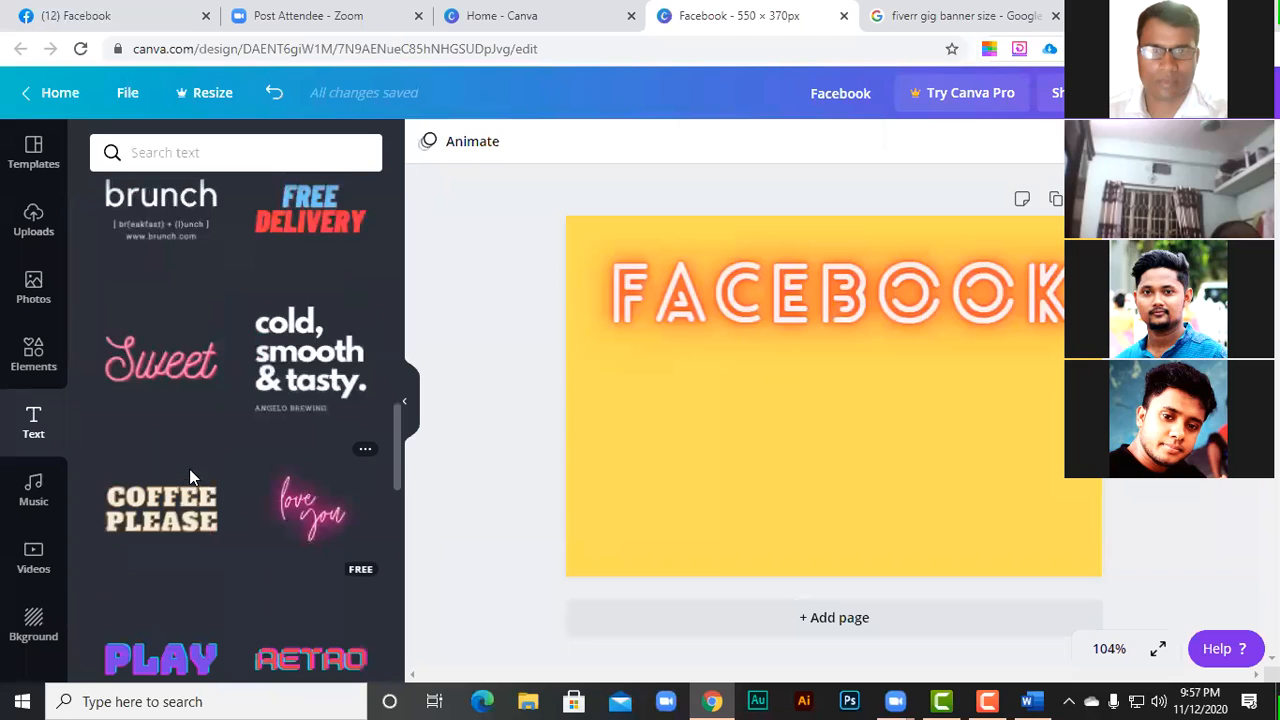
scroll(234, 258, up, 5)
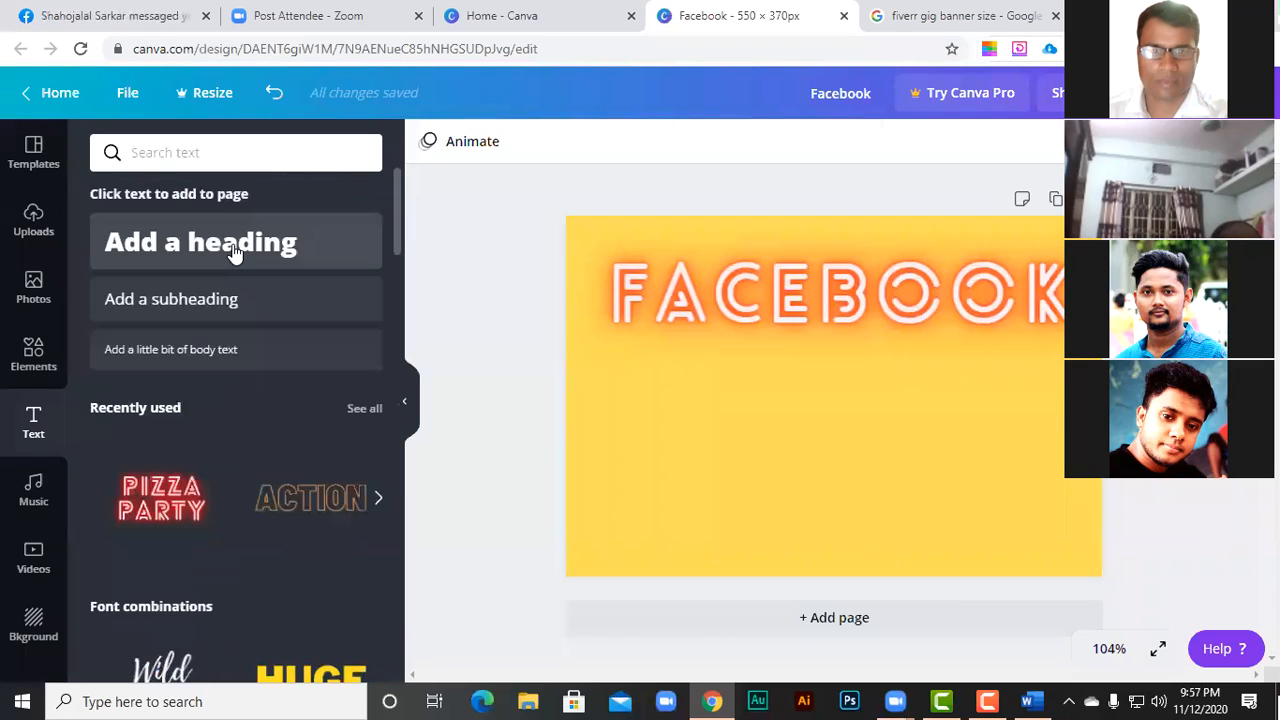
- Add a heading to the page that reads "Facebook Marketing"
click(233, 252)
triple_click(779, 410)
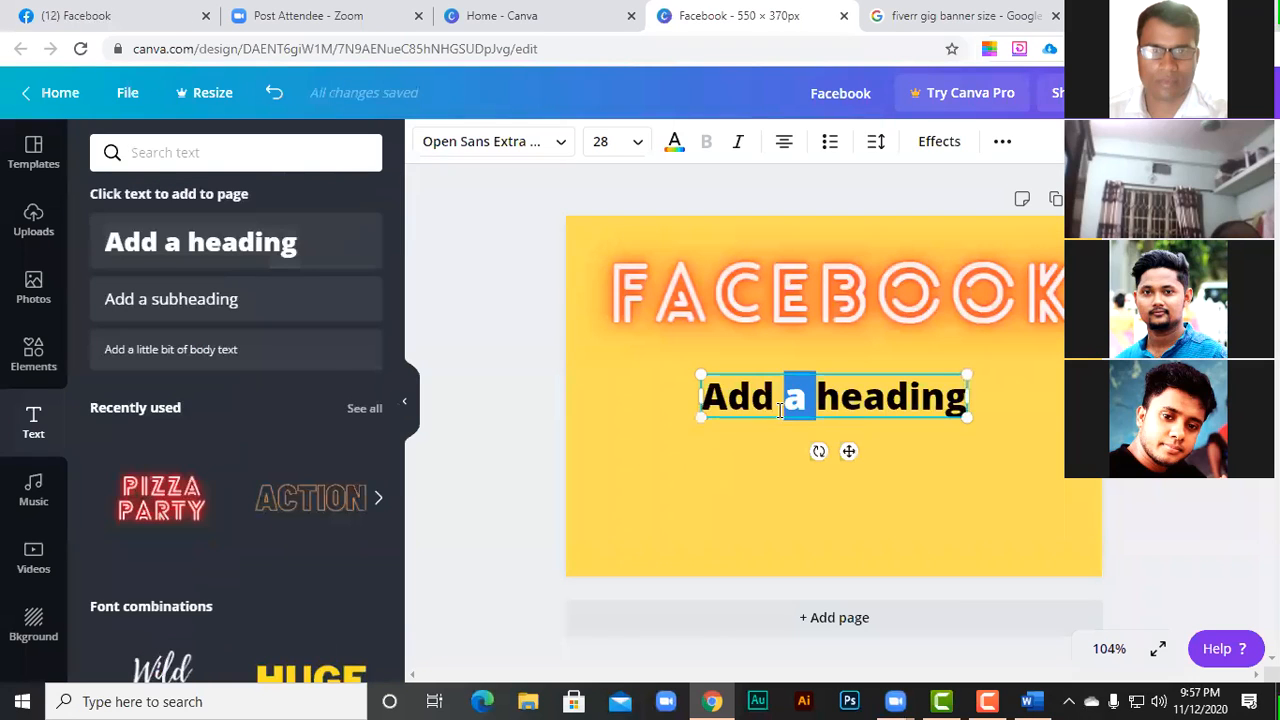
text(Facebook Marketing)
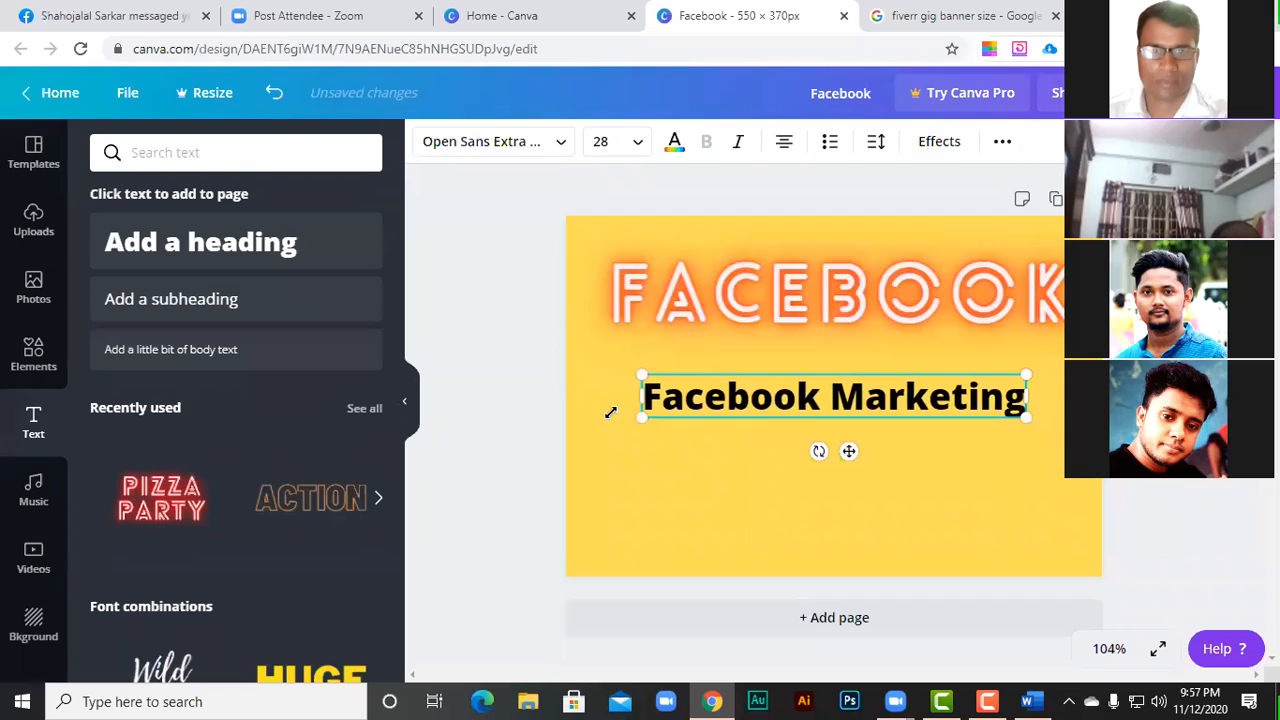
- Delete the neon FACEBOOK title and move the Facebook Marketing heading up into the upper part of the banner
click(420, 422)
click(607, 317)
key(Delete)
click(500, 414)
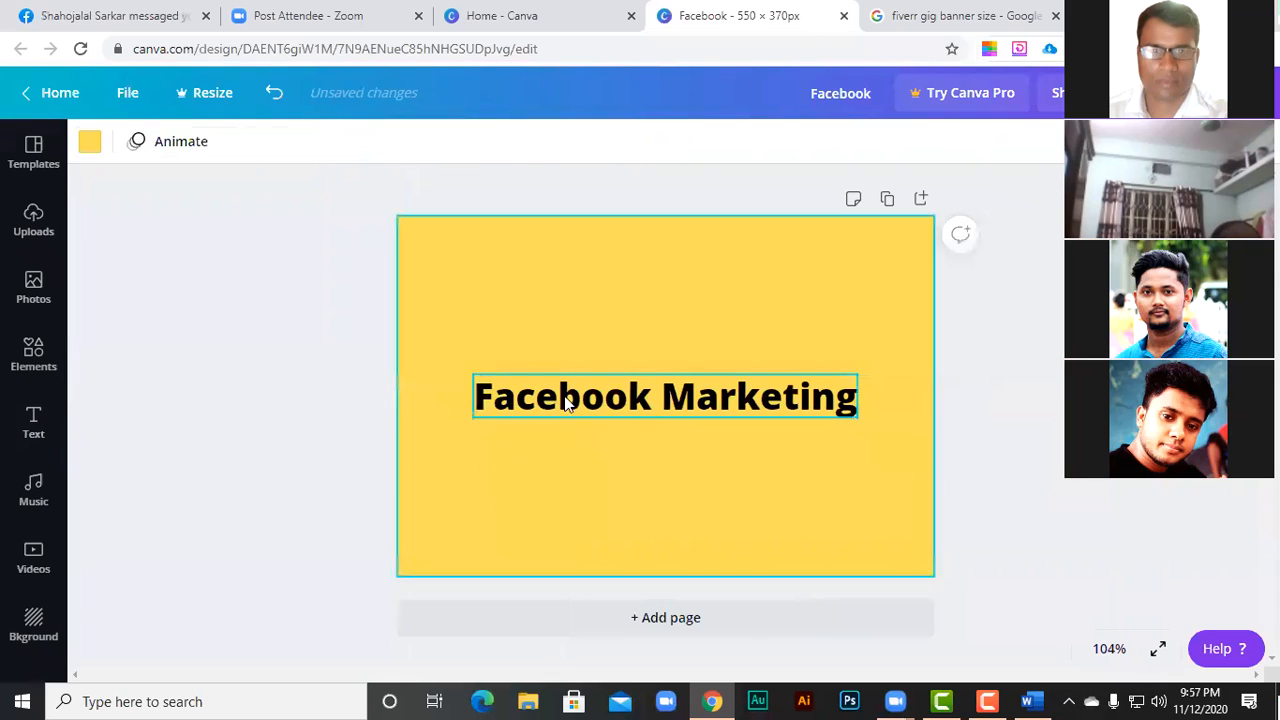
drag(495, 424, 479, 333)
click(564, 313)
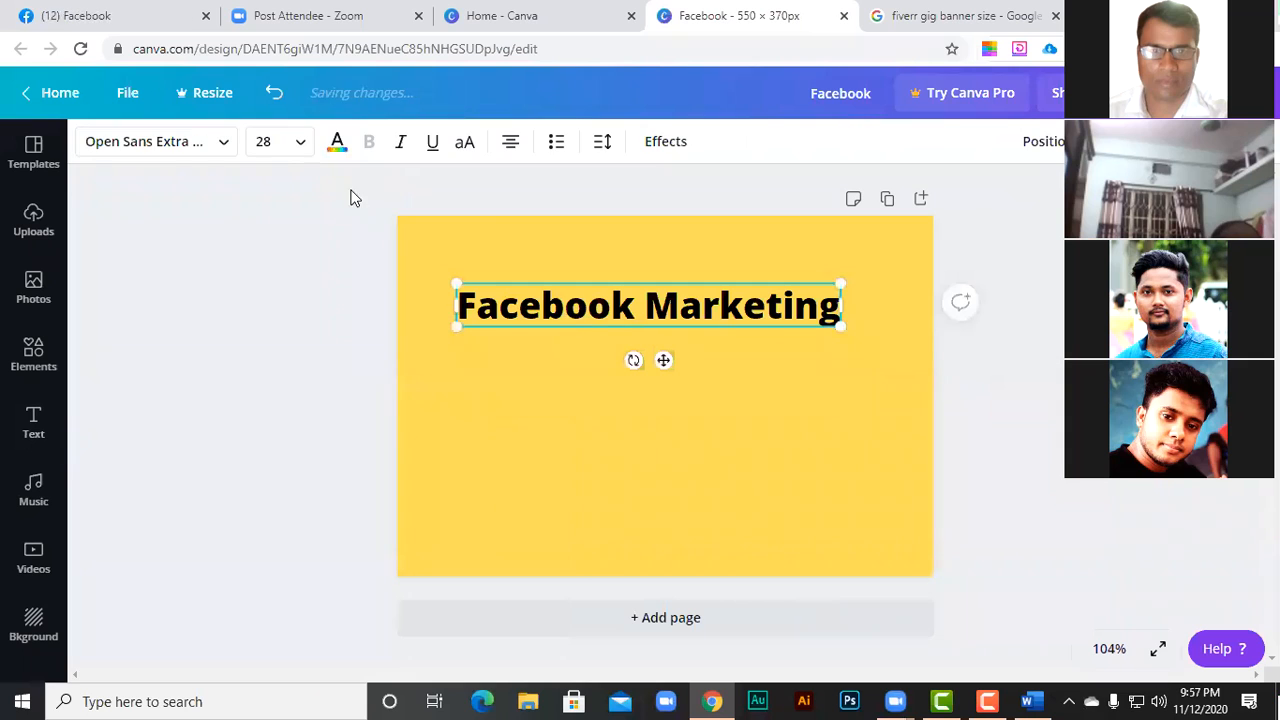
- Try the Montserrat, Lato, Inter and Bukhari Script fonts on the Facebook Marketing heading
click(170, 145)
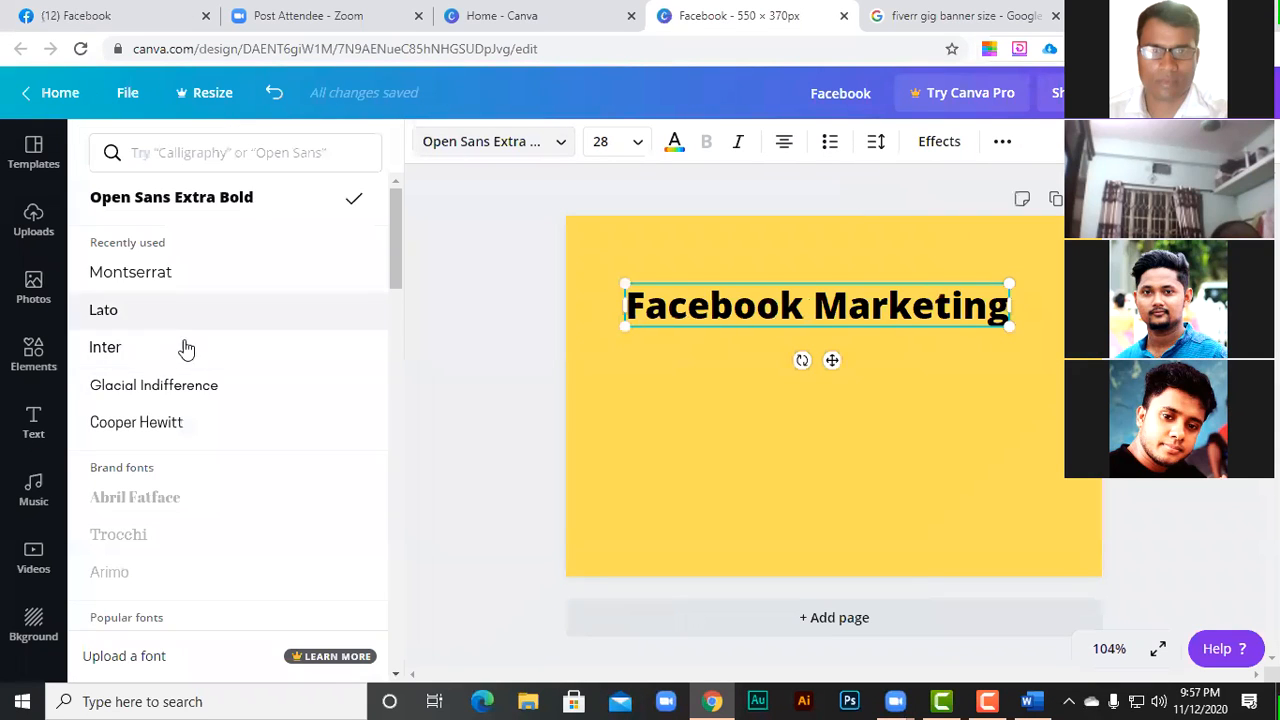
click(157, 275)
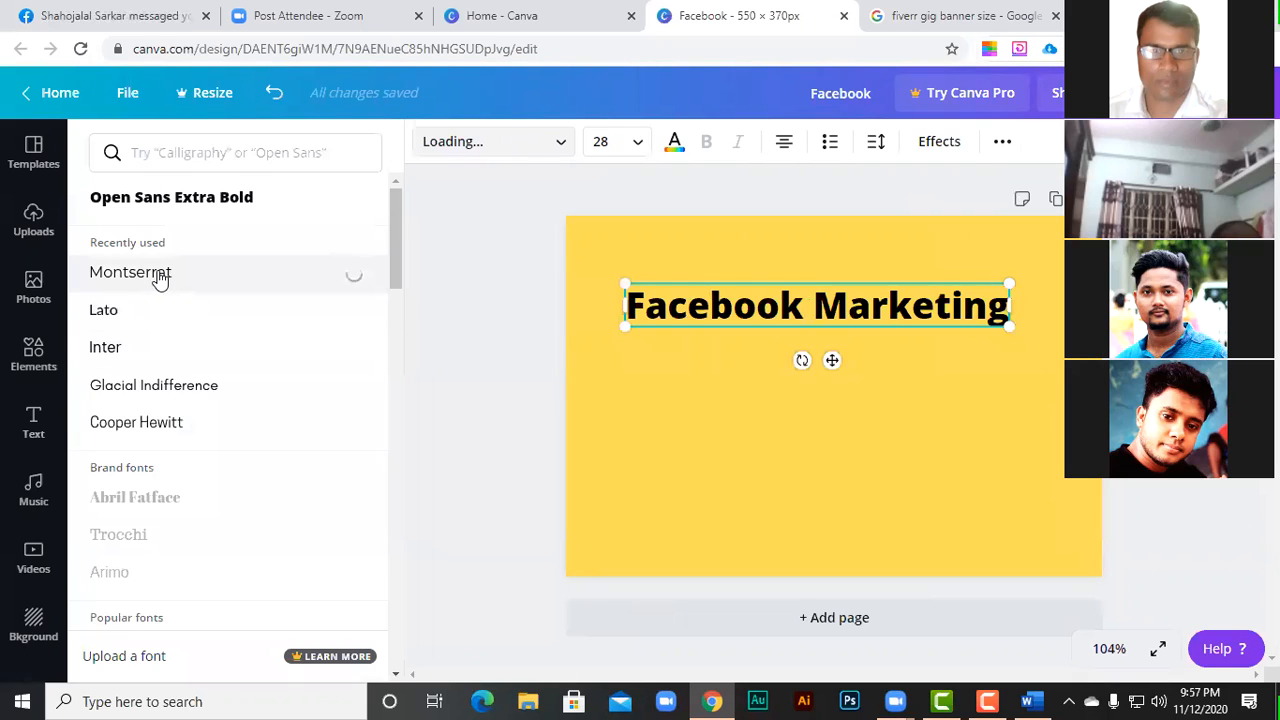
click(166, 350)
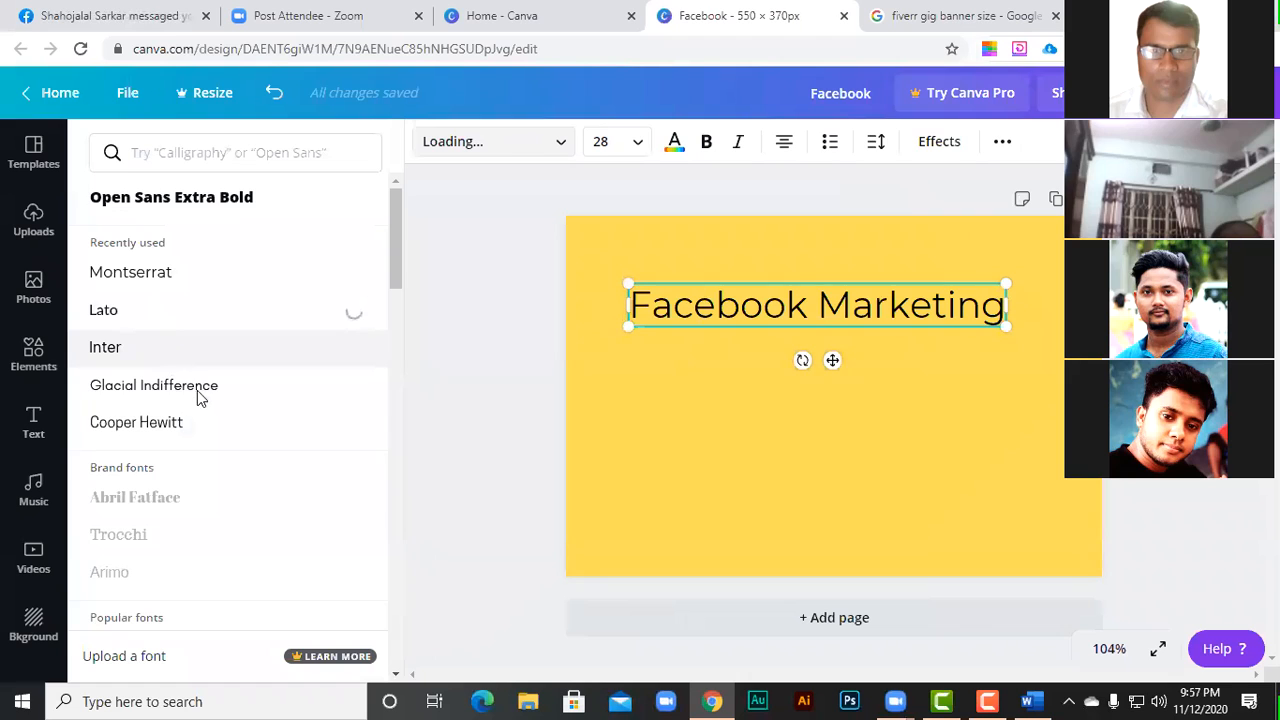
scroll(231, 454, down, 3)
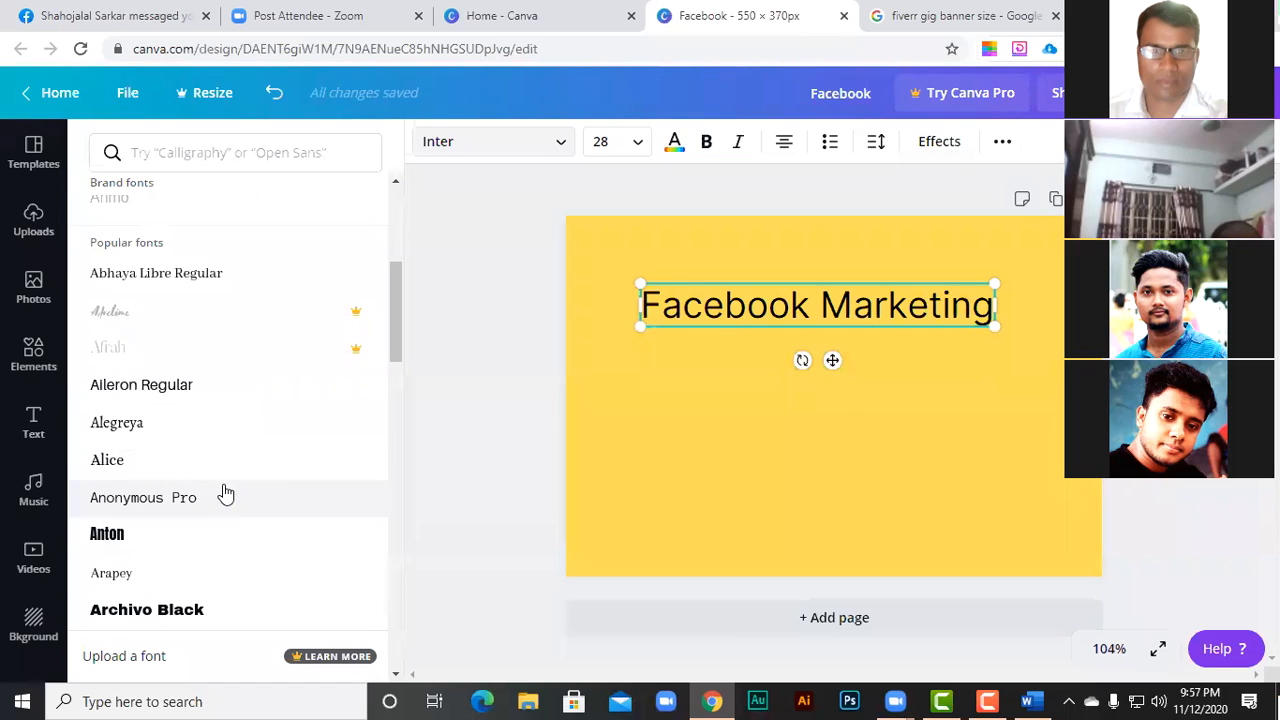
scroll(226, 492, down, 6)
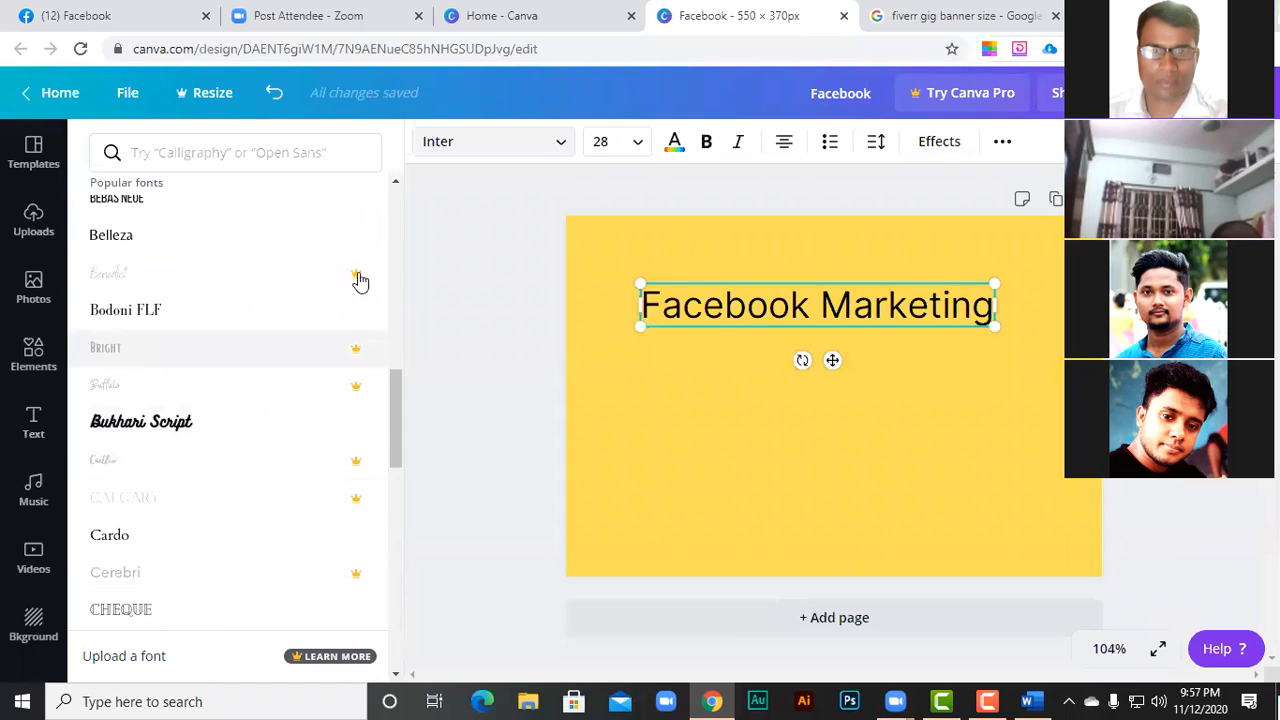
scroll(274, 491, down, 2)
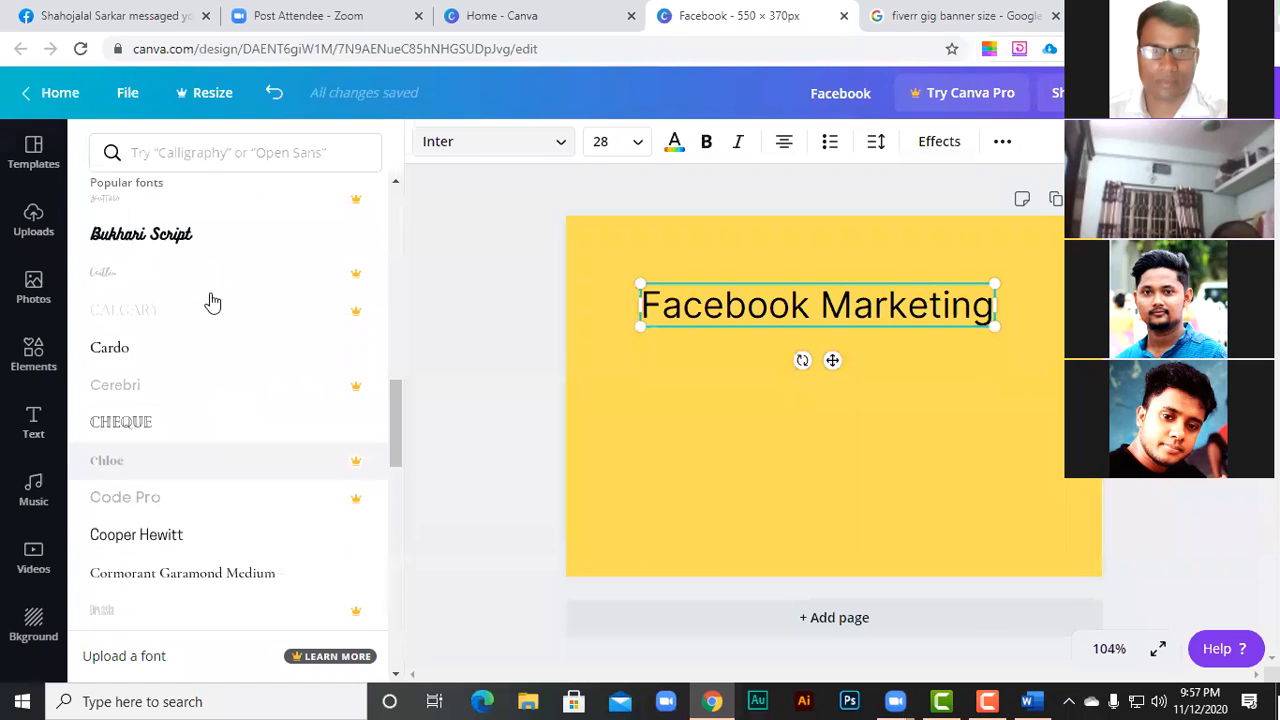
click(199, 240)
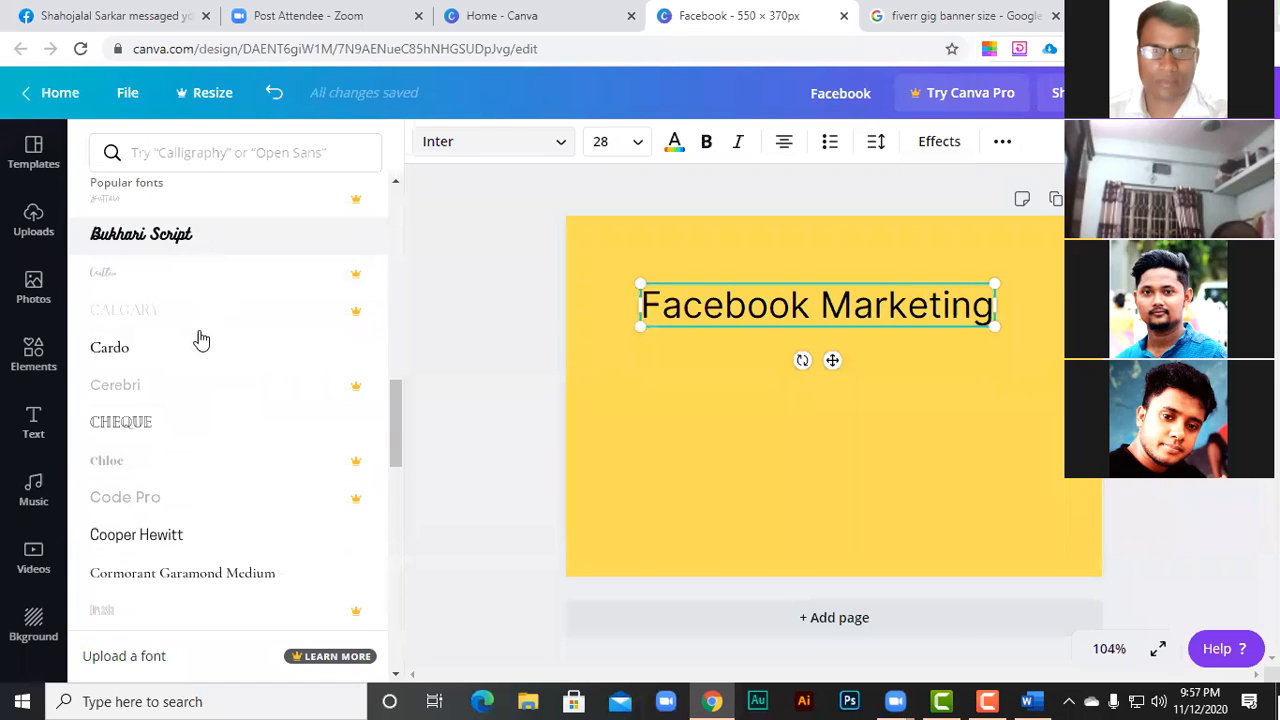
- Set the Facebook Marketing heading's font to Eczar SemiBold
scroll(201, 395, down, 1)
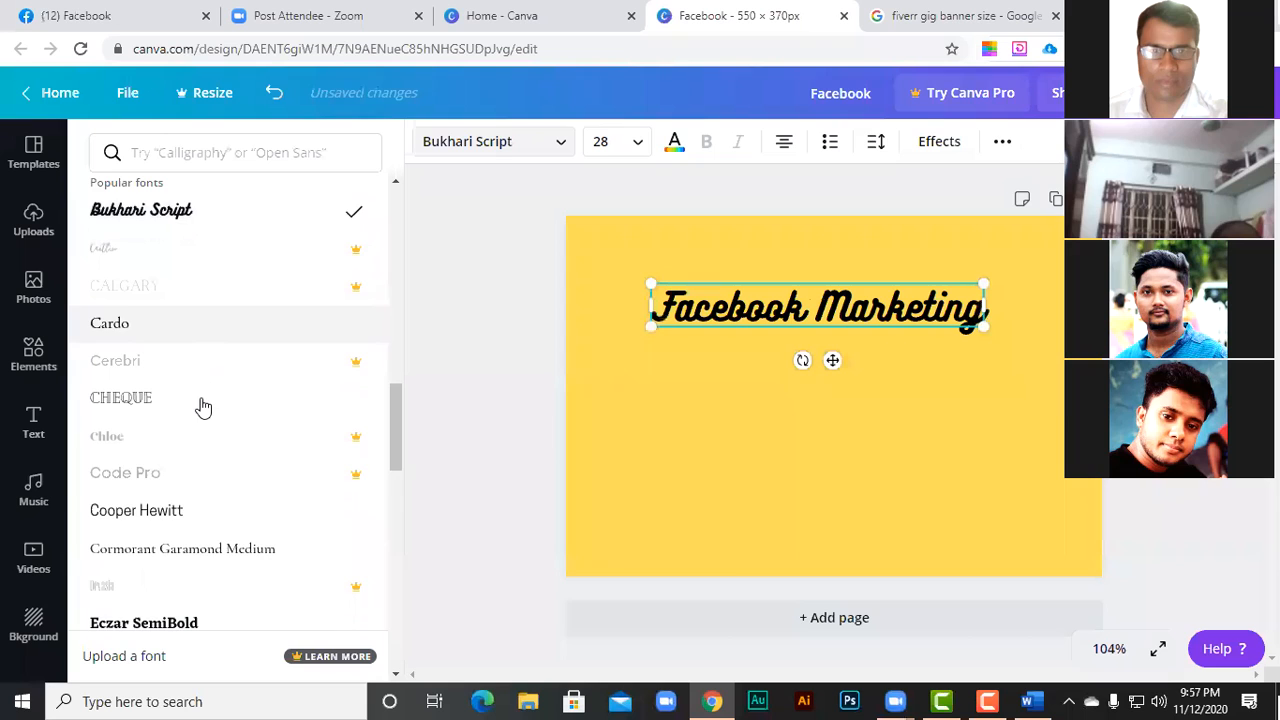
scroll(203, 385, down, 2)
scroll(205, 380, down, 1)
click(205, 380)
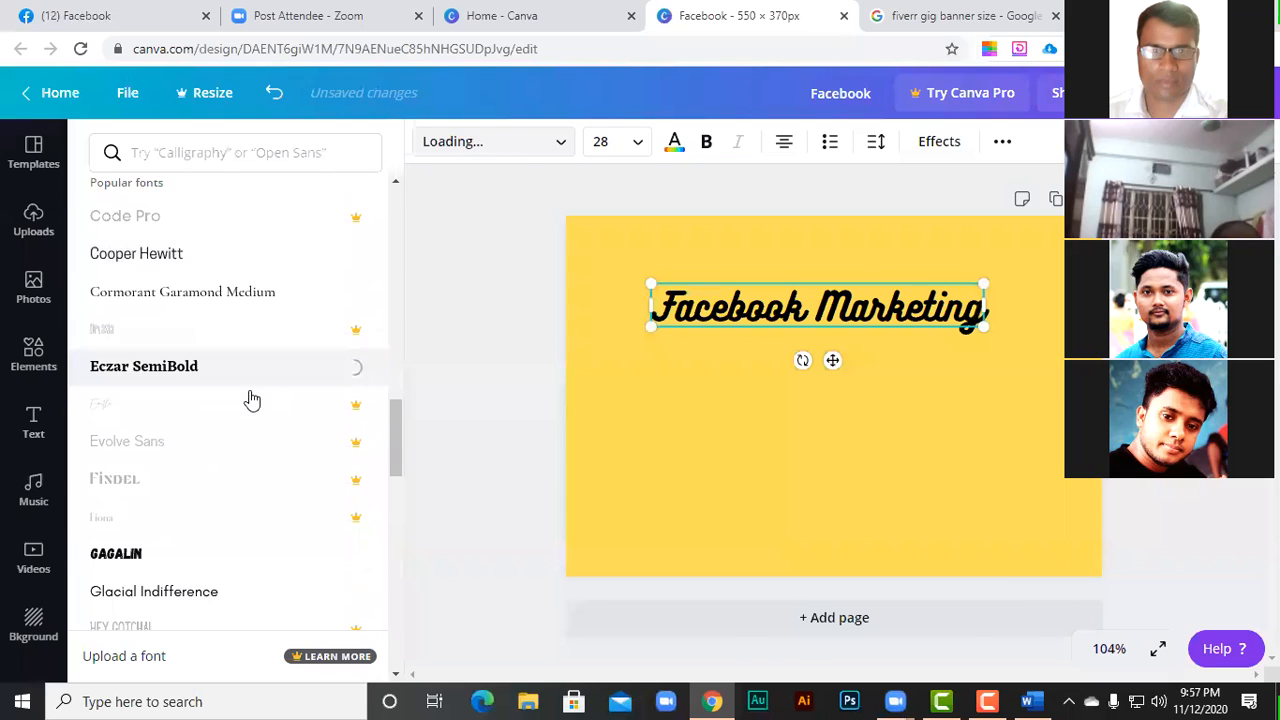
click(736, 310)
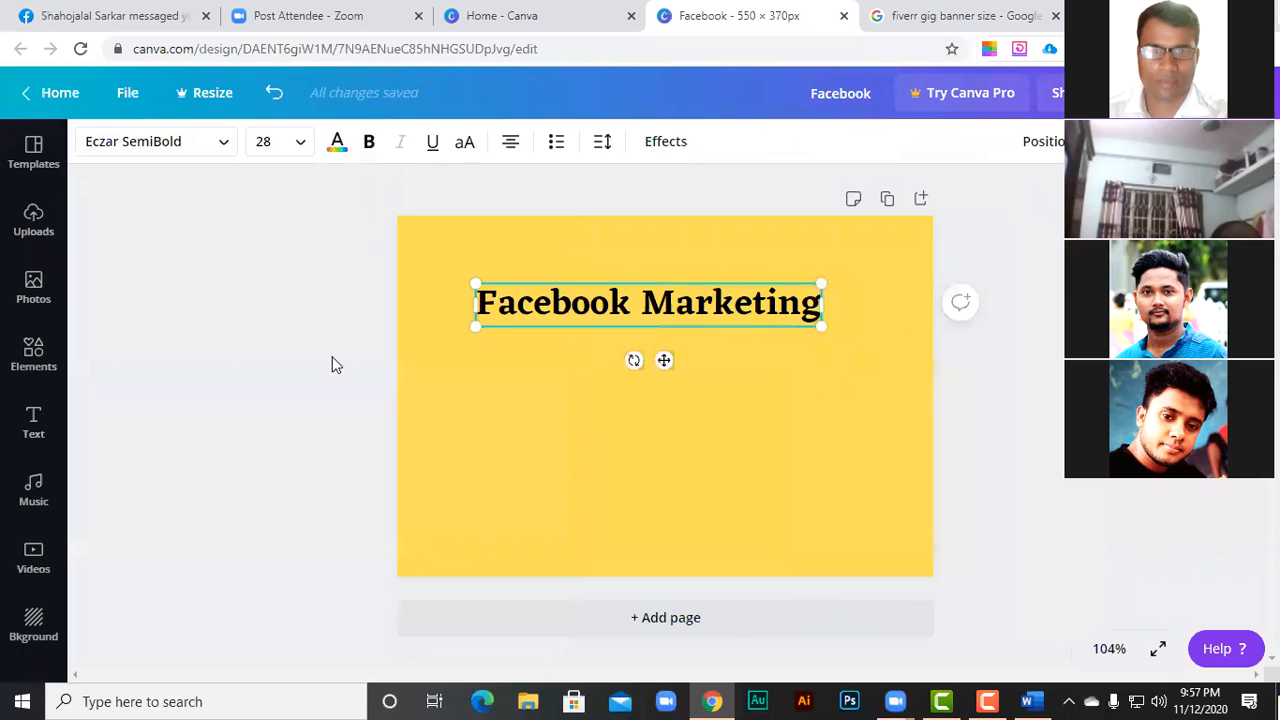
- Make the Facebook Marketing heading bold and scale it up to font size 32.9
click(568, 417)
key(ctrl+a)
key(ctrl+b)
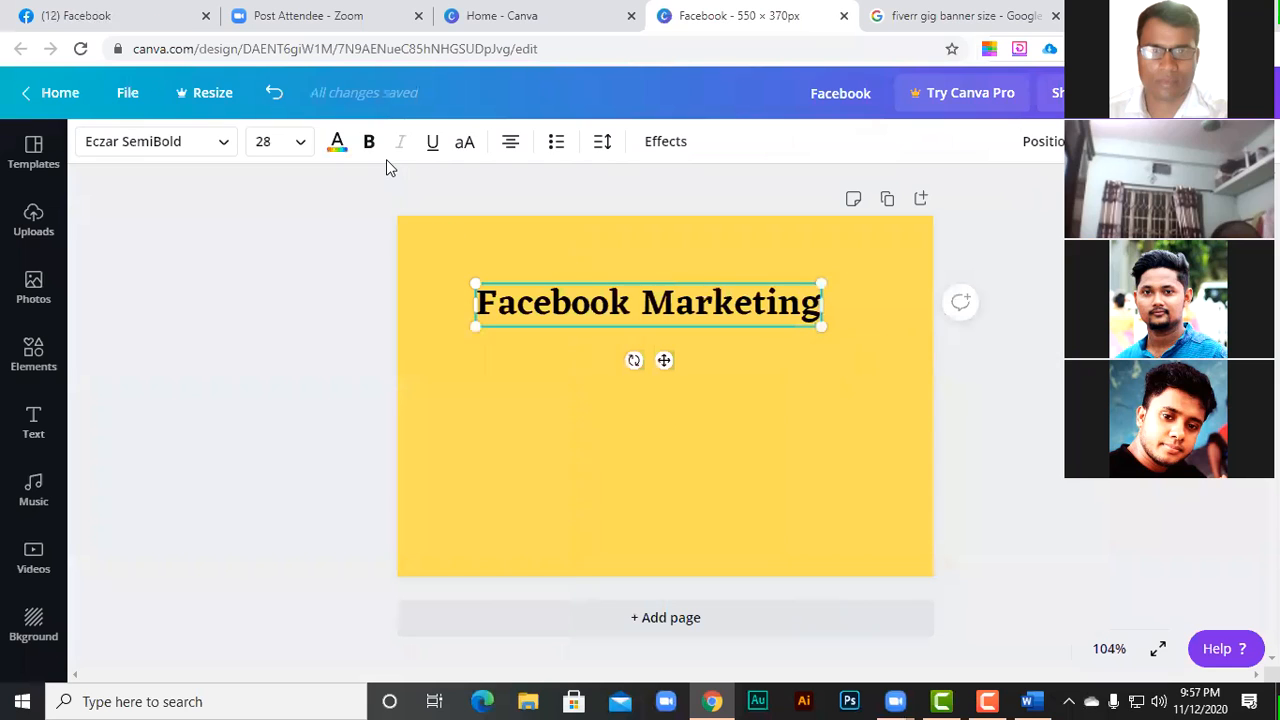
drag(826, 327, 838, 404)
click(651, 231)
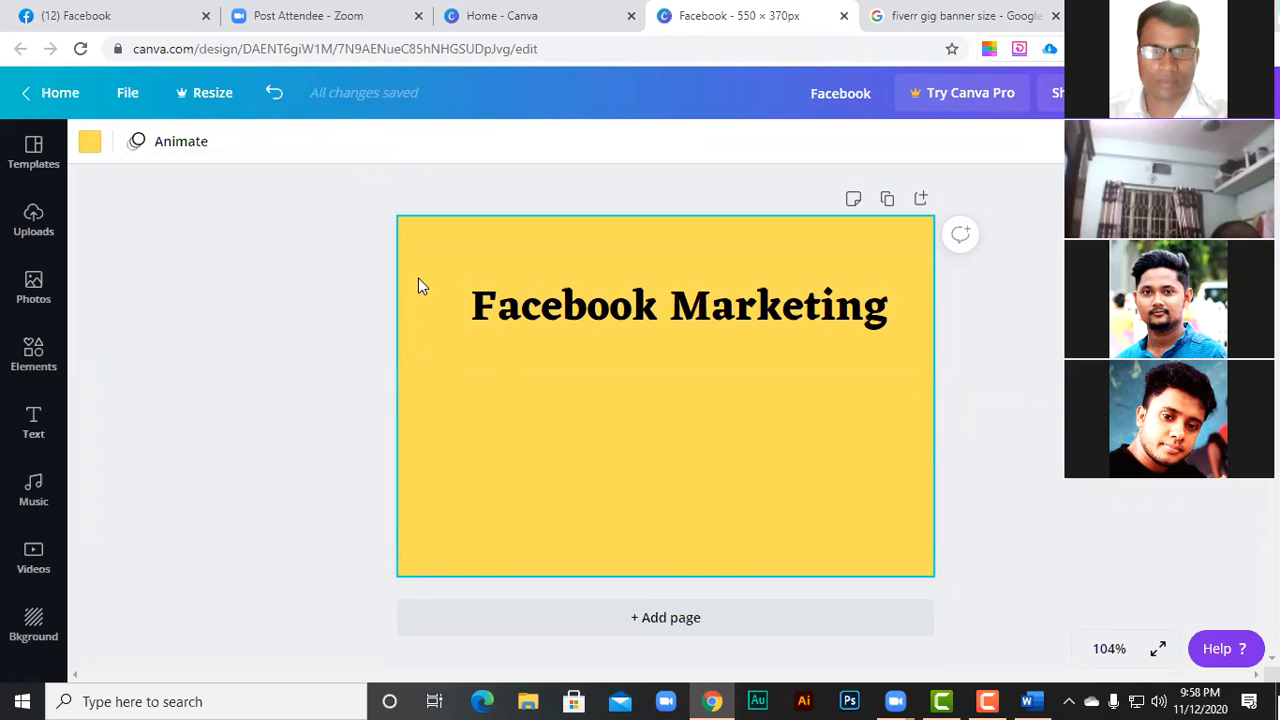
- Align the Facebook Marketing heading with the banner's upper-left margin corner and scale it up to font size 36
drag(517, 289, 548, 293)
double_click(517, 272)
click(543, 297)
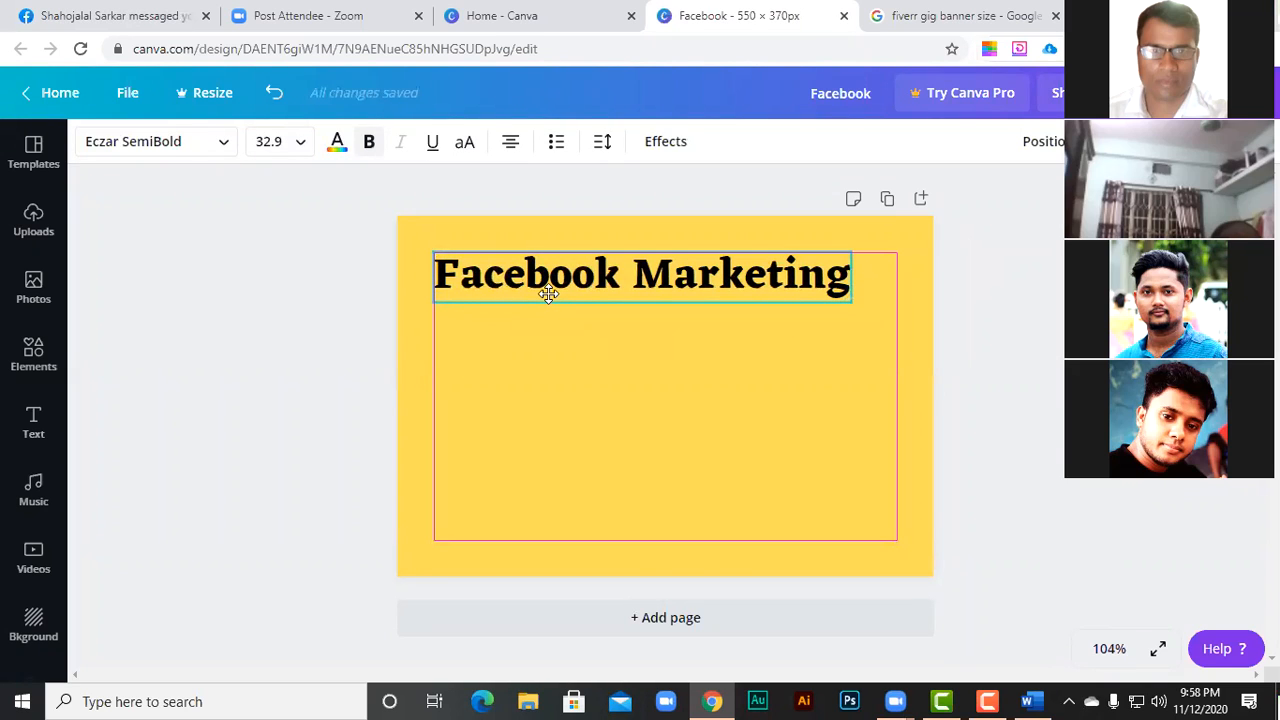
drag(548, 293, 550, 293)
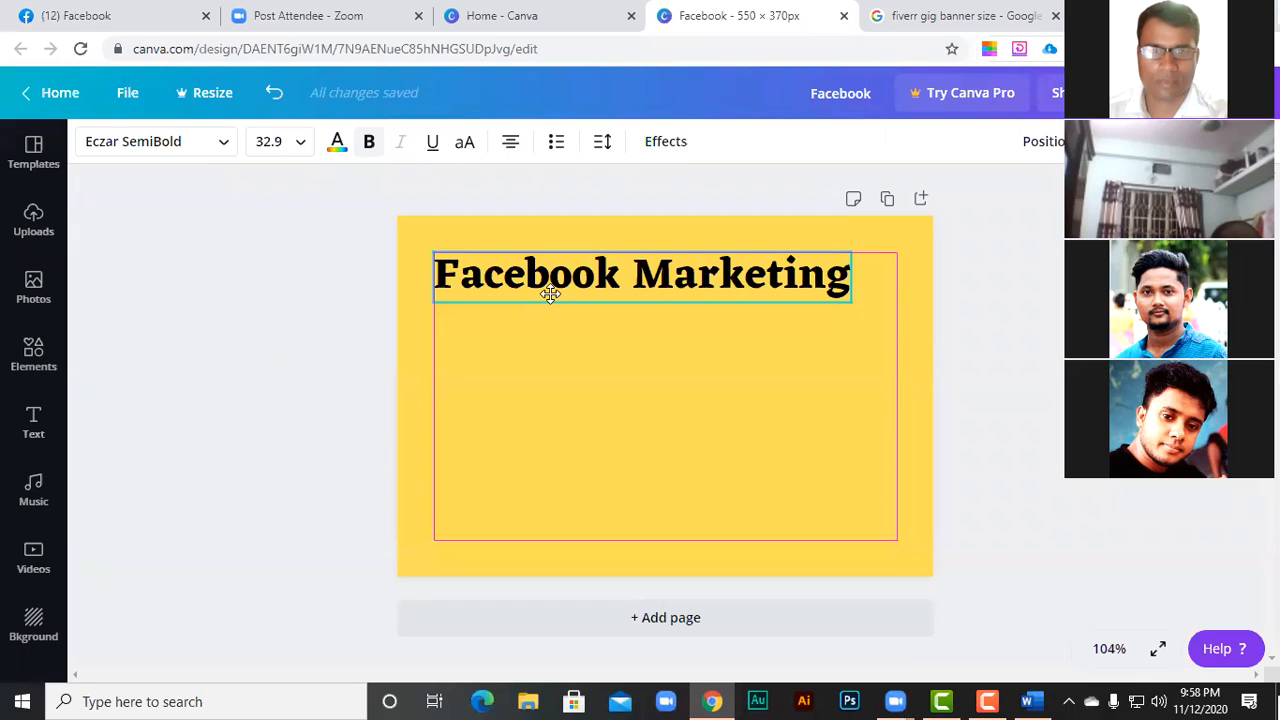
drag(537, 283, 508, 268)
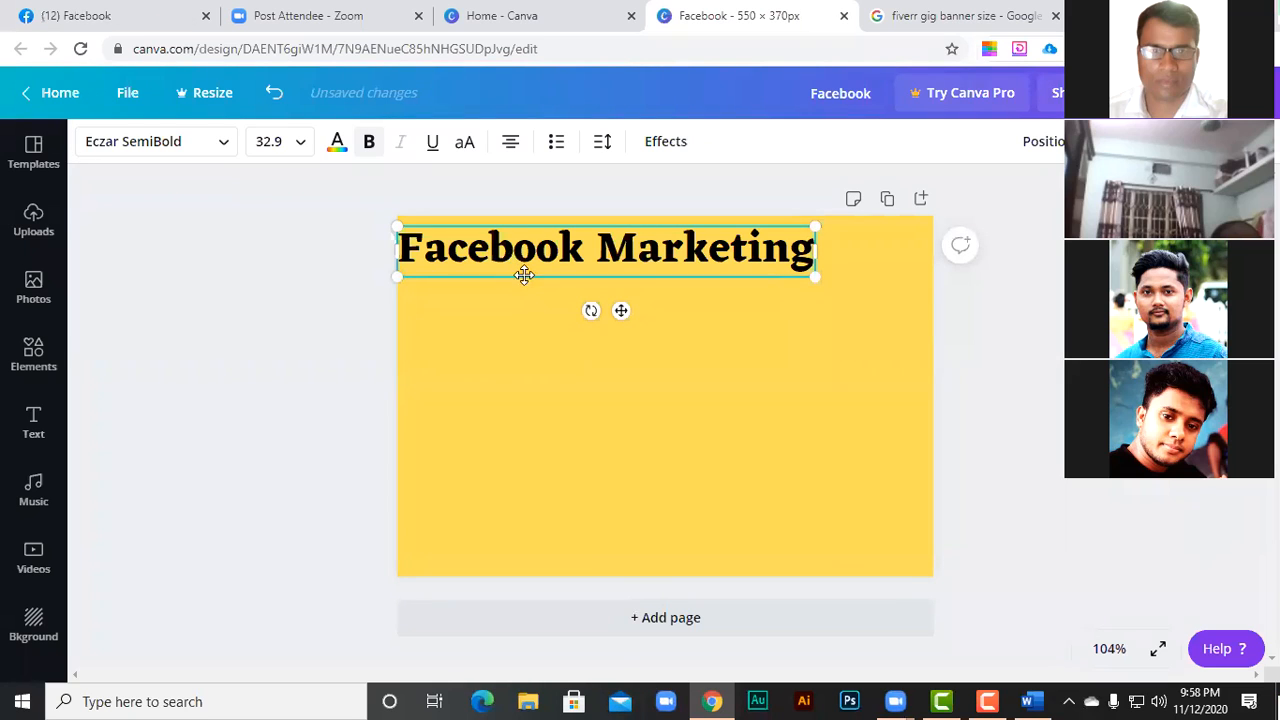
mouse_move(524, 275)
mouse_down()
mouse_move(537, 297)
mouse_move(542, 287)
mouse_up()
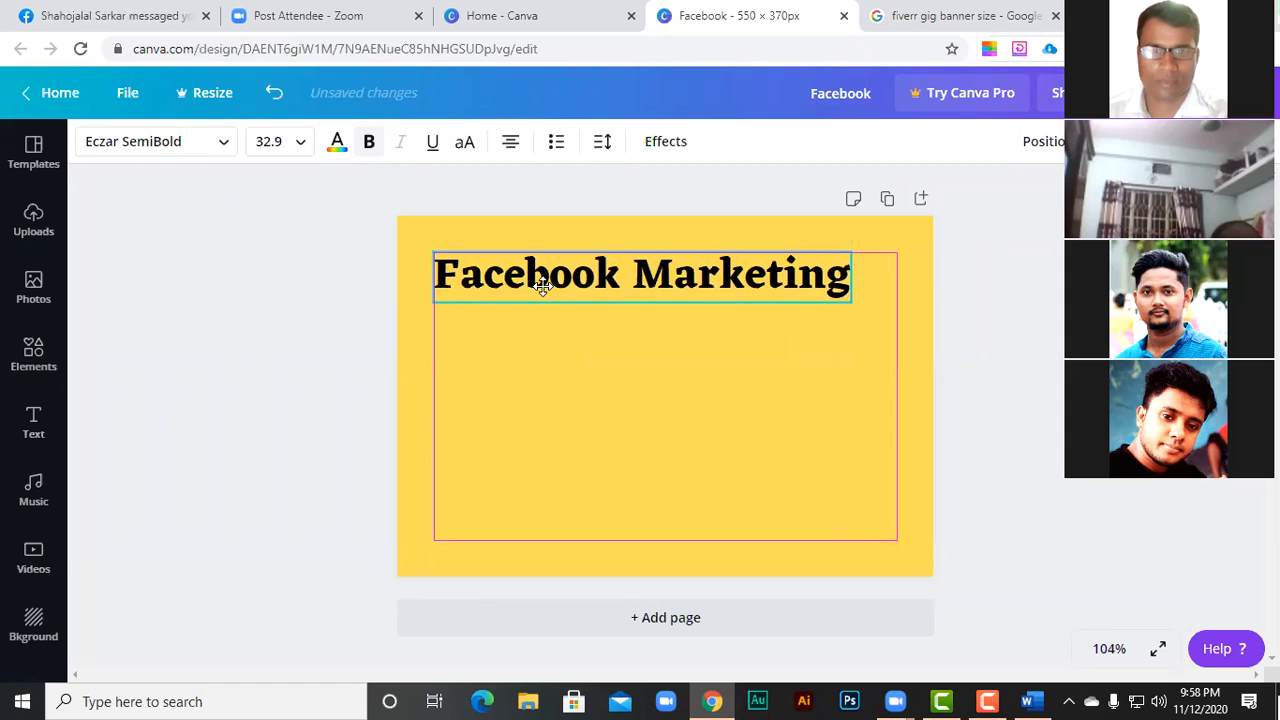
drag(542, 287, 540, 284)
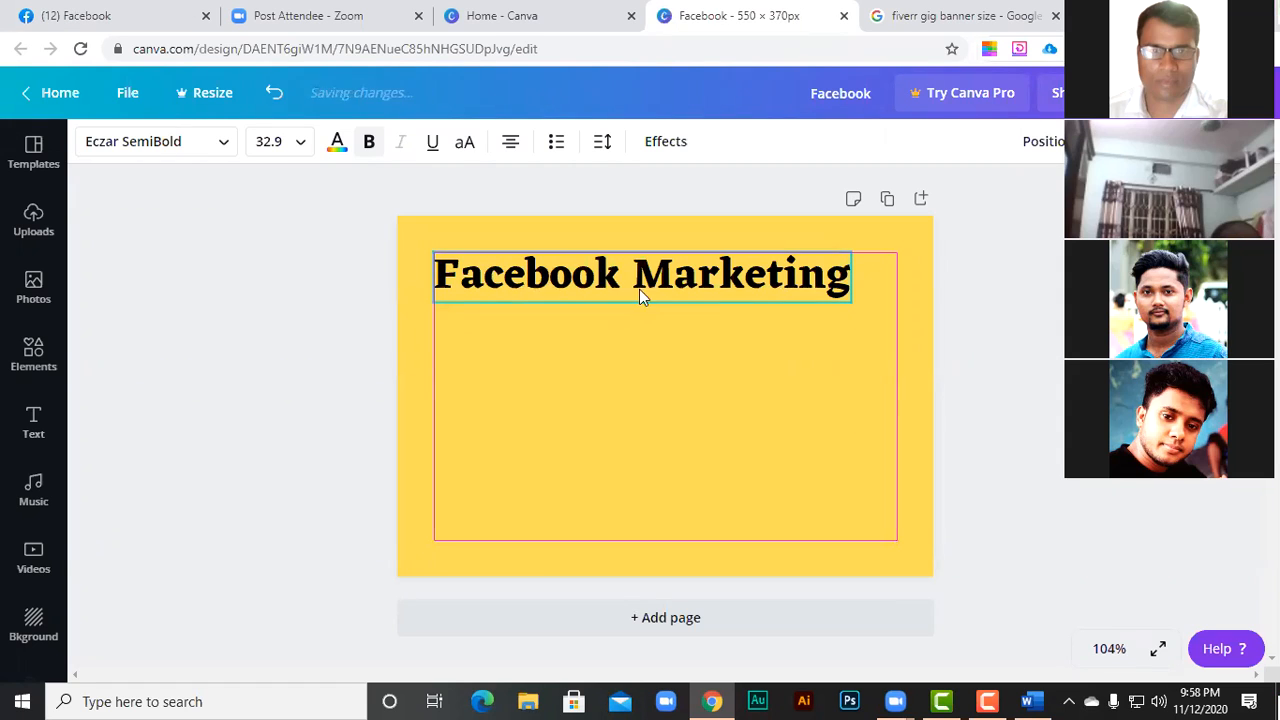
drag(851, 305, 894, 321)
click(343, 366)
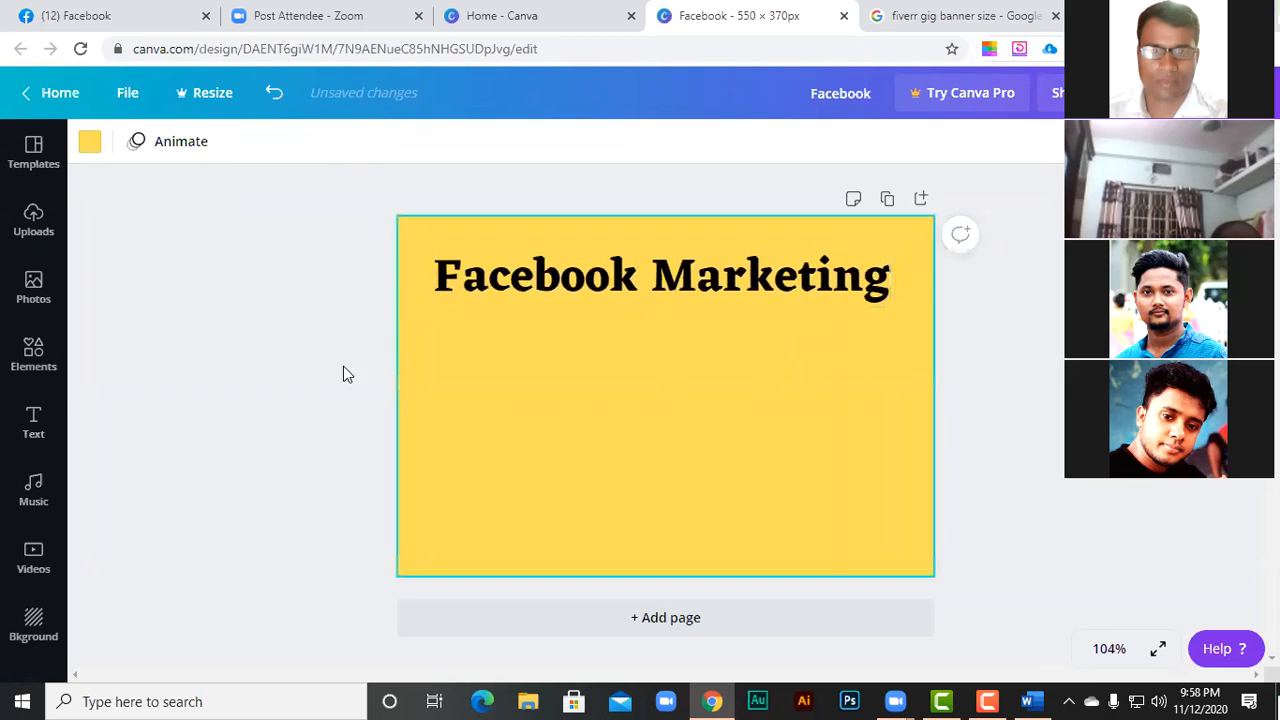
click(52, 427)
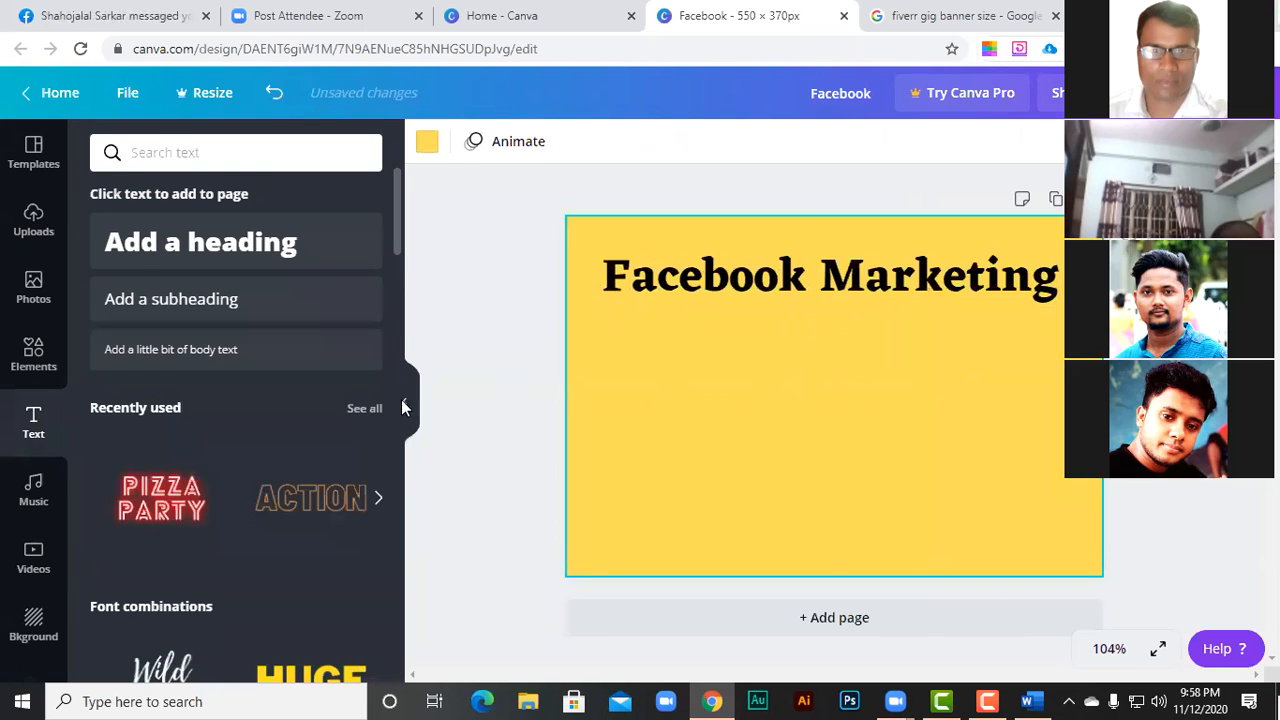
click(404, 409)
click(591, 280)
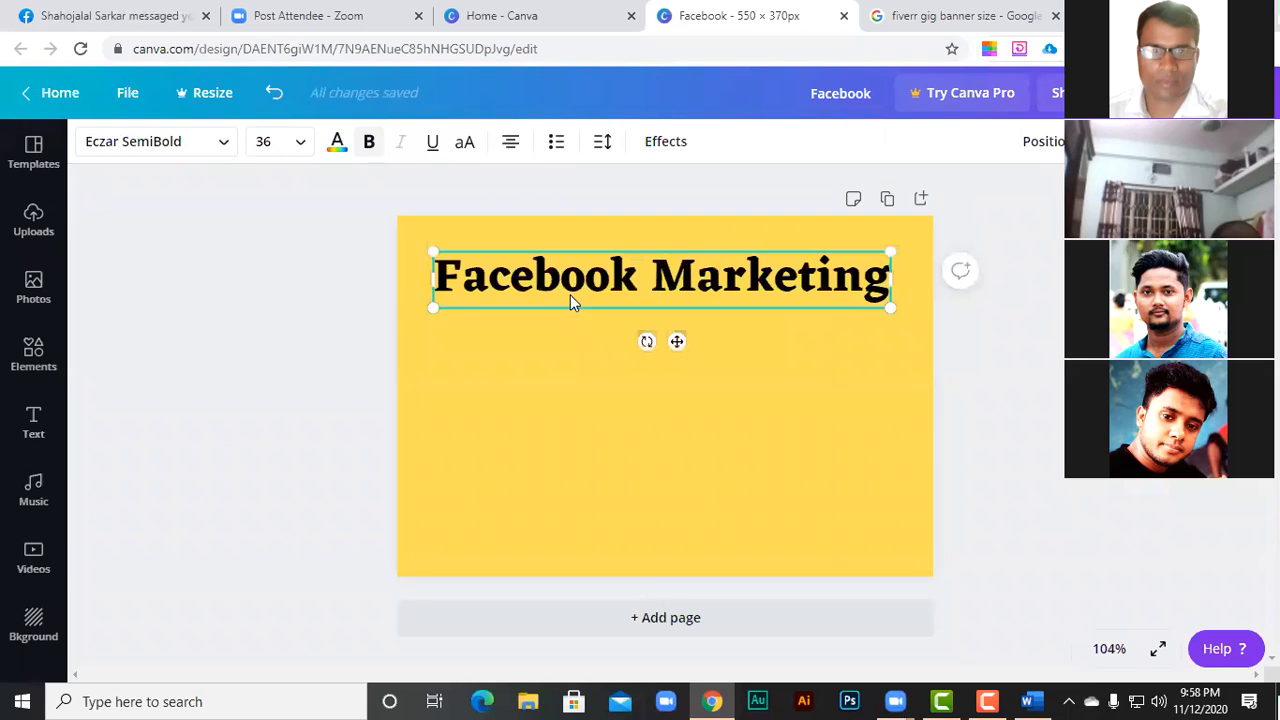
- Change the banner background to the default dark blue and the Facebook Marketing heading to white
click(517, 421)
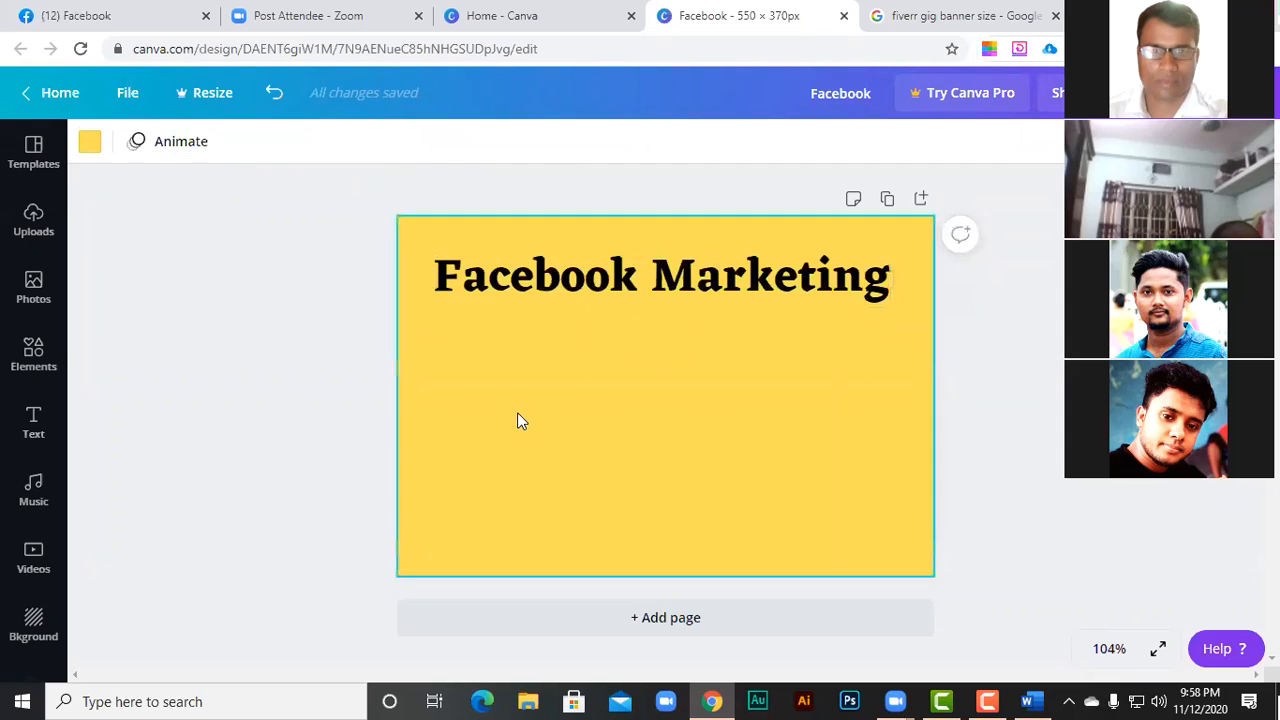
click(89, 141)
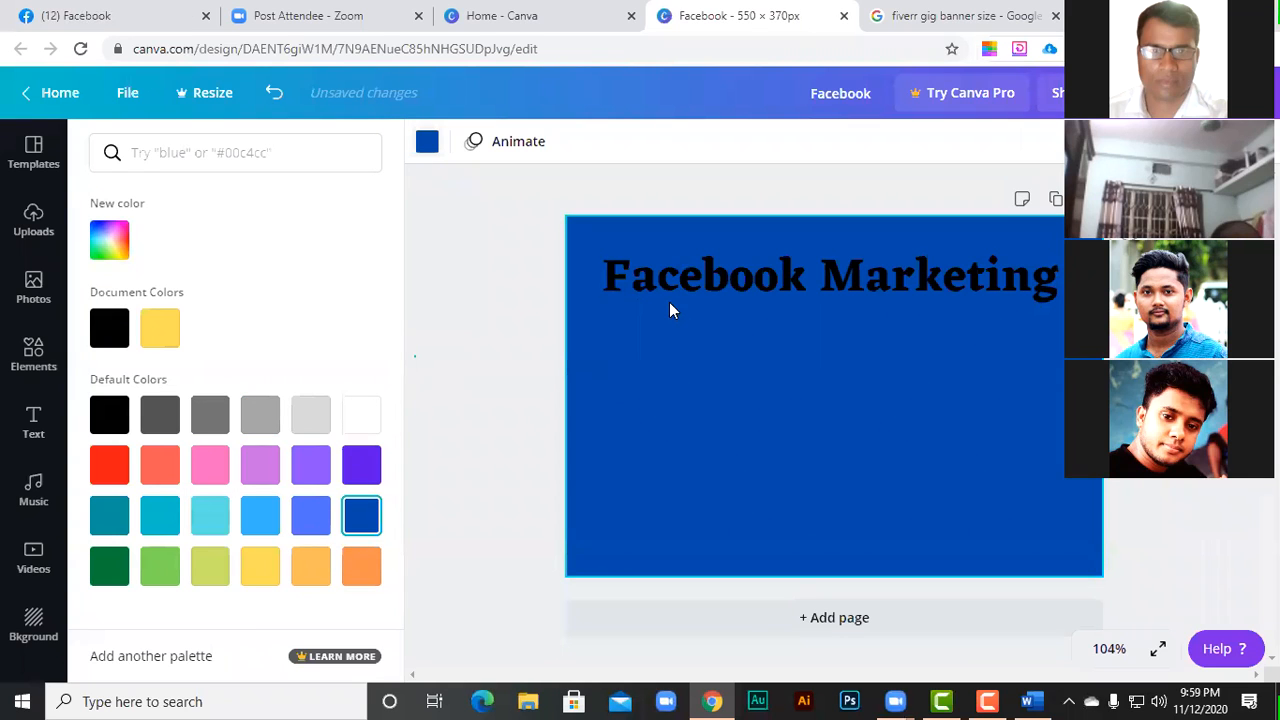
click(669, 302)
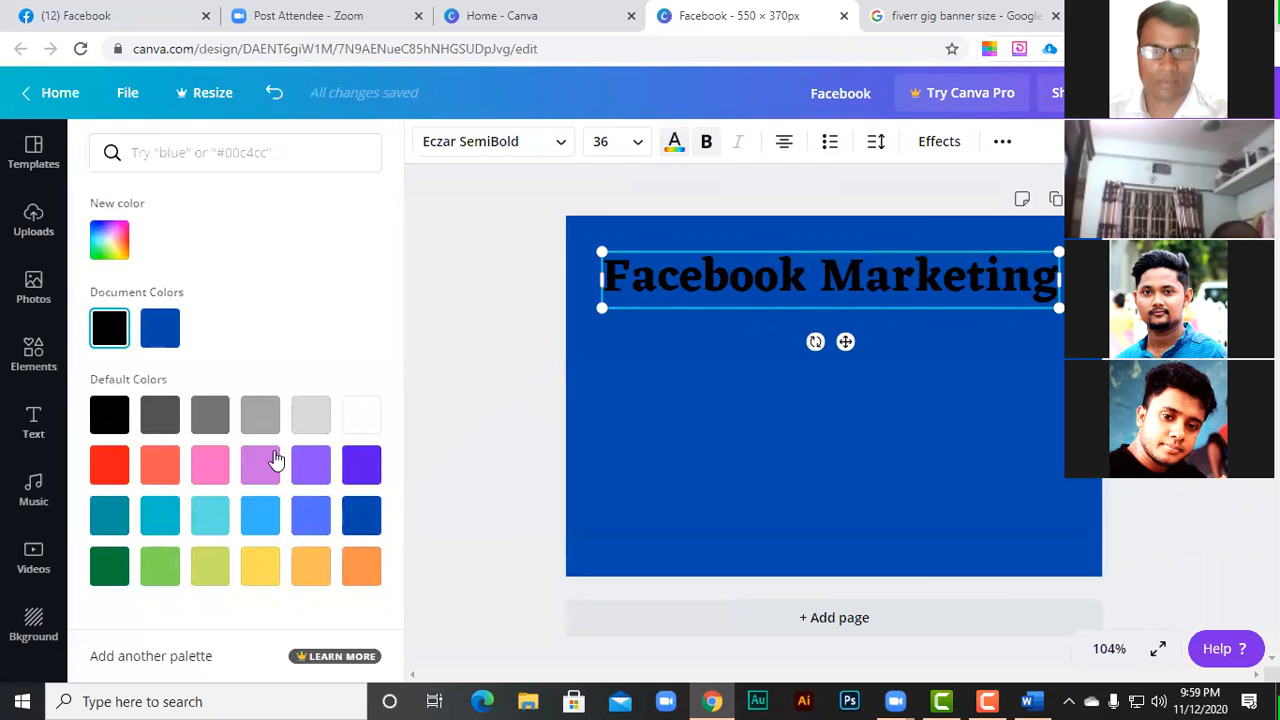
click(358, 420)
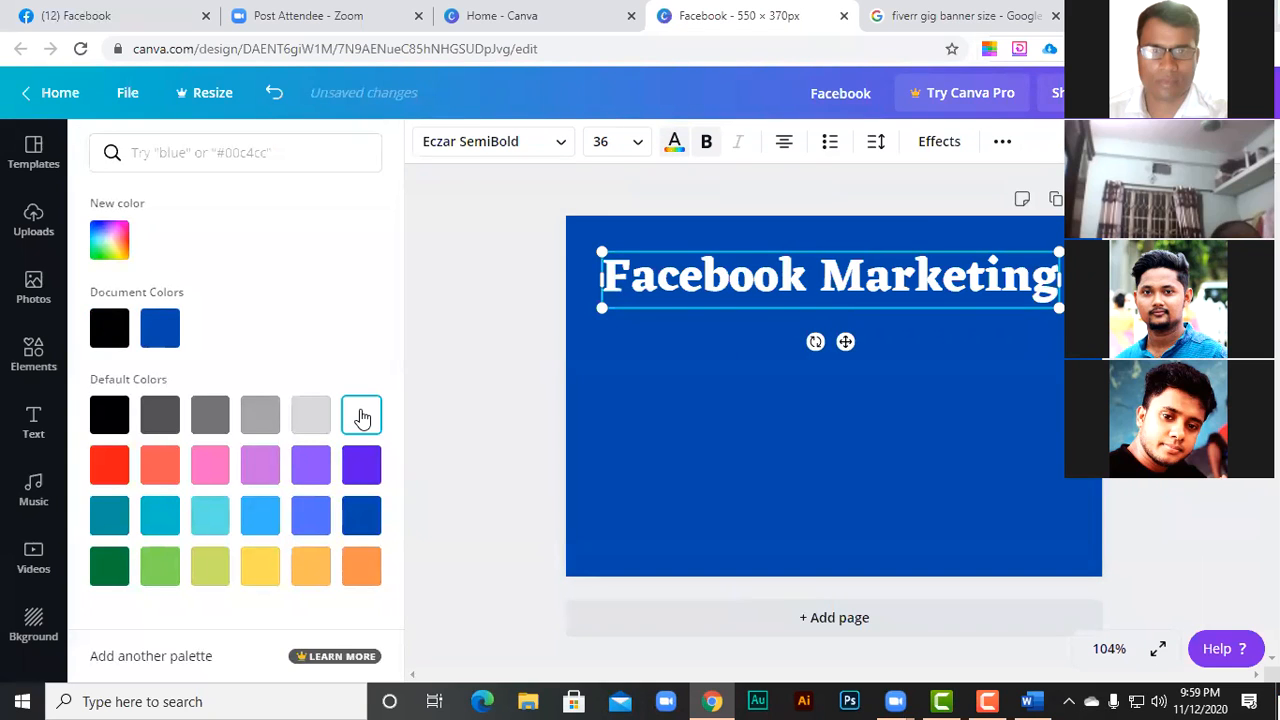
click(443, 386)
click(293, 424)
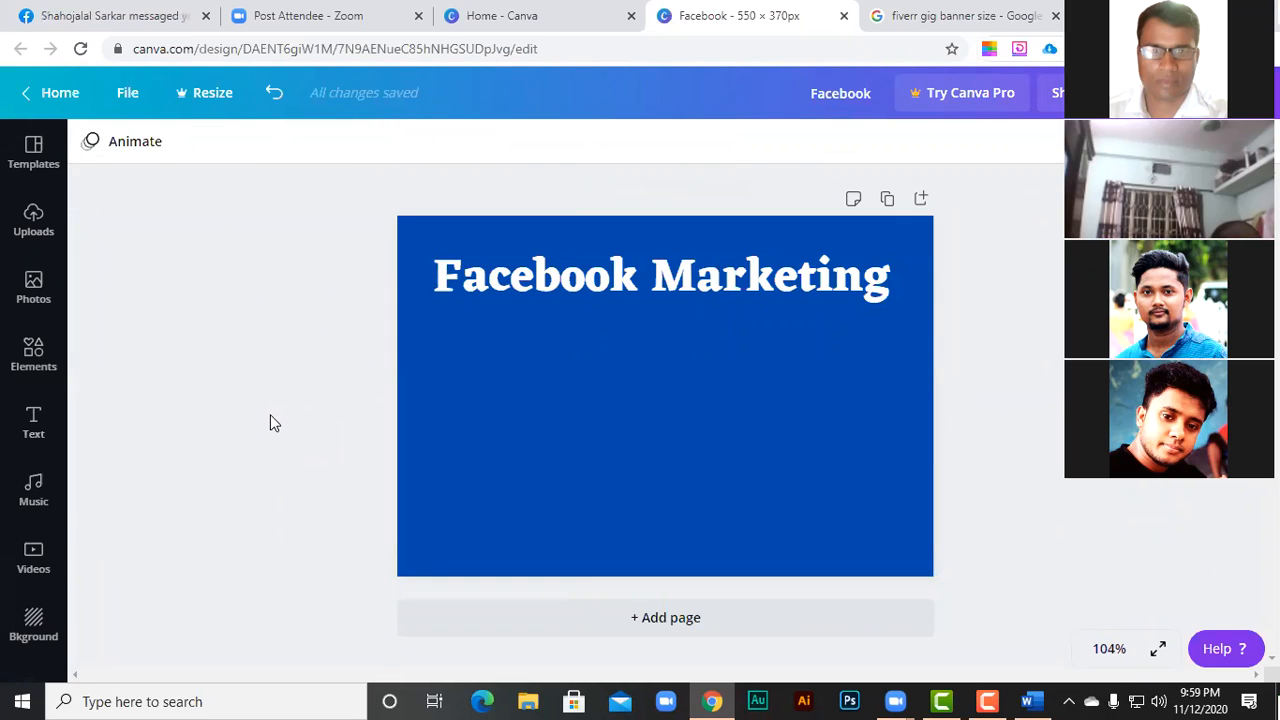
- Try default colours such as red, green, dark blue, orange, black, aqua and light purple on the Facebook Marketing heading, and set it back to white
click(456, 272)
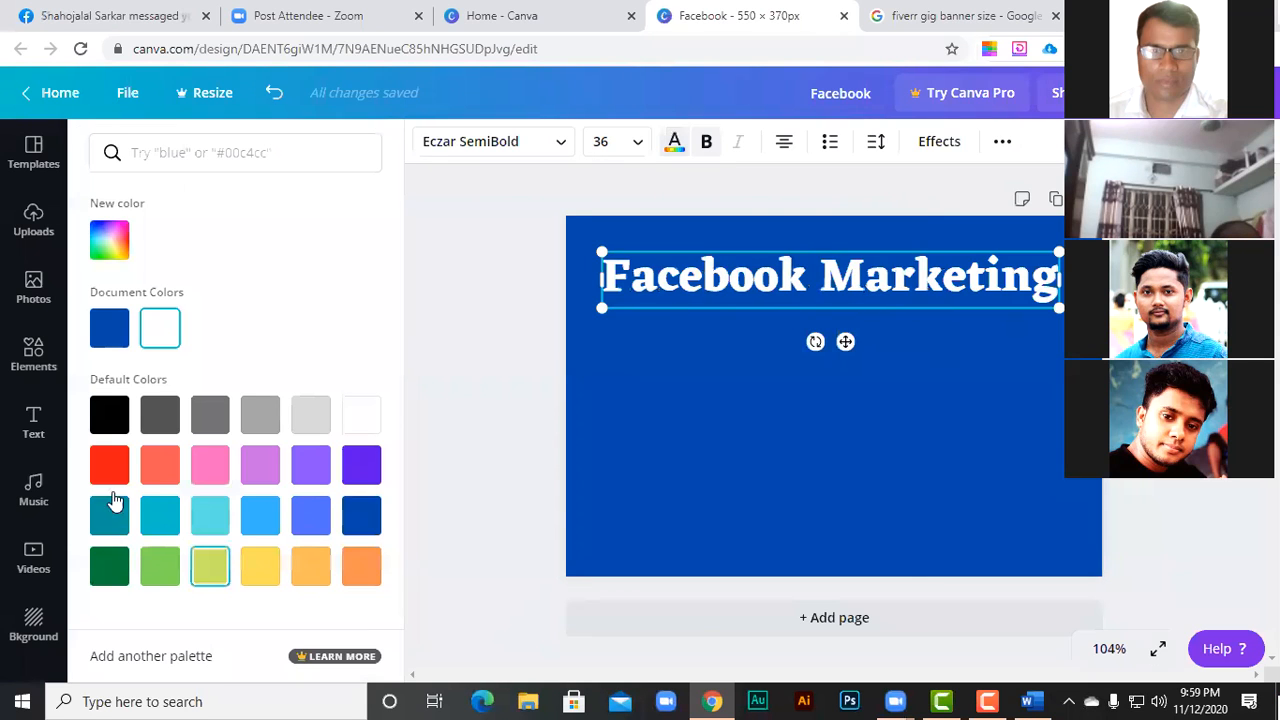
click(109, 464)
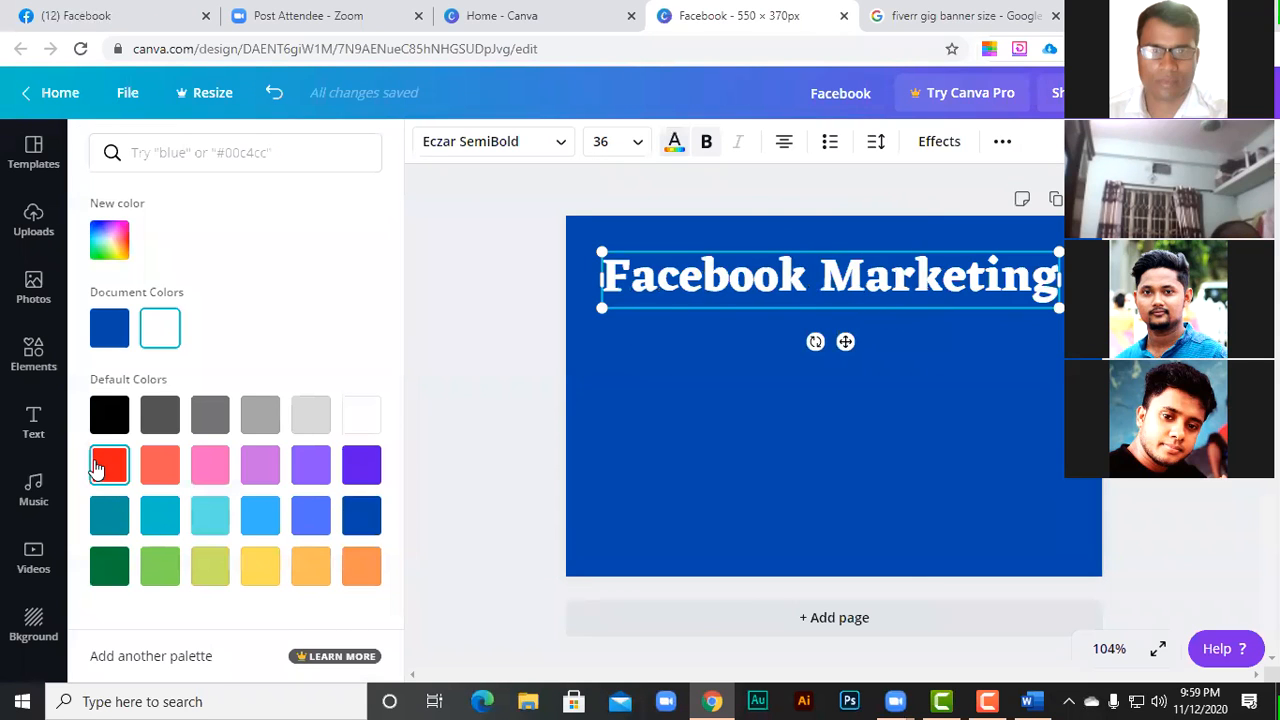
click(111, 568)
click(361, 515)
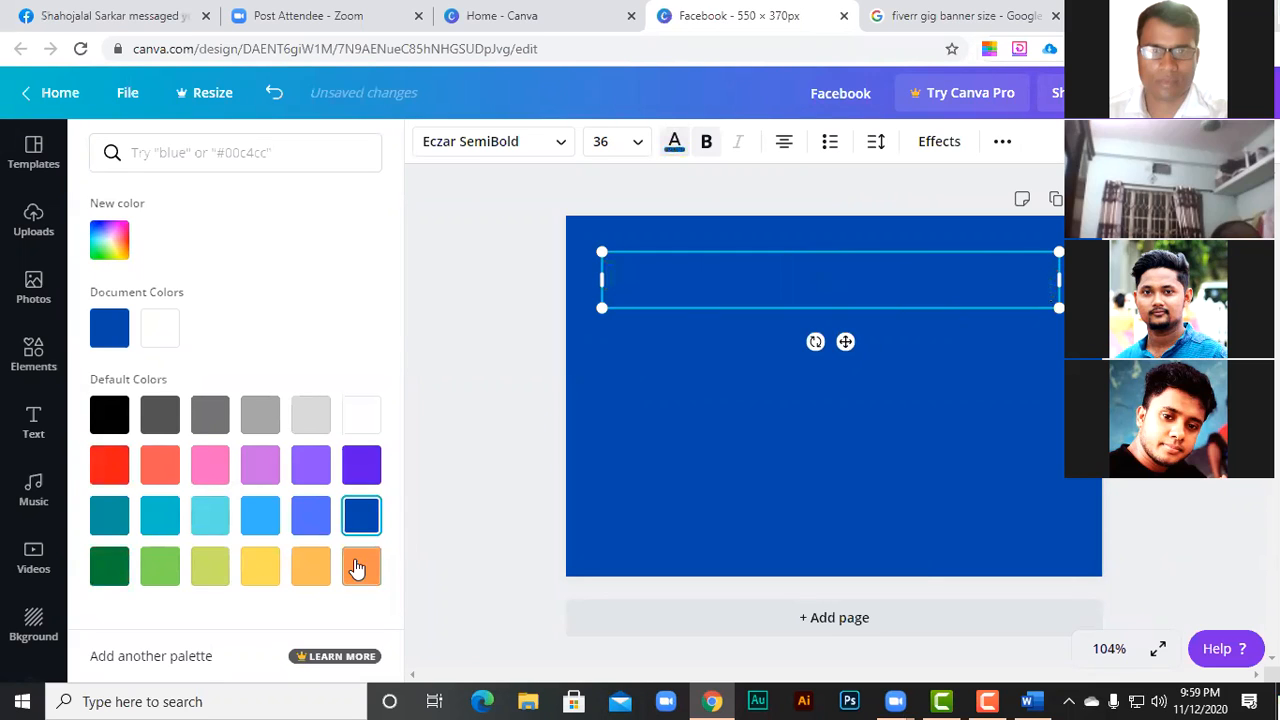
click(361, 566)
click(361, 415)
click(104, 420)
click(229, 520)
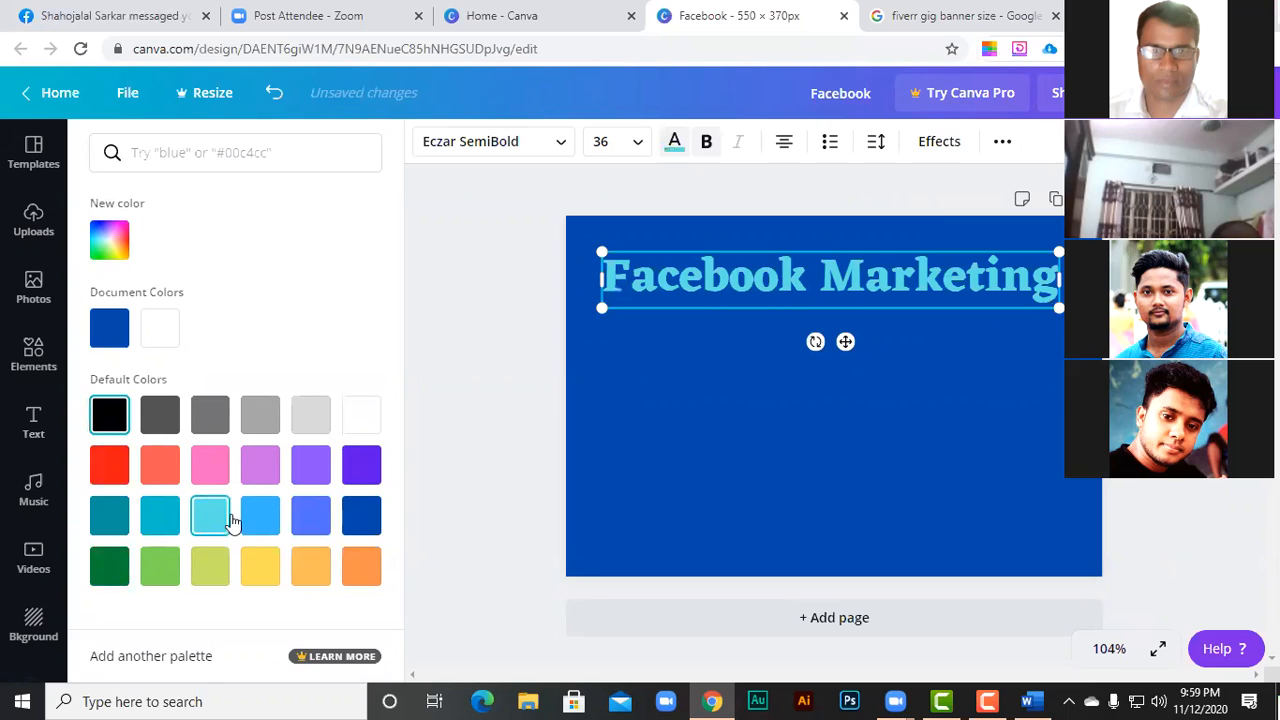
click(260, 465)
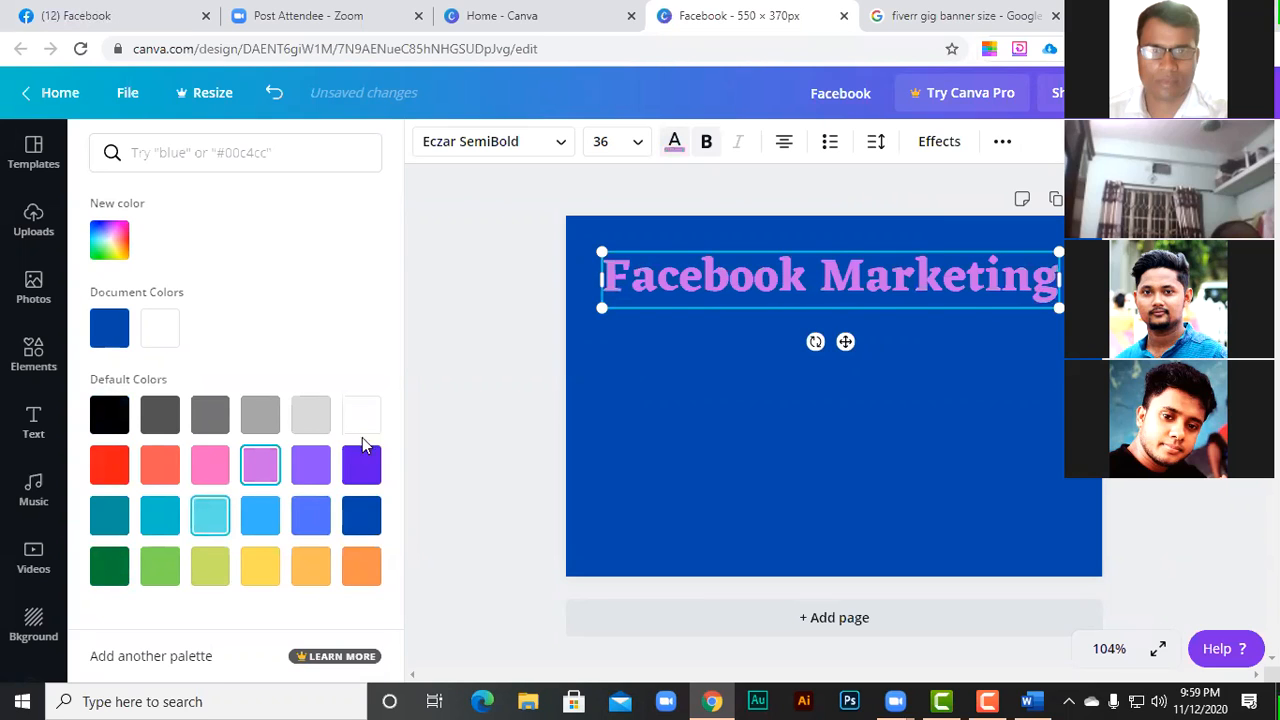
click(361, 425)
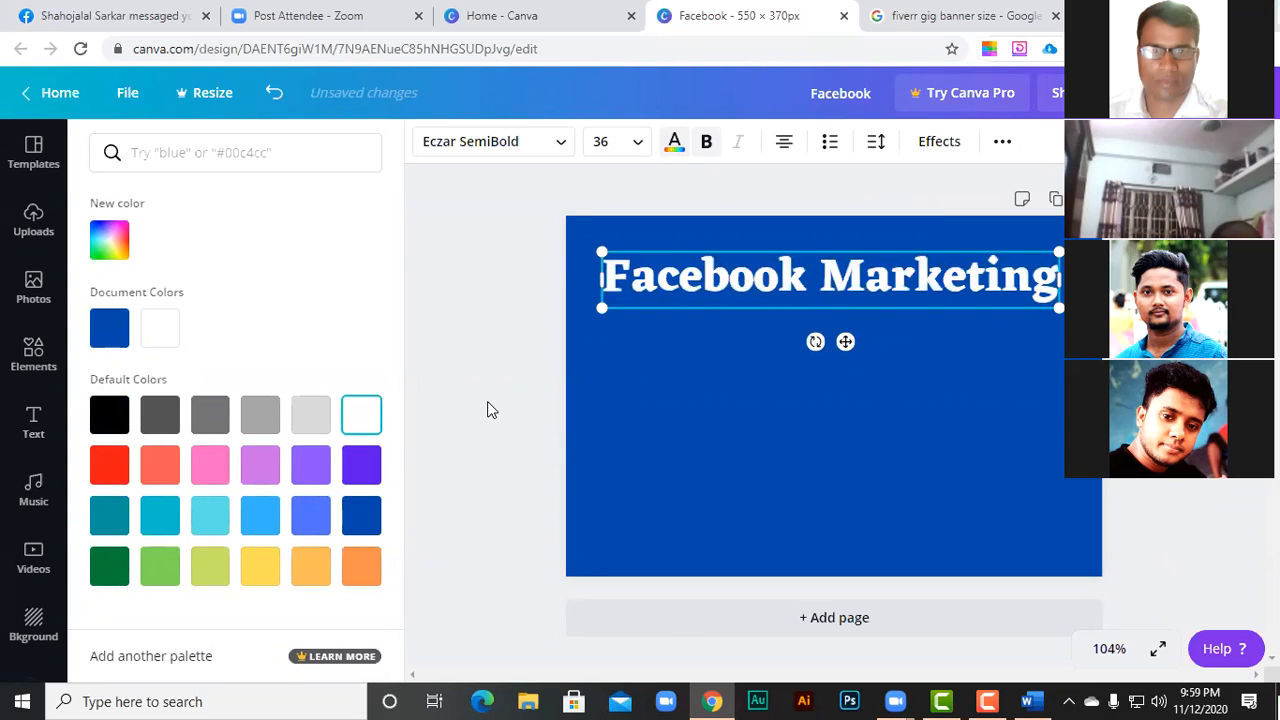
- Look through the text styles, music tracks and video clips available for the banner
click(490, 410)
click(281, 388)
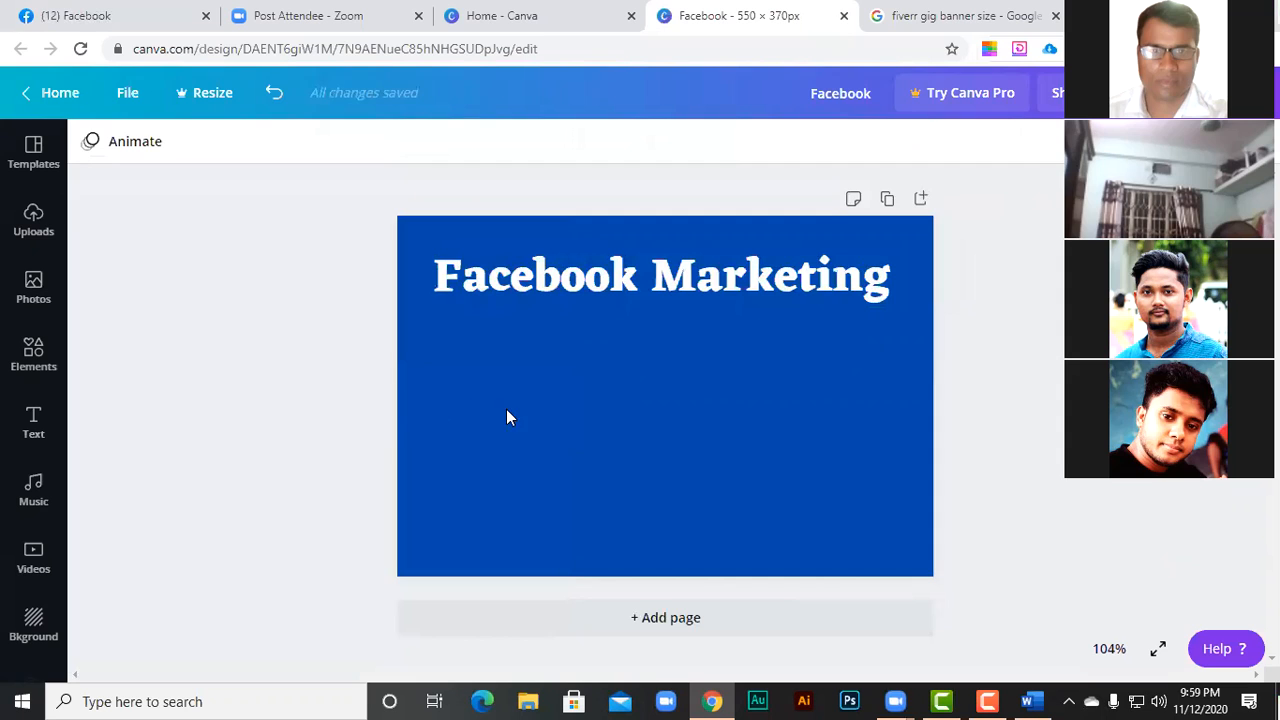
click(33, 420)
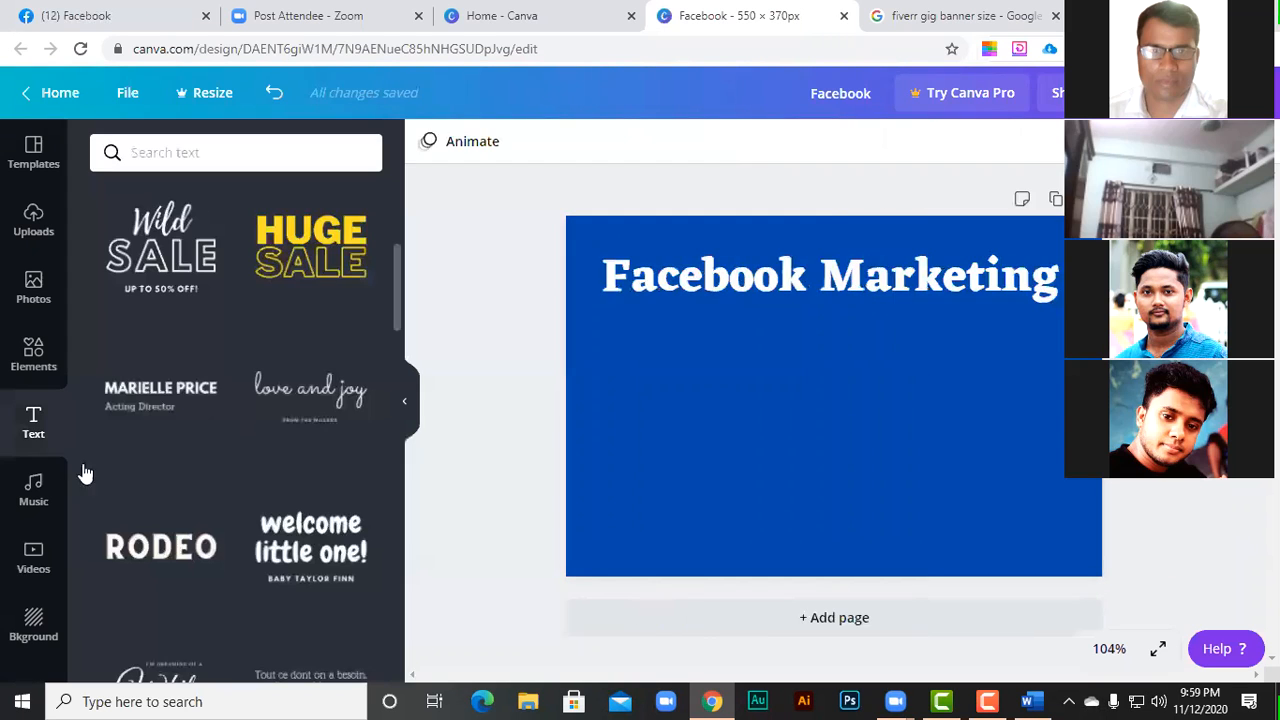
click(30, 440)
click(35, 492)
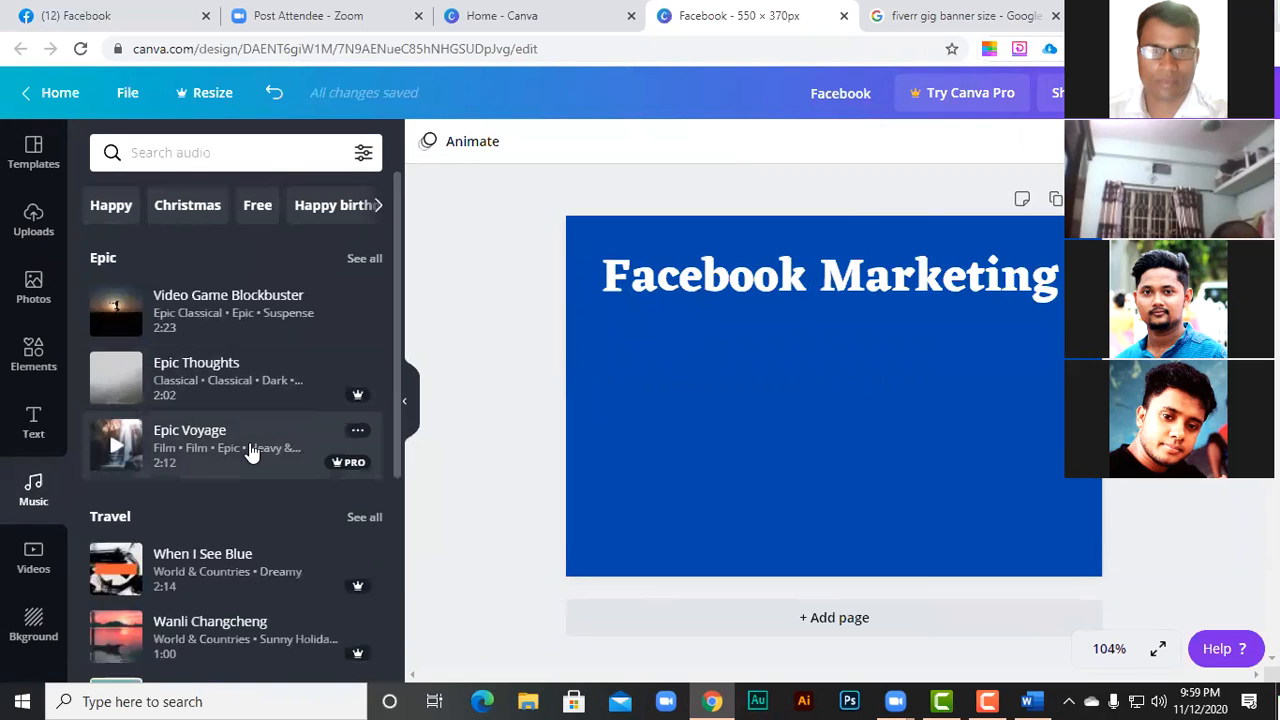
scroll(251, 452, down, 3)
scroll(251, 452, up, 3)
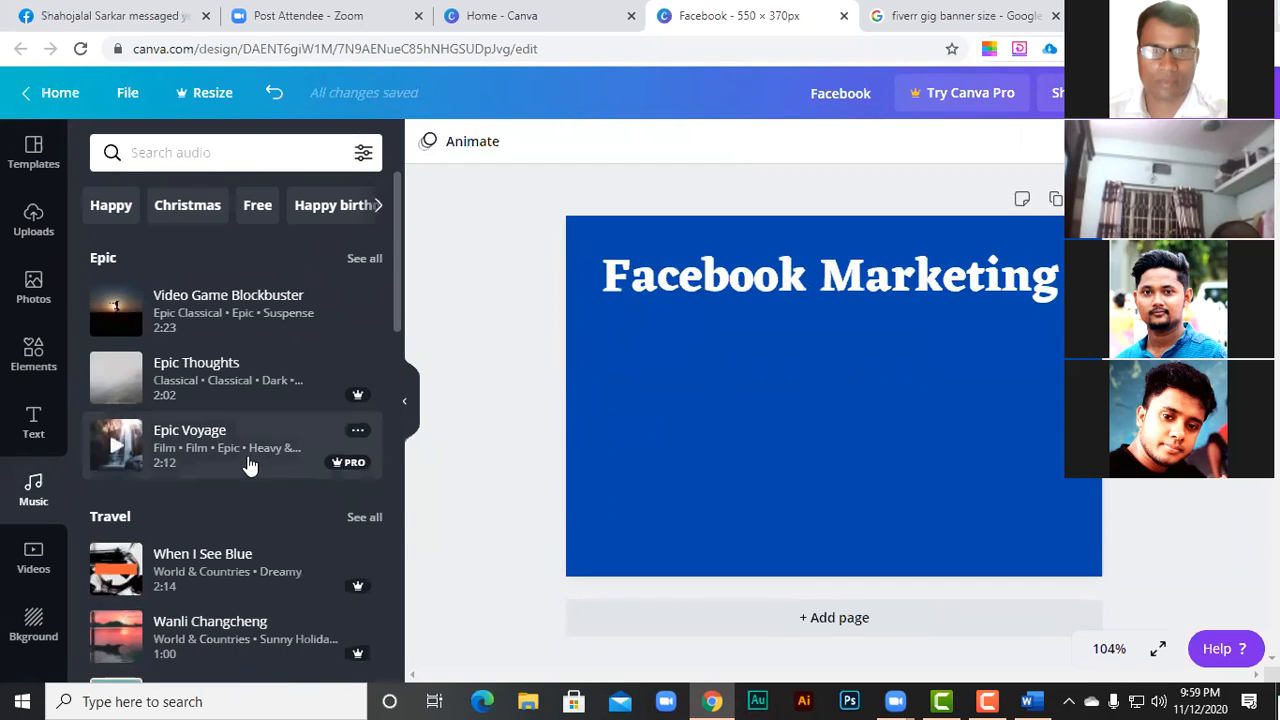
scroll(232, 568, down, 3)
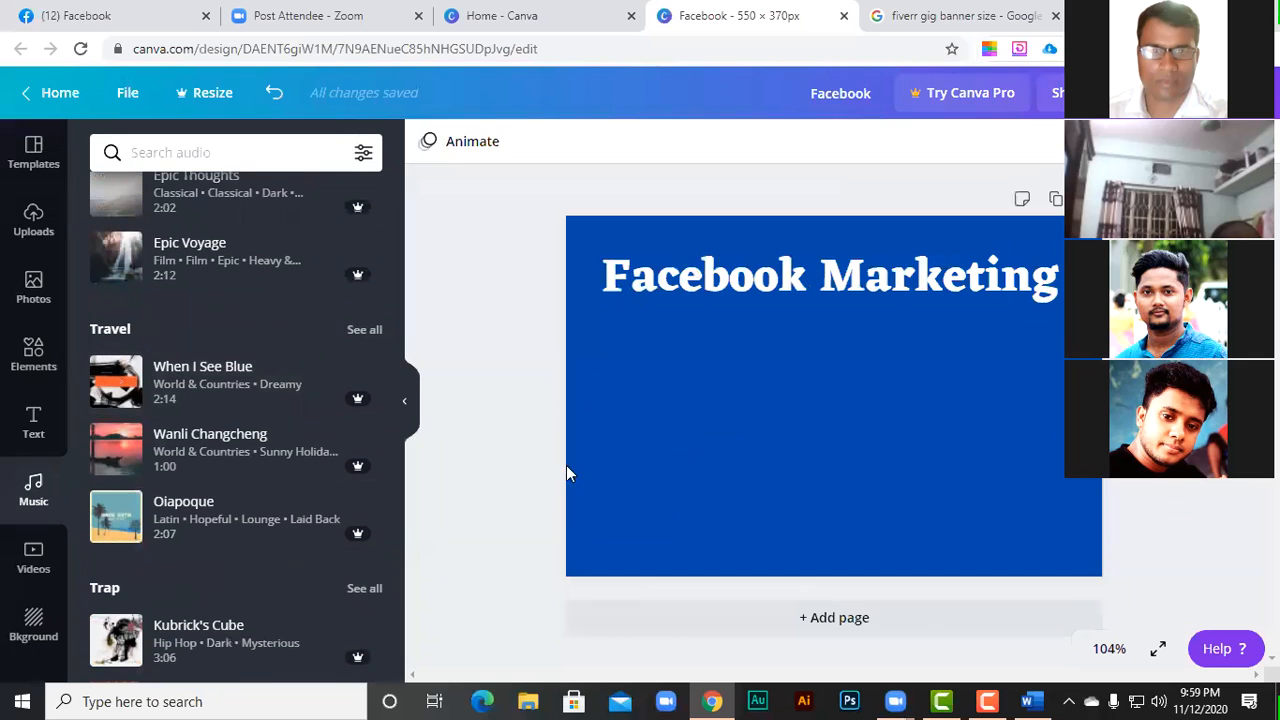
click(33, 558)
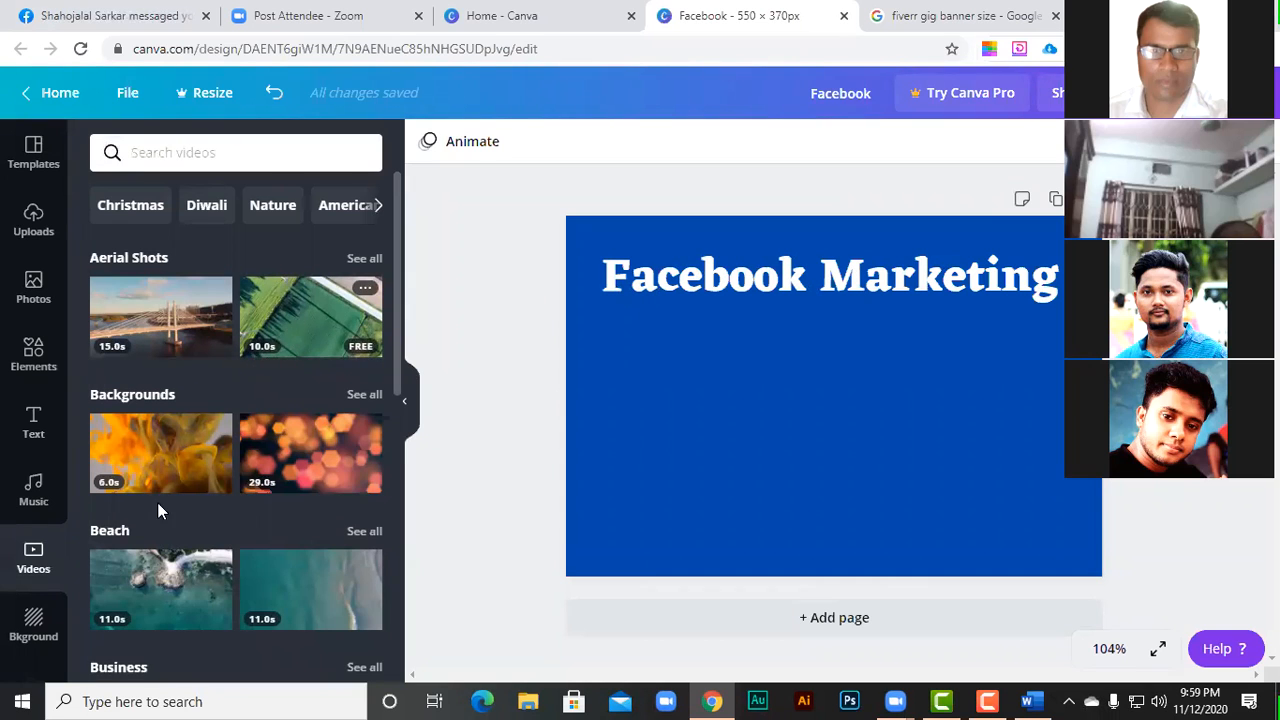
scroll(209, 454, down, 3)
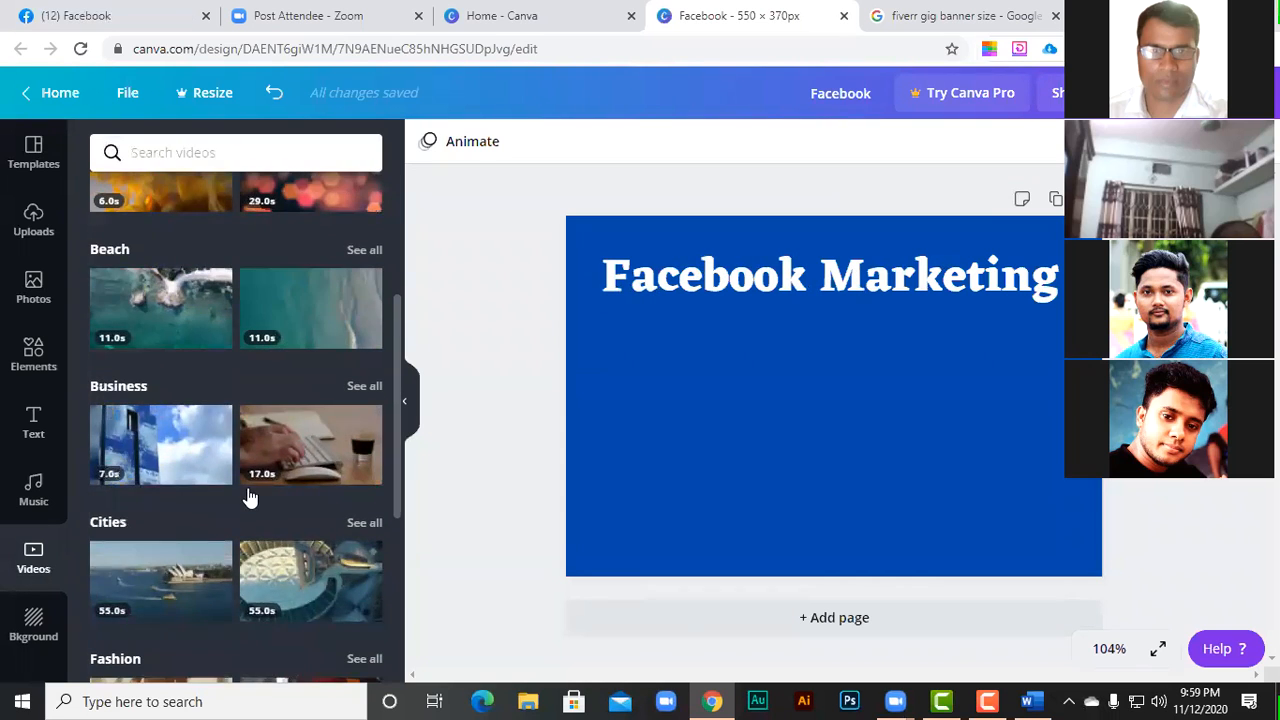
scroll(249, 500, down, 4)
scroll(251, 501, up, 7)
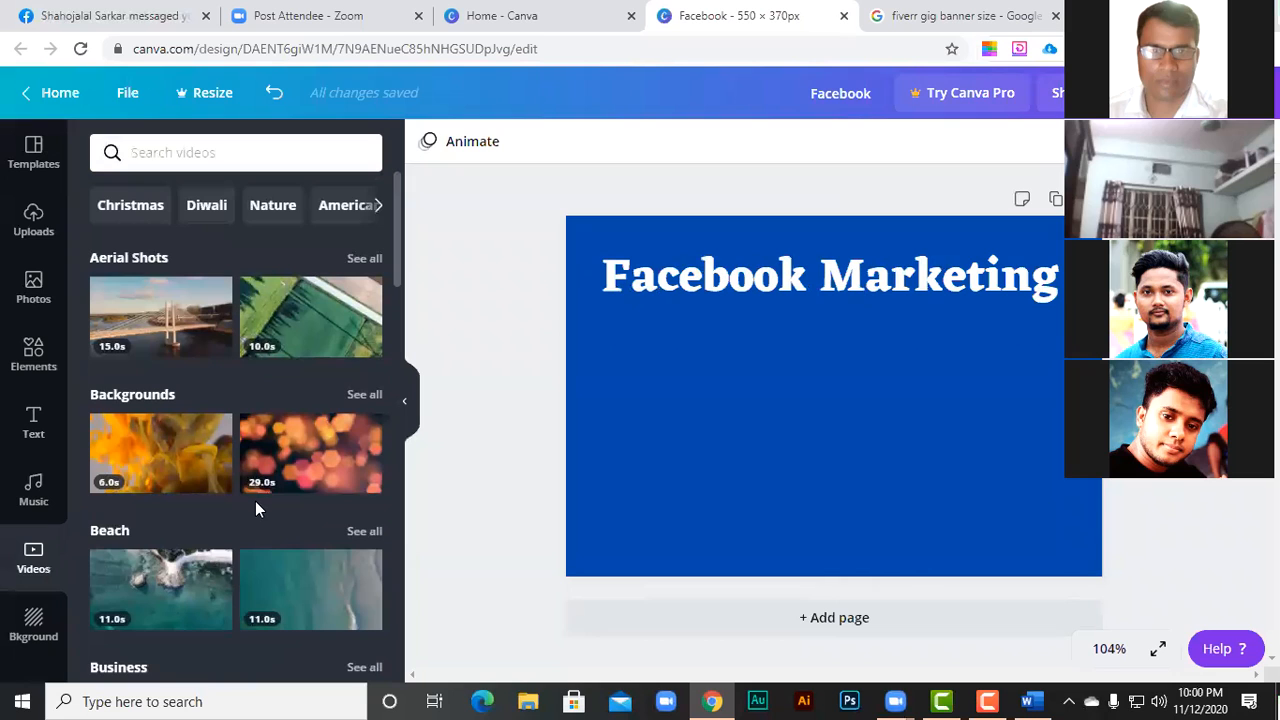
- Try the light blue gradient and the dark starry-sky image as the banner background
click(30, 625)
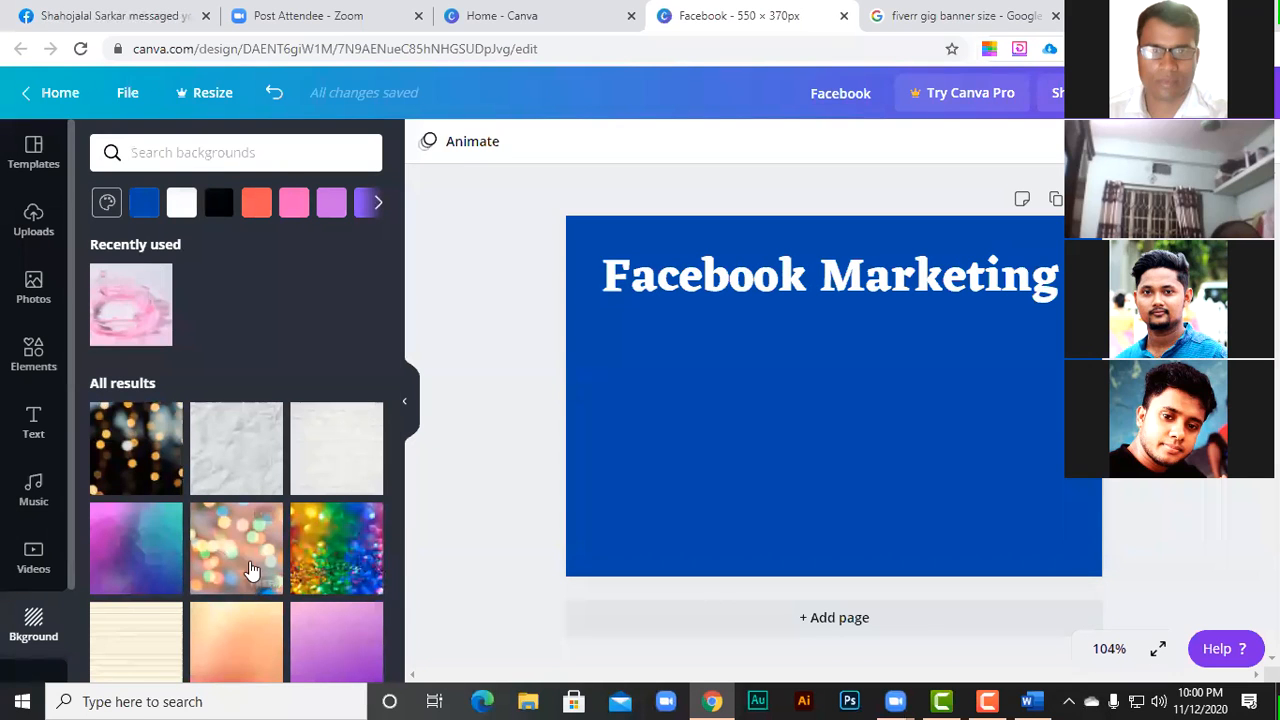
scroll(262, 347, down, 2)
scroll(298, 404, down, 1)
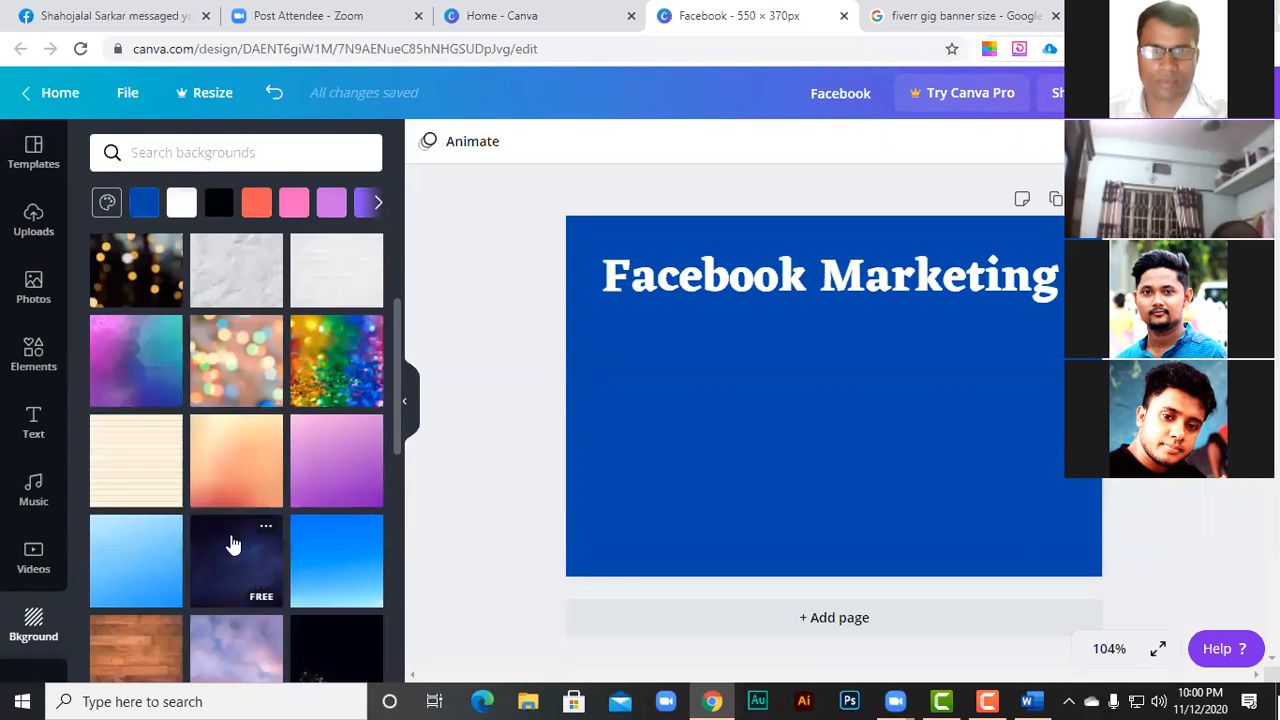
scroll(114, 465, down, 2)
click(116, 466)
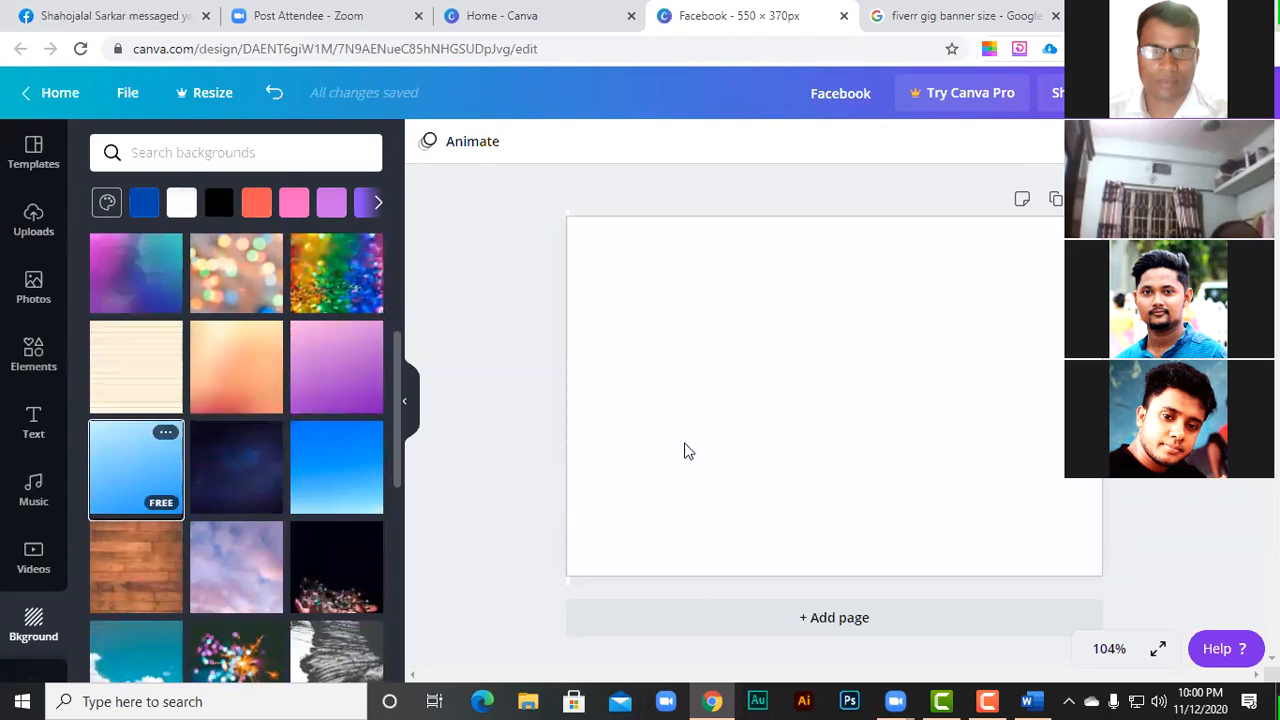
scroll(329, 537, down, 1)
click(236, 506)
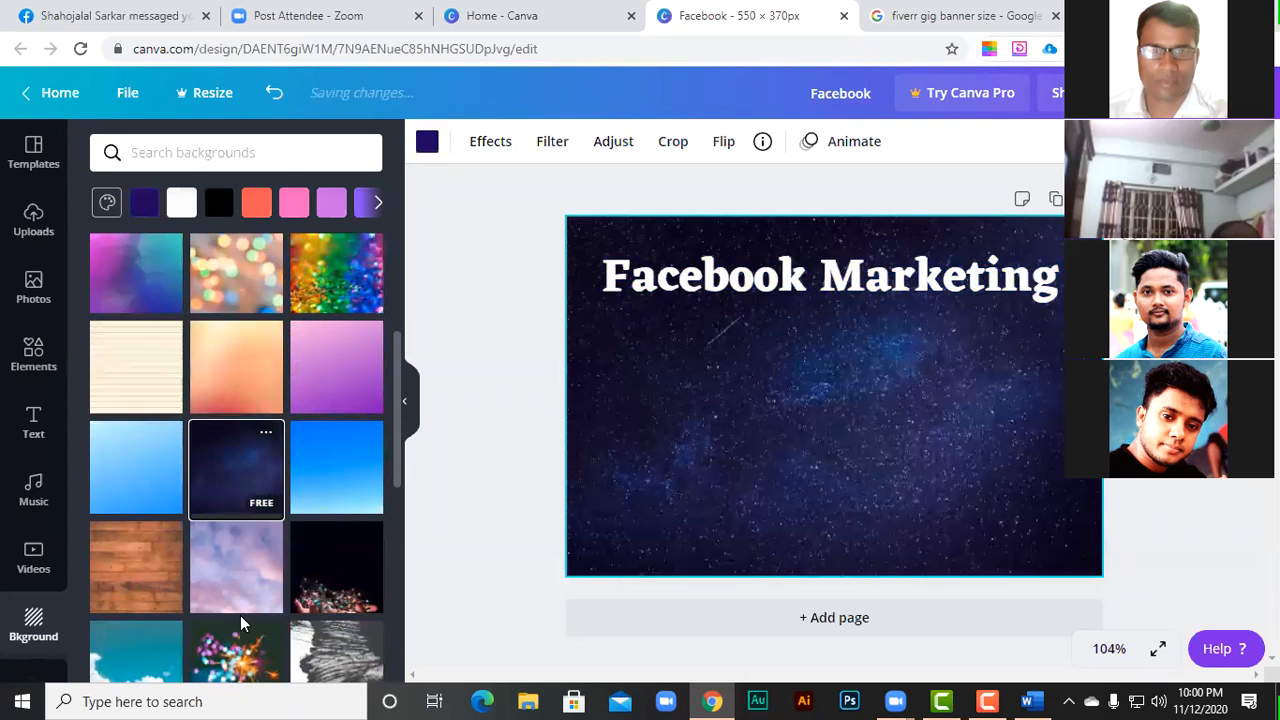
- Look further through the background images and try the blue gradient that darkens toward the bottom on the banner
scroll(229, 640, down, 2)
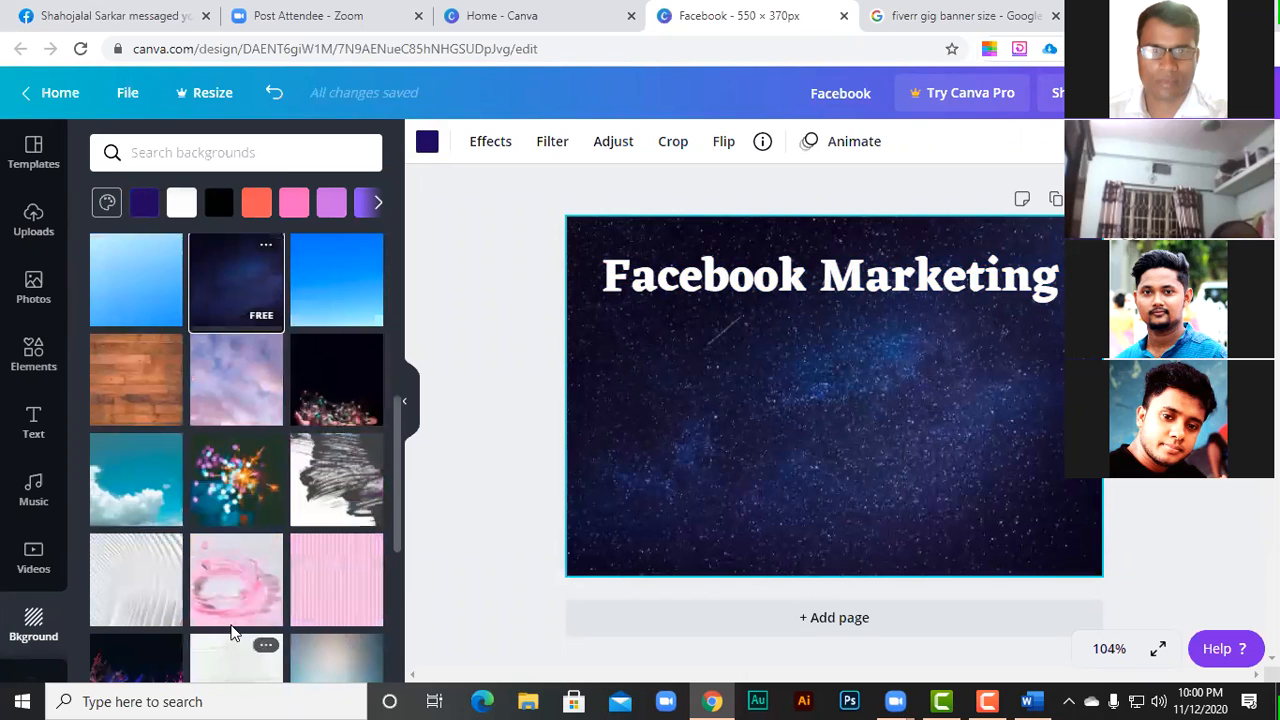
scroll(230, 632, down, 4)
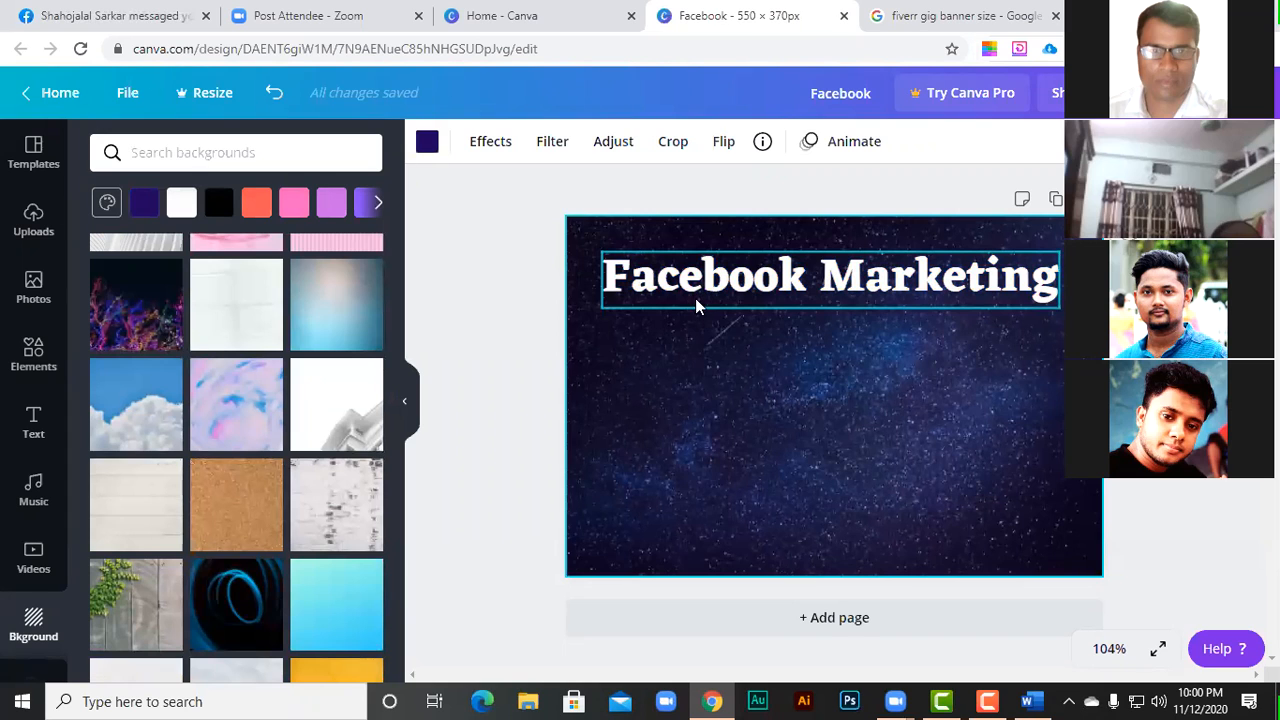
scroll(289, 505, down, 4)
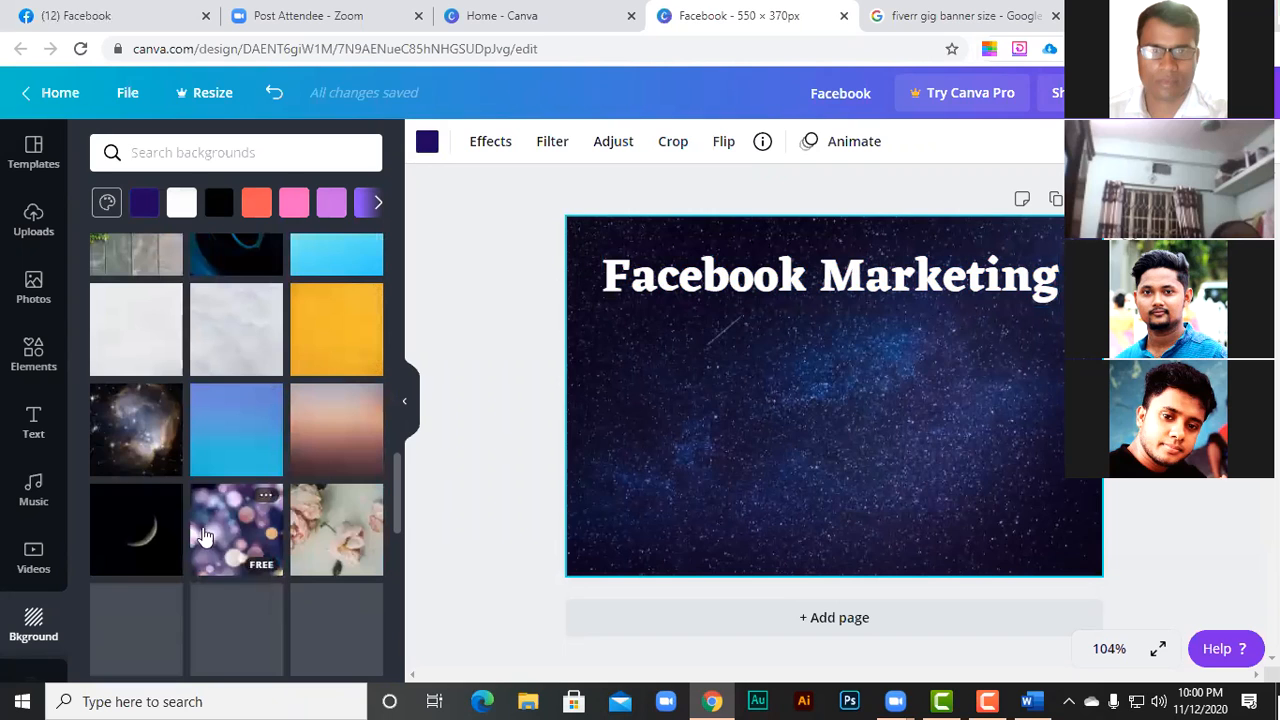
scroll(146, 463, down, 2)
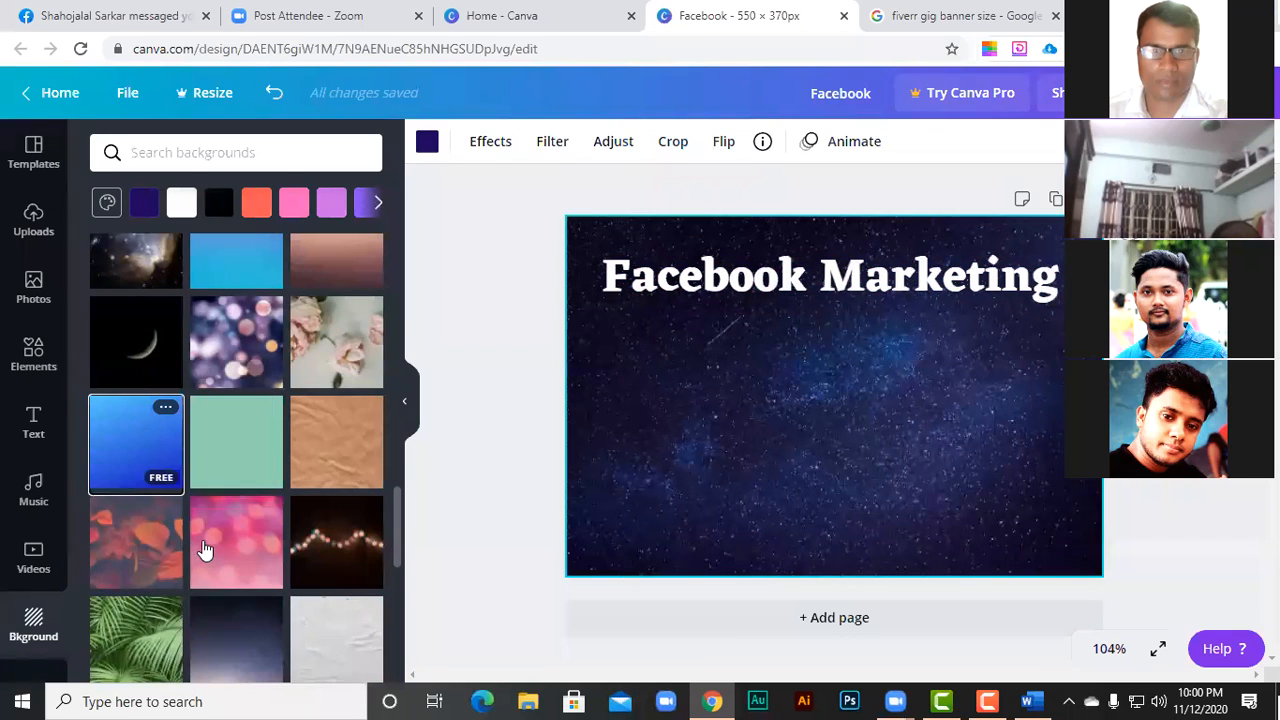
scroll(251, 563, down, 3)
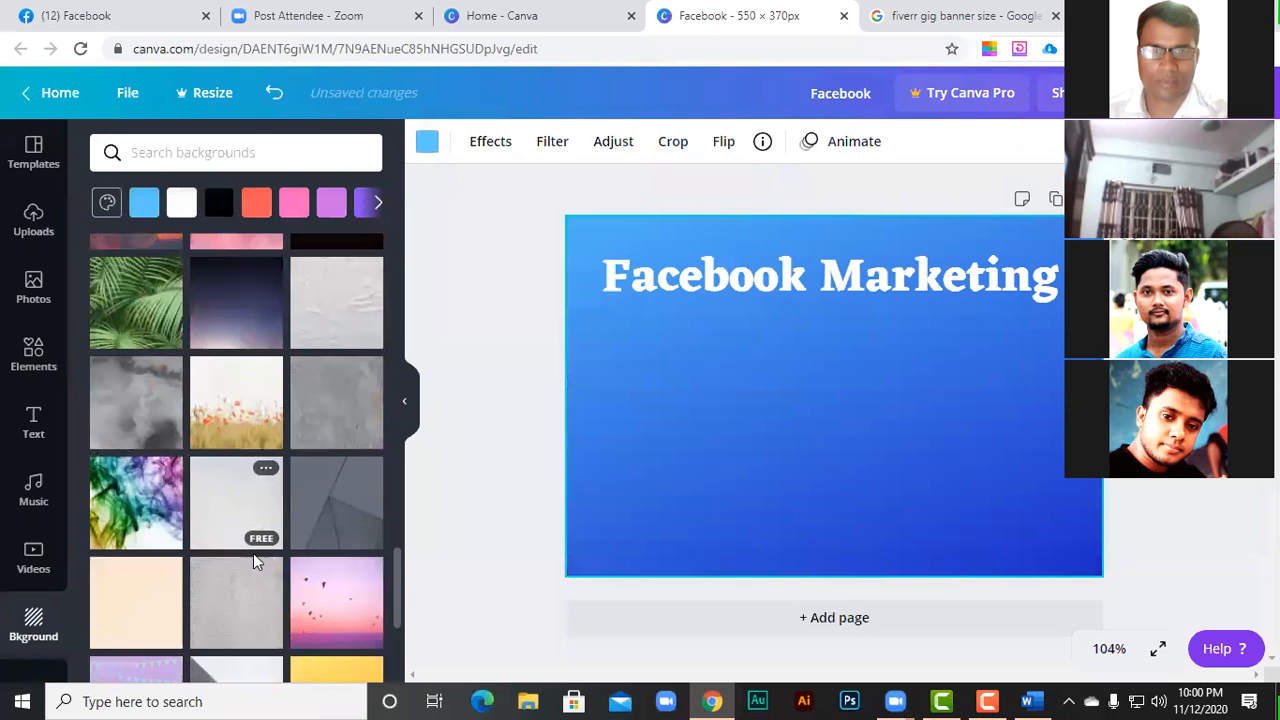
- Look through the remaining background images and the available apps and integrations
scroll(251, 563, down, 3)
scroll(100, 588, up, 2)
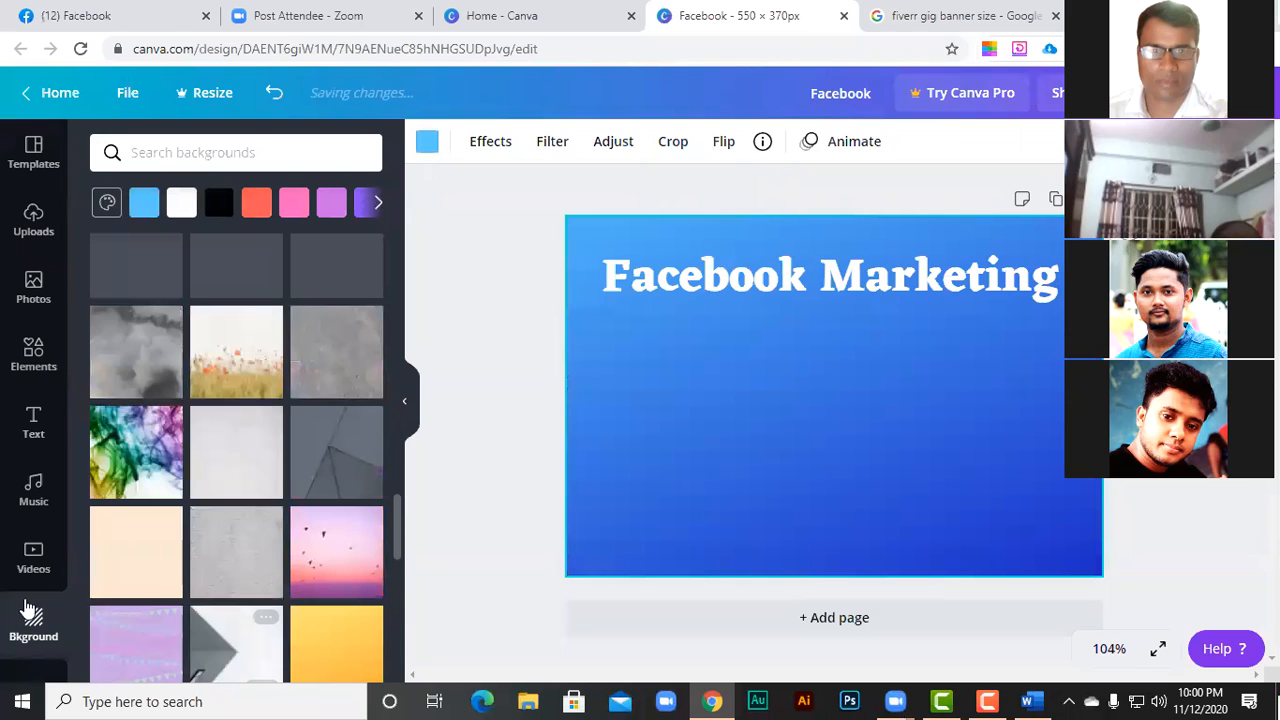
scroll(28, 610, down, 2)
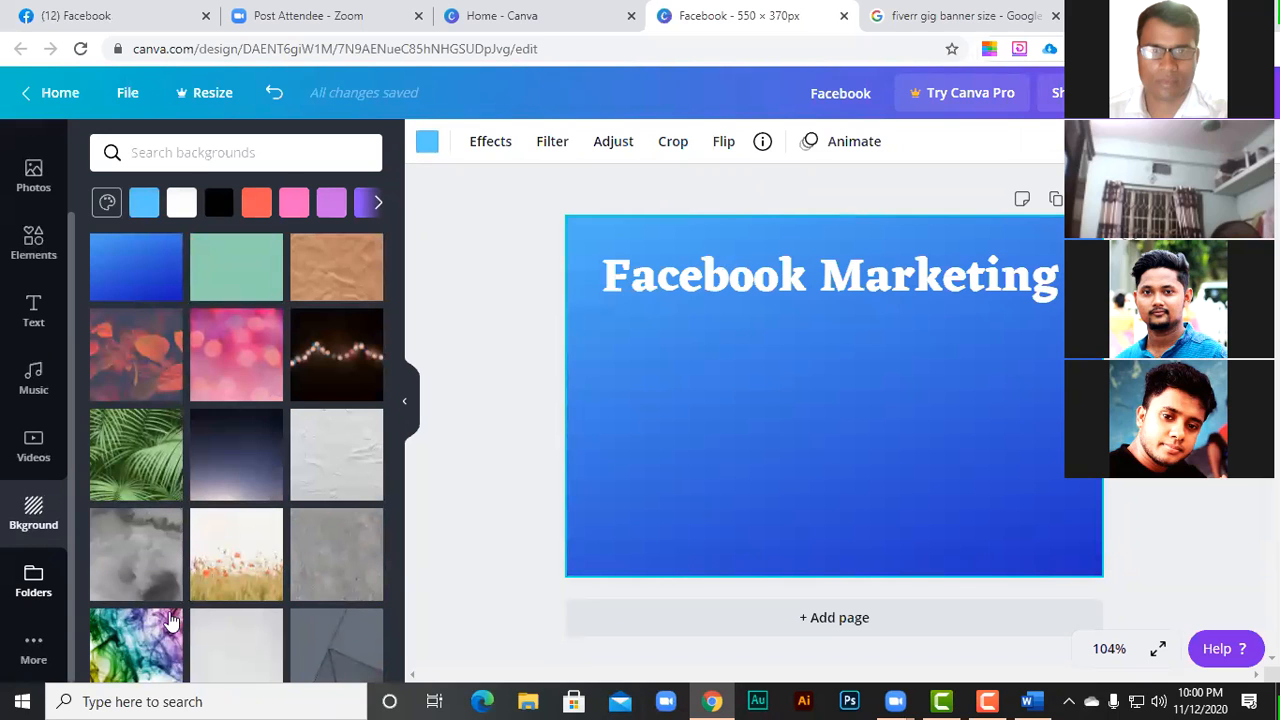
scroll(214, 586, down, 2)
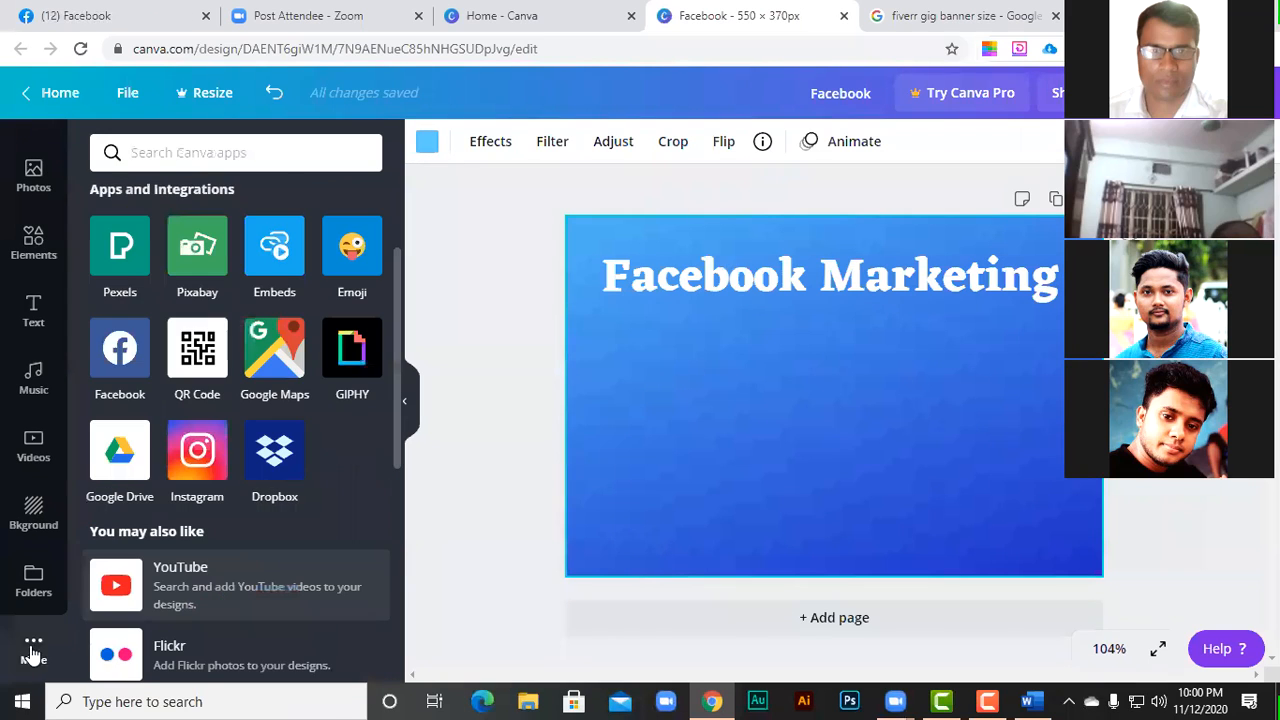
scroll(40, 270, up, 3)
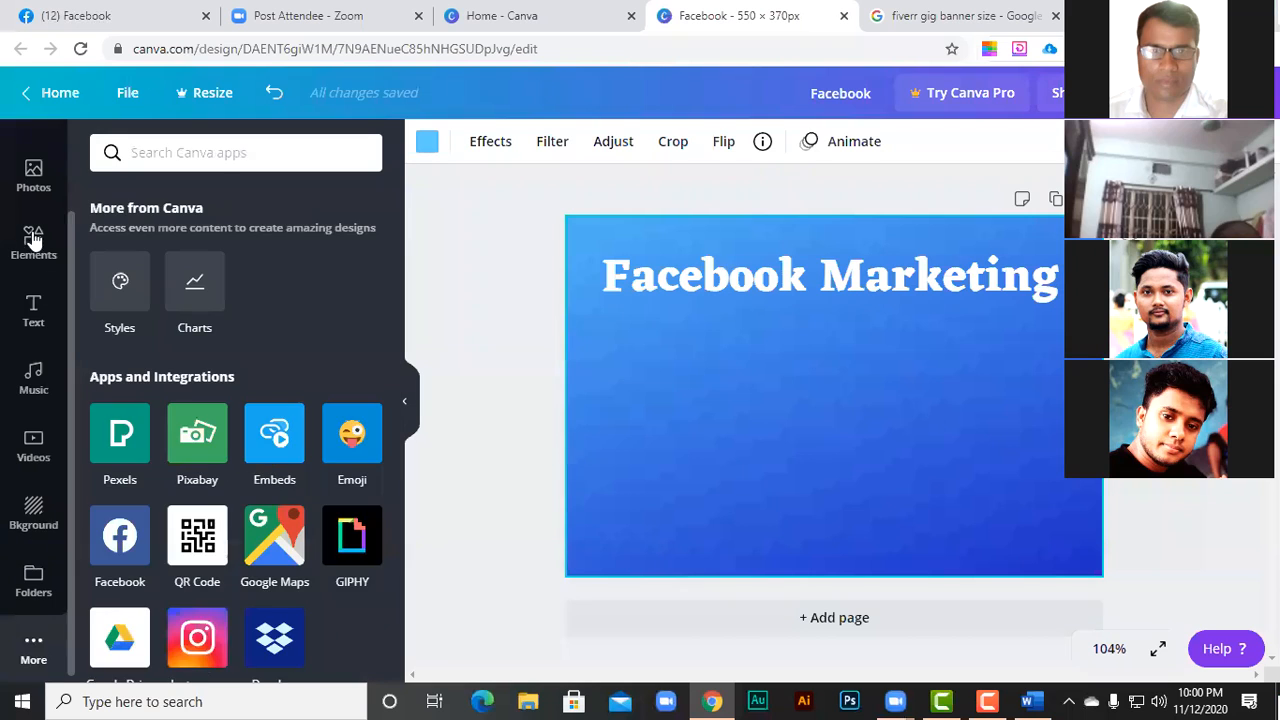
- Apply the dark starry-sky image from the background library to the banner and deselect it
click(22, 228)
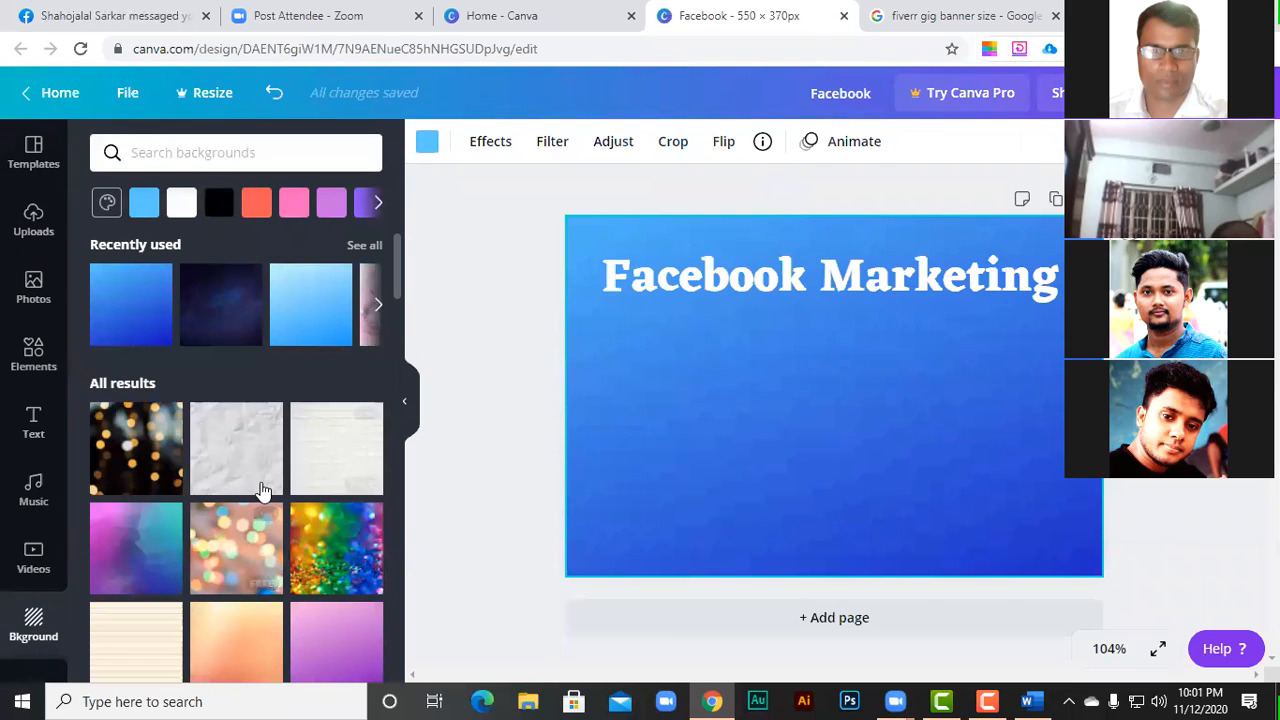
scroll(260, 495, down, 5)
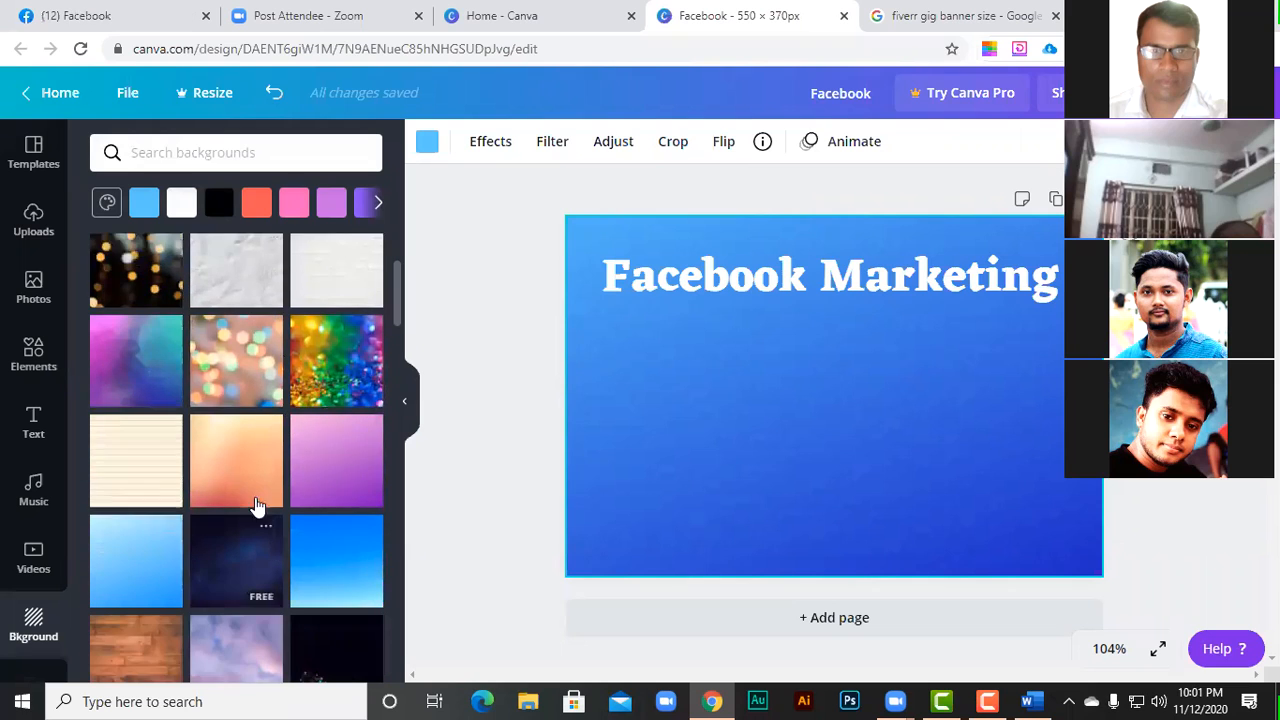
click(231, 398)
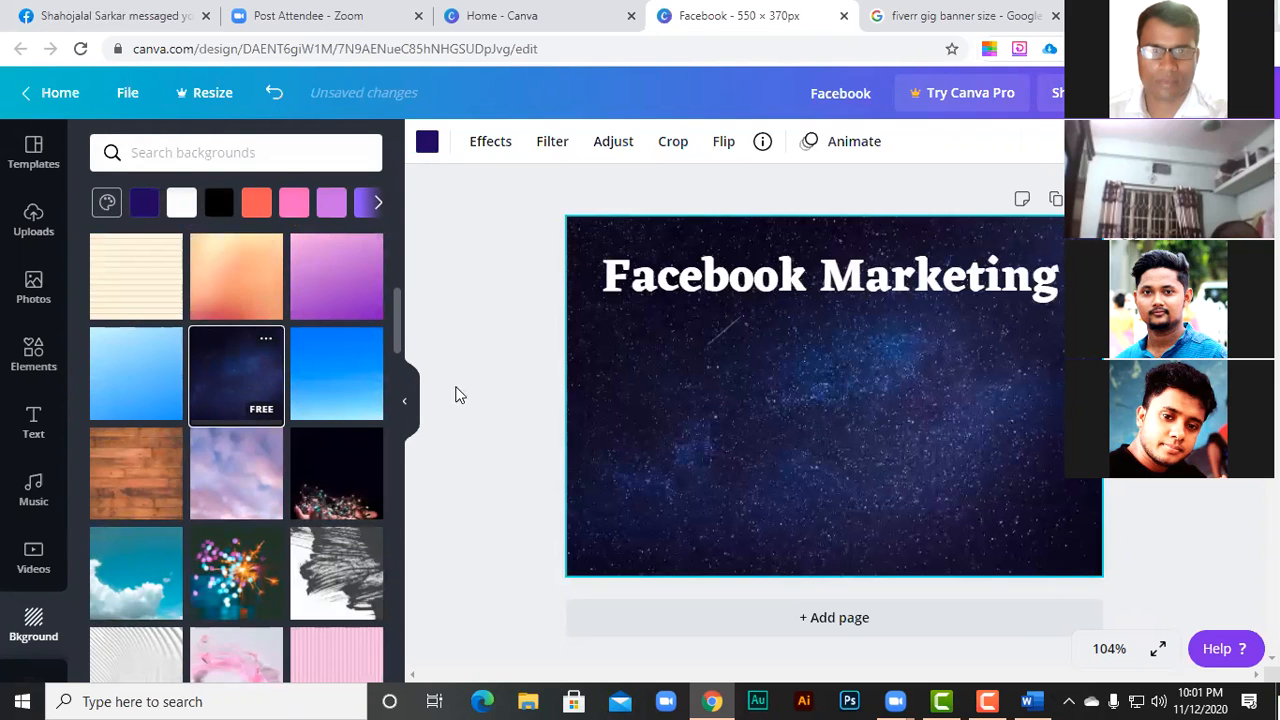
key(Escape)
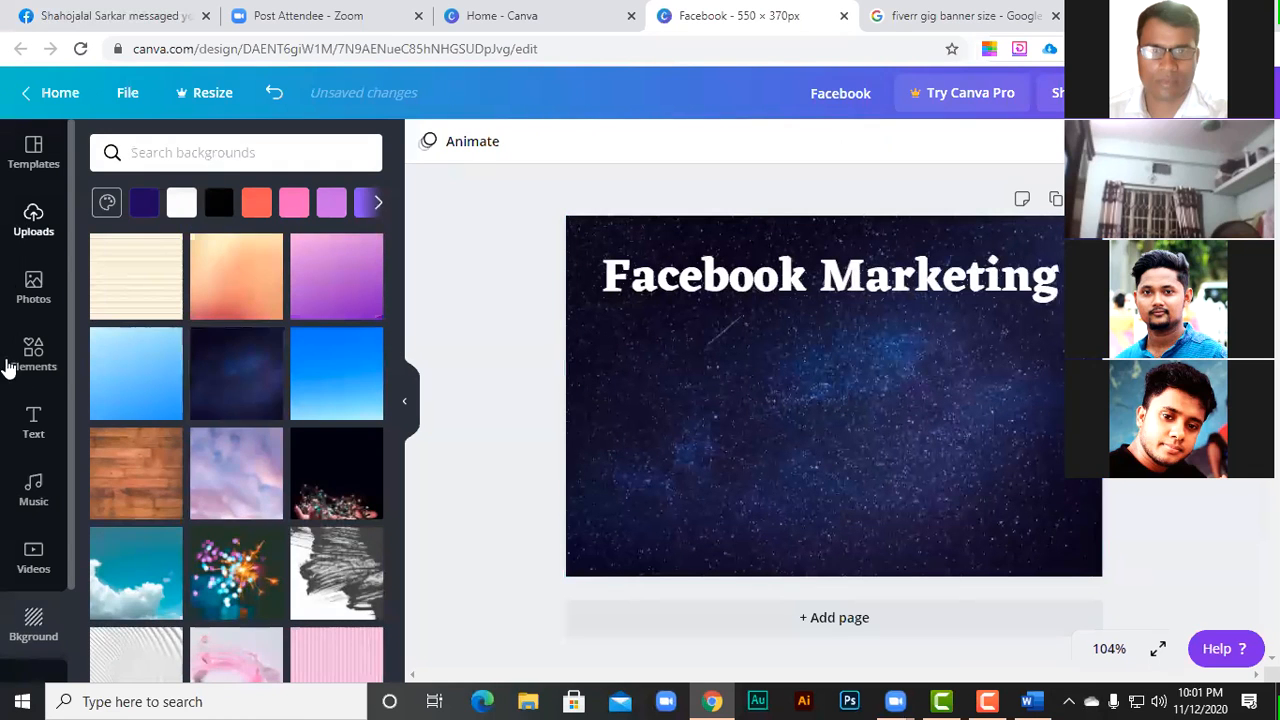
- Look through the uploaded images, then return to the banner and select its background
click(33, 220)
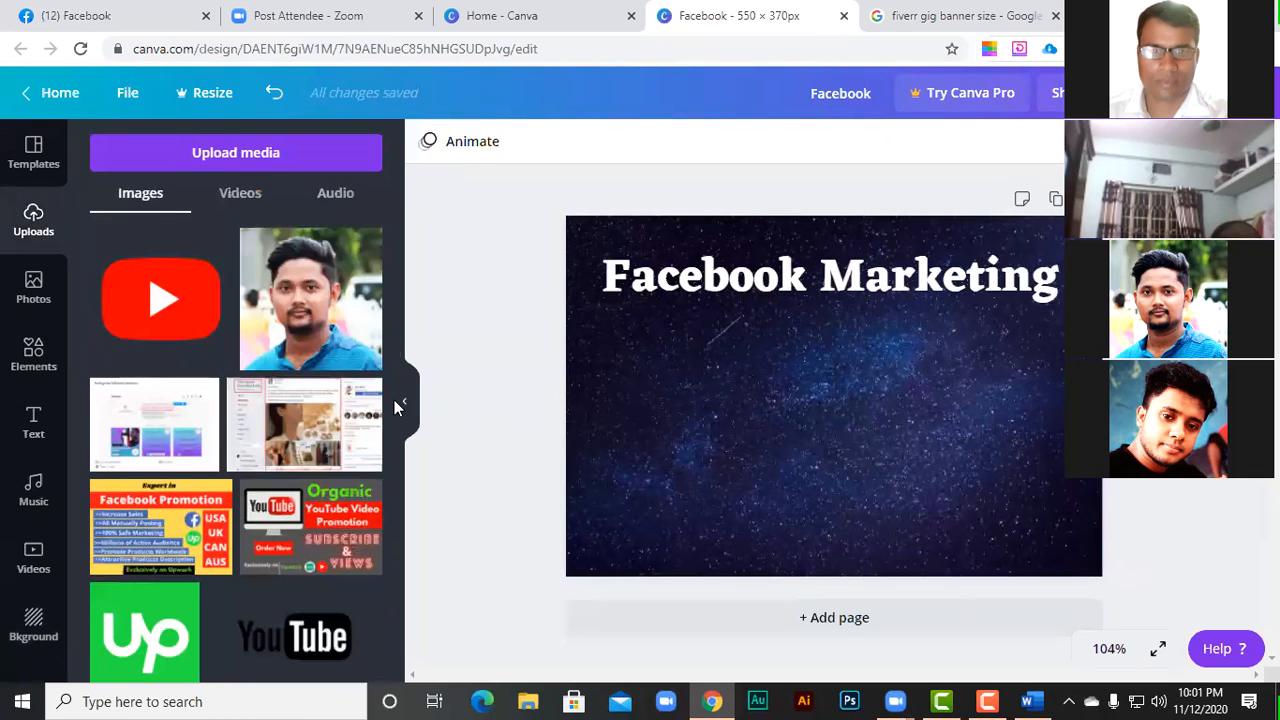
scroll(397, 405, down, 2)
scroll(418, 407, down, 3)
click(413, 404)
click(650, 287)
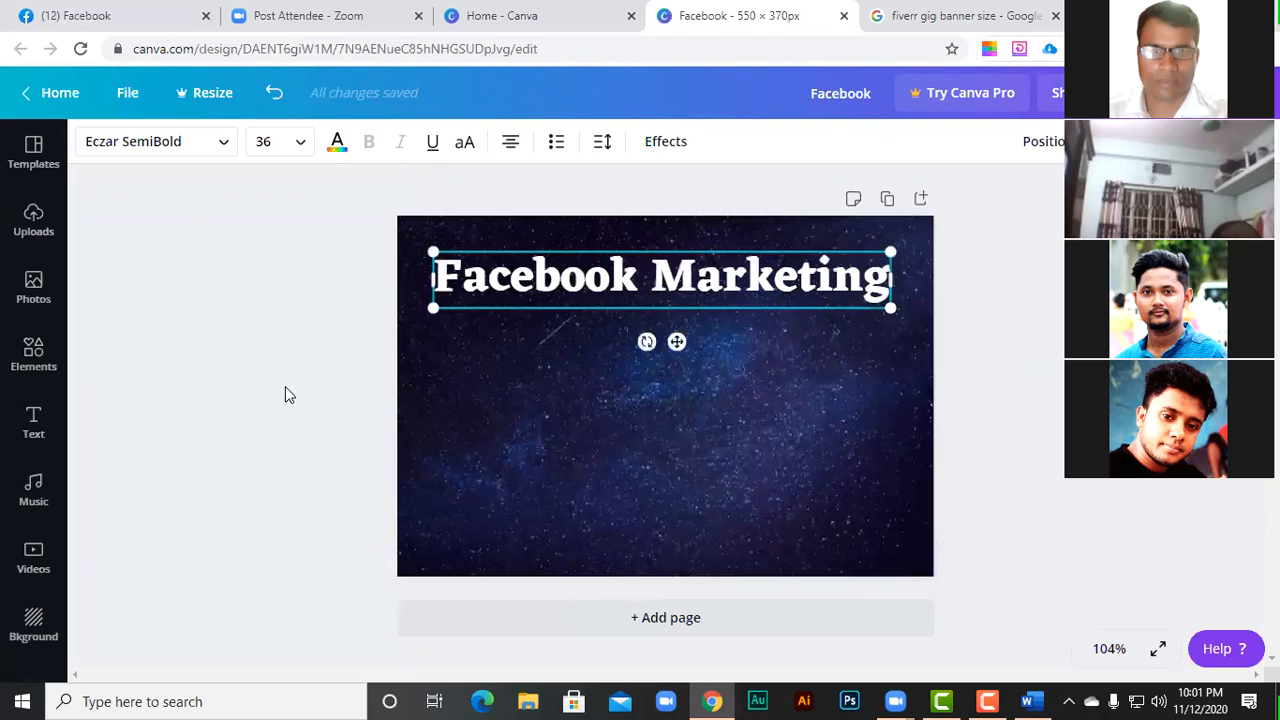
key(Escape)
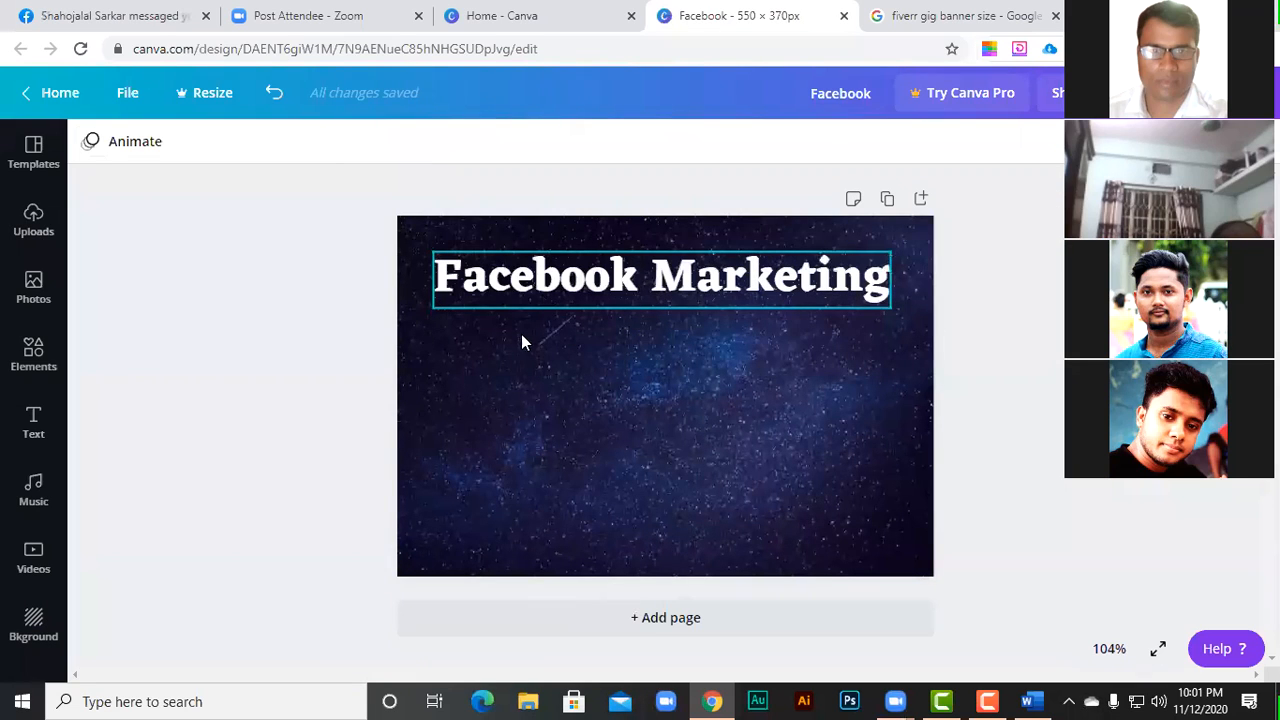
click(604, 428)
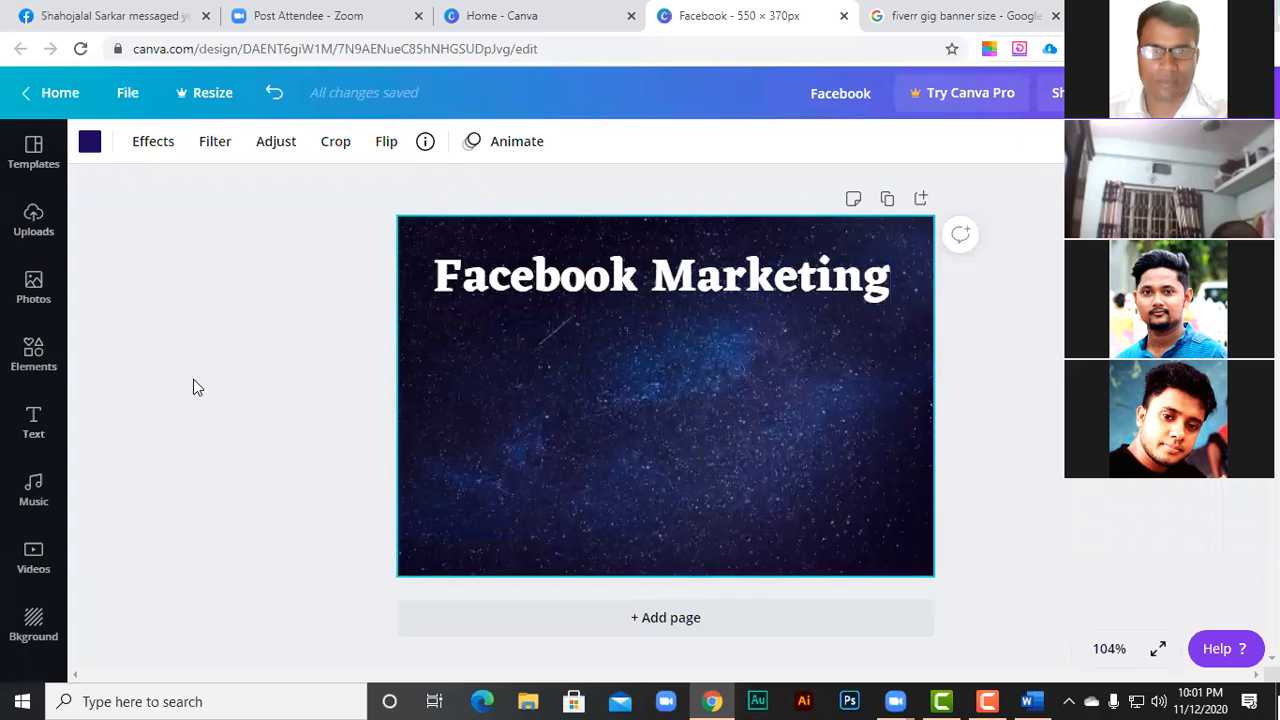
- Add a single-cell grid from the design elements to the banner
click(33, 360)
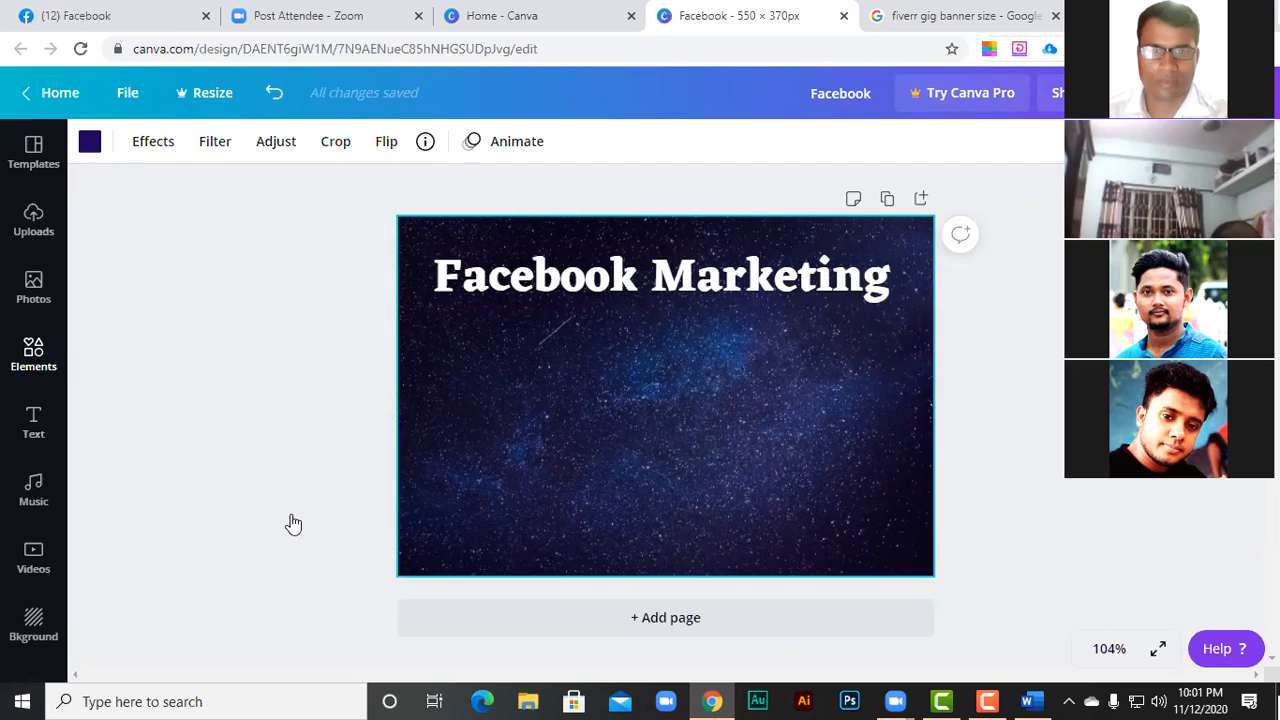
scroll(131, 356, down, 1)
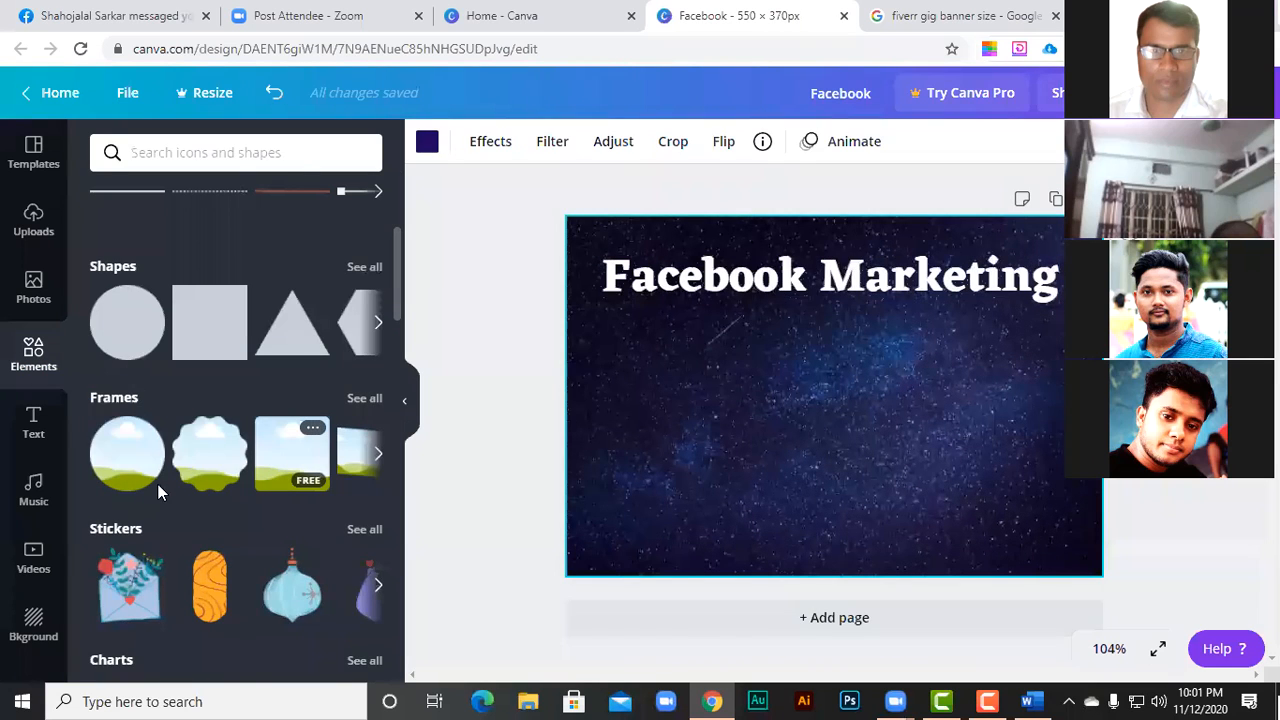
scroll(158, 484, down, 5)
click(129, 428)
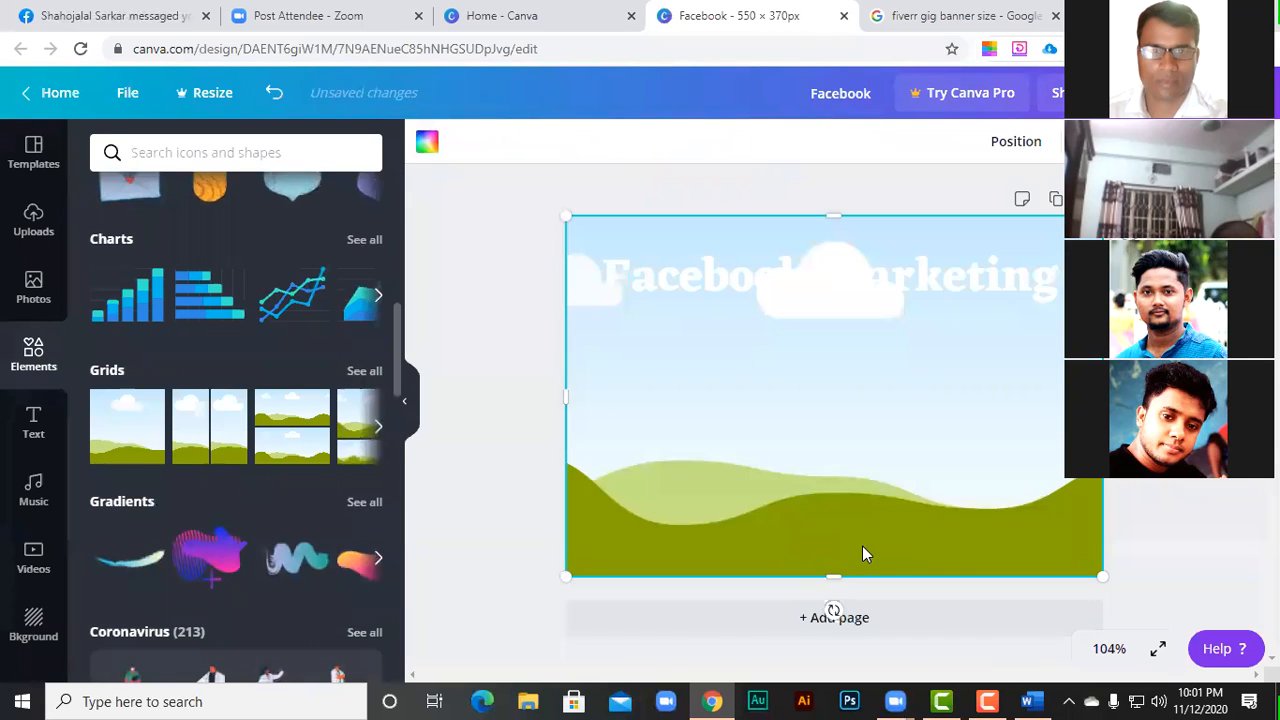
- Shrink the grid to a narrow horizontal strip that covers just the Facebook Marketing heading
drag(834, 577, 853, 298)
drag(833, 251, 641, 266)
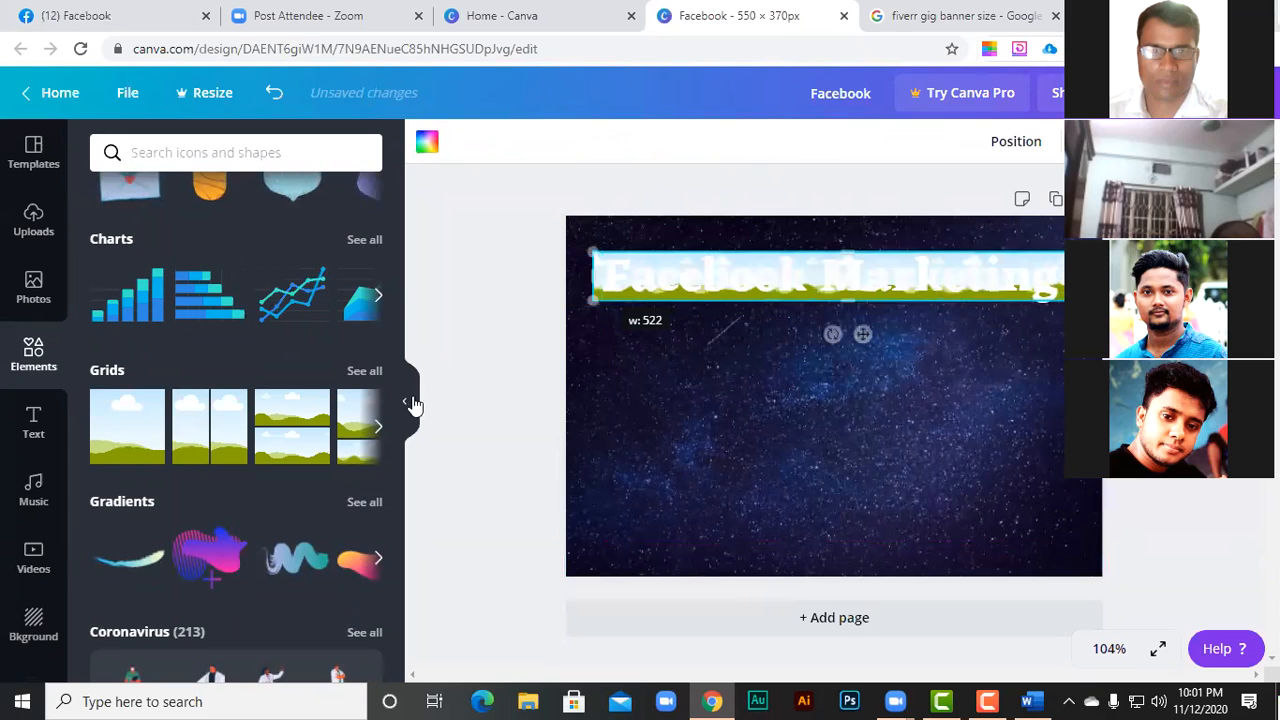
drag(932, 284, 900, 294)
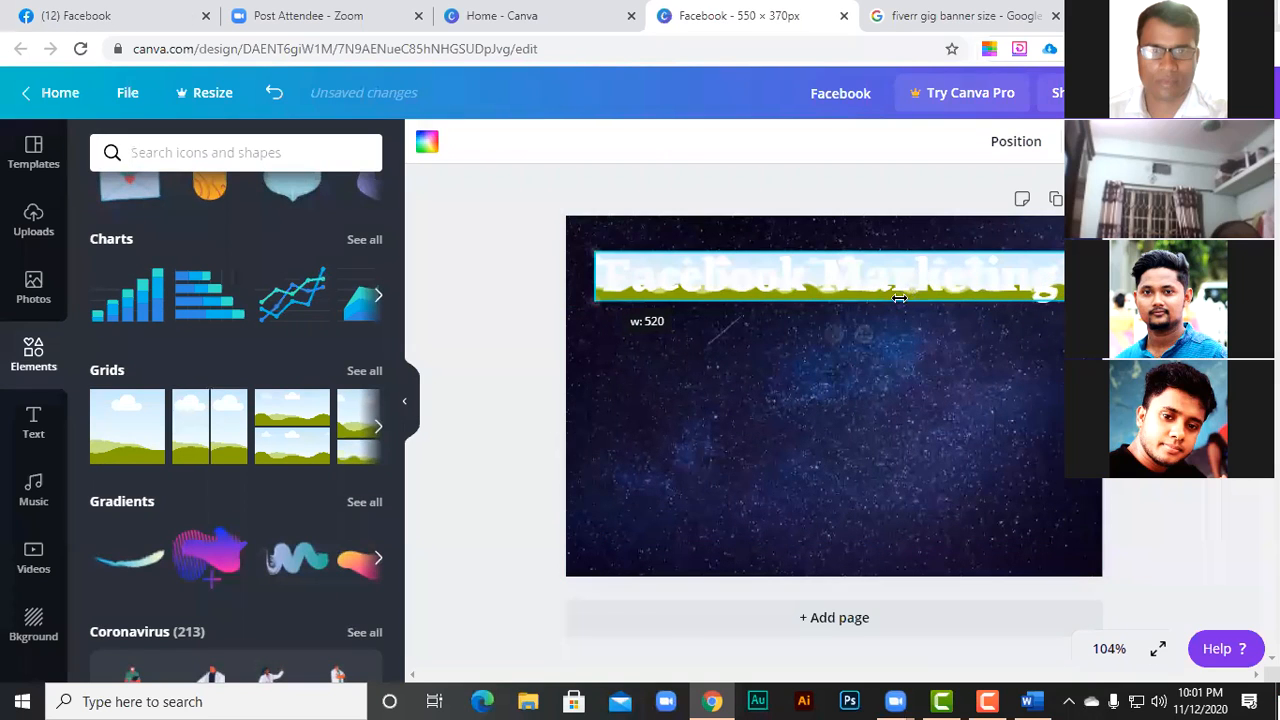
drag(819, 347, 815, 345)
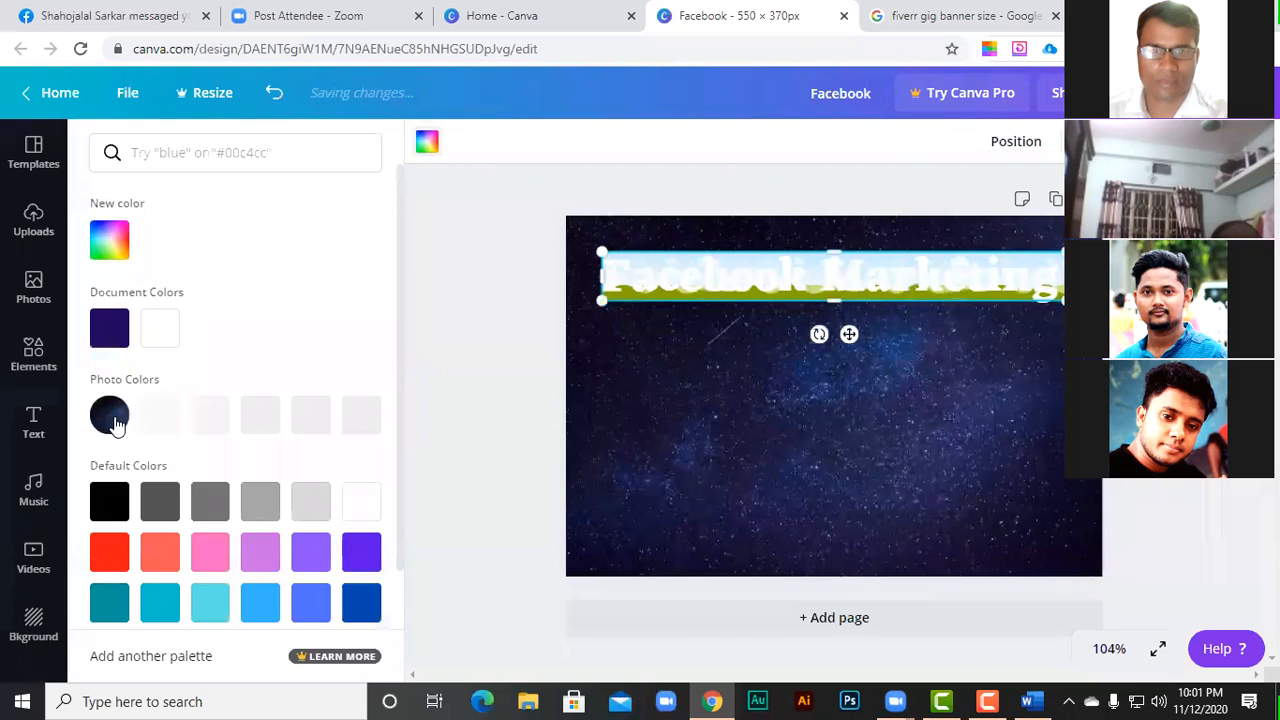
- Try black and blue fills on the strip behind the Facebook Marketing heading, settle on red, and deselect it
click(112, 416)
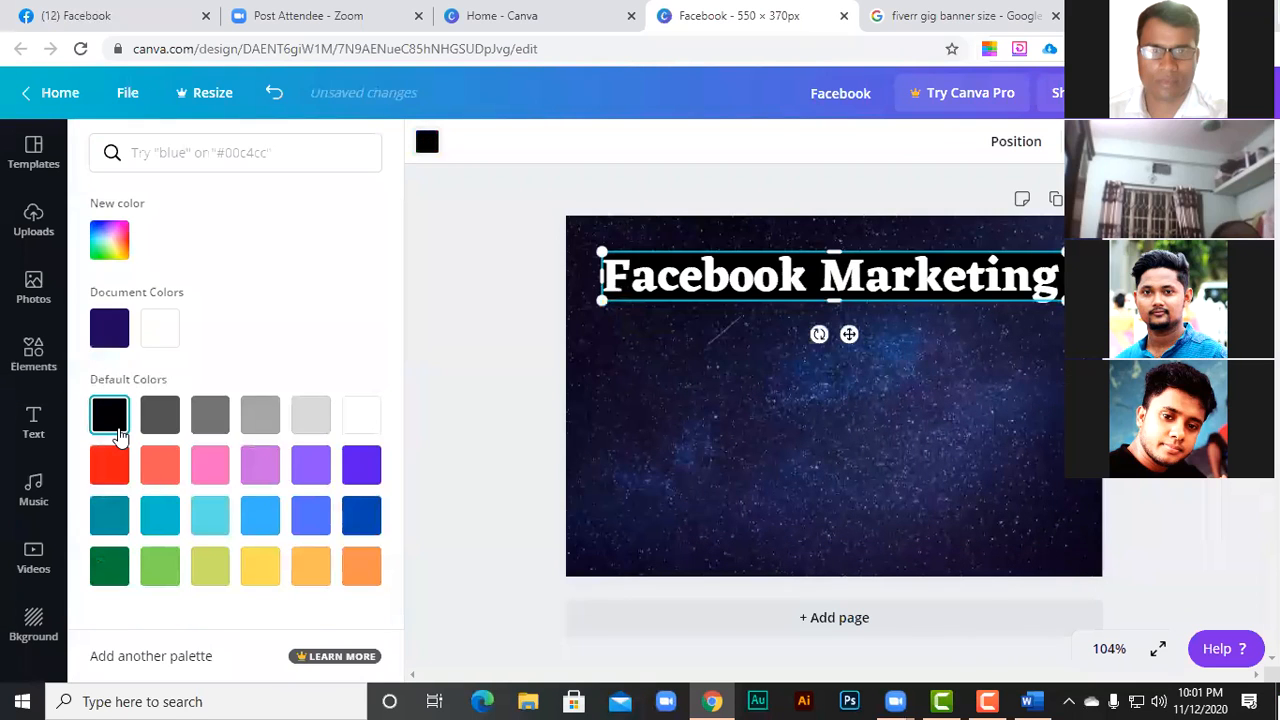
click(103, 474)
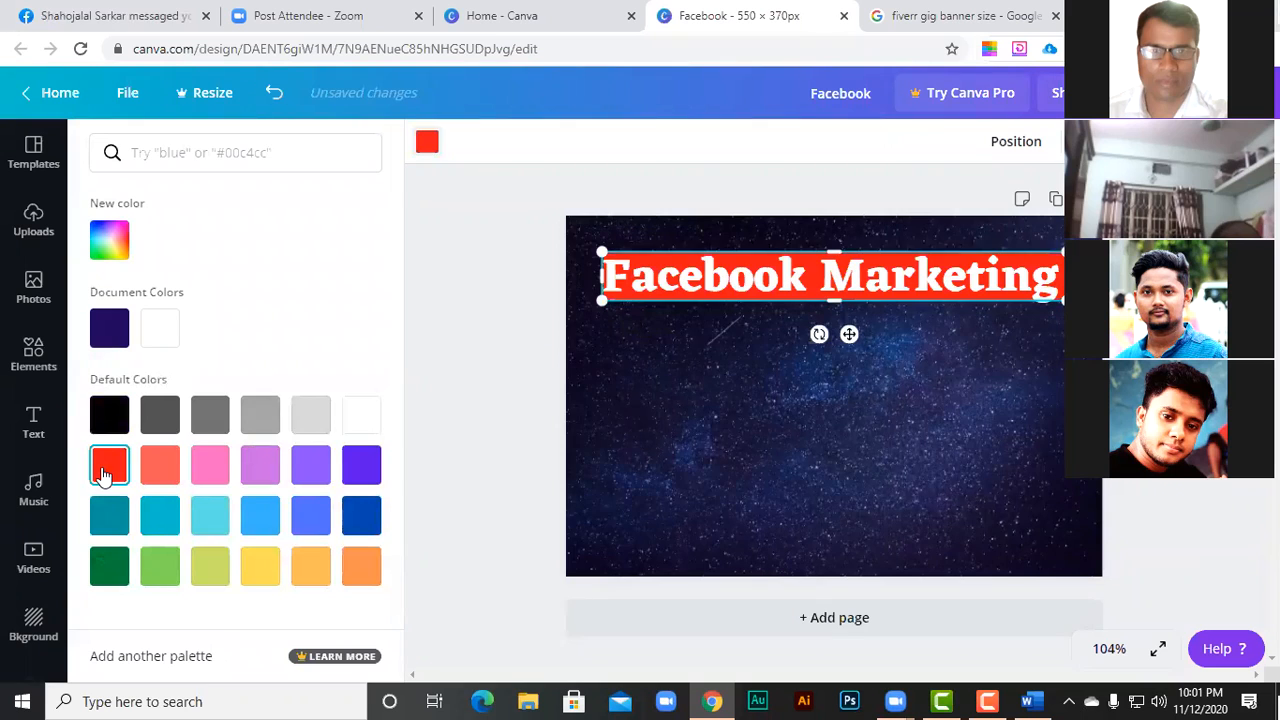
click(362, 518)
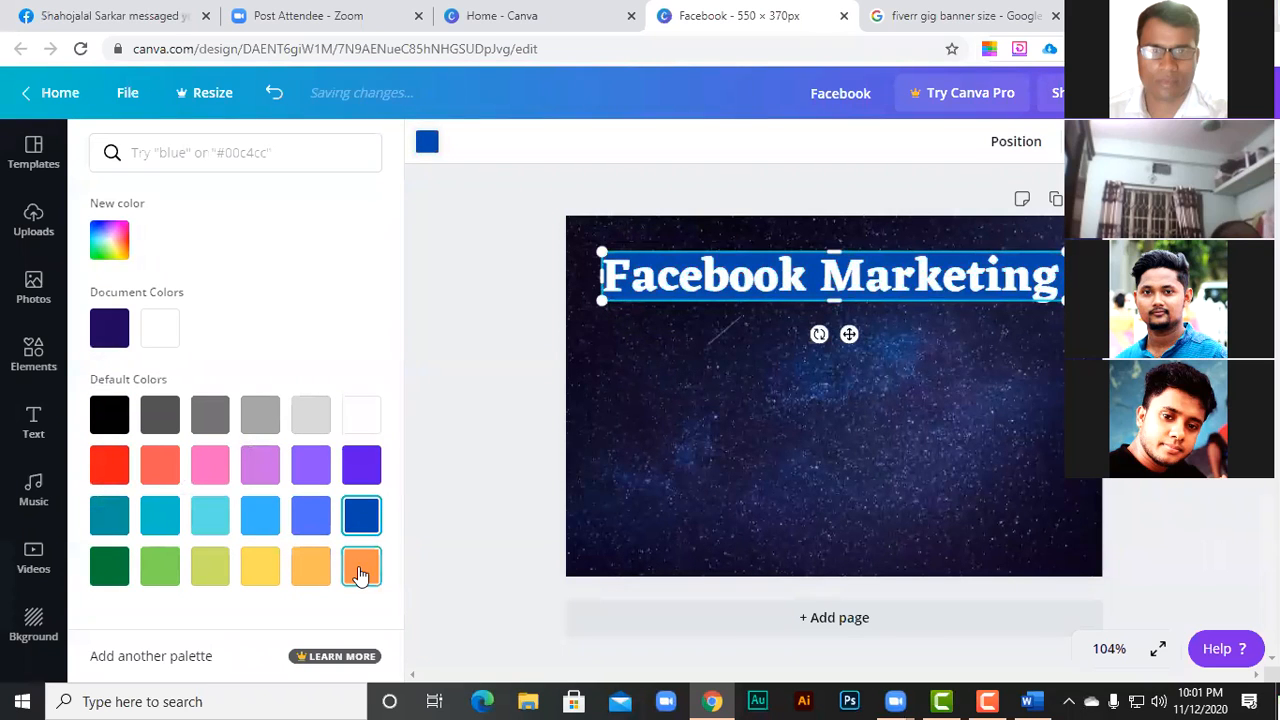
click(365, 468)
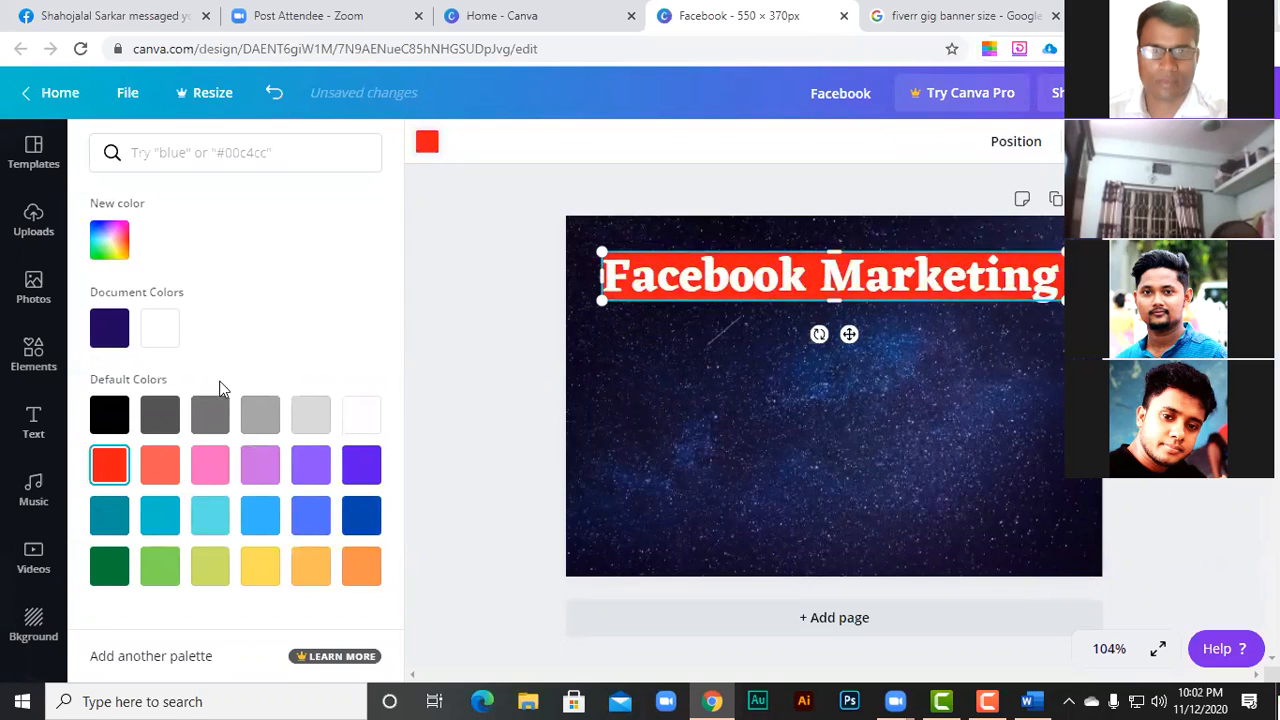
key(Escape)
key(Escape)
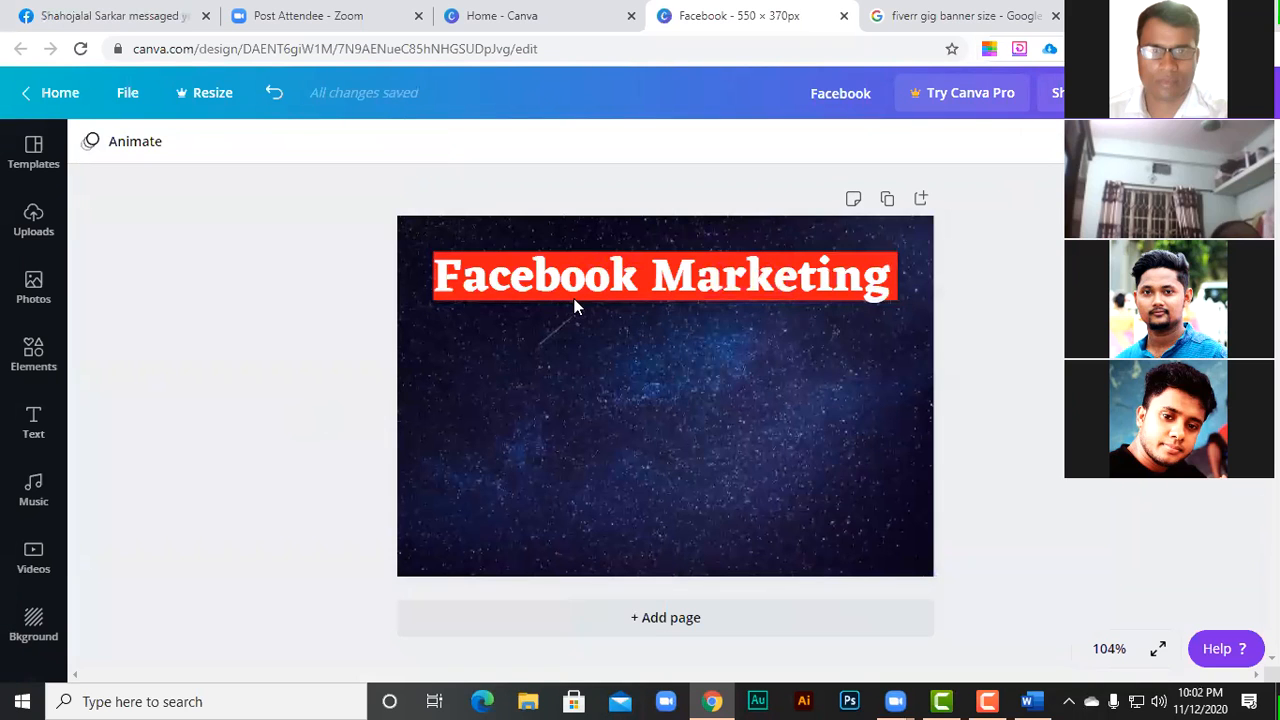
- Stretch the red strip downward to a height of about 57 so it fully covers the heading's letters
click(575, 303)
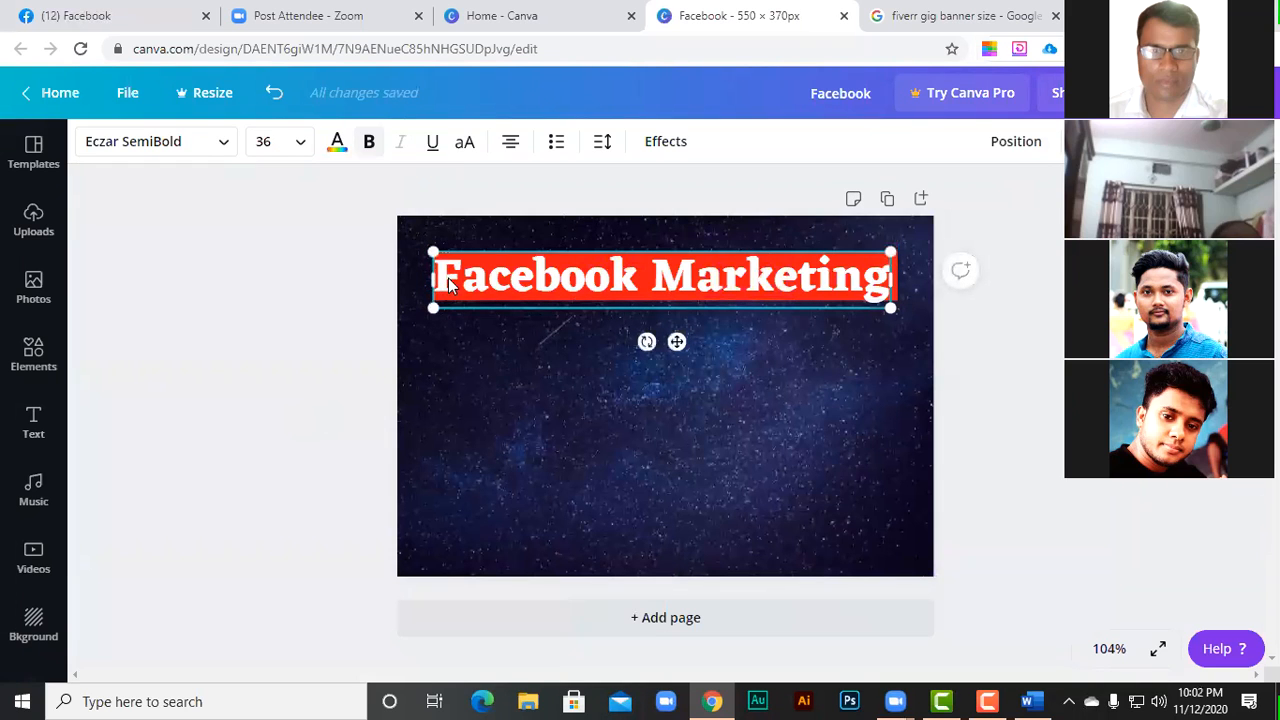
click(902, 277)
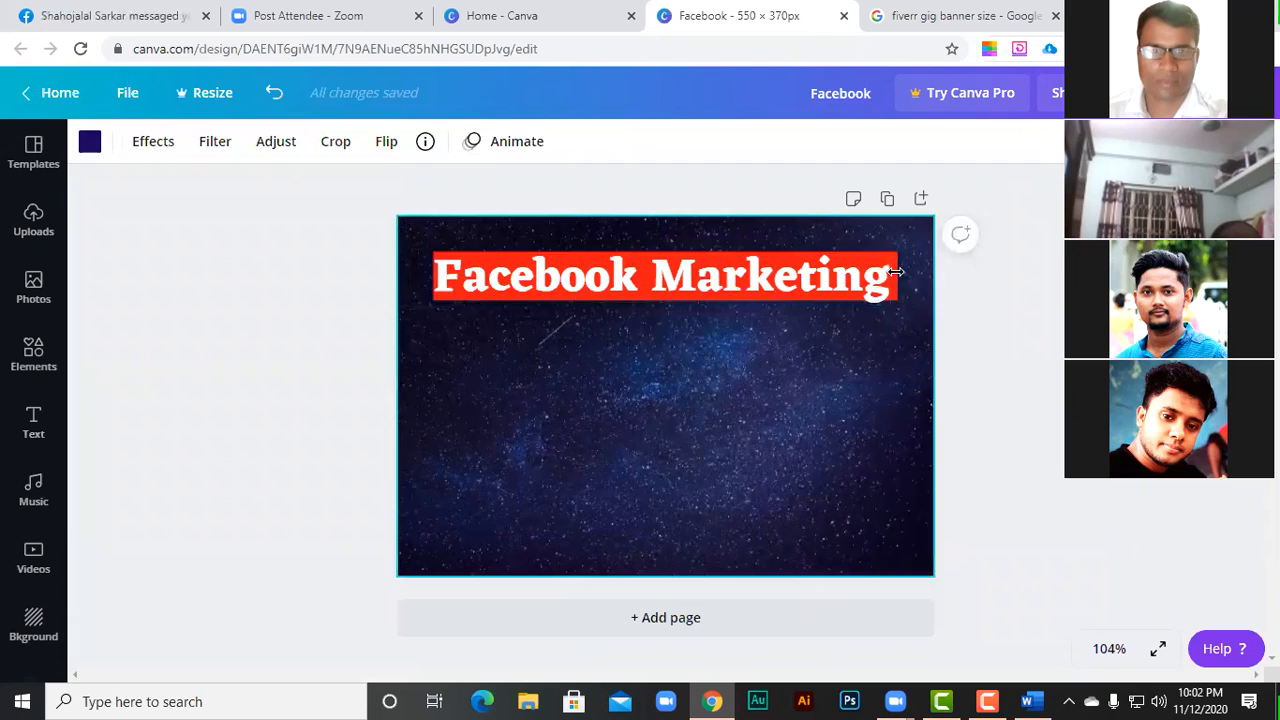
click(670, 294)
drag(665, 303, 727, 350)
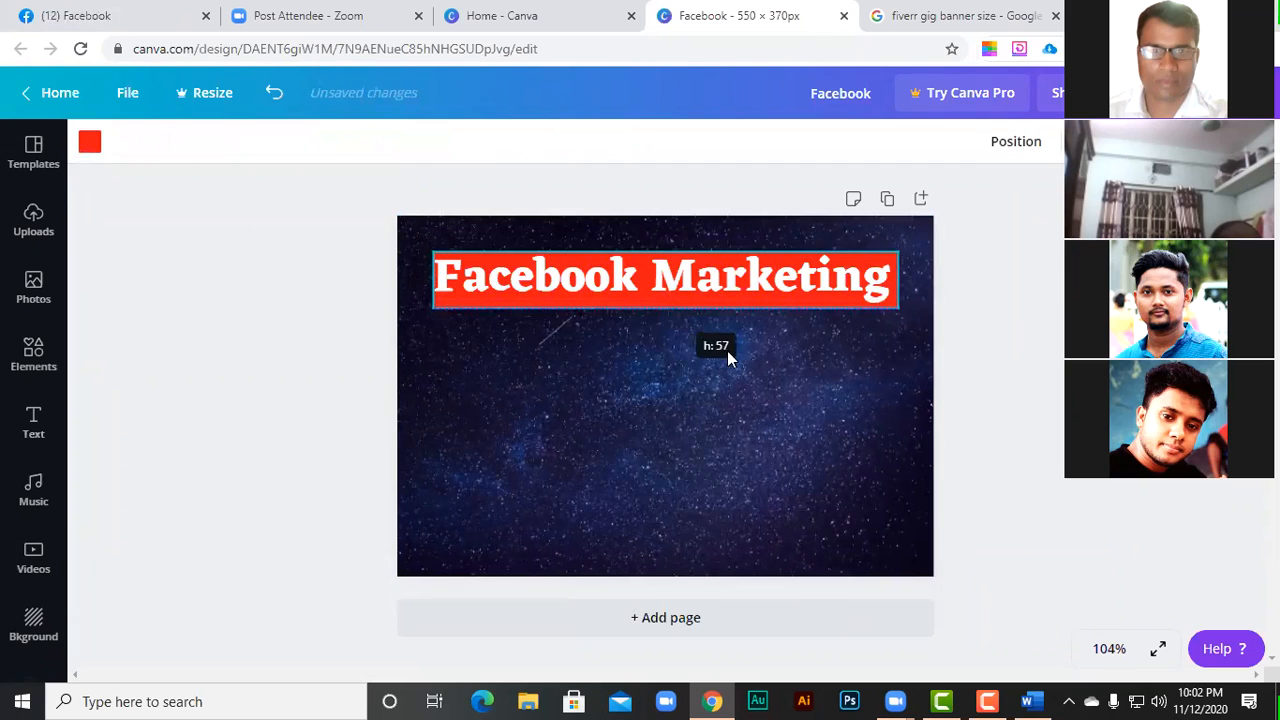
click(746, 366)
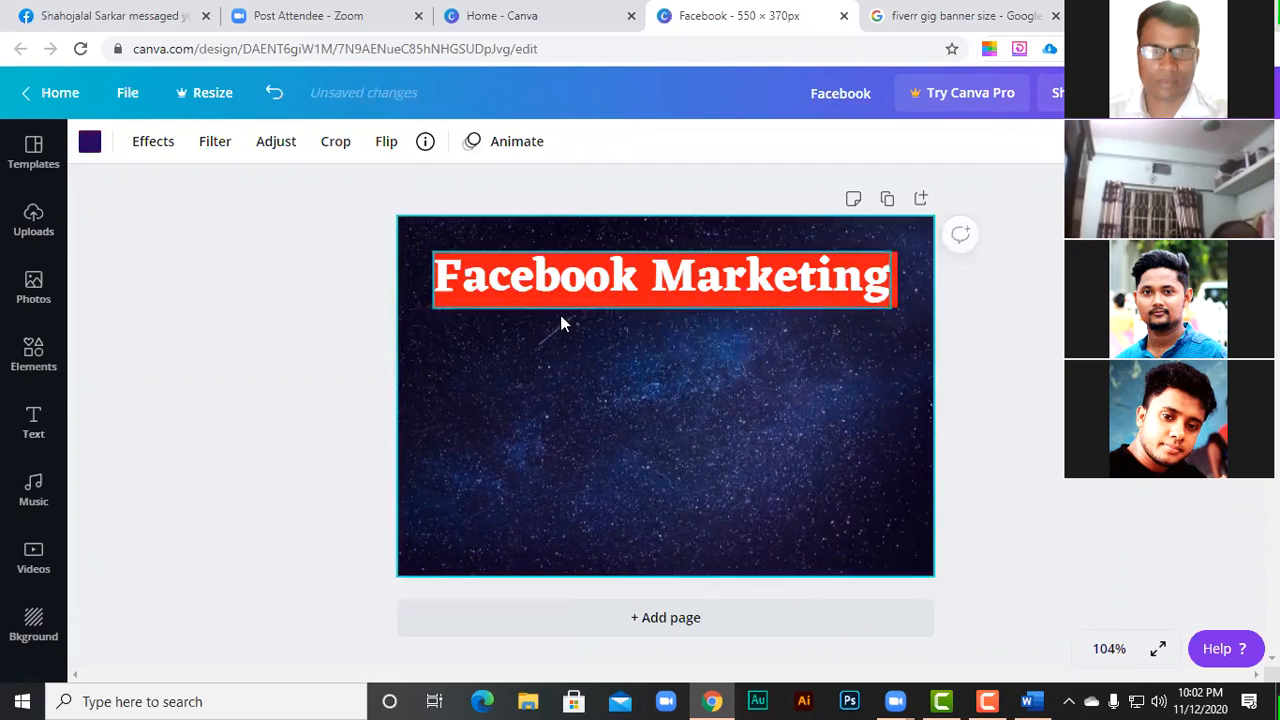
- Extend the red strip slightly past the heading's left edge and widen the heading's text box to about 480 so it fits one line
click(426, 285)
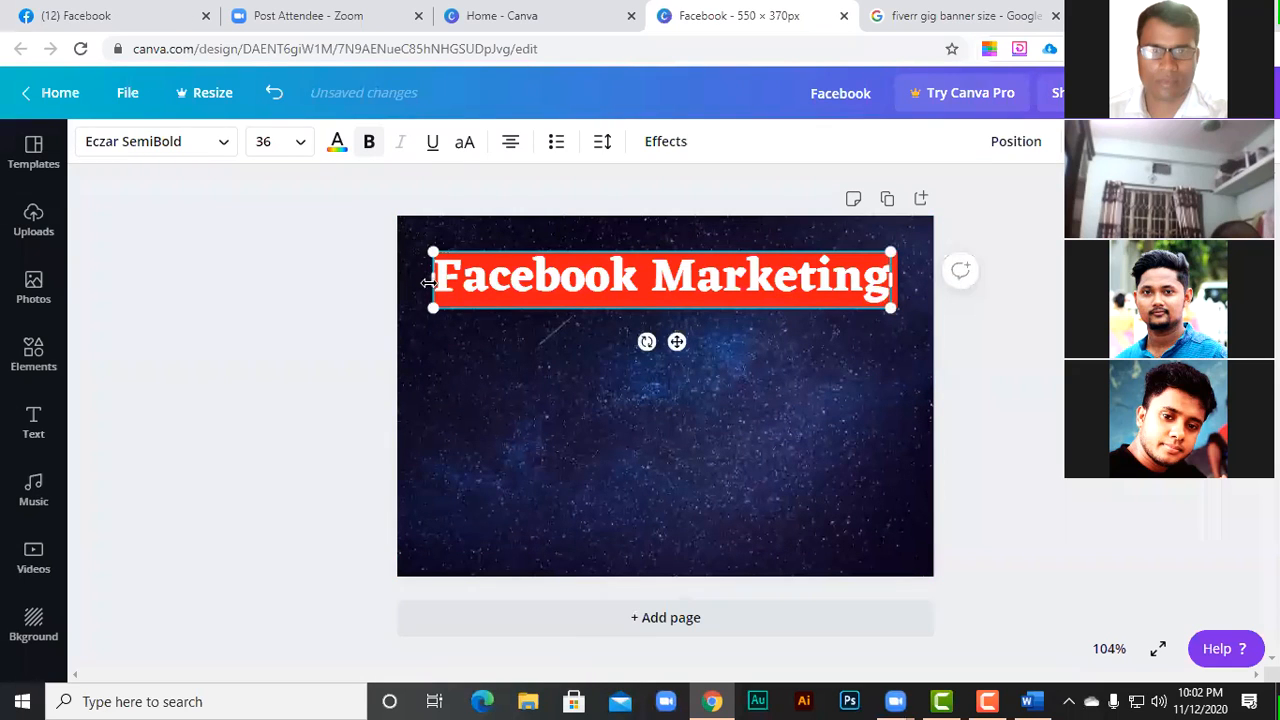
drag(419, 290, 452, 330)
click(424, 312)
click(450, 297)
click(427, 308)
click(434, 295)
click(823, 333)
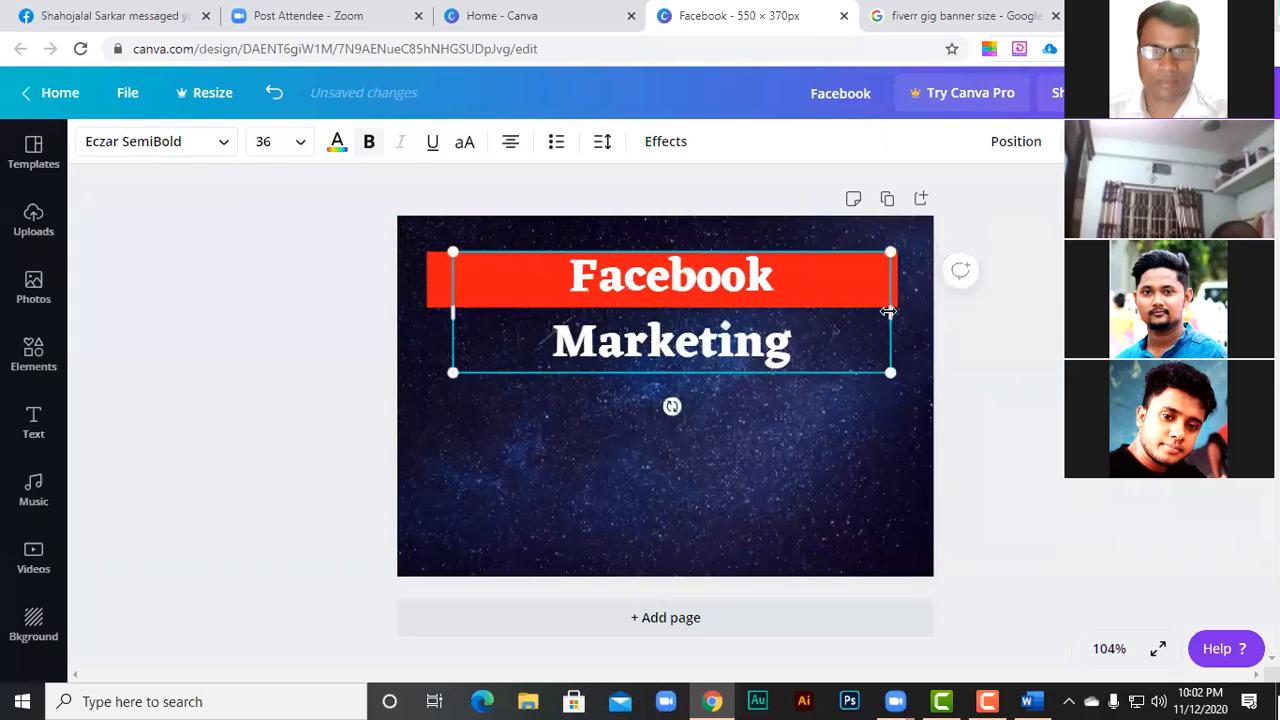
drag(893, 312, 932, 312)
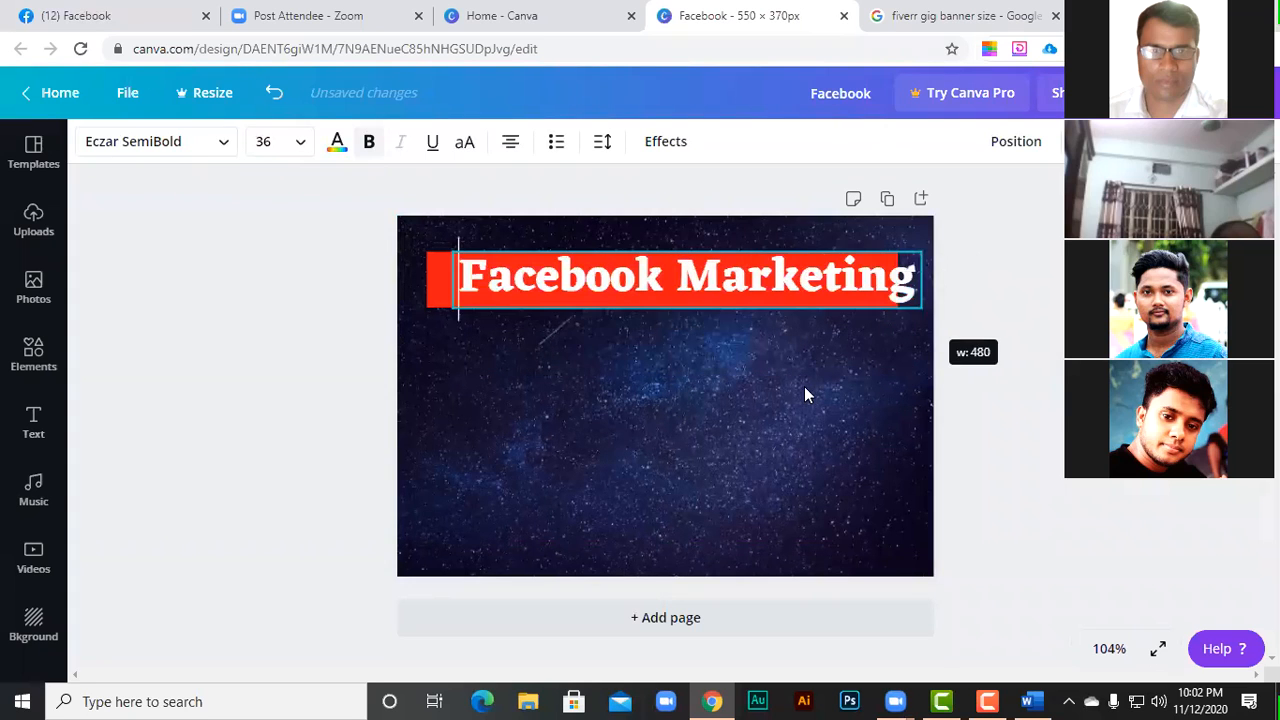
click(767, 440)
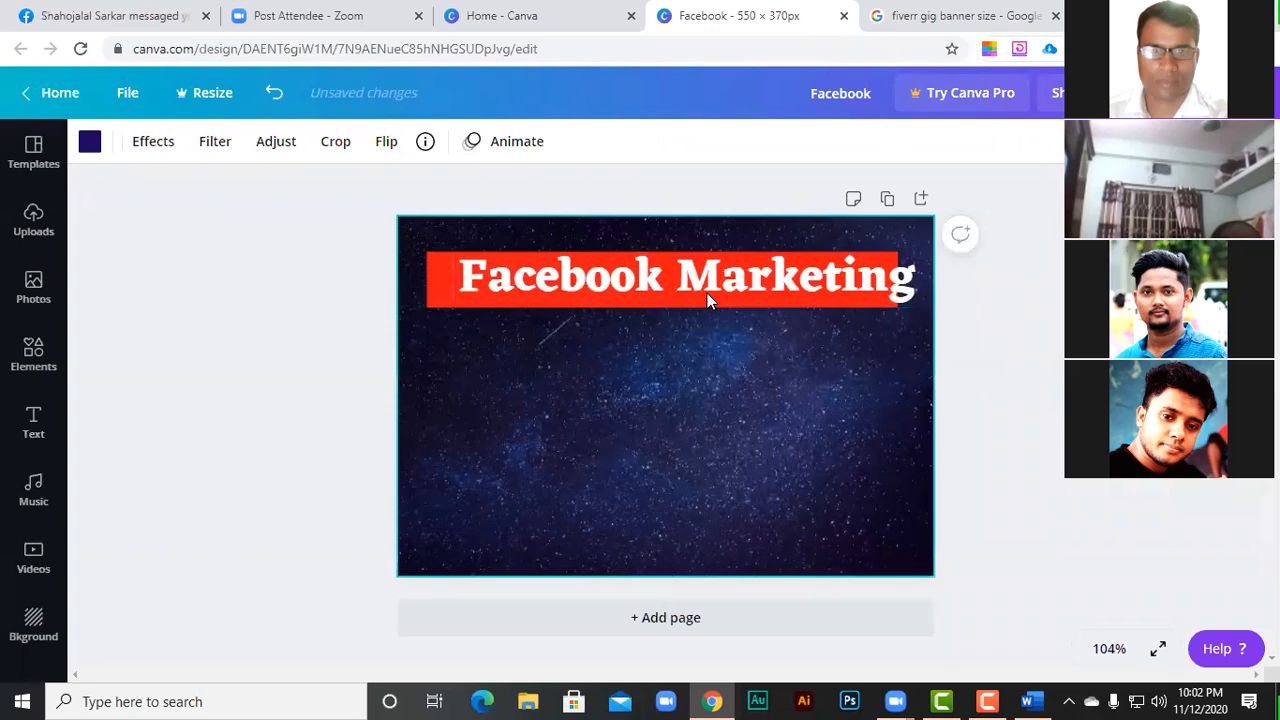
- Nudge the Facebook Marketing heading left until it sits within the red strip, then deselect it
click(707, 293)
key(shift+Left)
key(shift+Left)
key(shift+Left)
click(697, 343)
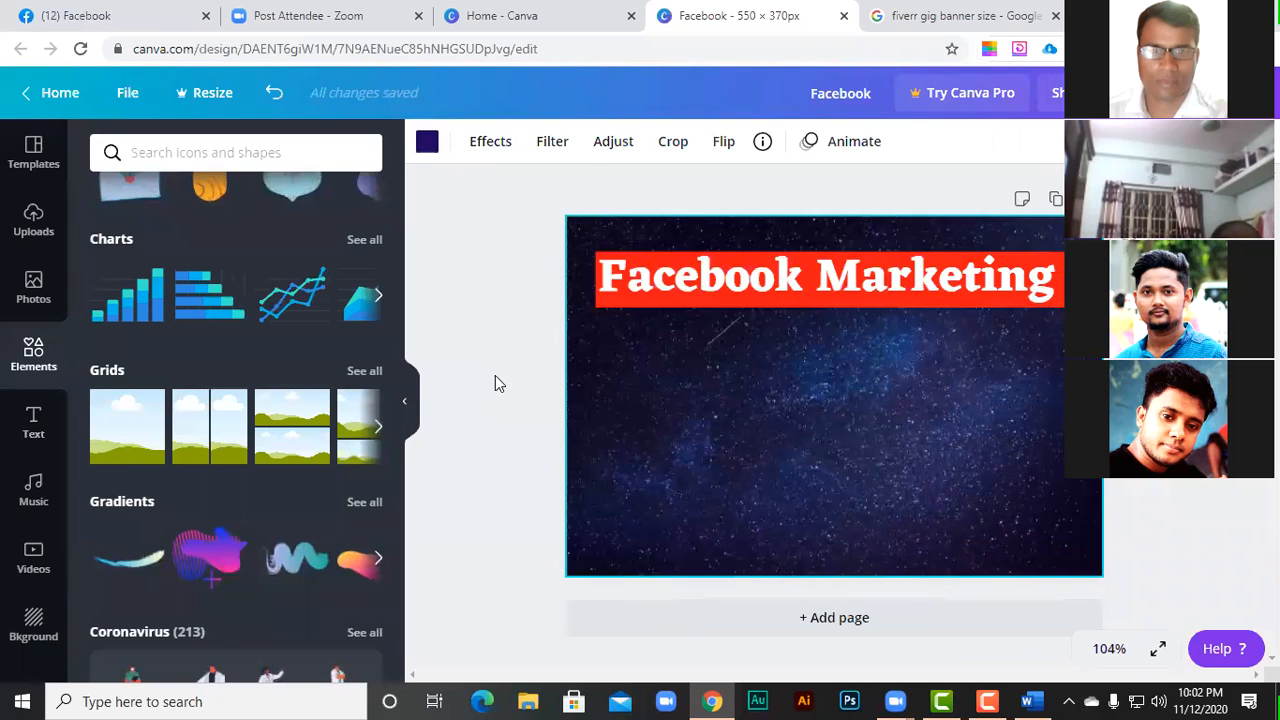
- Add the recently used circular frame to the banner and place it below the heading, right of centre
scroll(140, 450, up, 8)
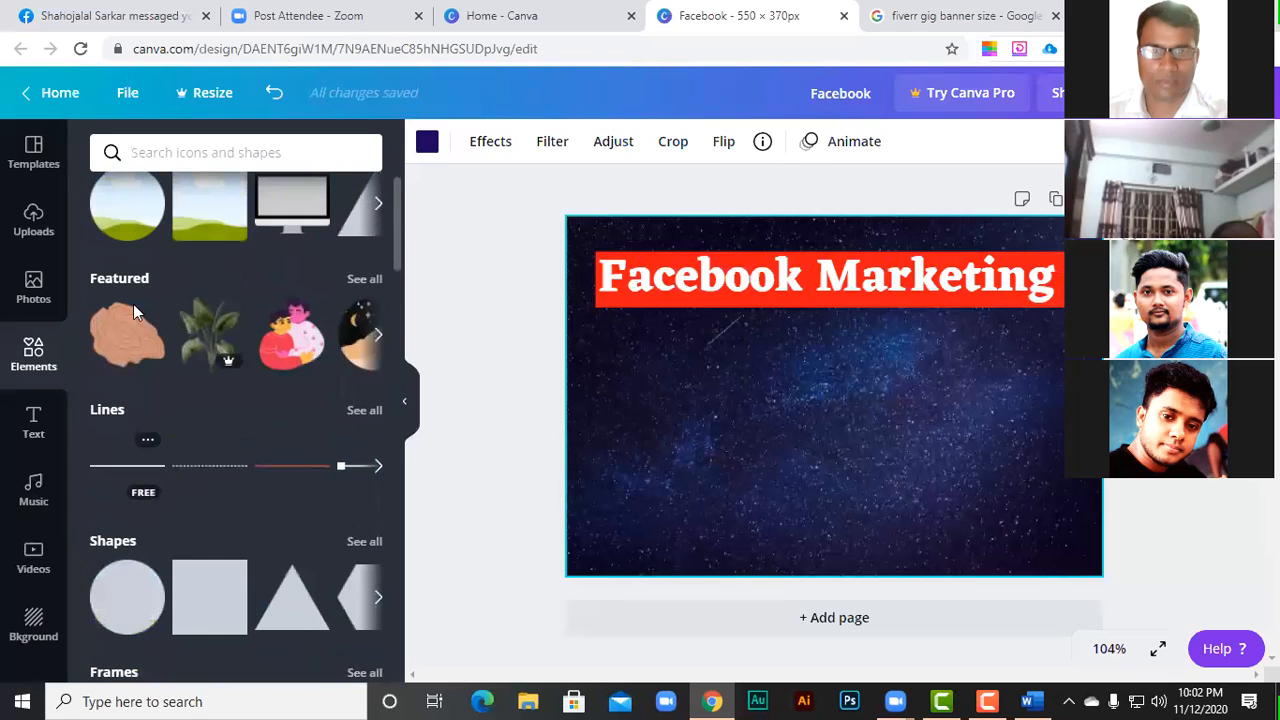
click(128, 290)
drag(888, 486, 961, 535)
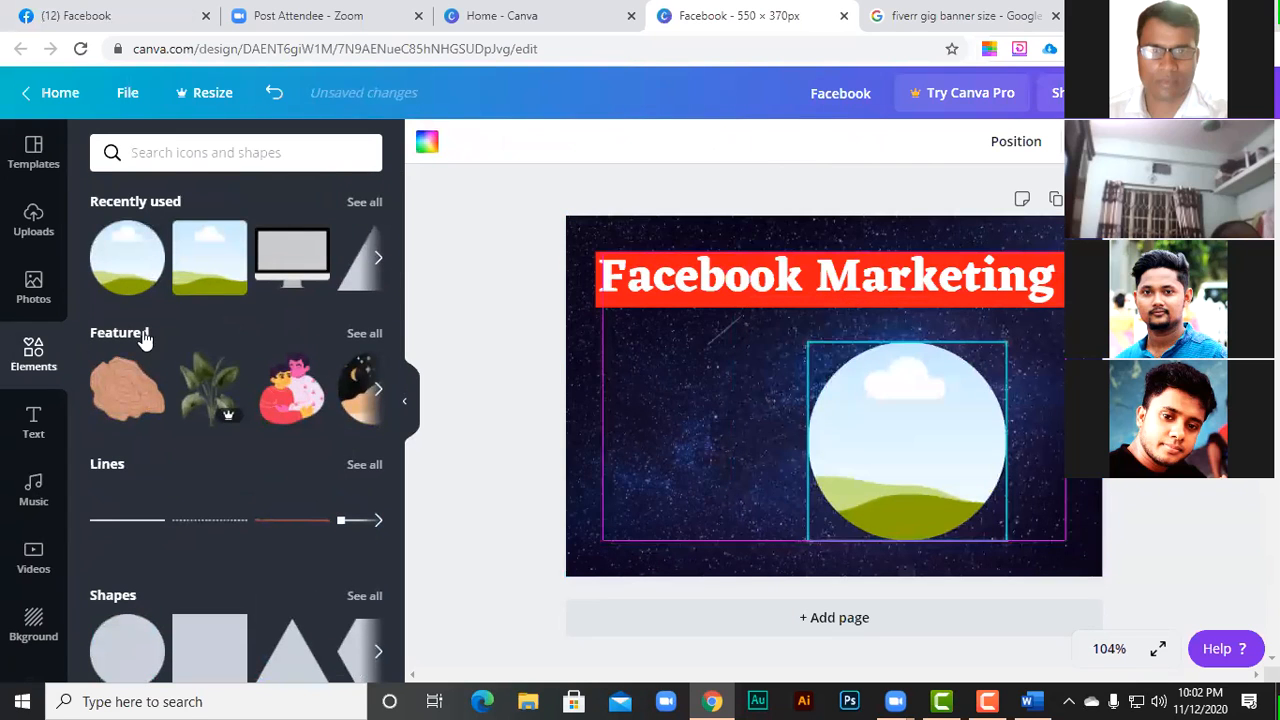
- Add the uploaded portrait photo to the banner and place it to the left of the circular frame
click(28, 240)
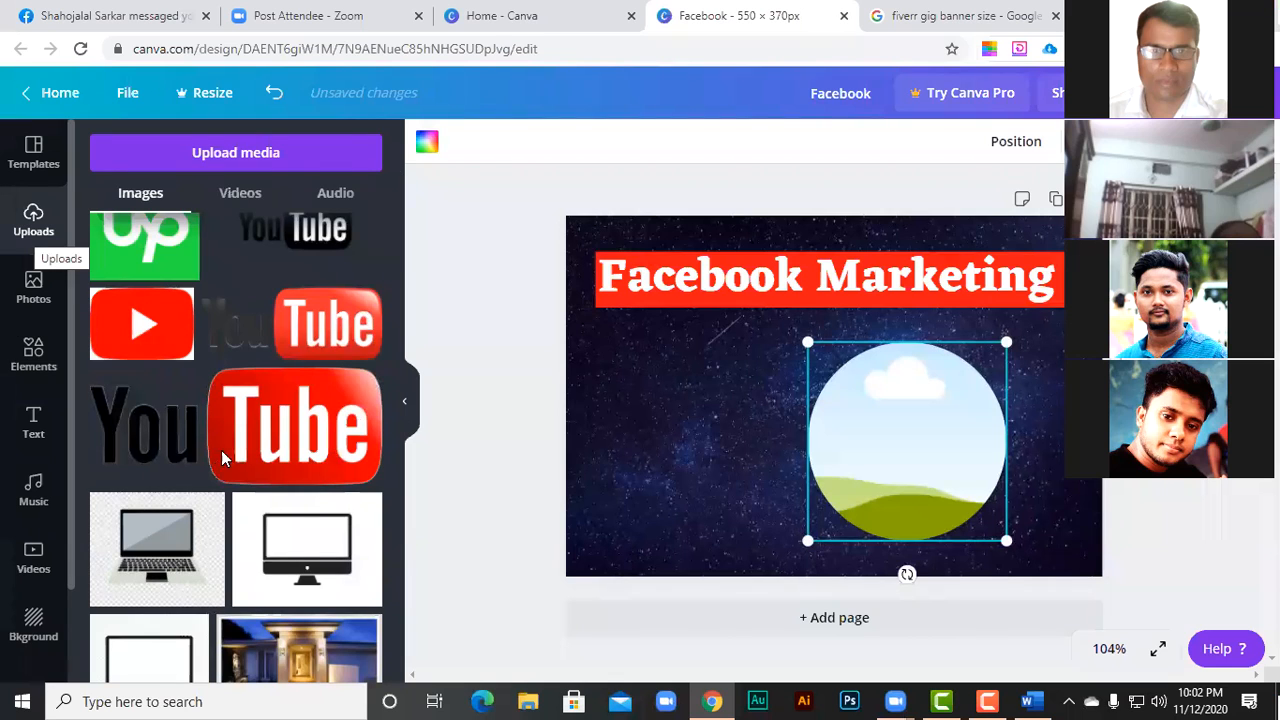
scroll(290, 330, up, 5)
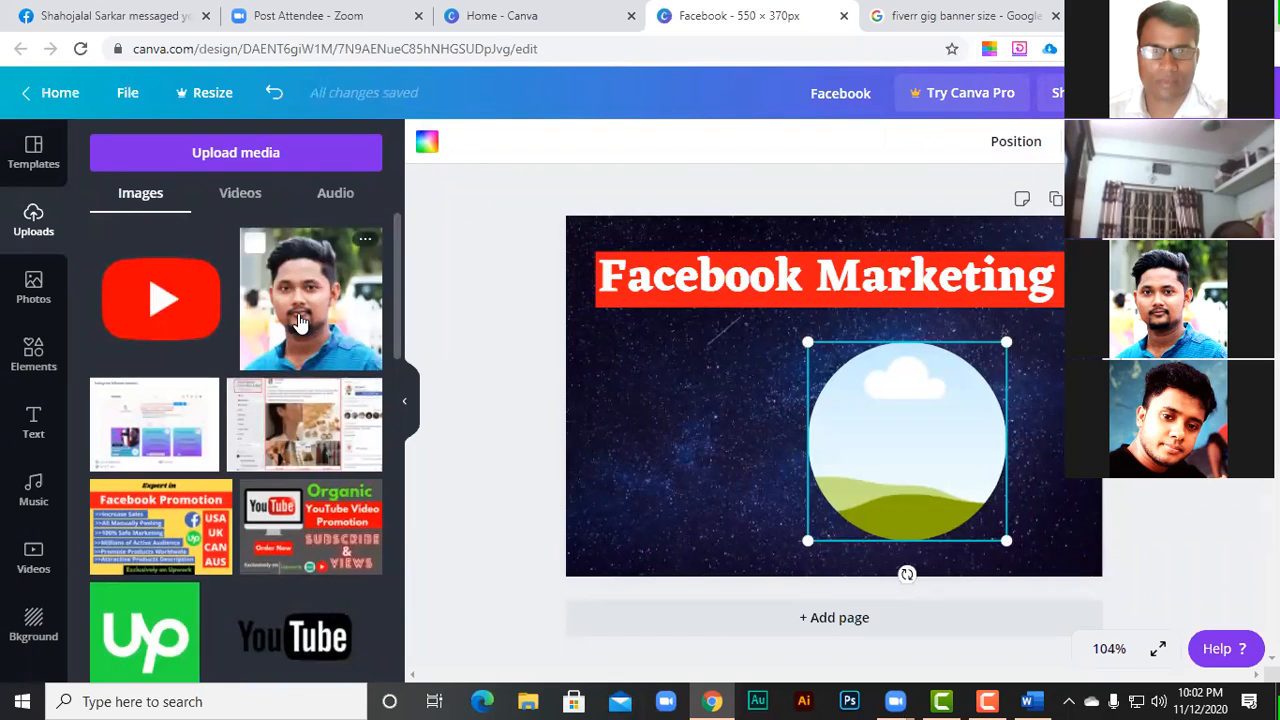
key(ctrl+v)
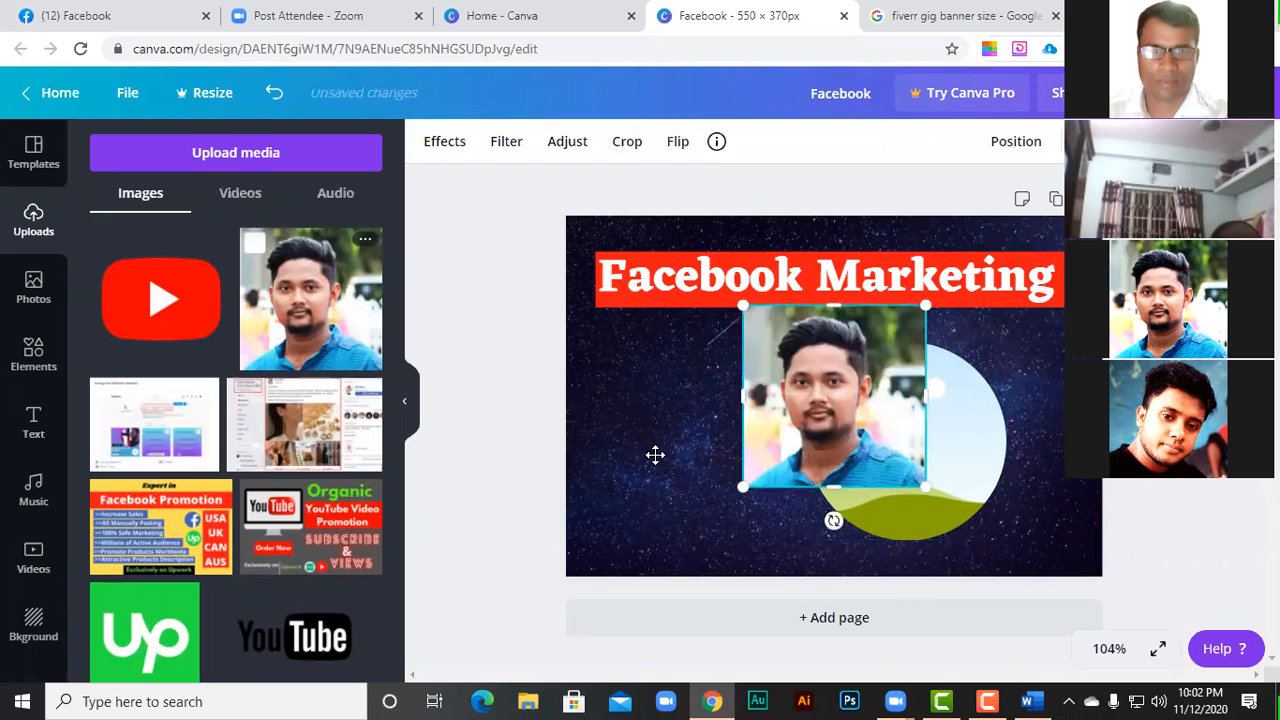
drag(830, 400, 684, 445)
- Drop the portrait photo into the circular frame and shift the filled frame toward the left half of the banner
click(851, 463)
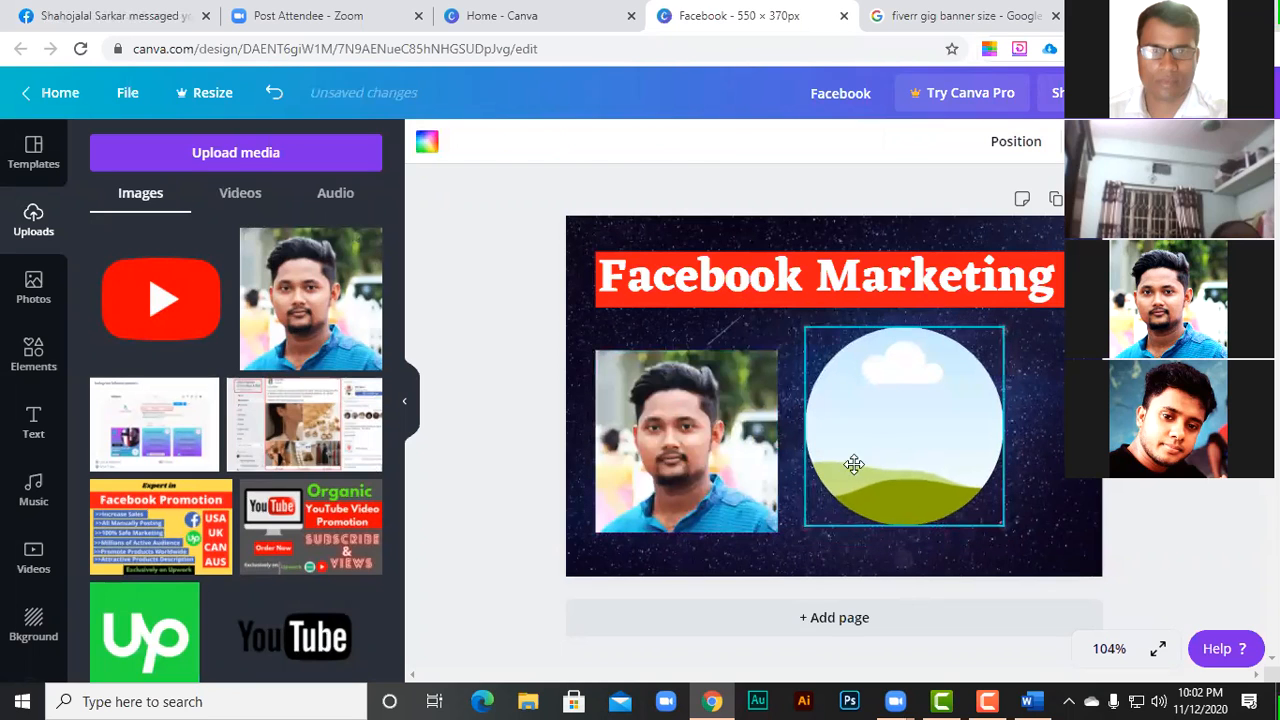
click(672, 460)
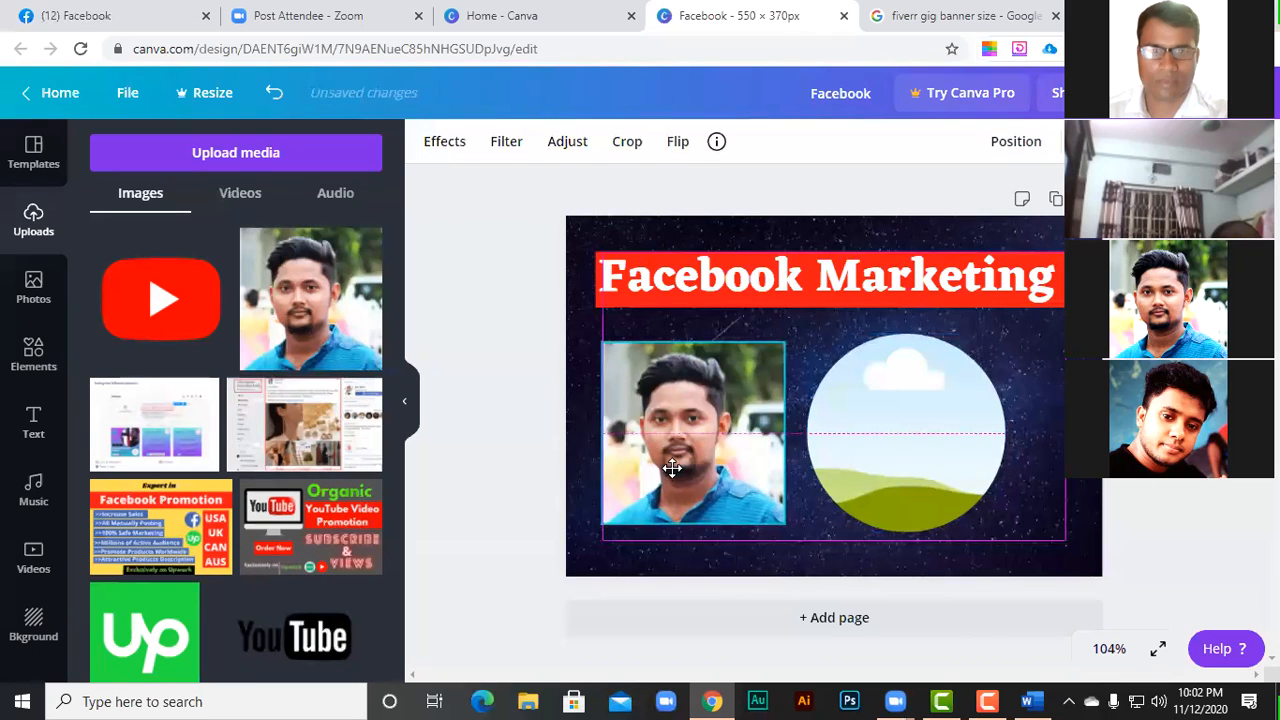
drag(672, 460, 770, 457)
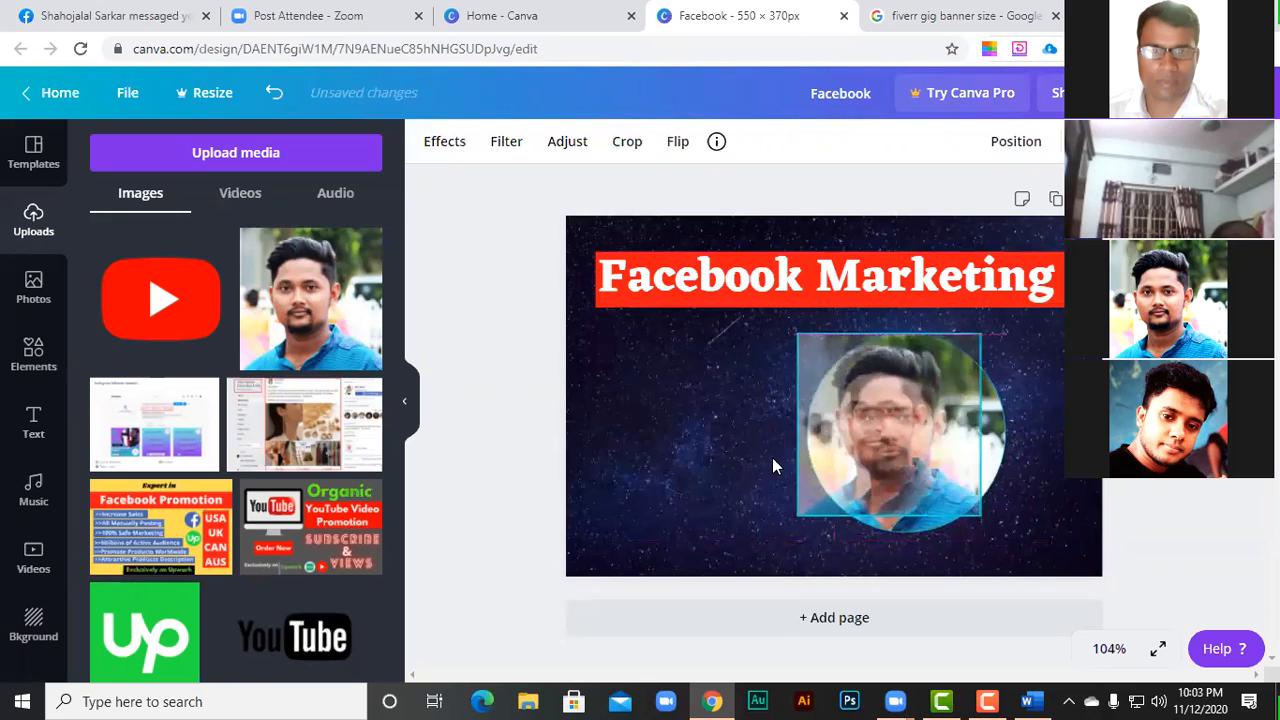
click(876, 464)
drag(875, 465, 744, 457)
click(911, 465)
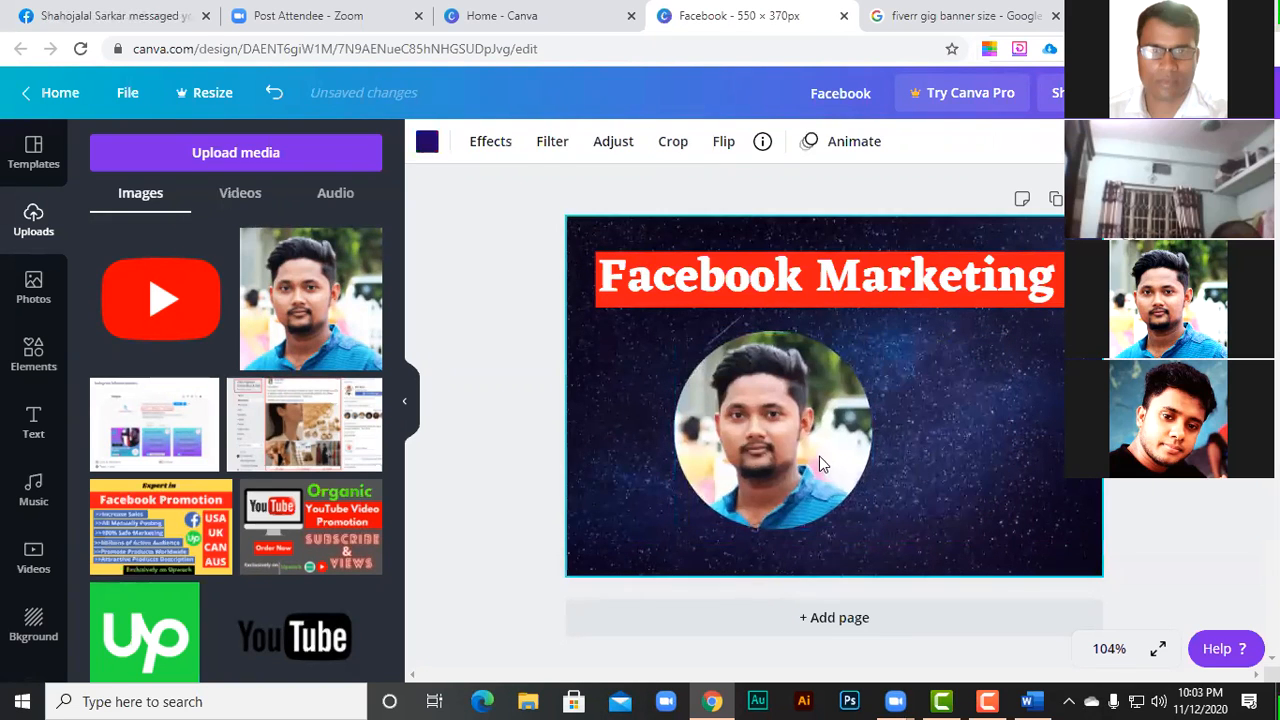
- Shrink the circular portrait to about two thirds of its size and deselect it
click(866, 520)
drag(868, 526, 837, 469)
click(432, 404)
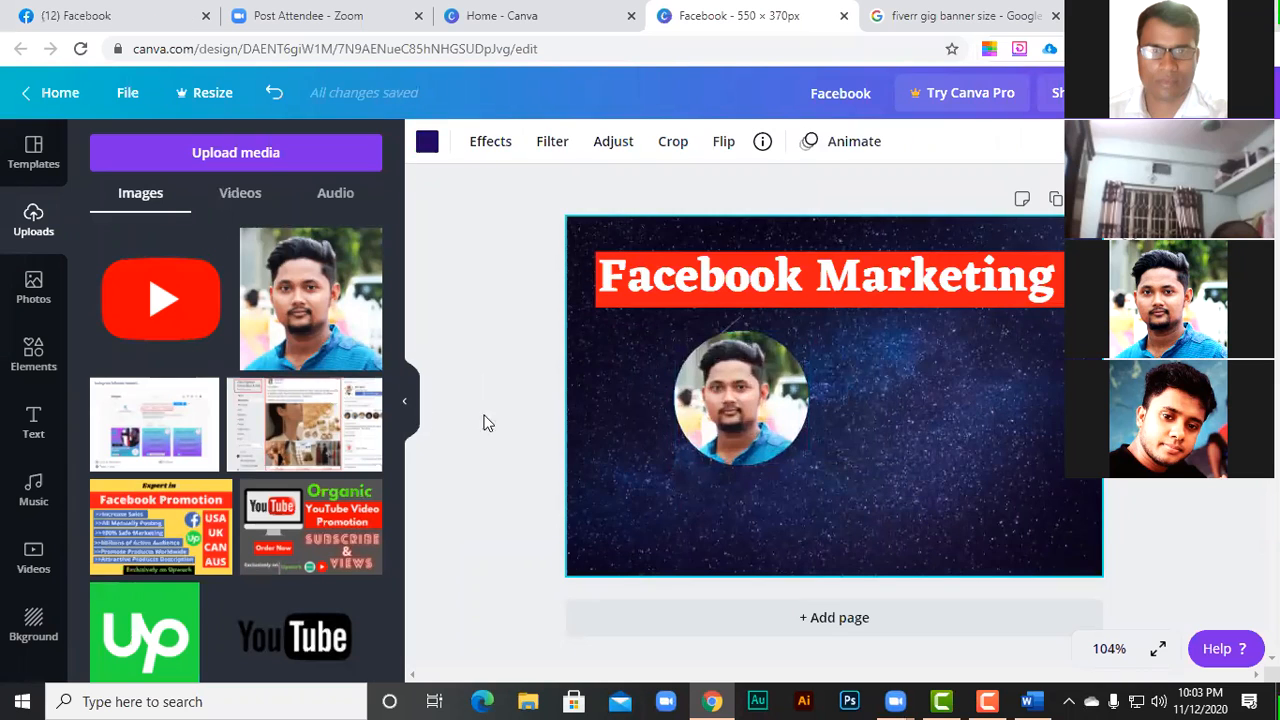
- Position the circular portrait near the banner's right edge, at mid-height below the heading strip, and deselect it
mouse_move(820, 437)
mouse_down()
mouse_move(820, 449)
mouse_move(743, 457)
mouse_move(802, 460)
mouse_move(811, 444)
mouse_move(842, 444)
mouse_up()
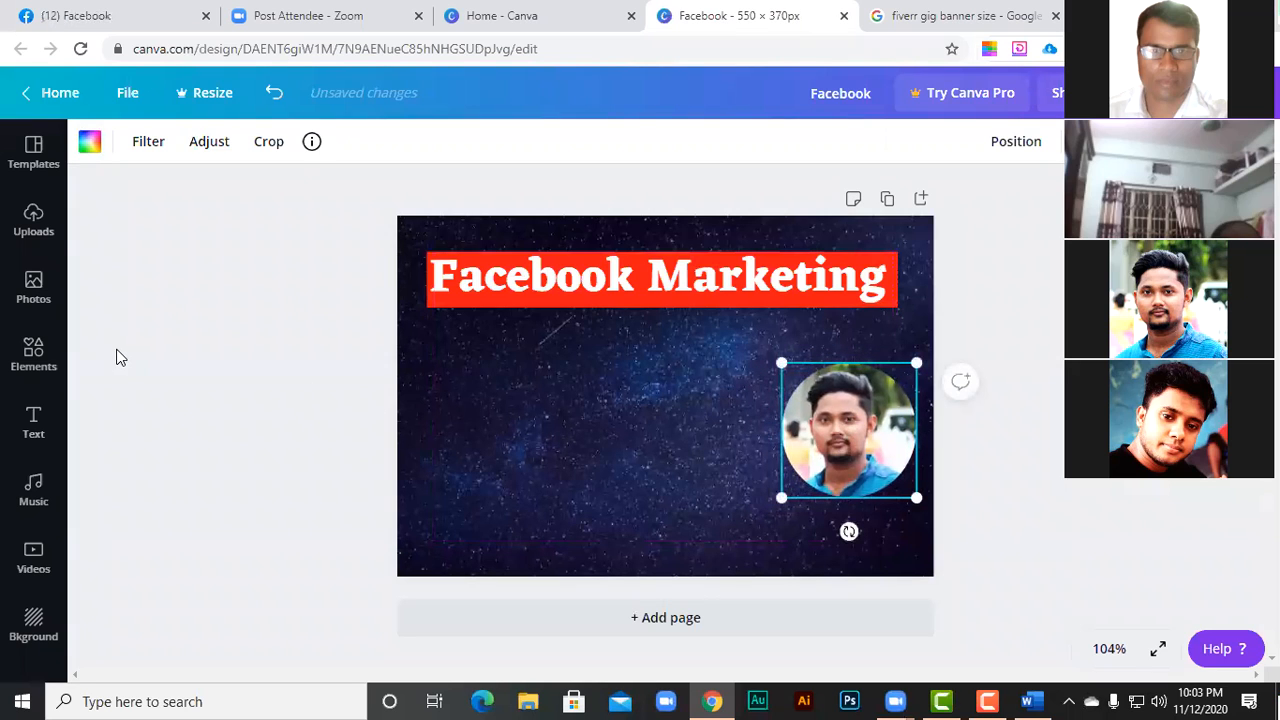
drag(812, 439, 804, 442)
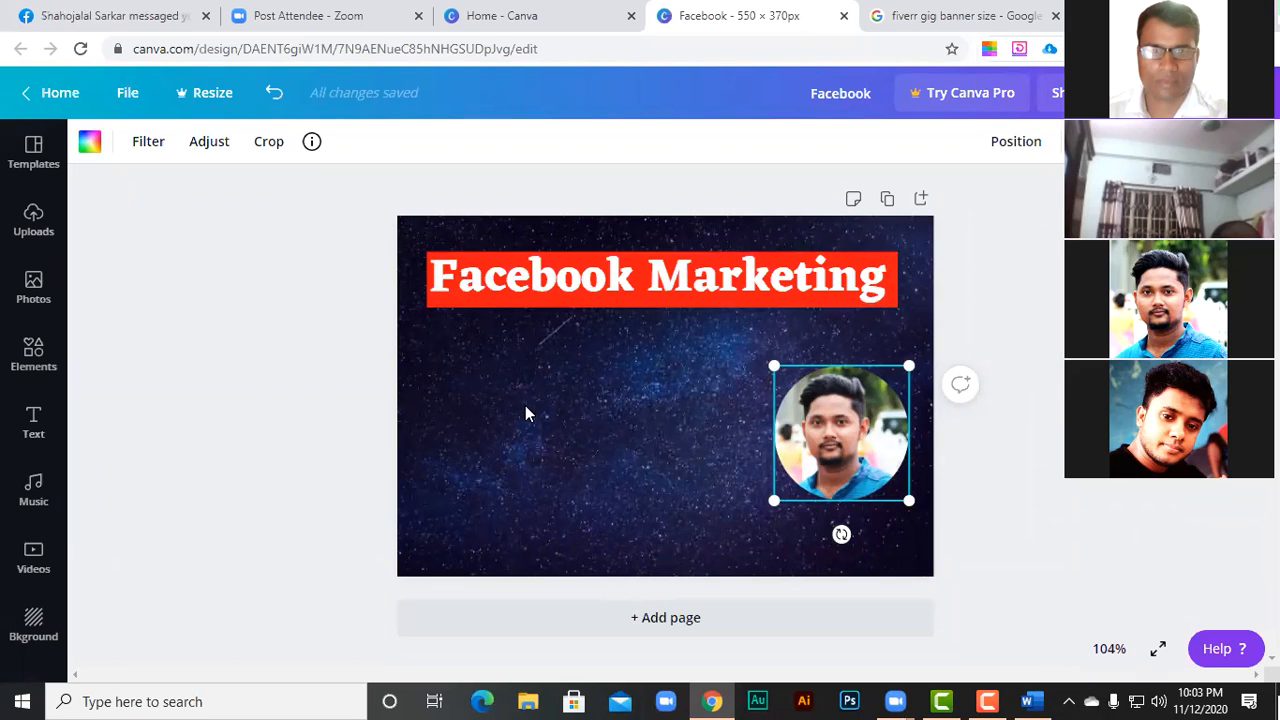
click(336, 402)
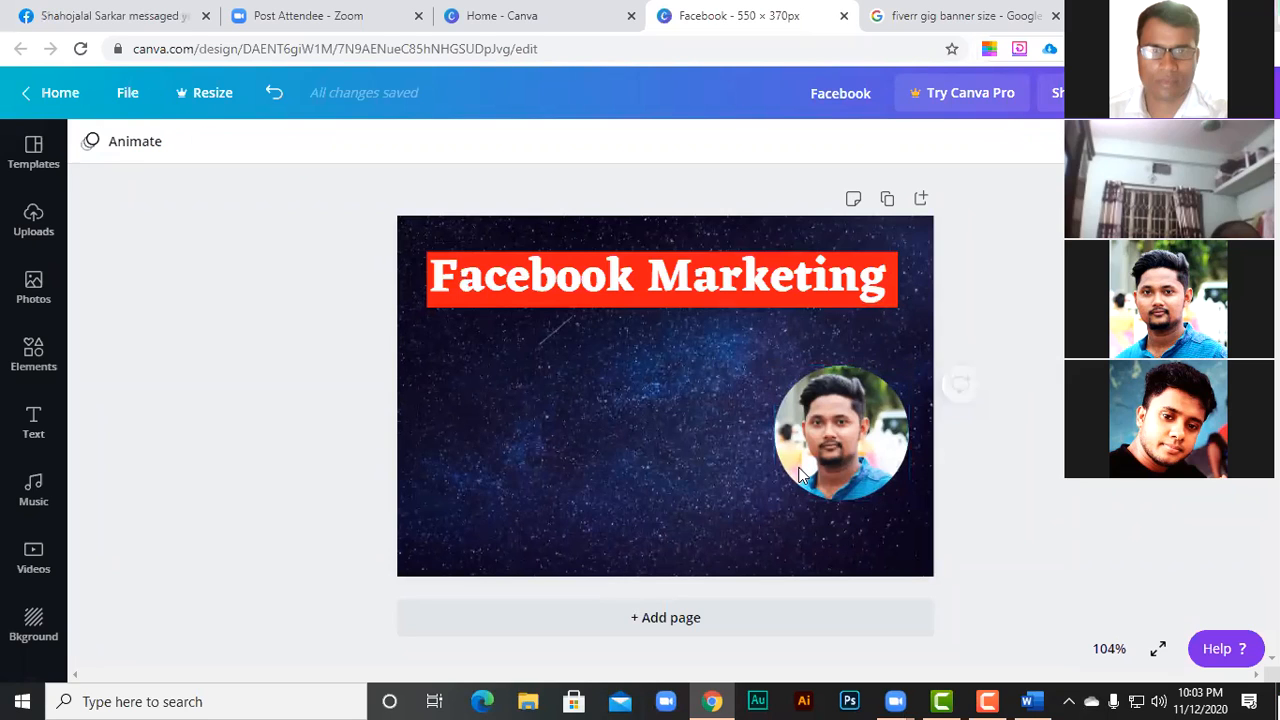
click(810, 460)
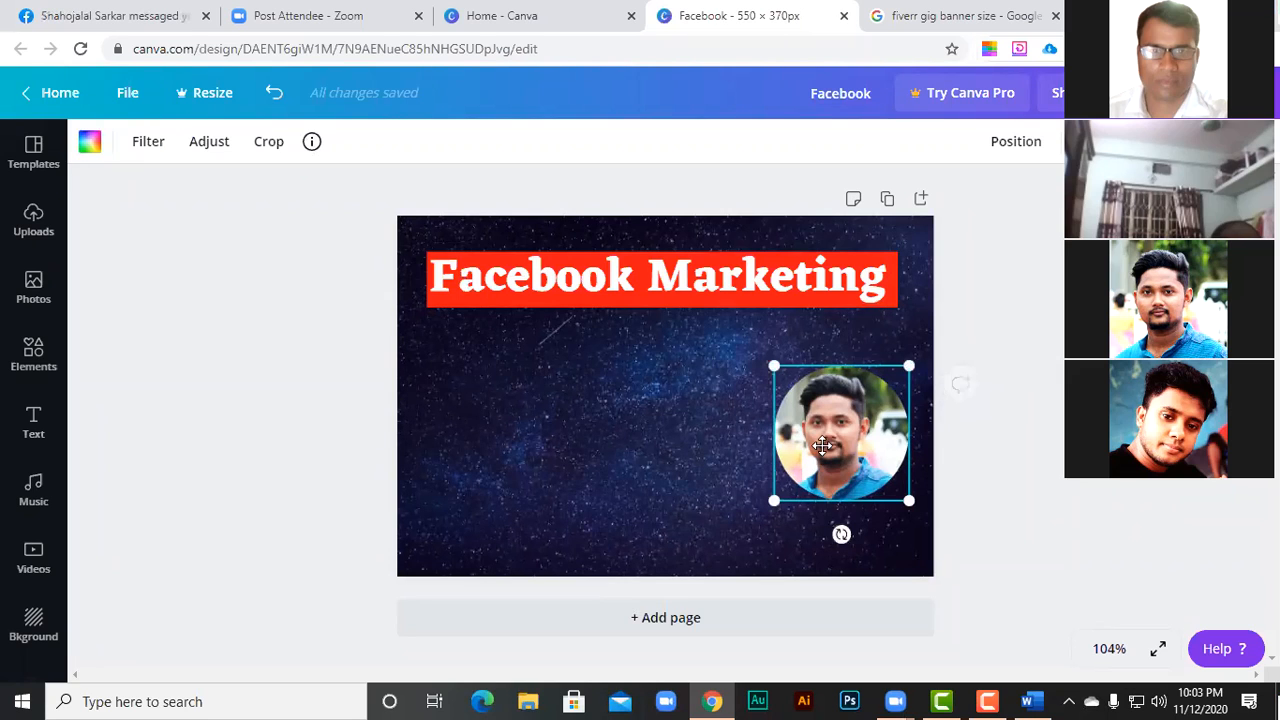
drag(821, 444, 821, 433)
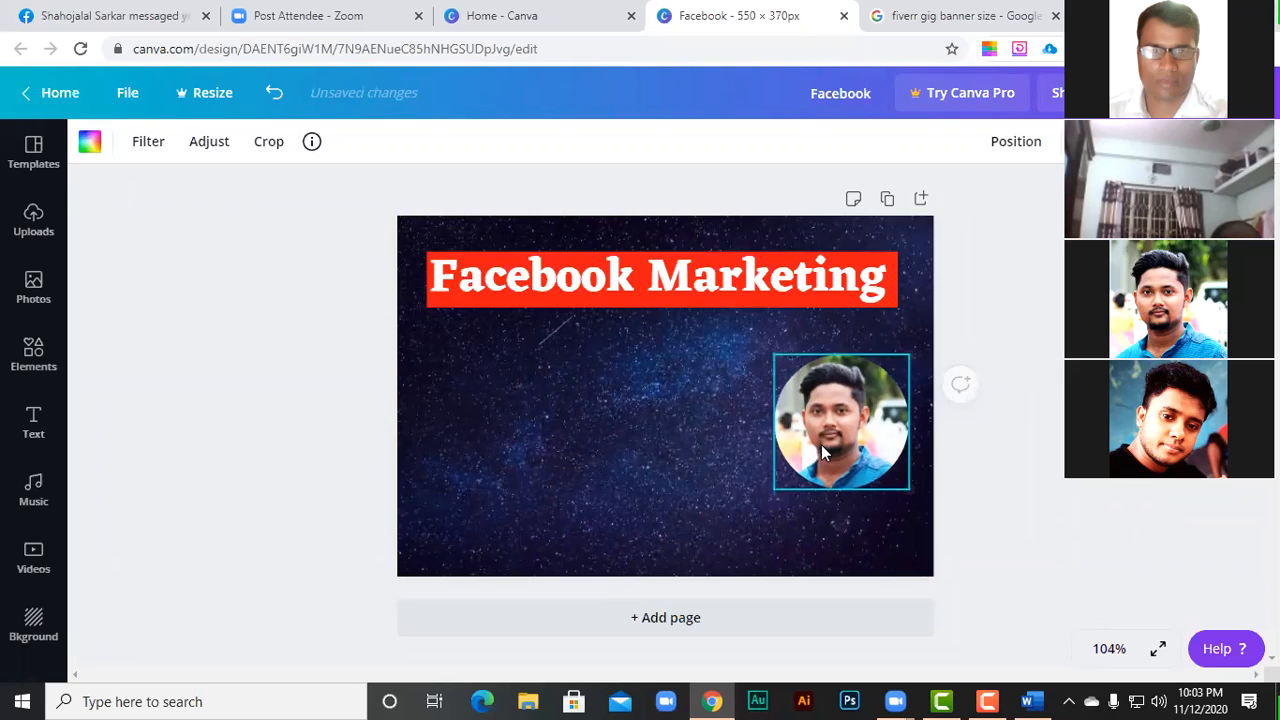
click(245, 365)
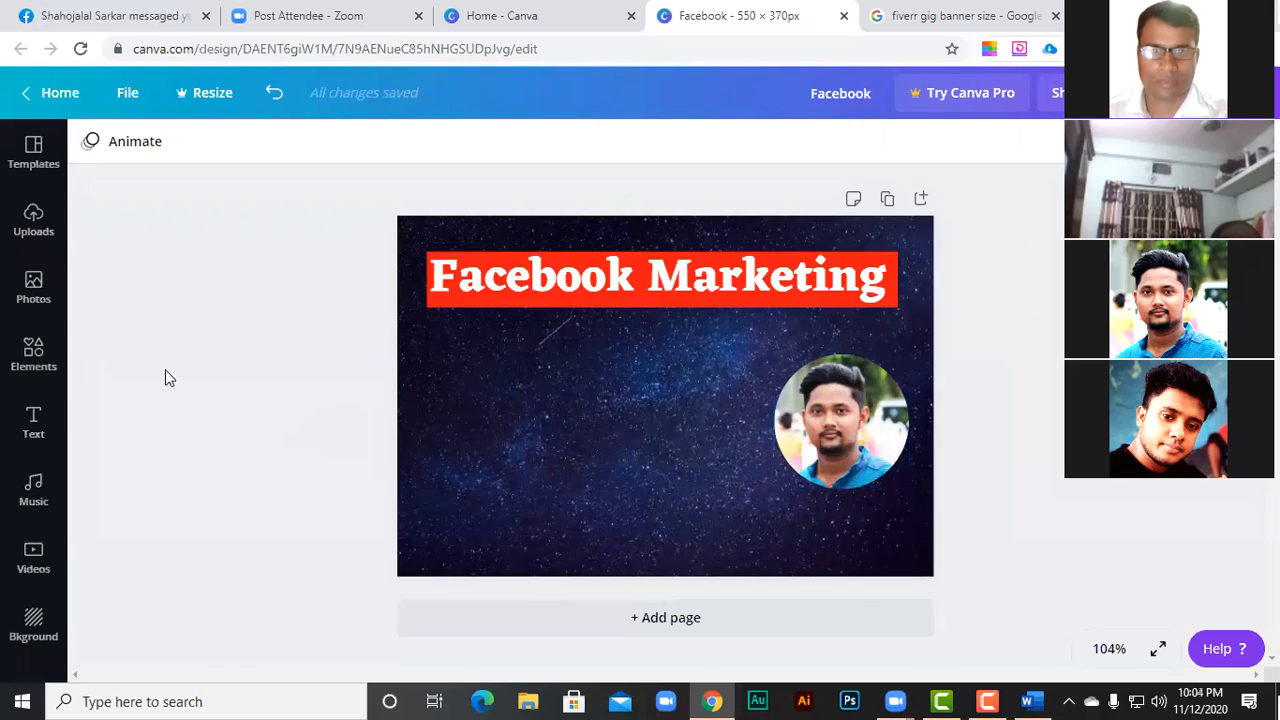
- Add a subheading reading "All Manually posting" to the banner
click(35, 355)
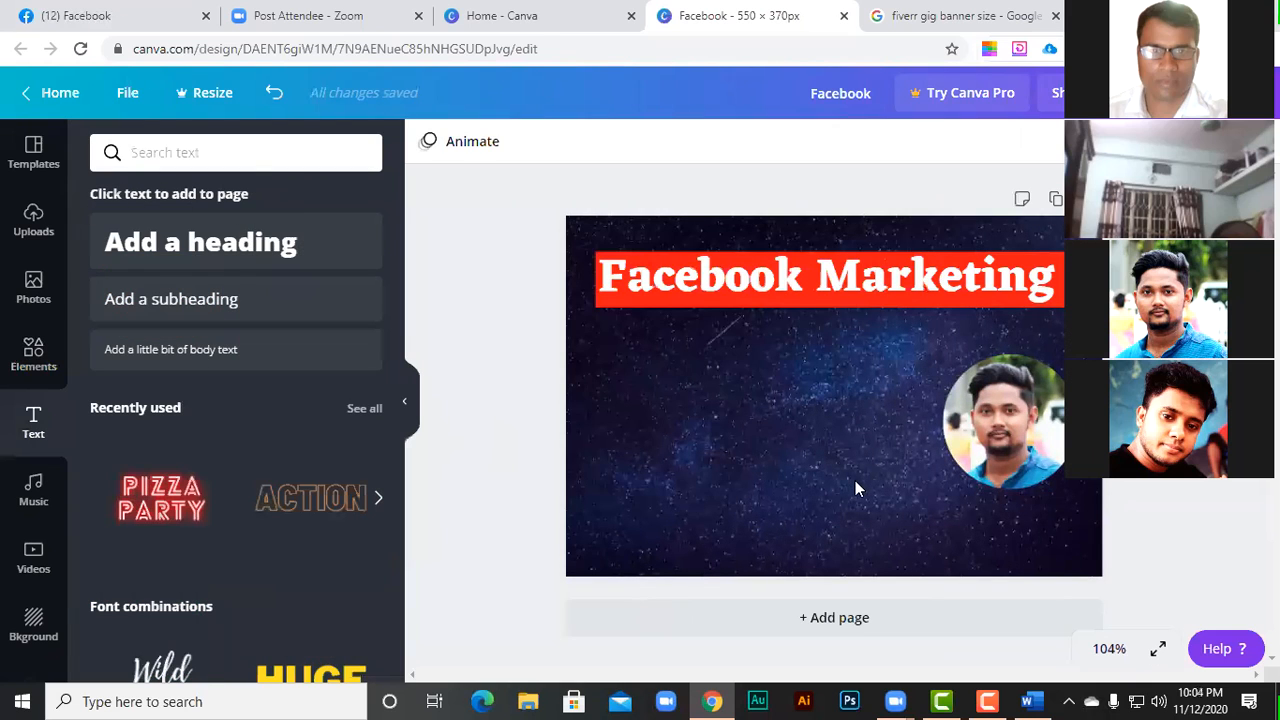
click(171, 299)
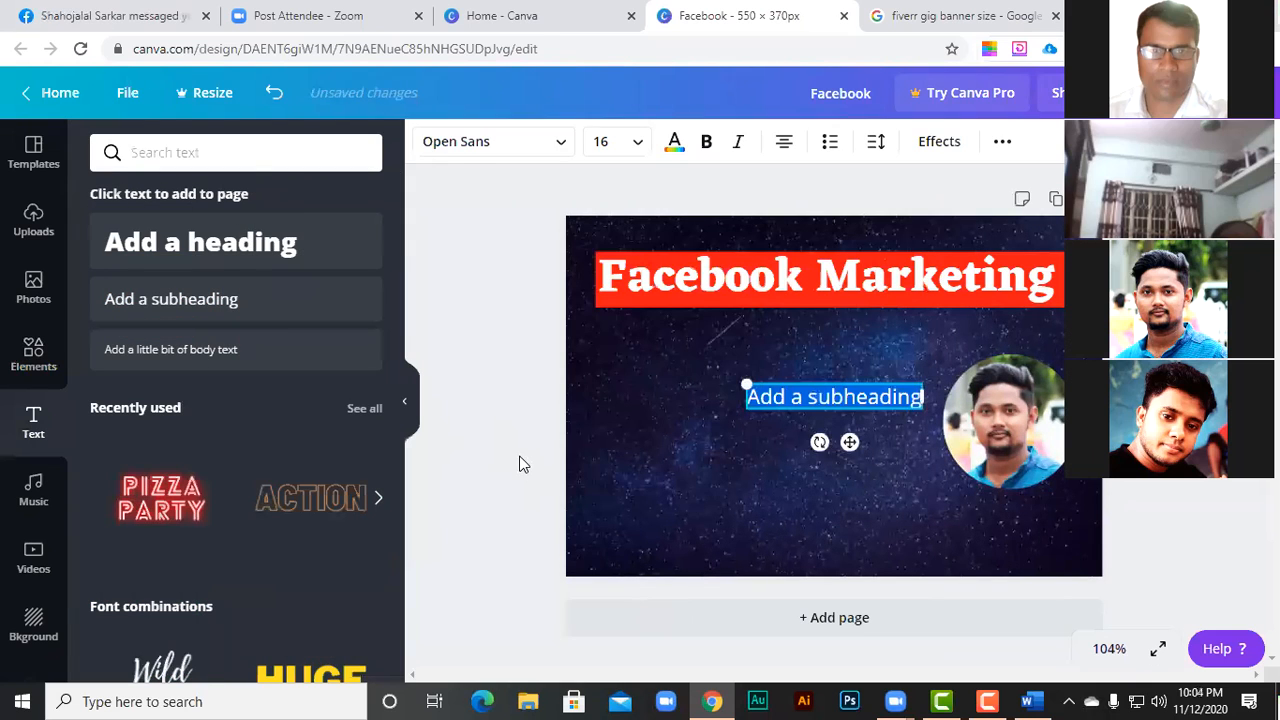
text(All)
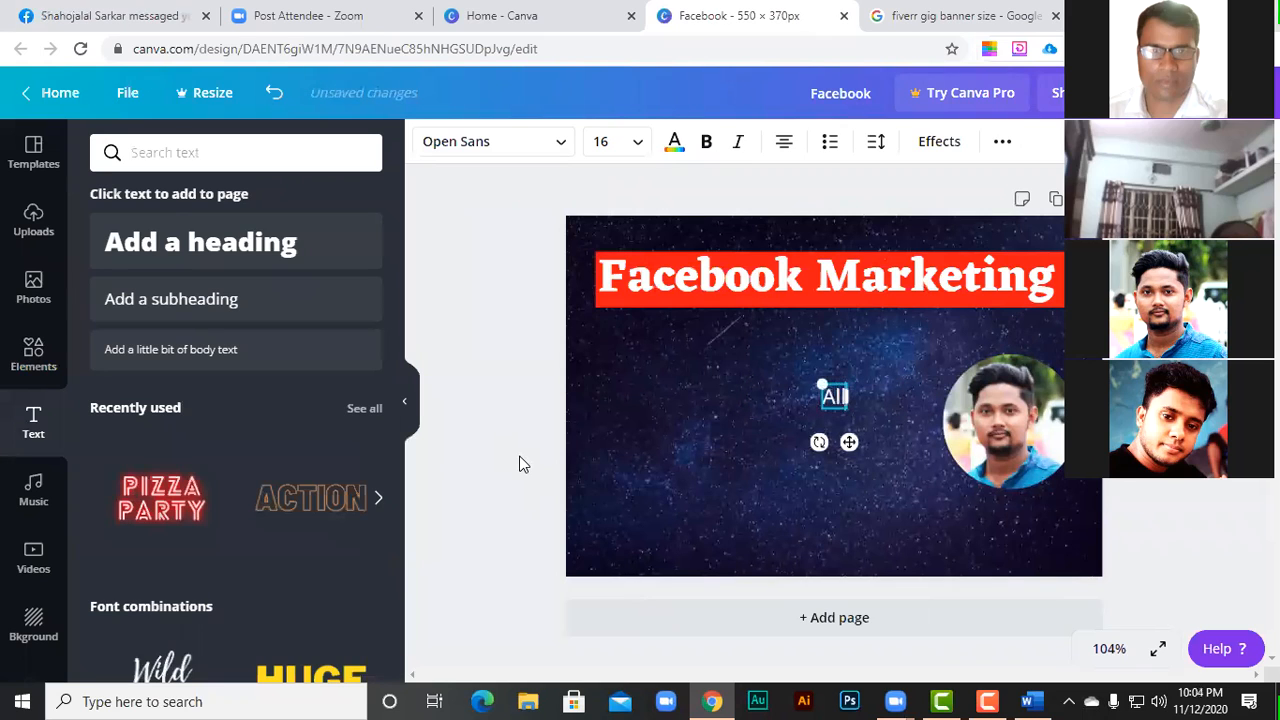
text( Manually)
key(BackSpace)
text(ually)
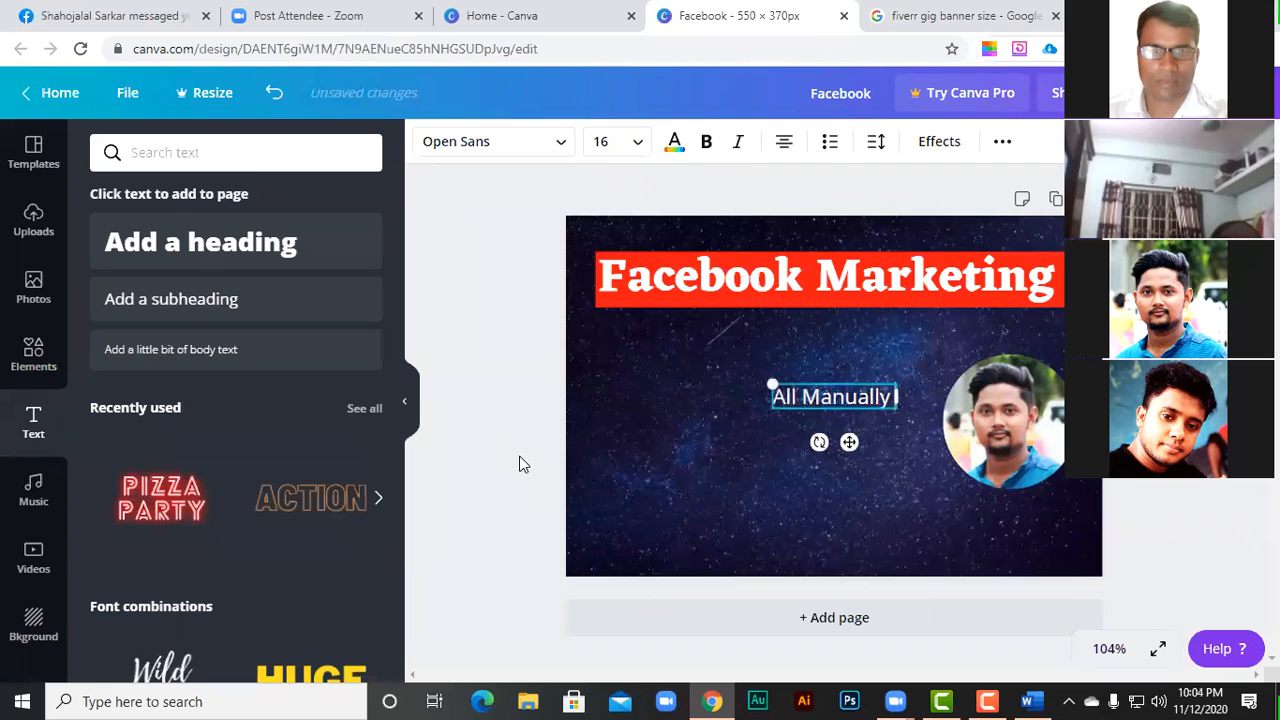
text( posting)
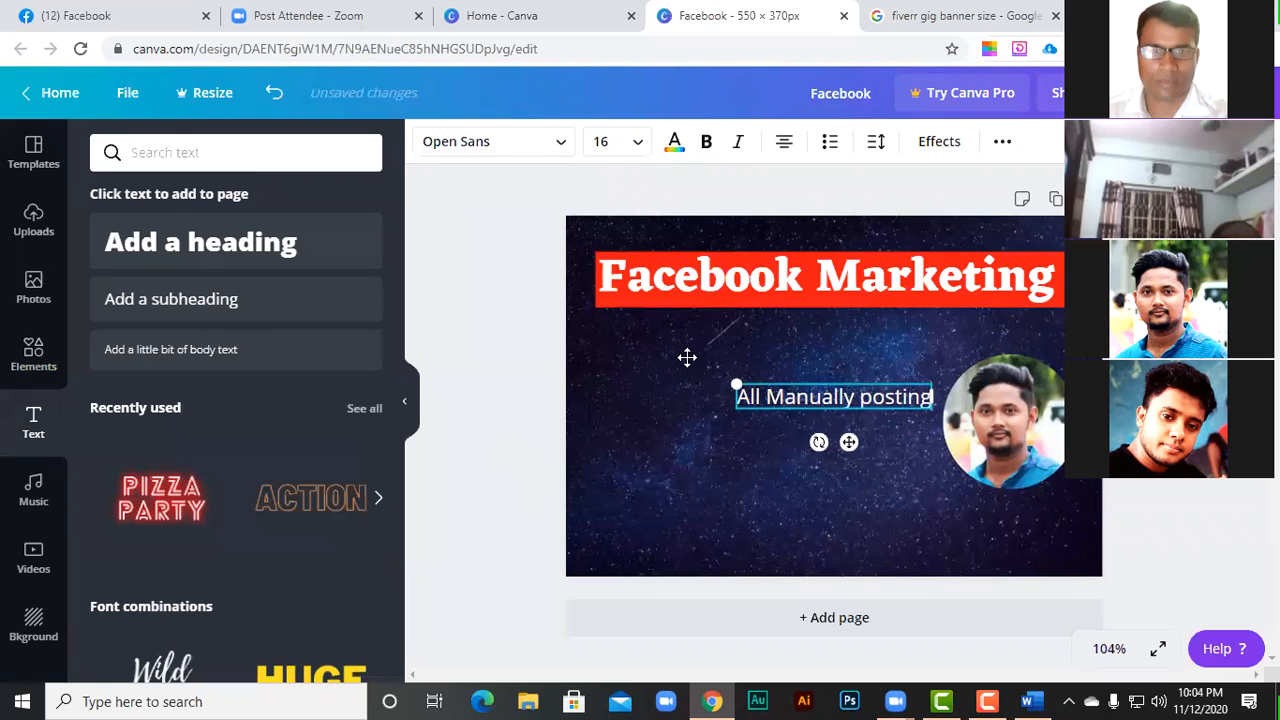
- Move "All Manually posting" under the heading strip's left end and add a second subheading reading "WorldWide Marketing"
click(570, 379)
key(ctrl+z)
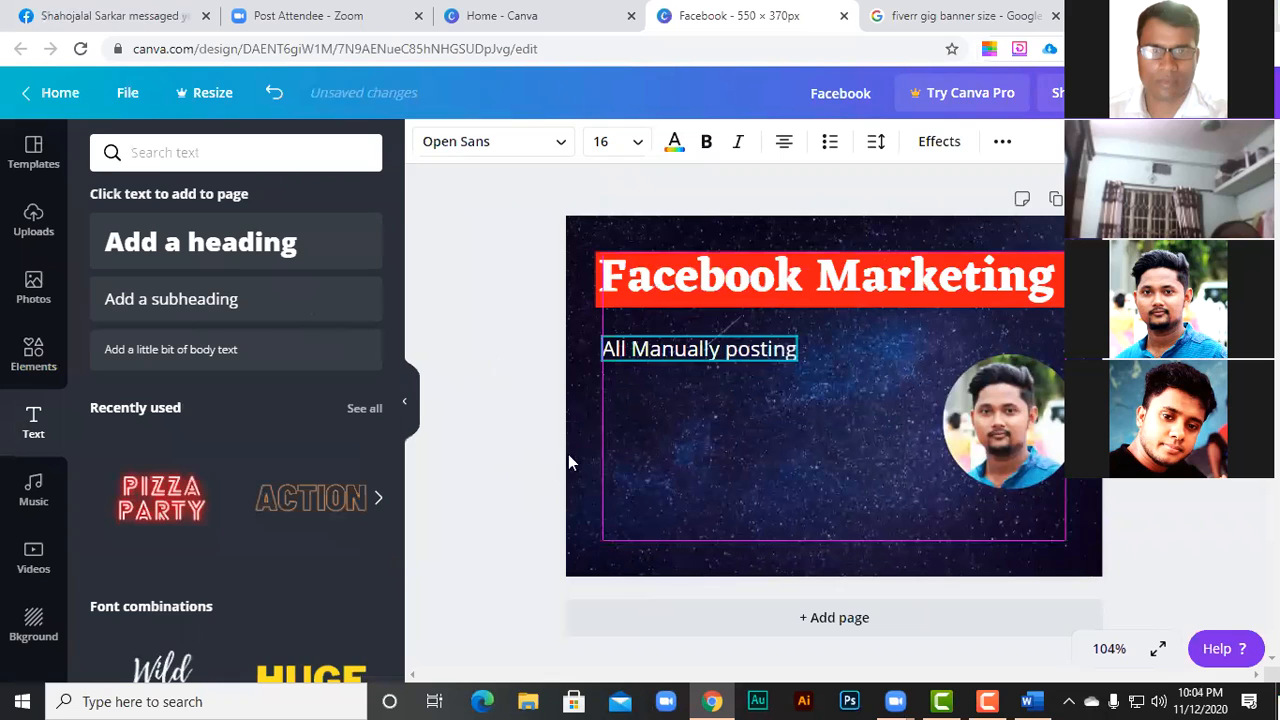
click(797, 398)
key(t)
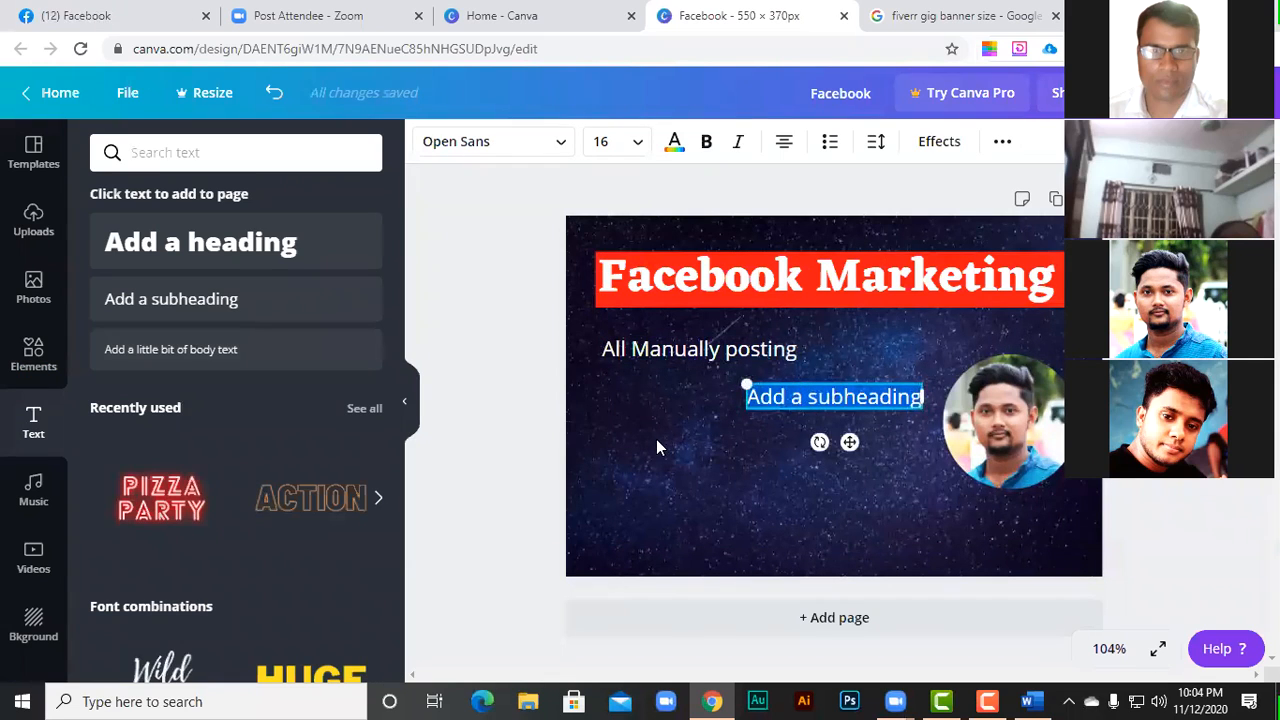
text(W)
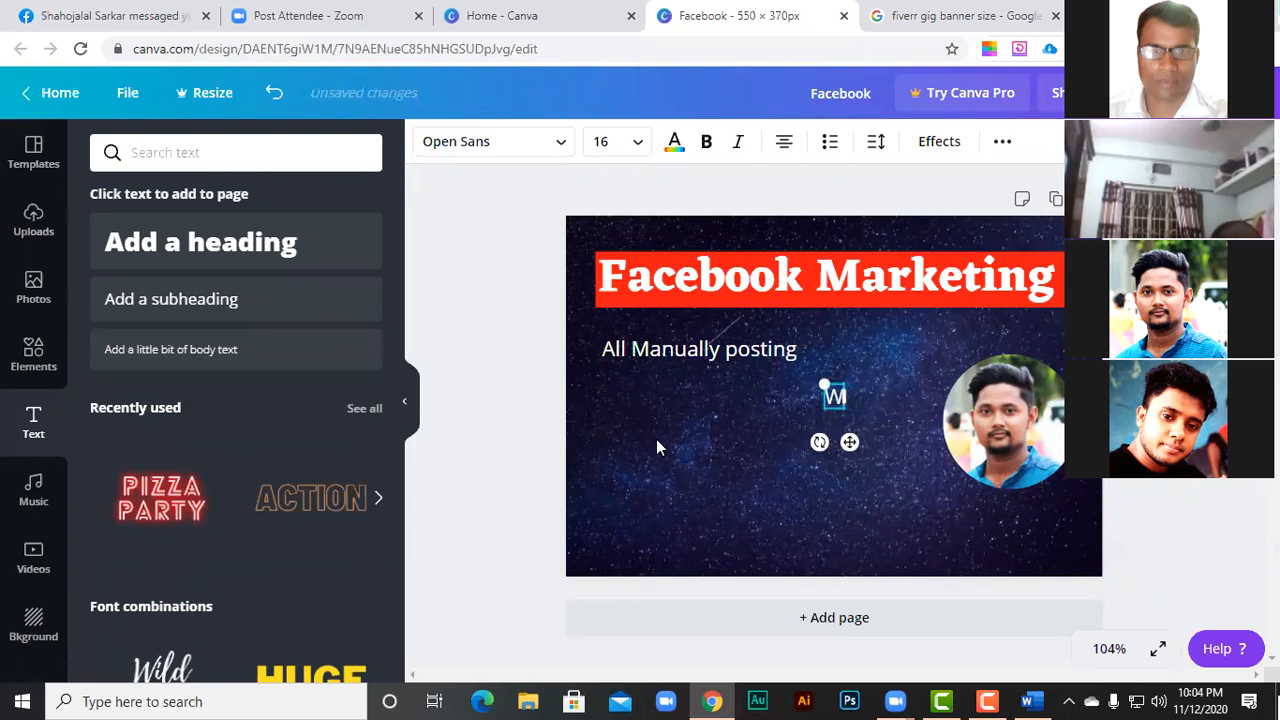
text(orld)
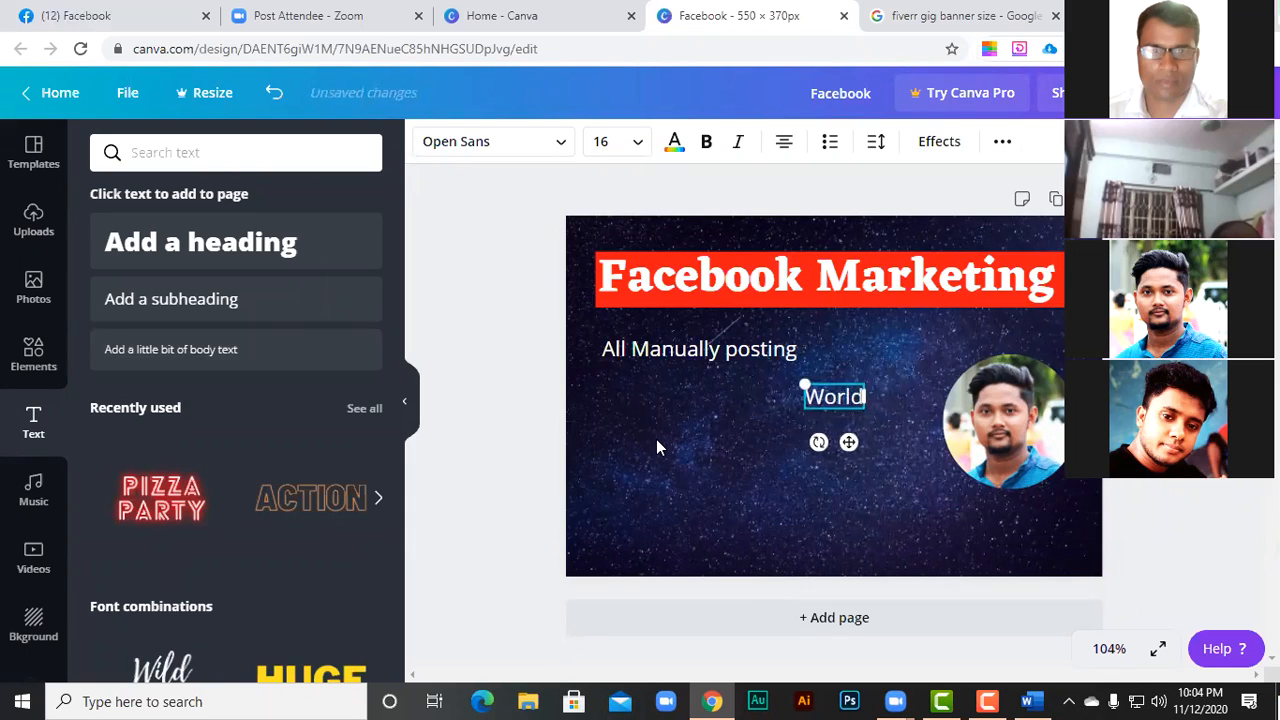
text(Wide )
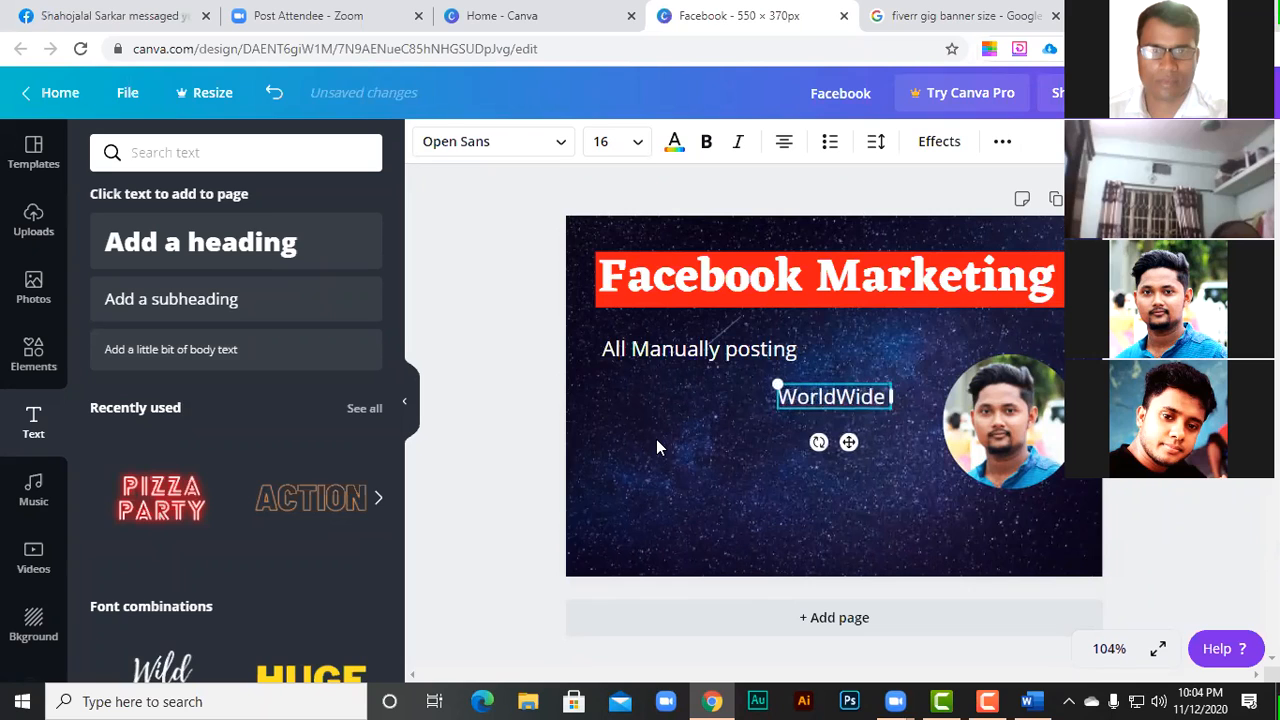
text(Marketing)
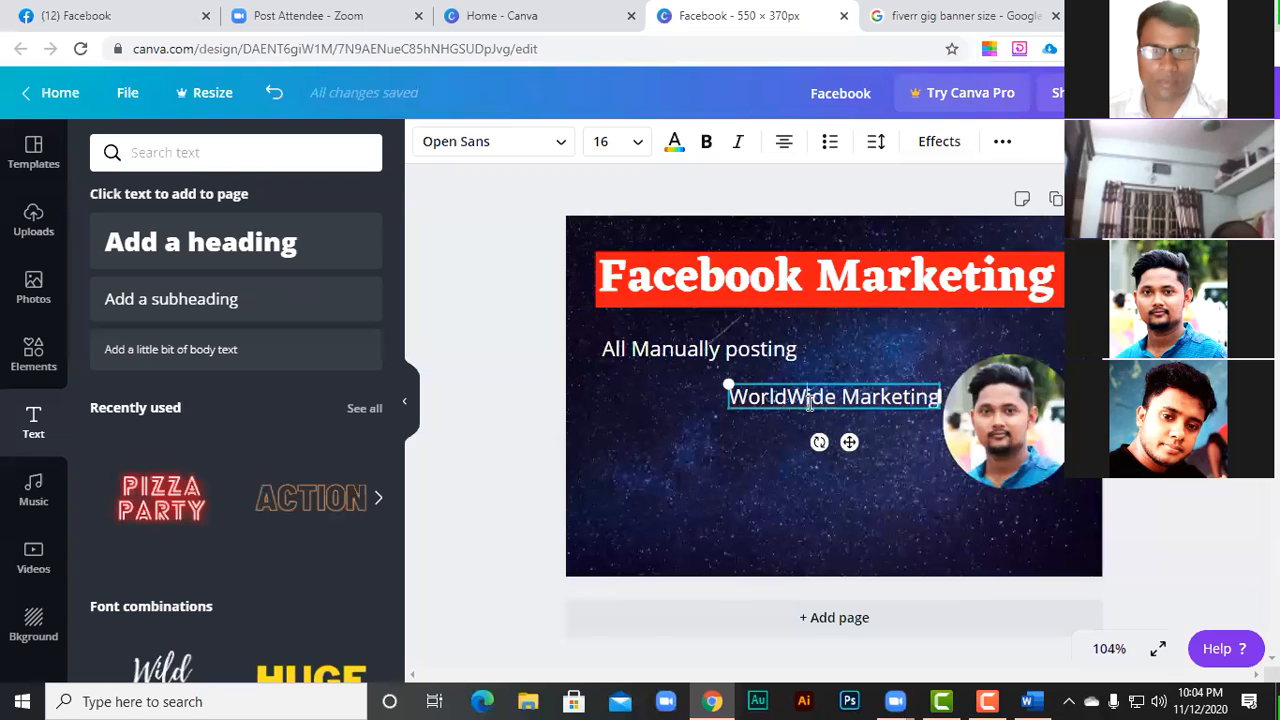
- Correct the second subheading to "Worldwide Marketing" and place it directly below "All Manually posting", aligned at the left
click(810, 397)
key(BackSpace)
text(w)
click(714, 396)
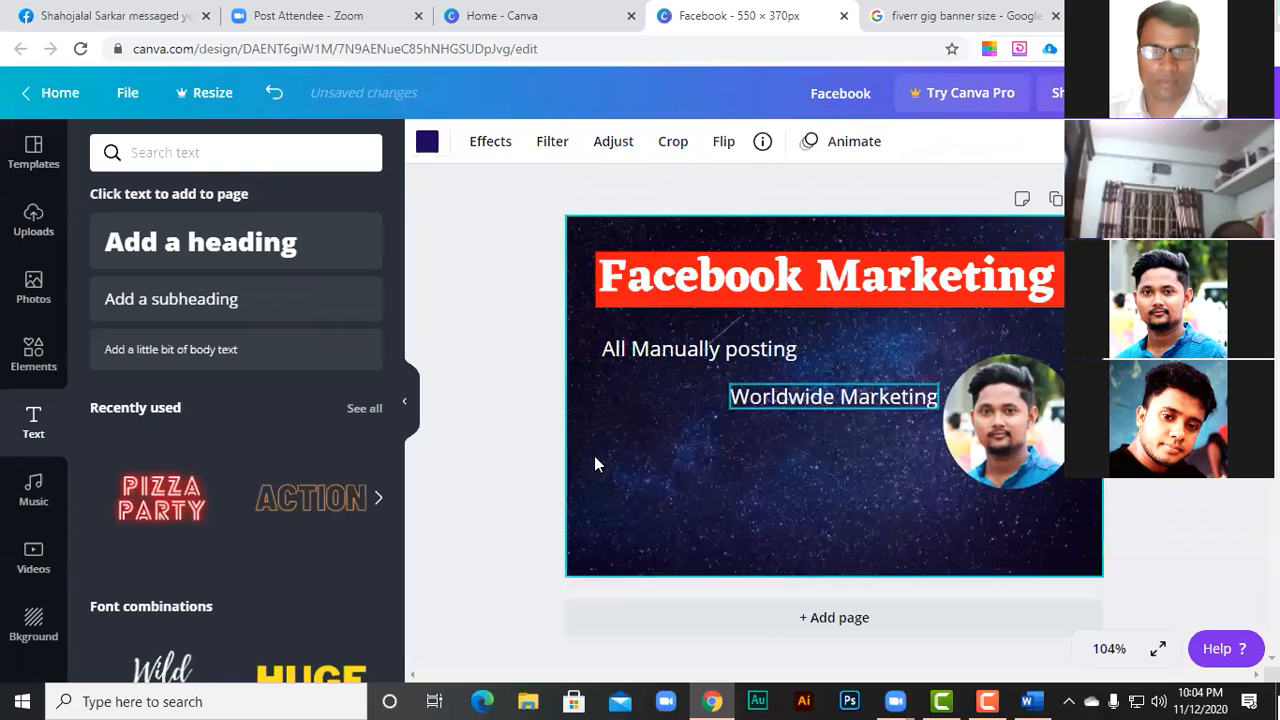
click(489, 441)
- Add a third subheading reading "On time delivery" and place it left-aligned below "Worldwide Marketing"
click(171, 299)
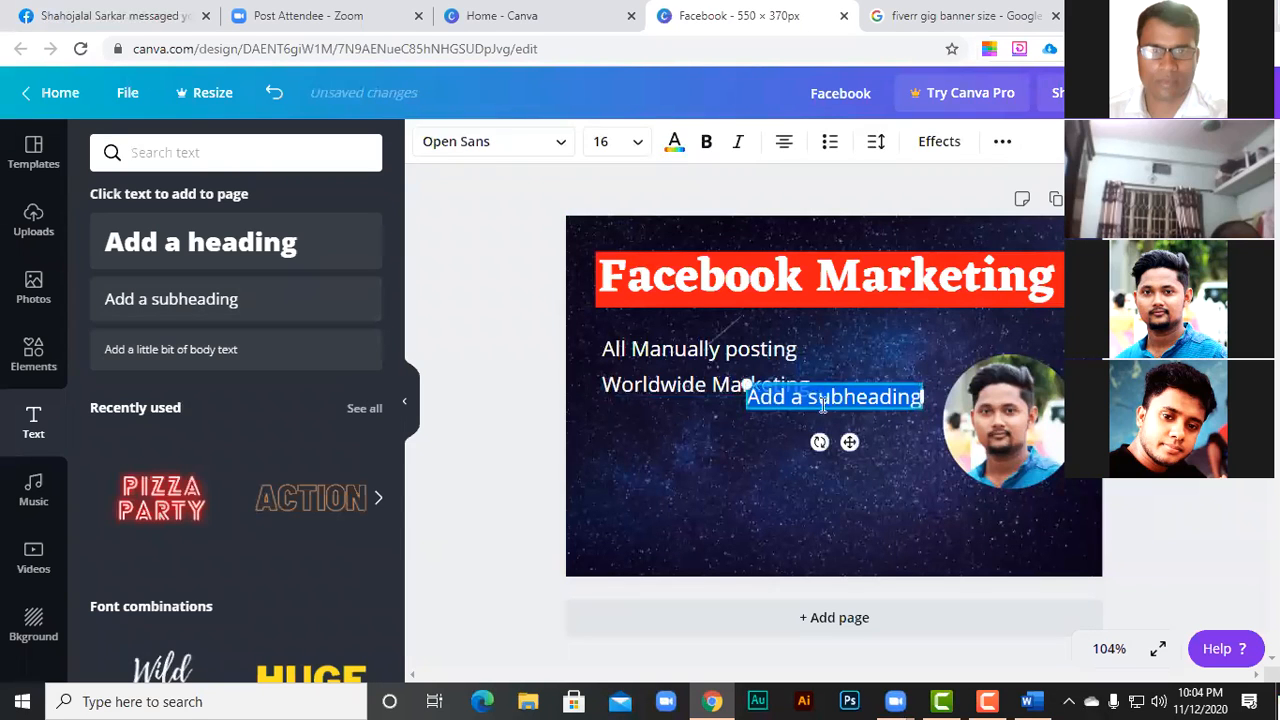
drag(823, 415, 823, 441)
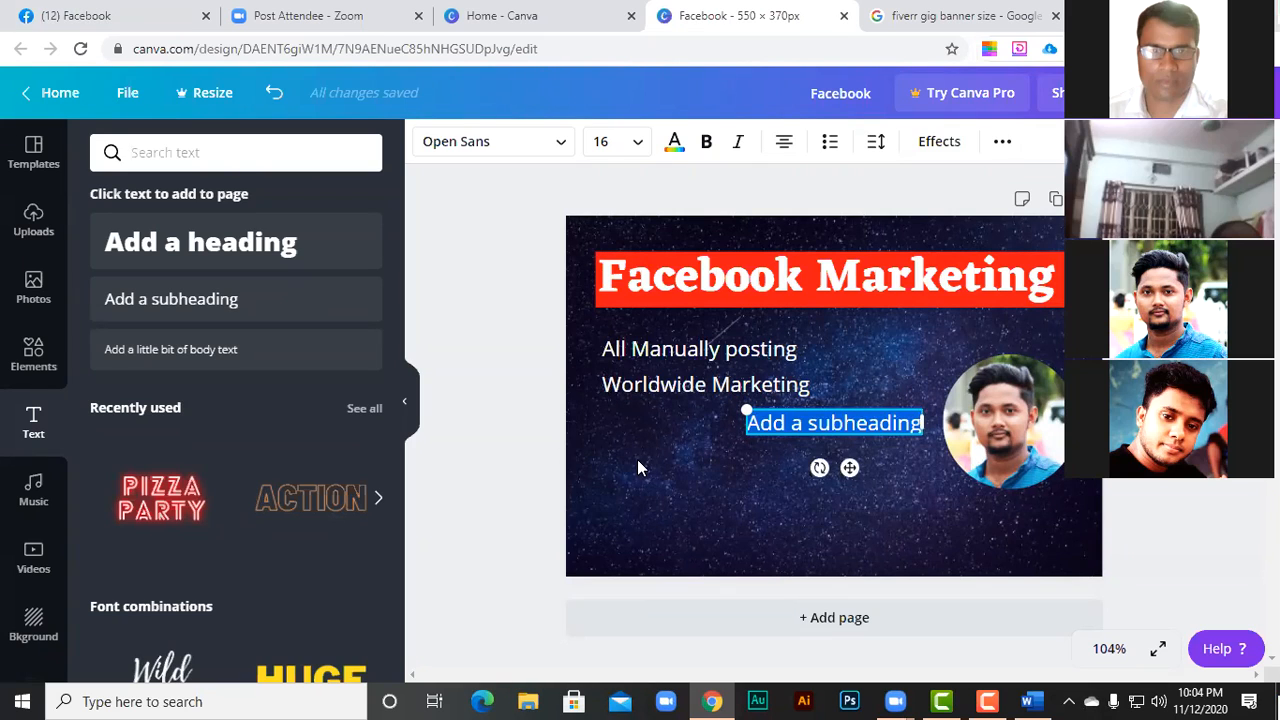
text(On time )
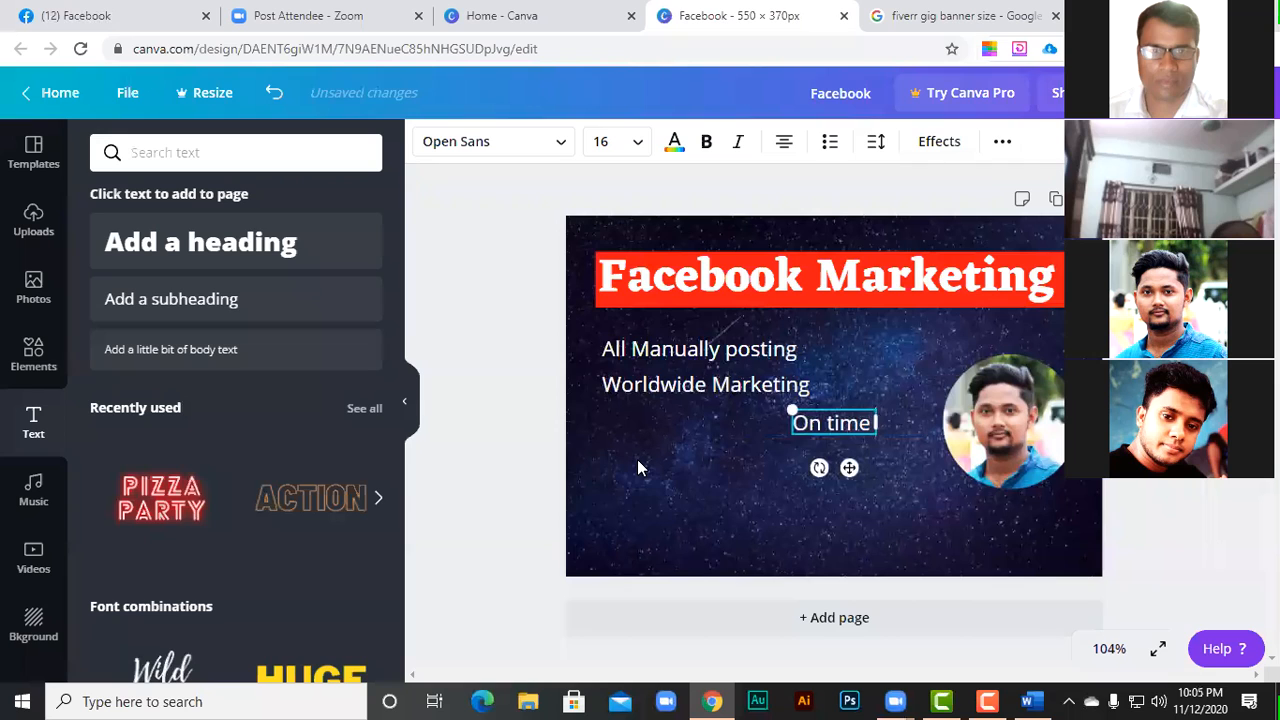
text(delivery)
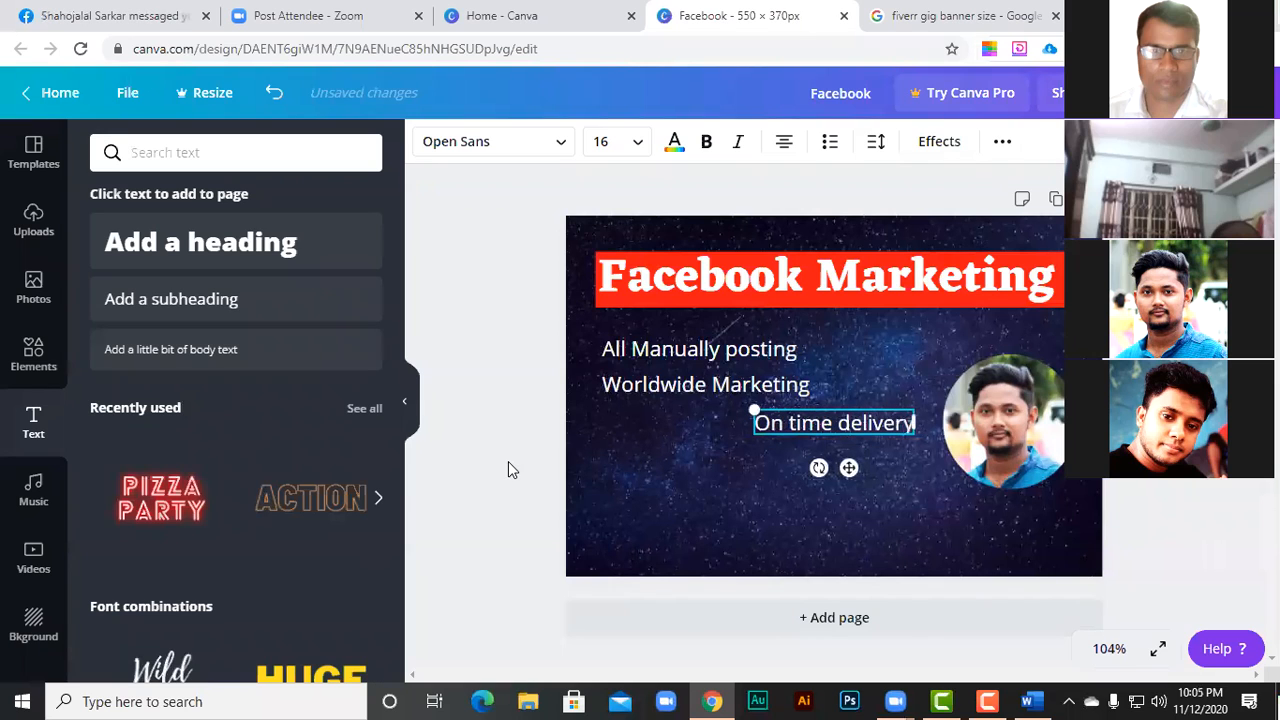
drag(770, 423, 618, 423)
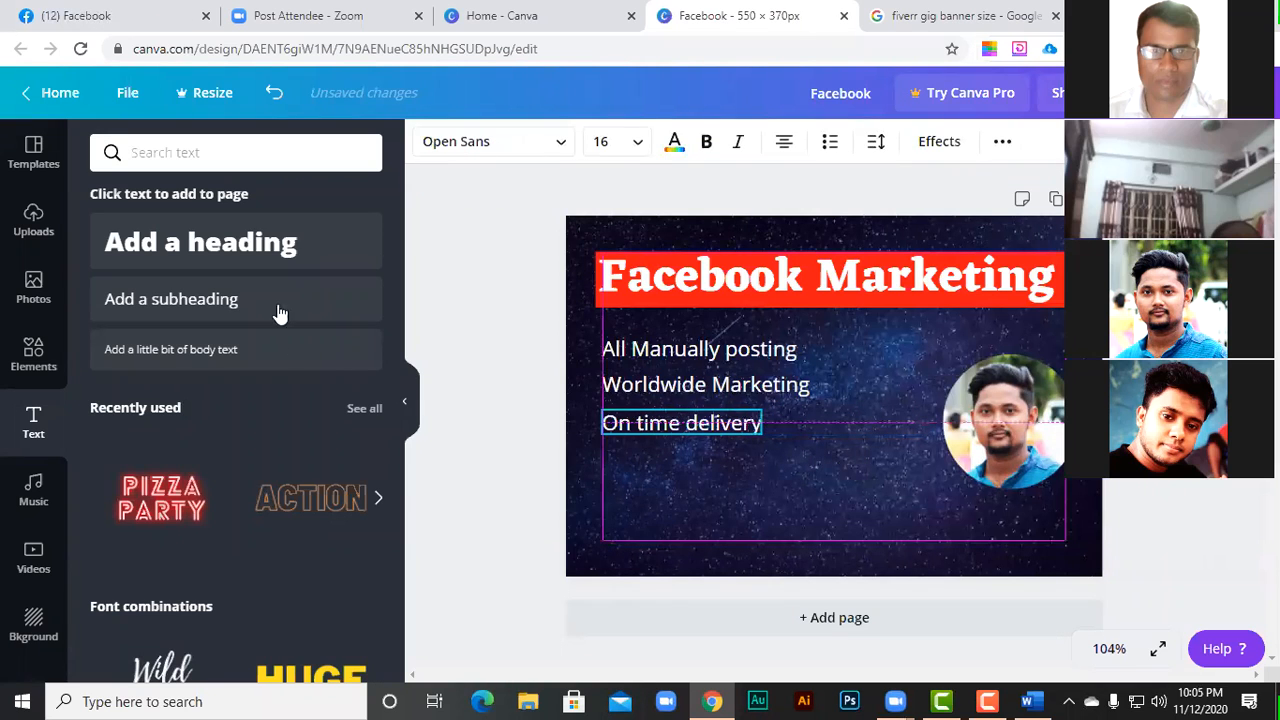
- Add a fourth subheading reading "100% Client Satisfaction" below the "On time delivery" line
mouse_move(767, 464)
mouse_down()
mouse_move(831, 477)
mouse_move(789, 470)
mouse_up()
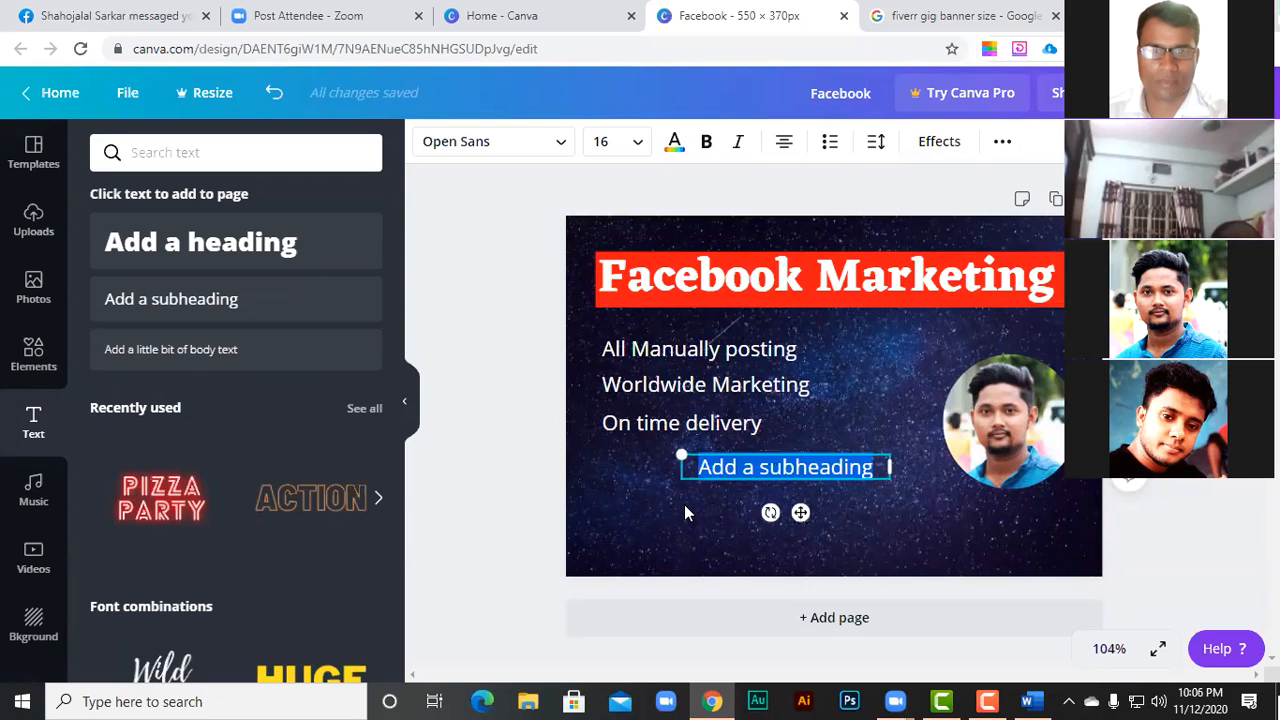
text(100% )
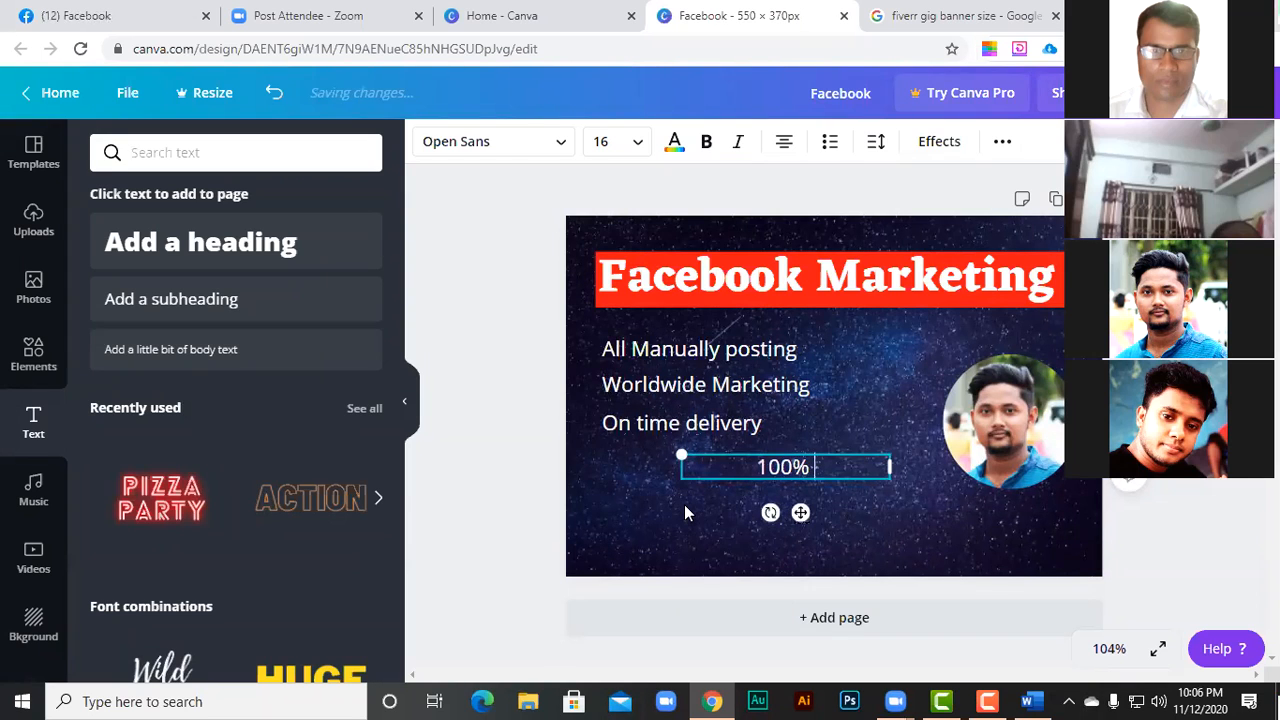
text(Clie)
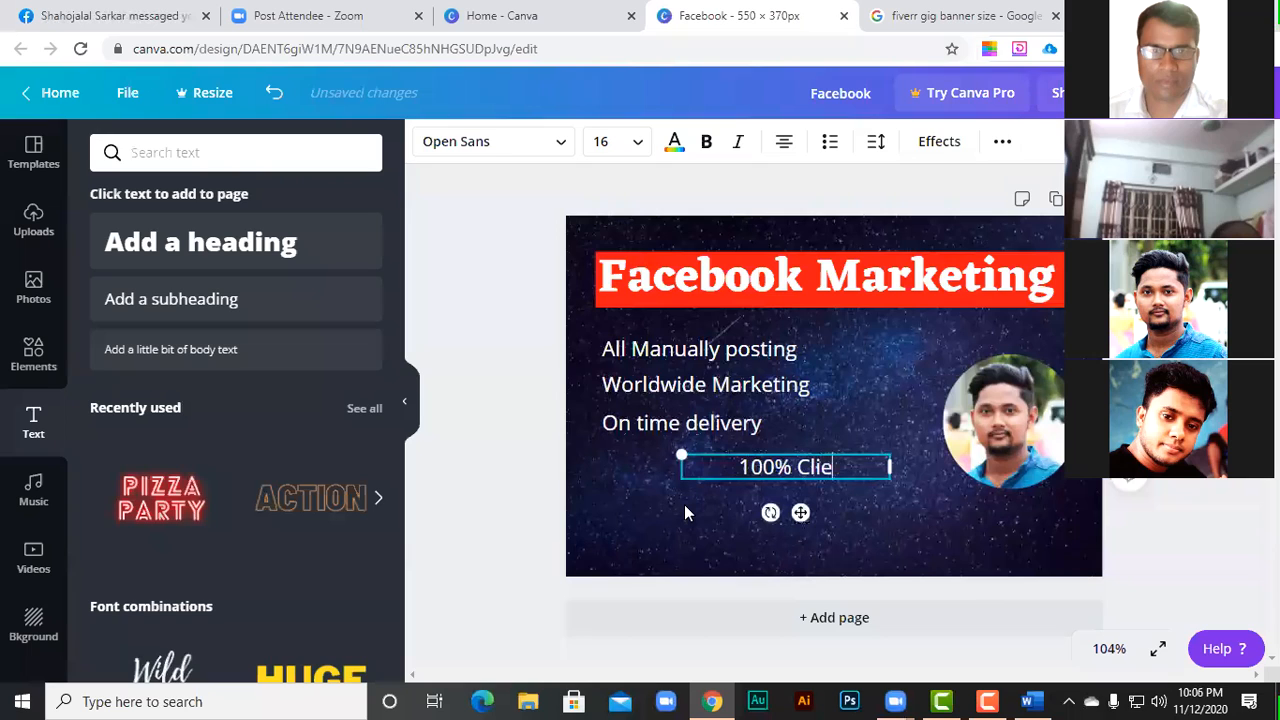
text(nt Satisfaction)
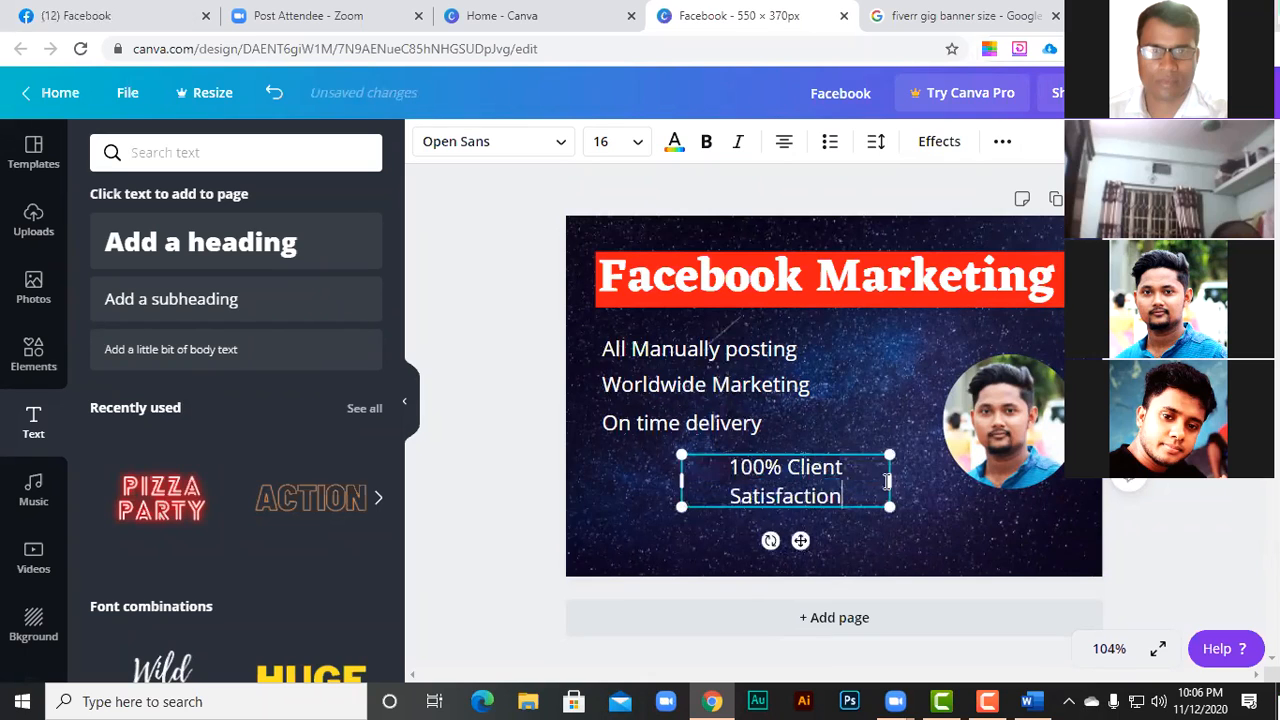
- Fit "100% Client Satisfaction" on one line as the third service line and place "On time delivery" below it
drag(887, 481, 873, 508)
mouse_move(763, 443)
mouse_down()
mouse_move(743, 432)
mouse_move(789, 487)
mouse_move(743, 433)
mouse_move(752, 428)
mouse_up()
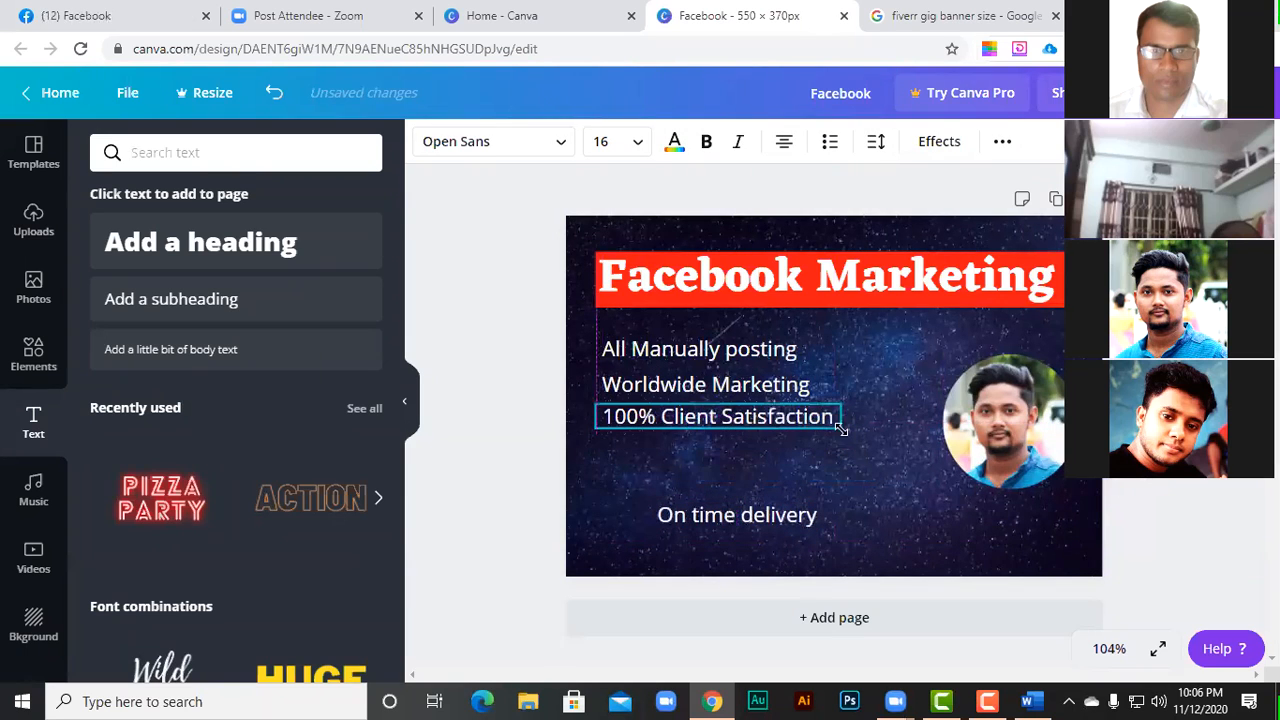
drag(840, 417, 850, 427)
drag(778, 516, 729, 452)
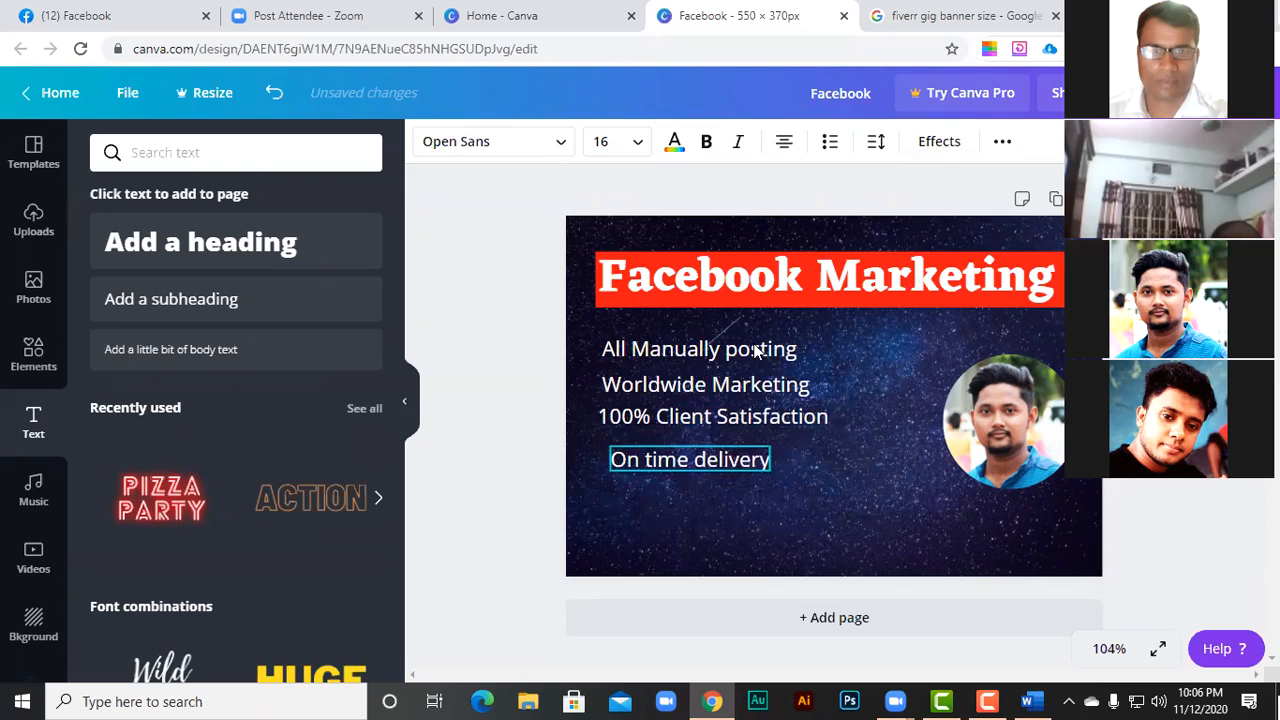
- Make the "All Manually posting" line bold
click(718, 276)
key(Tab)
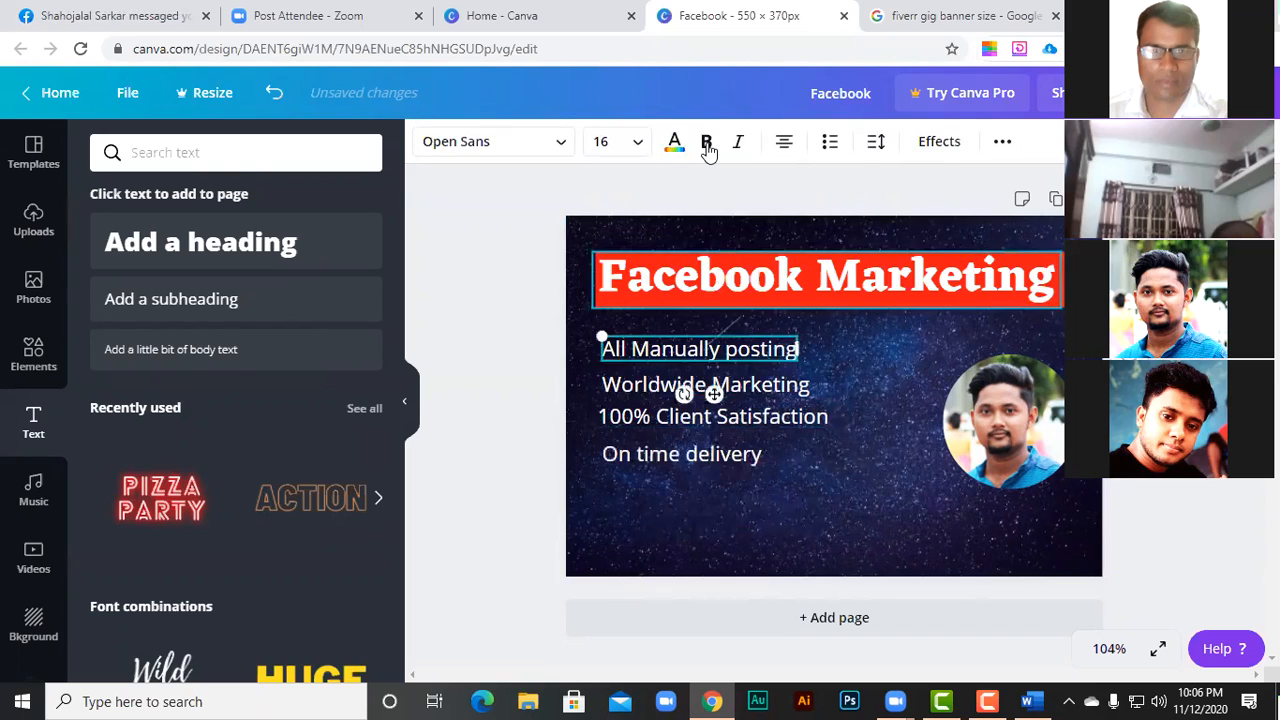
click(707, 143)
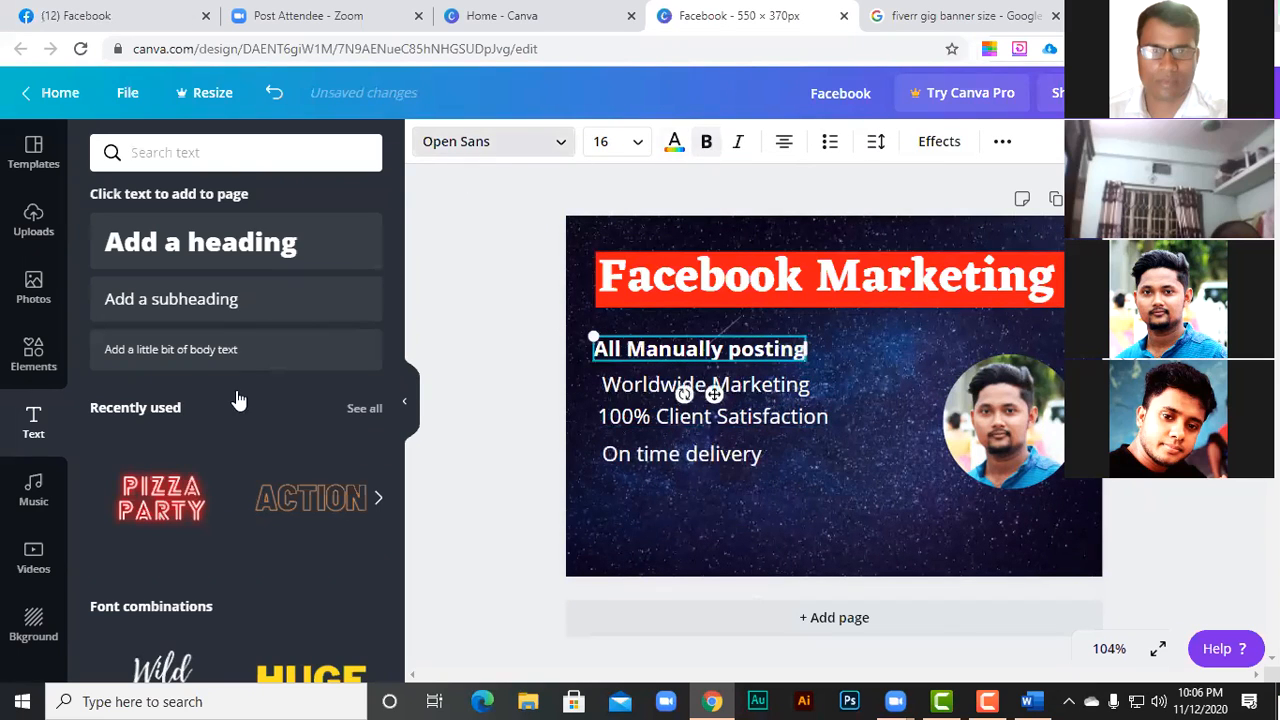
key(ctrl+shift+f)
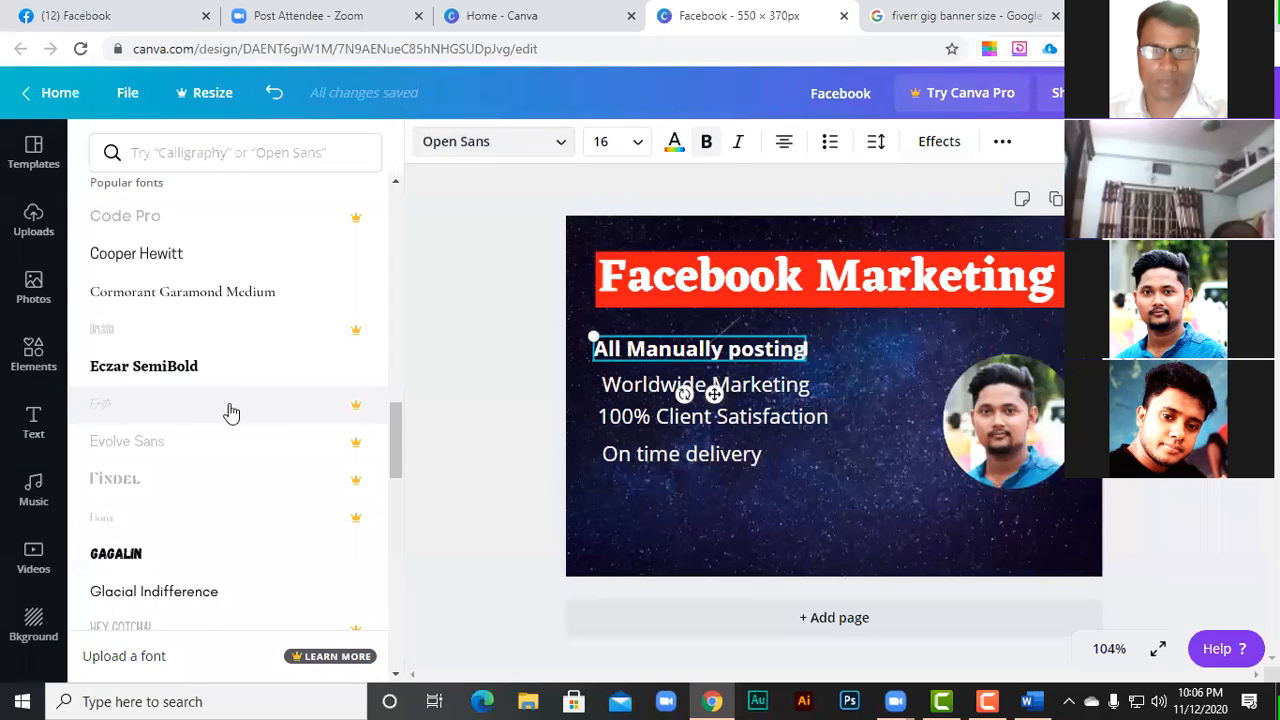
key(Escape)
click(404, 402)
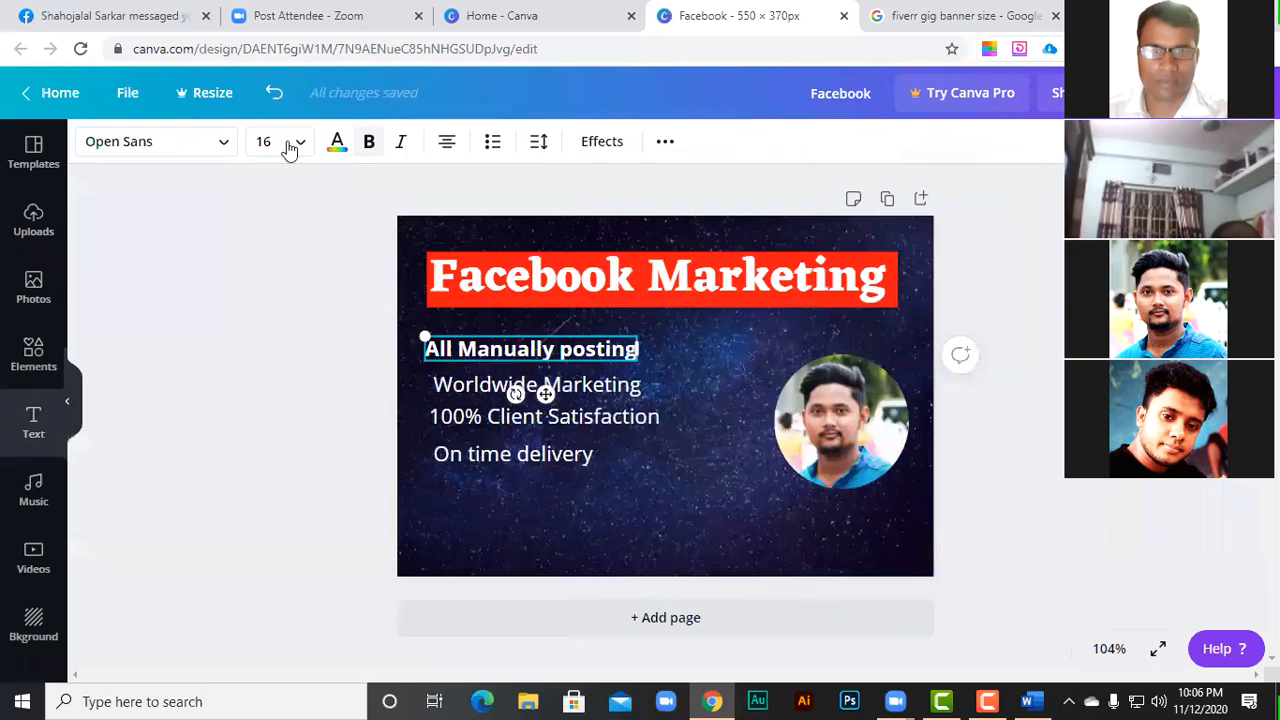
click(288, 148)
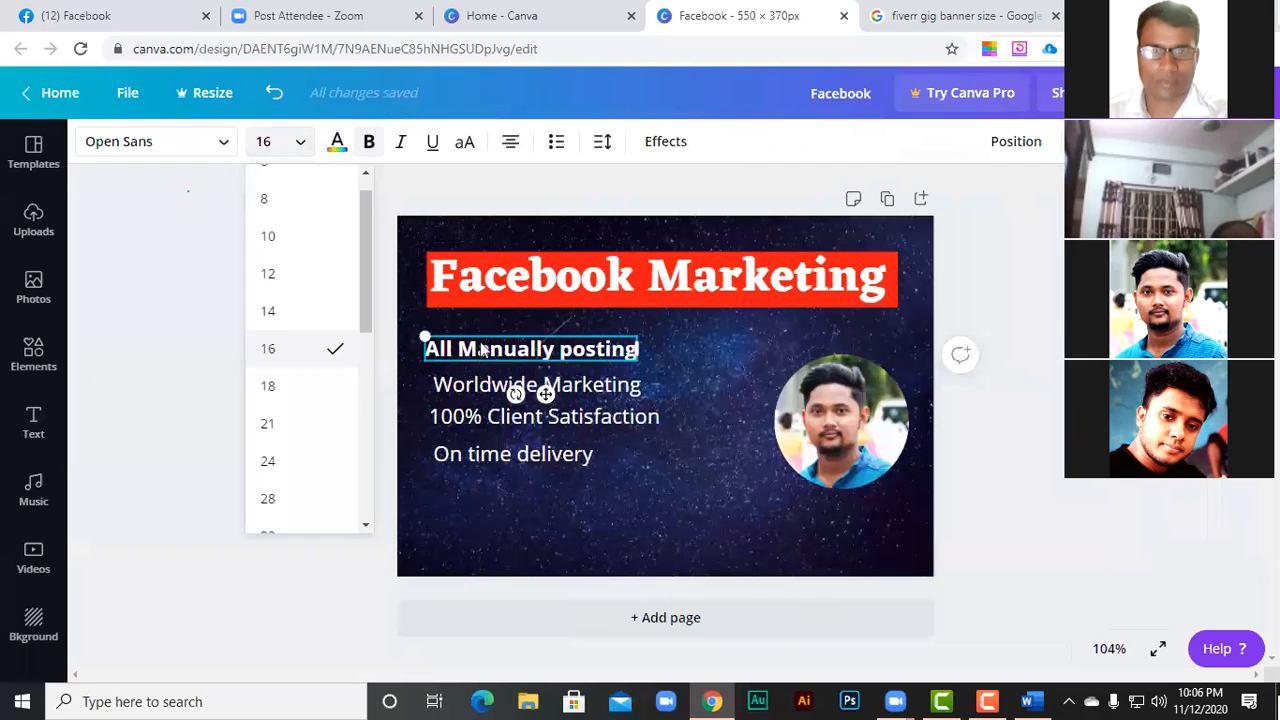
key(Escape)
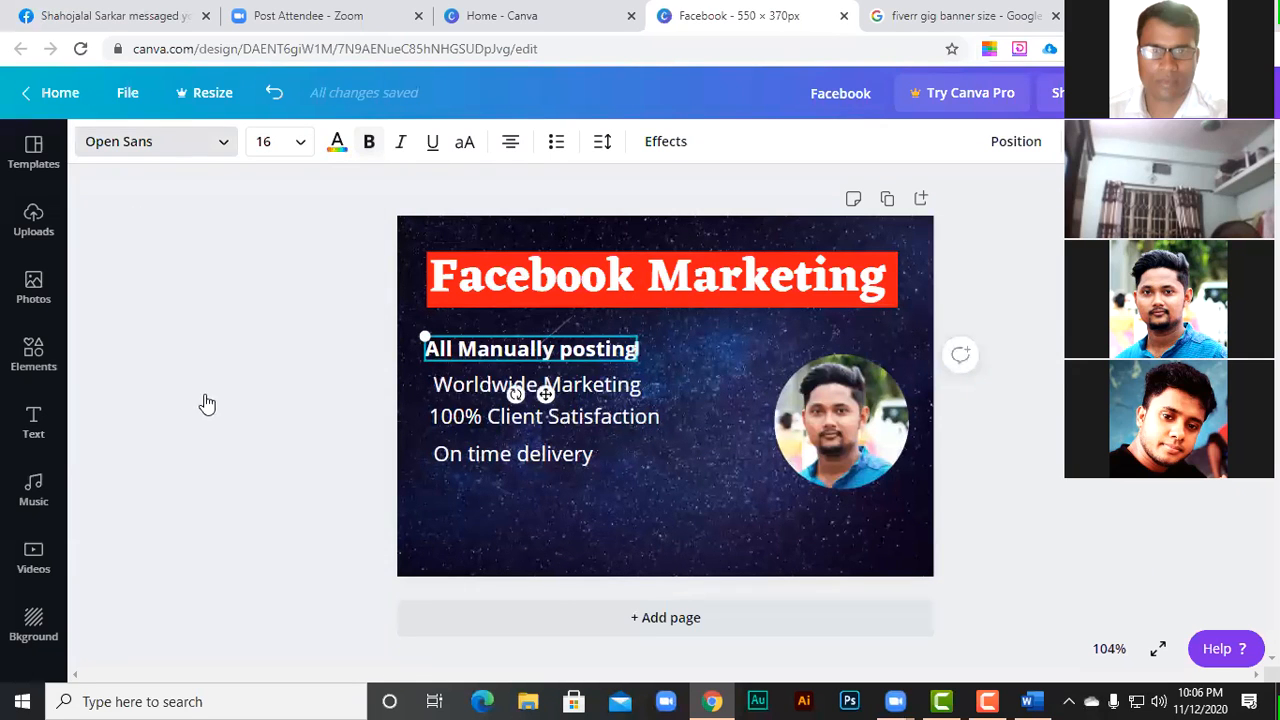
- Try the Gagalin font on "All Manually posting" and set all four service lines in Kollektif
key(ctrl+shift+f)
scroll(190, 330, down, 3)
click(181, 279)
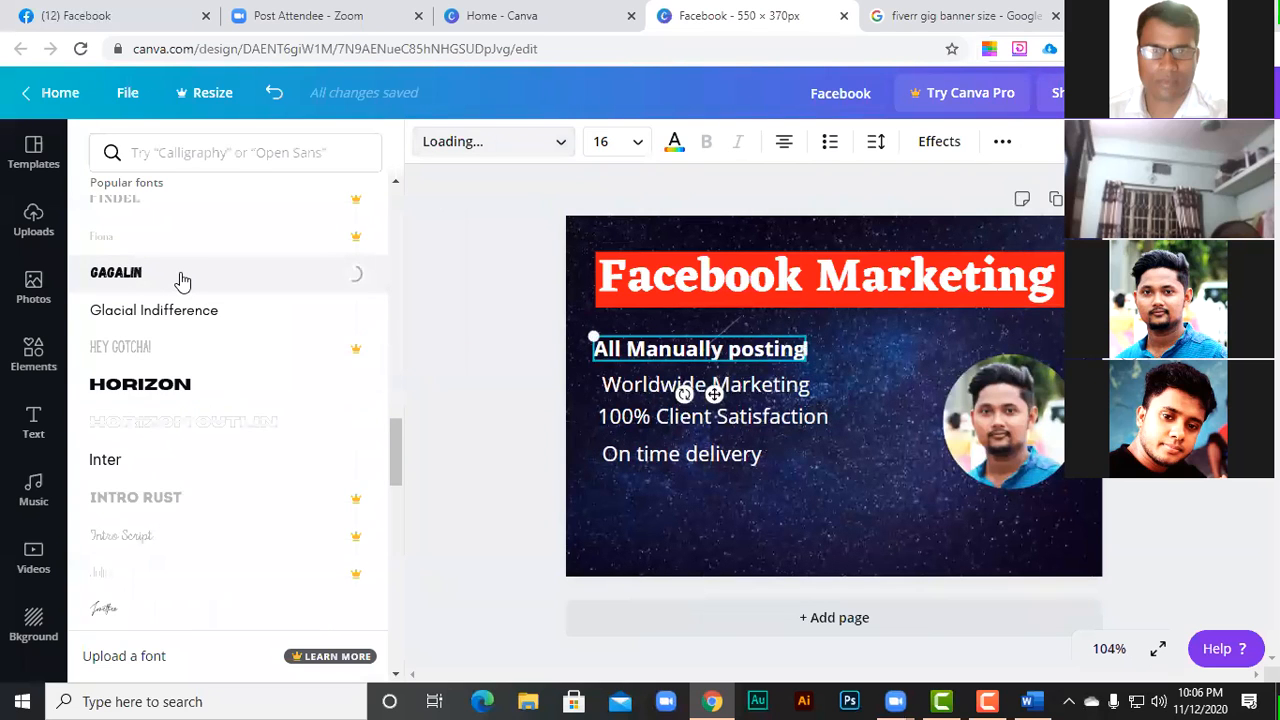
scroll(178, 415, down, 3)
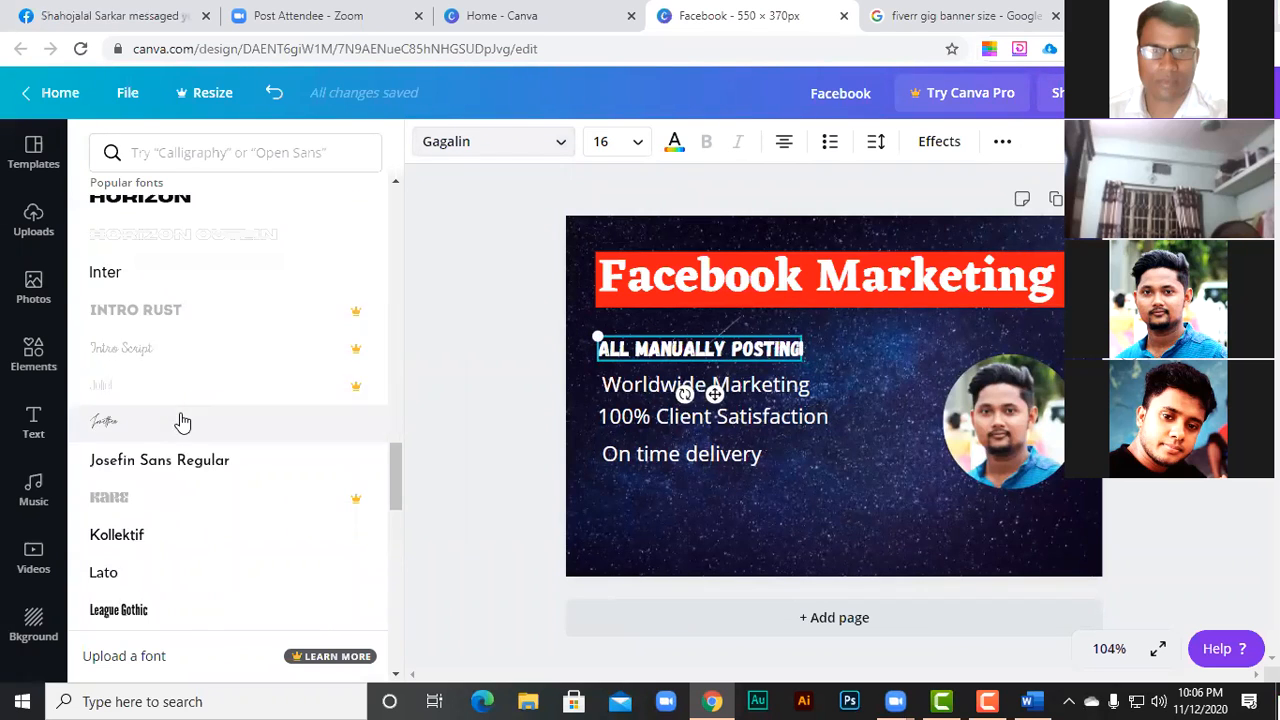
scroll(180, 410, down, 1)
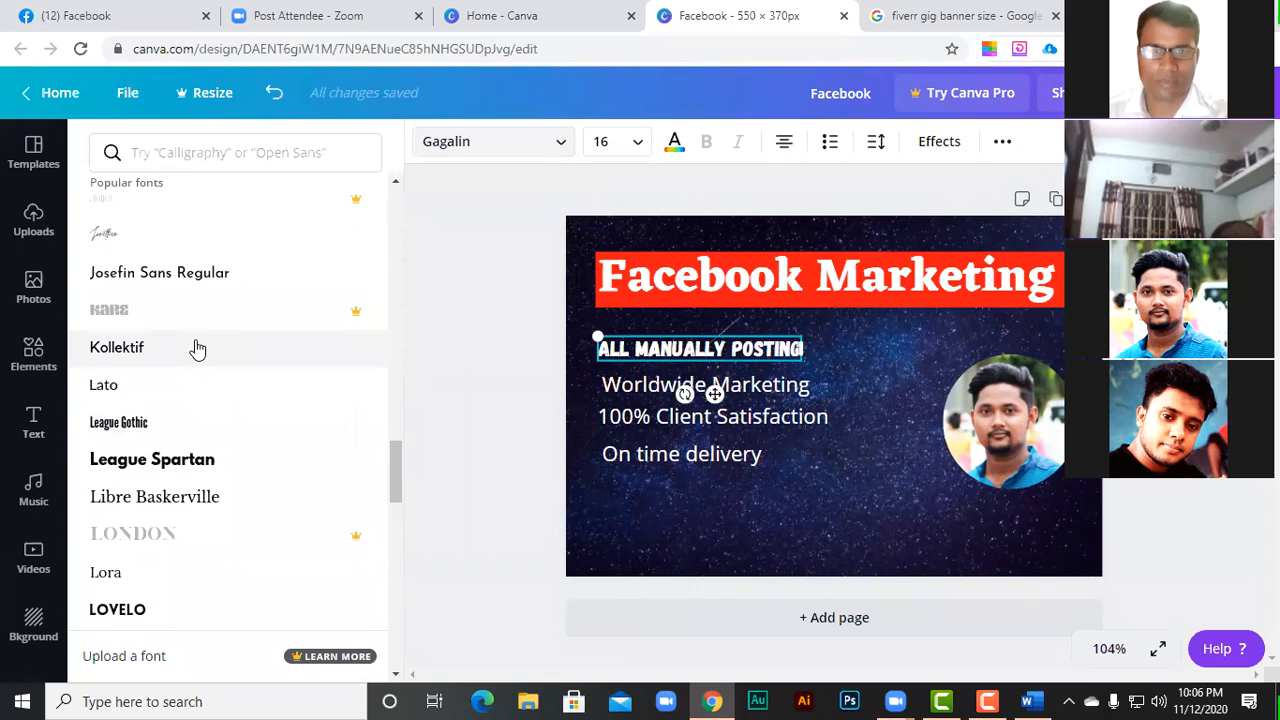
click(197, 347)
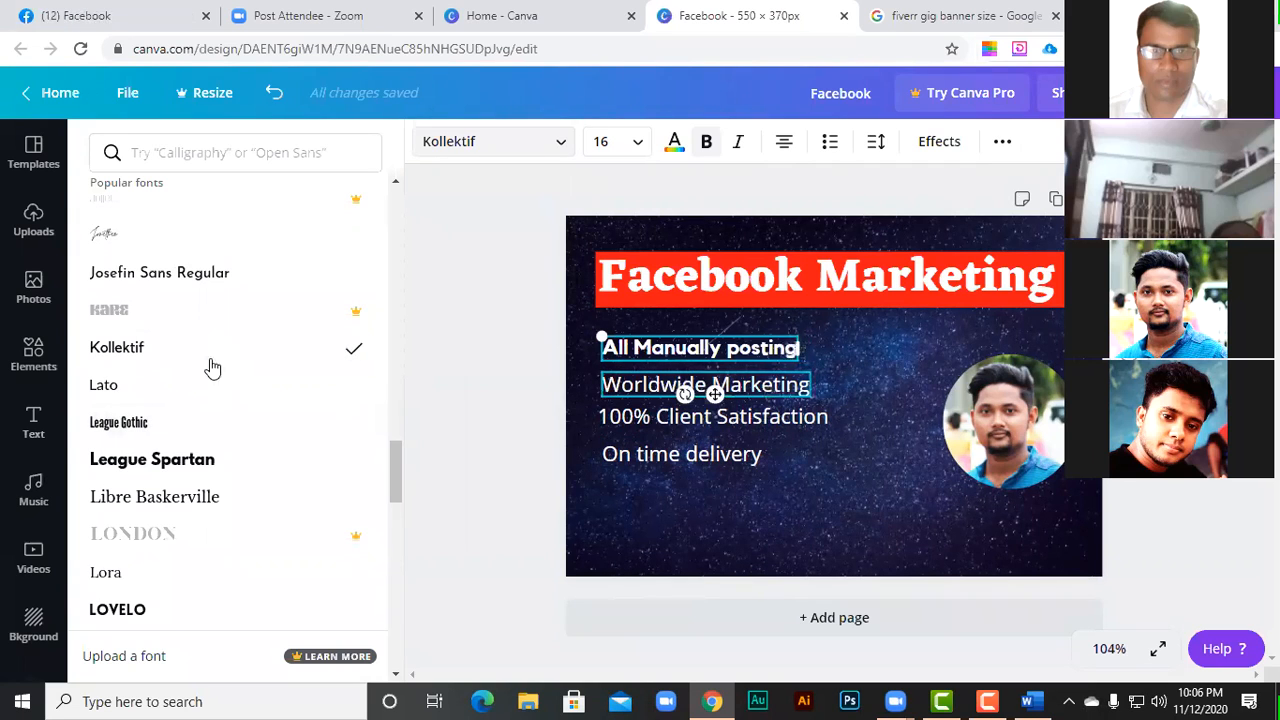
click(728, 455)
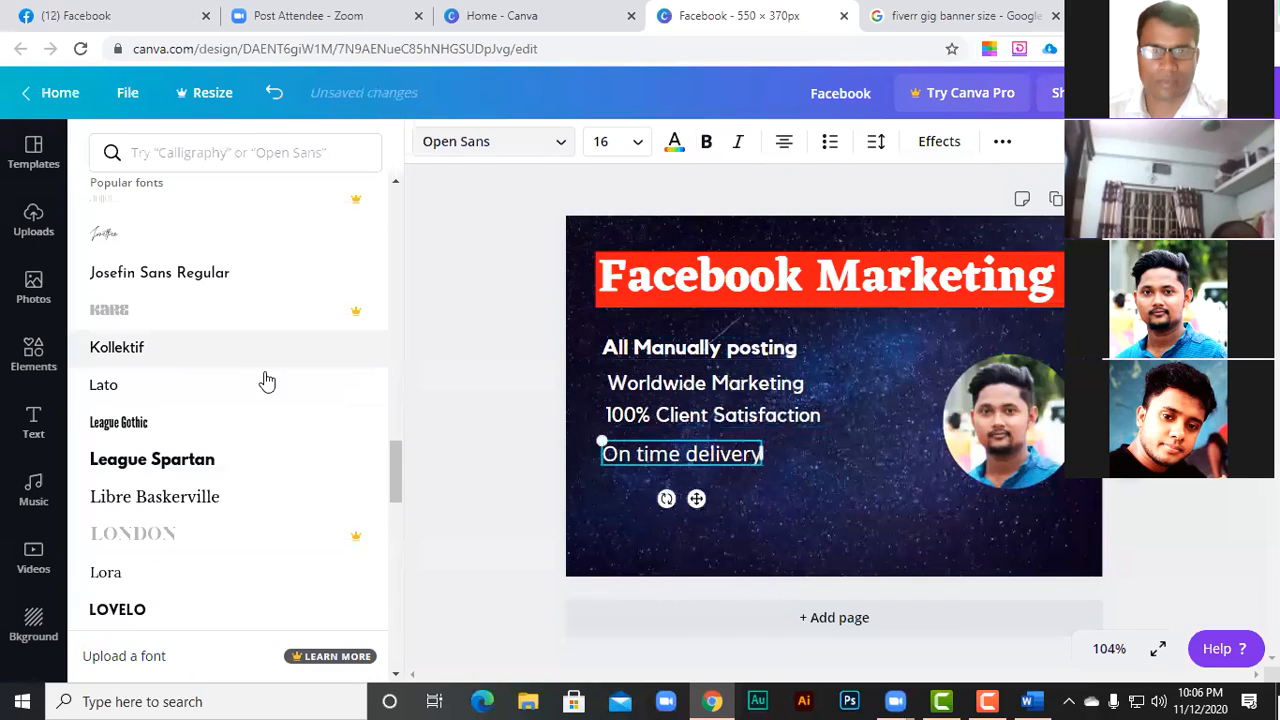
click(117, 347)
- Make all four service lines below the heading strip bold together
click(610, 350)
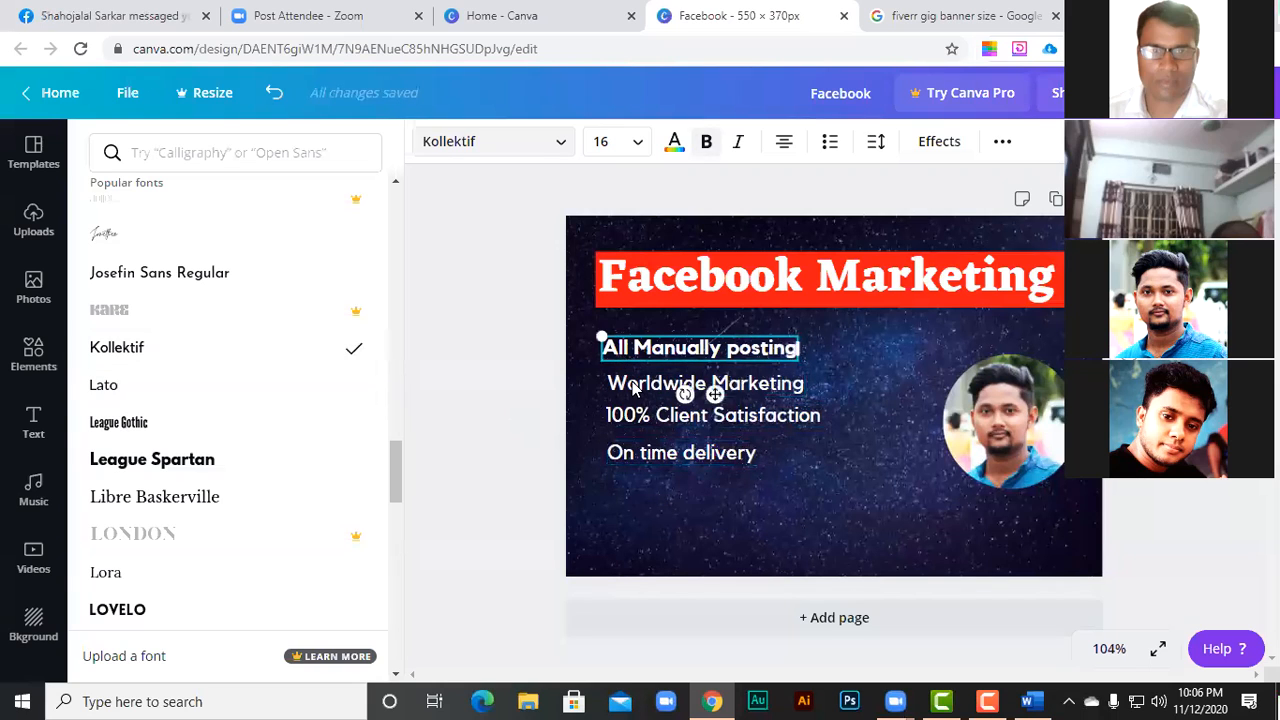
shift+click(618, 384)
shift+click(660, 416)
shift+click(709, 452)
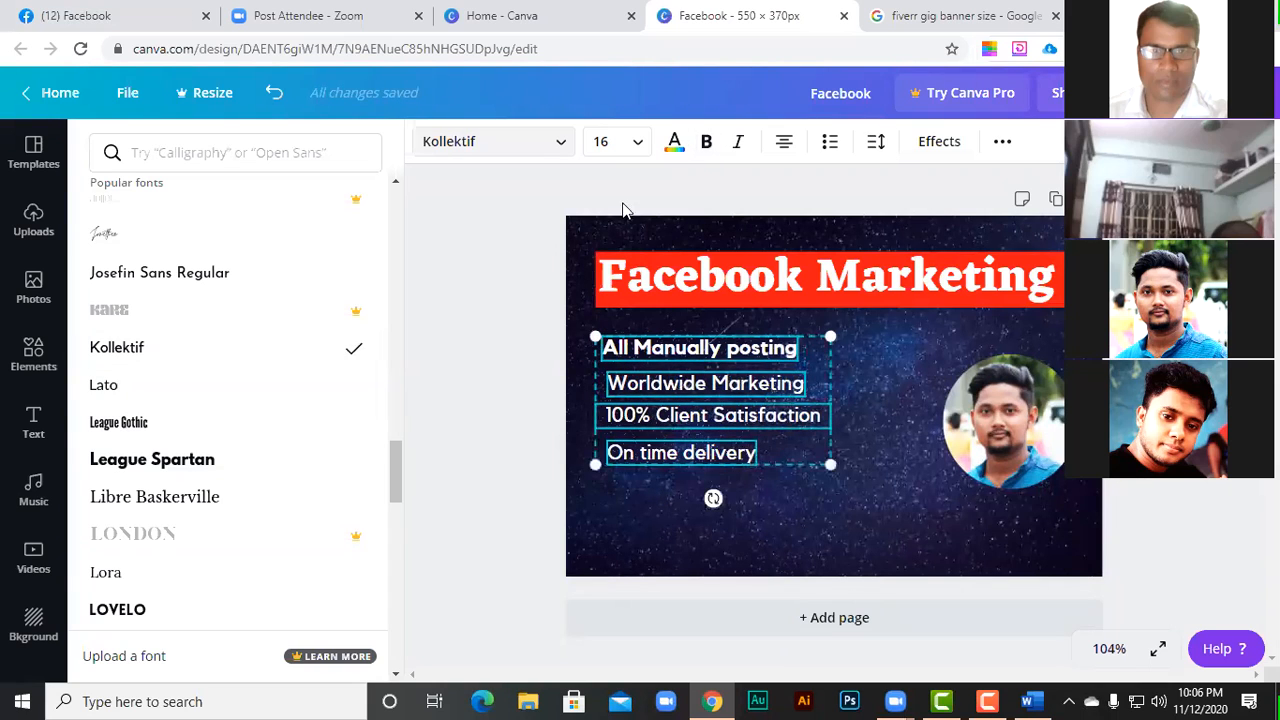
click(707, 145)
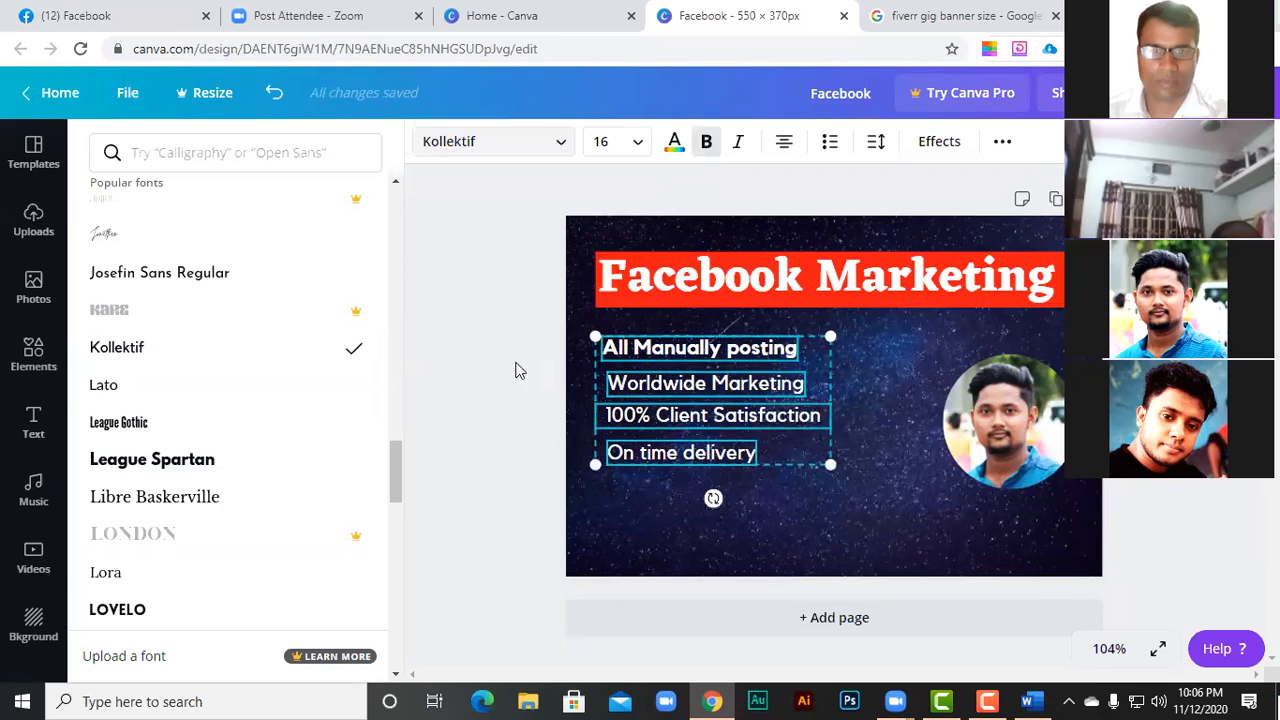
key(Escape)
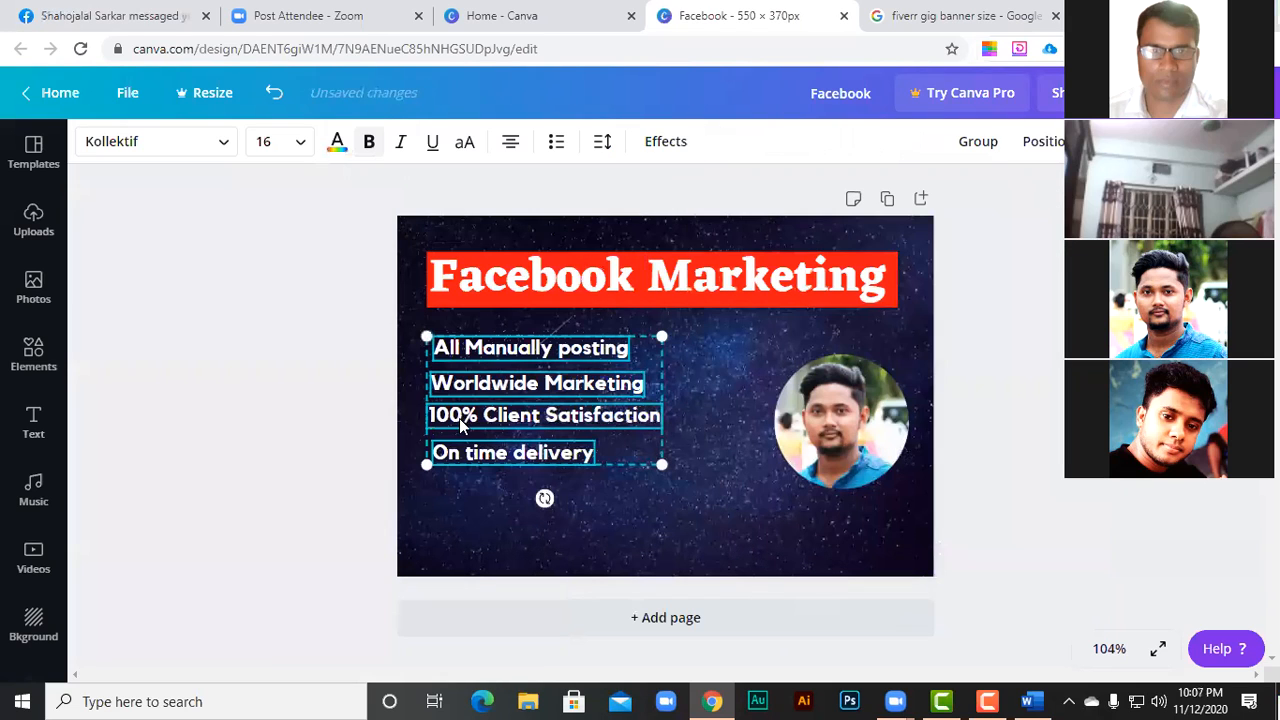
- Align the left edges of the service lines, moving "On time delivery" and "All Manually posting" slightly upward
key(Escape)
drag(460, 442, 455, 437)
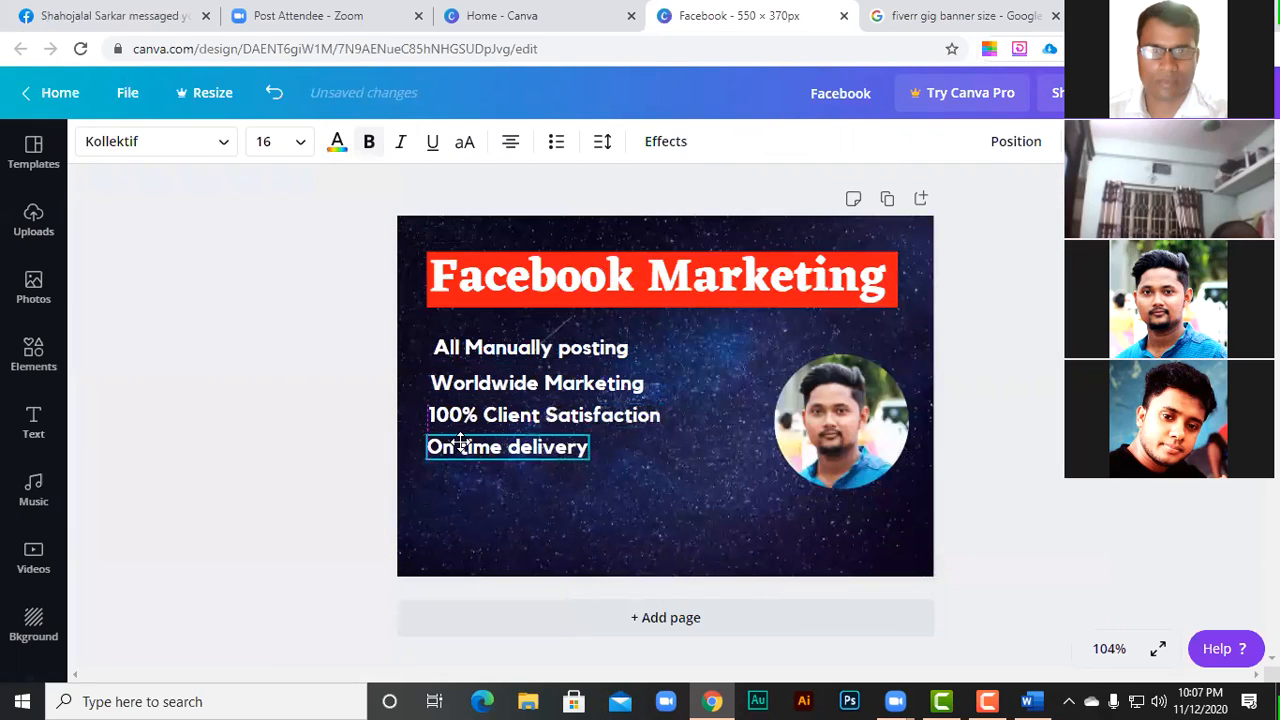
shift+click(469, 383)
click(469, 385)
drag(469, 385, 459, 354)
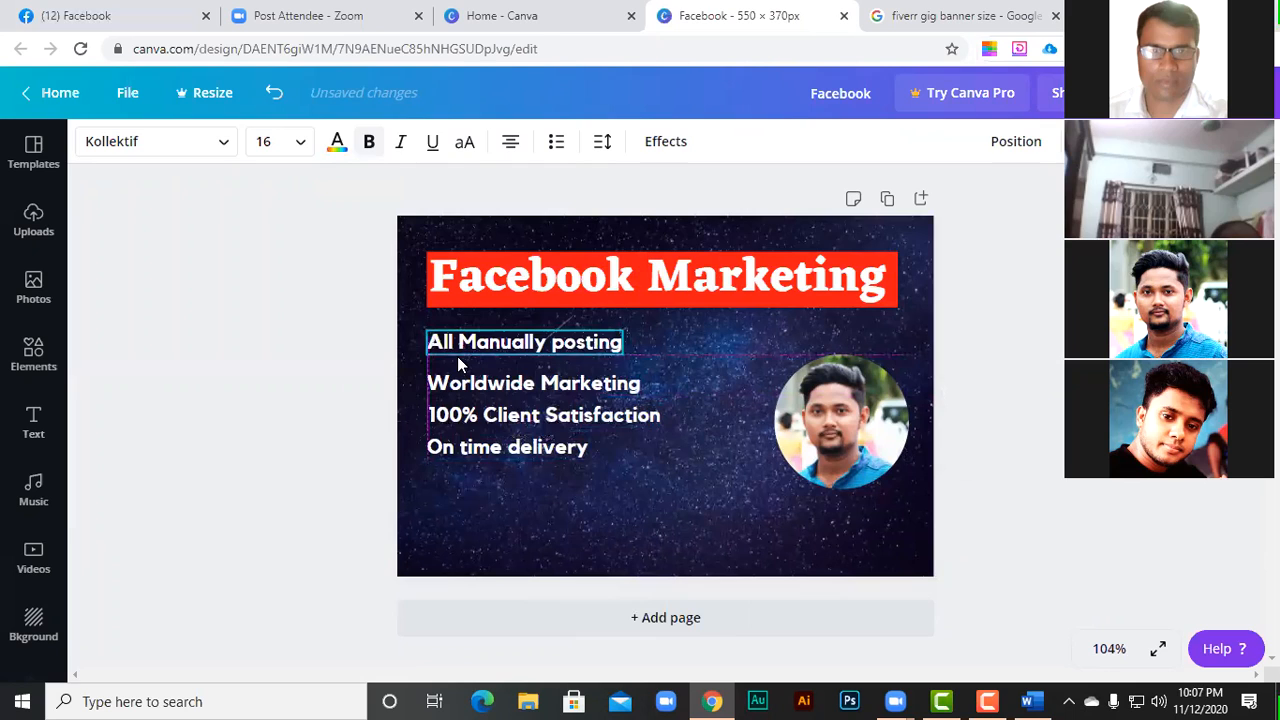
- Prefix "All Manually posting" and "Worldwide Marketing" with ">>", widening their text boxes so each stays on one line
click(341, 401)
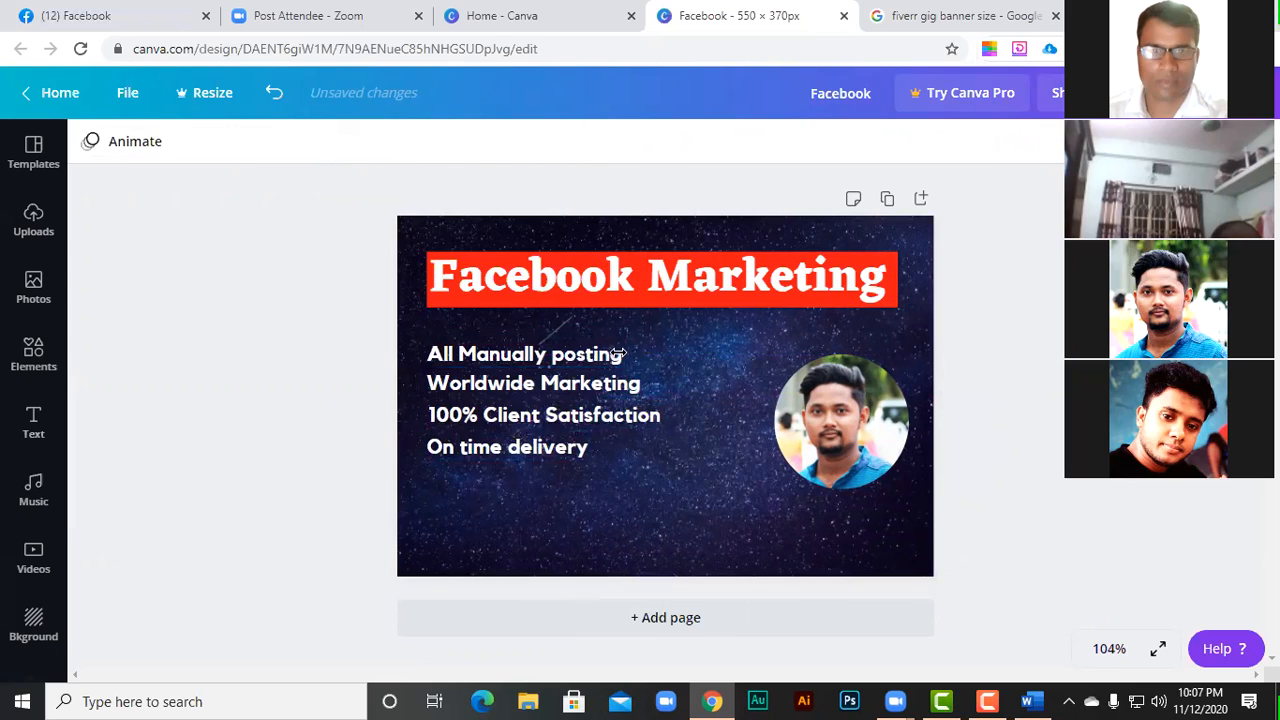
click(686, 379)
text(>>)
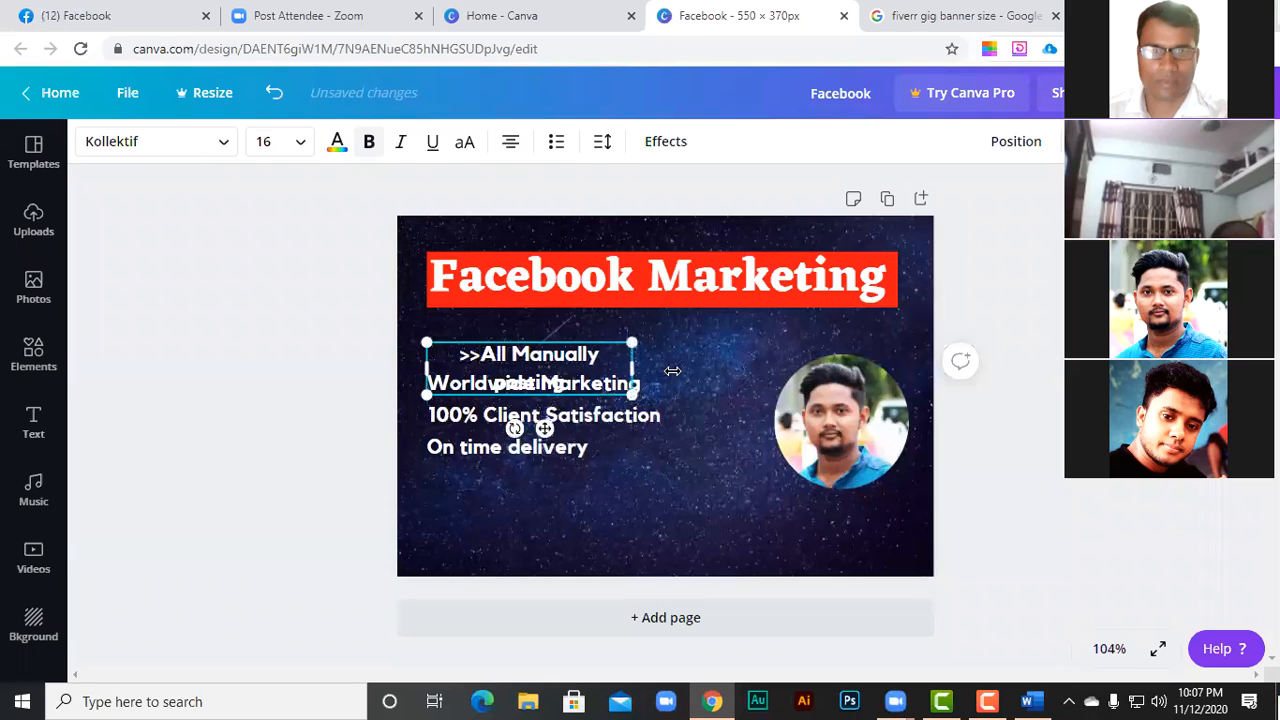
drag(632, 369, 667, 385)
click(635, 385)
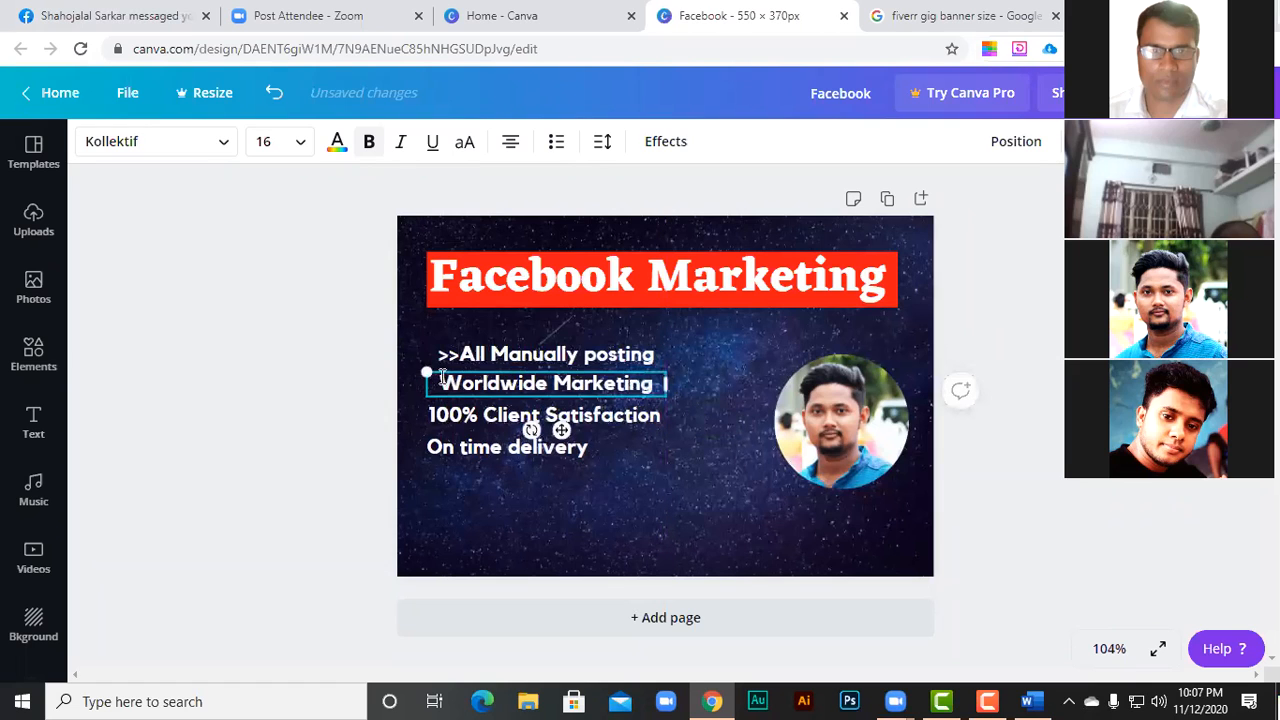
click(442, 380)
text(>>)
- Widen the "100% Client Satisfaction" and "On time delivery" text boxes and prefix both lines with ">>"
click(636, 440)
click(651, 416)
drag(662, 415, 697, 415)
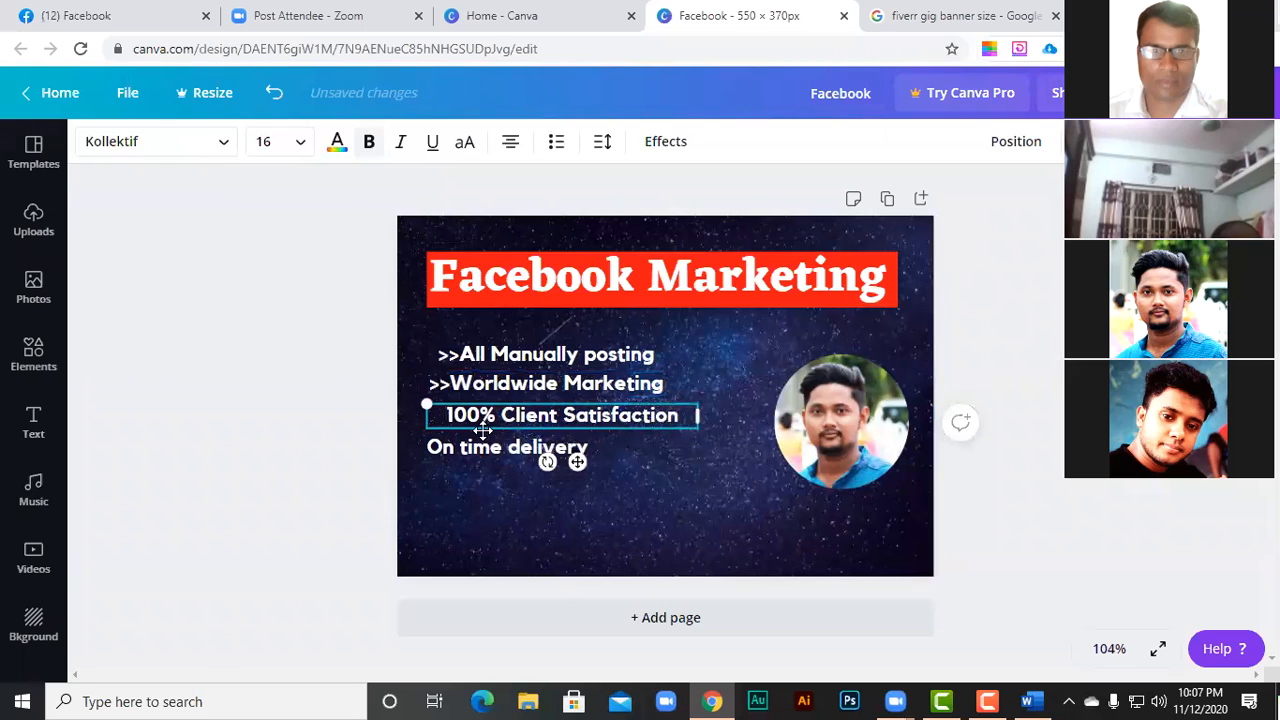
click(446, 415)
text(>>)
click(540, 447)
drag(592, 447, 641, 447)
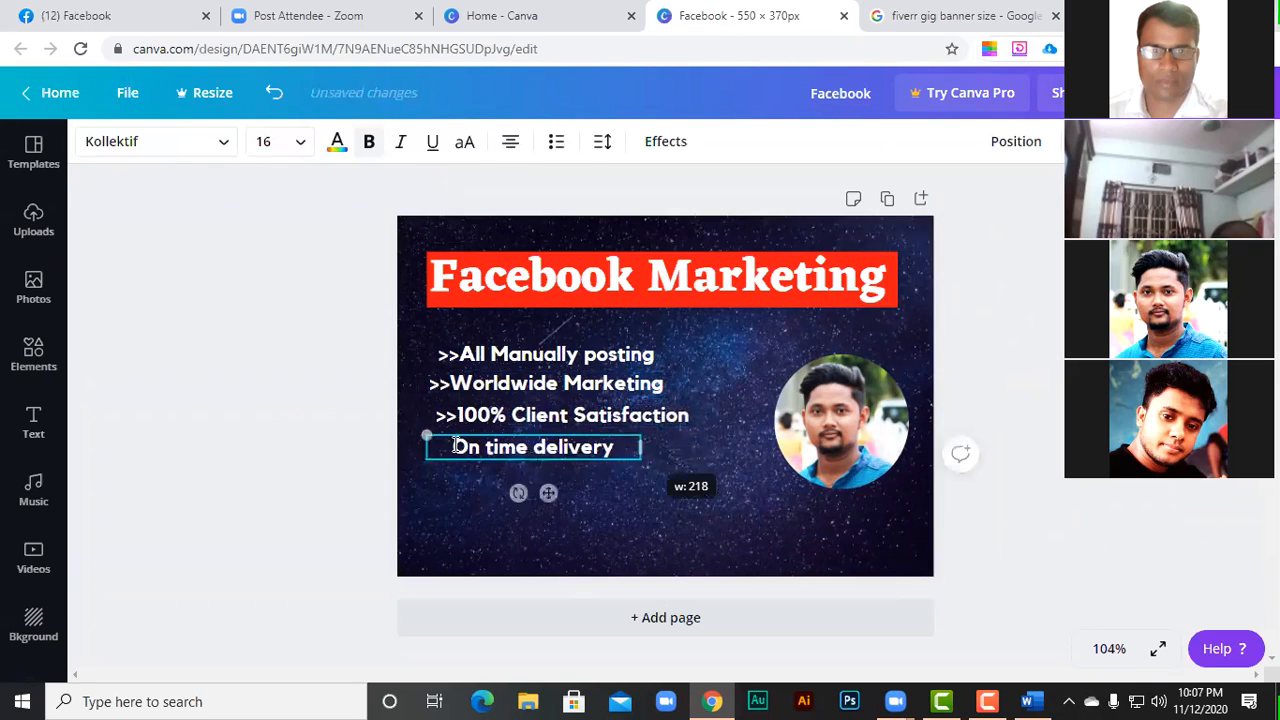
click(455, 447)
text(>>)
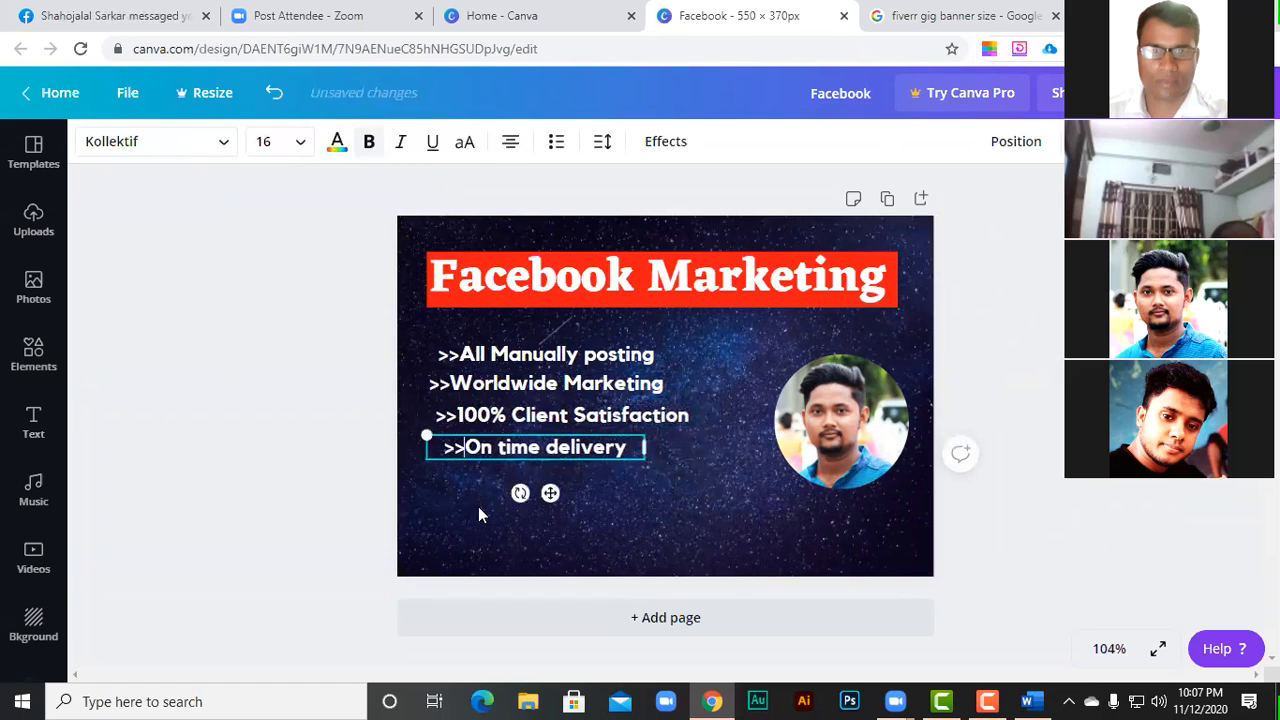
- Shift the four service lines sideways so their ">>" prefixes line up beneath the heading strip
click(517, 455)
drag(514, 448, 511, 448)
click(495, 383)
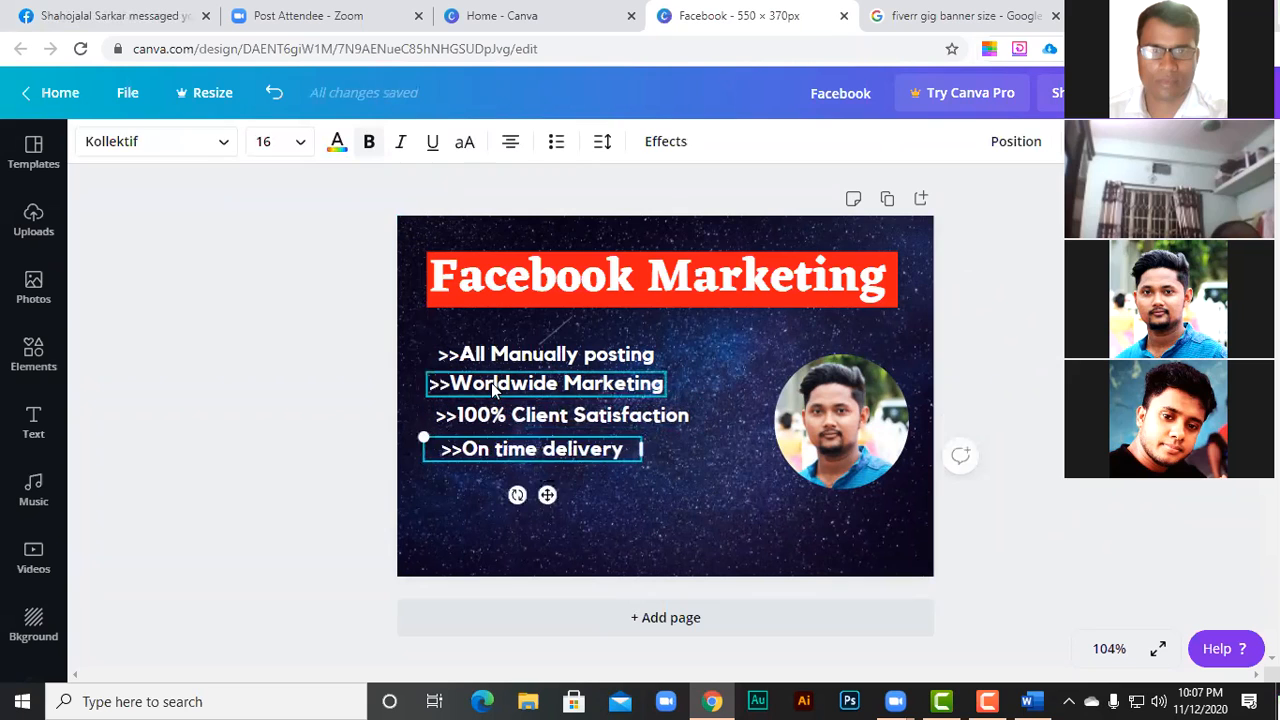
drag(495, 383, 494, 347)
click(496, 350)
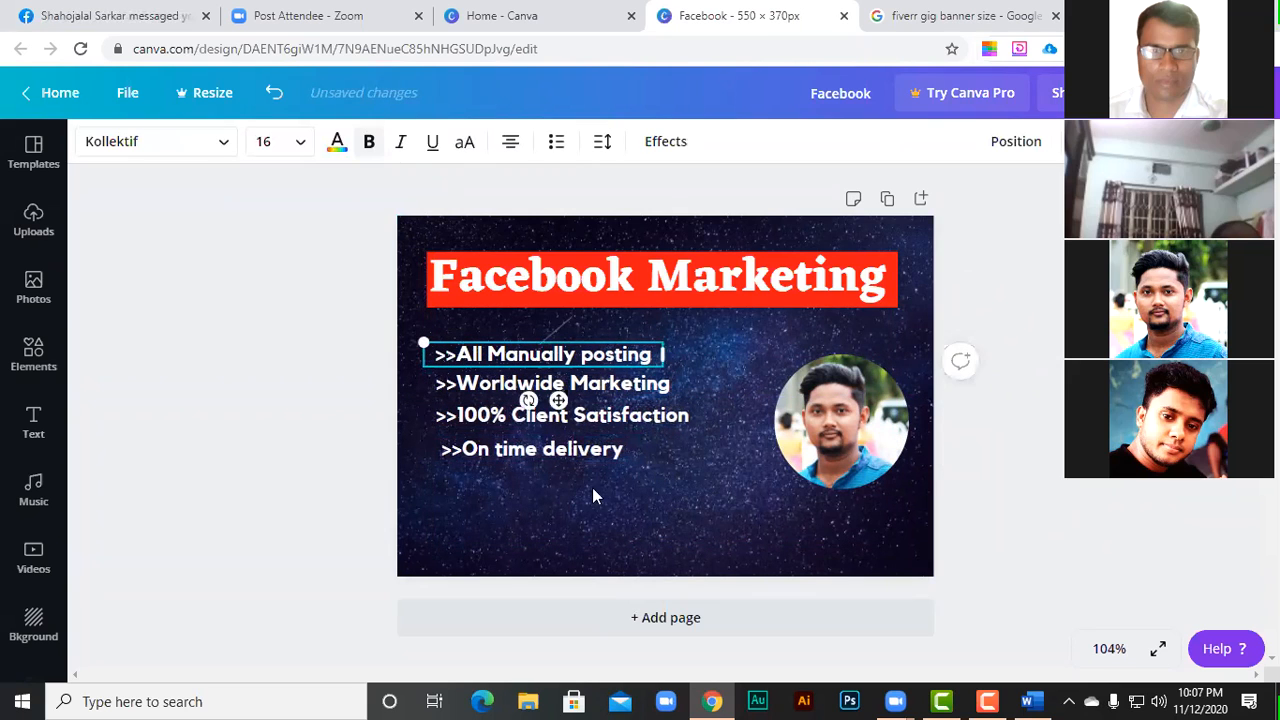
click(536, 452)
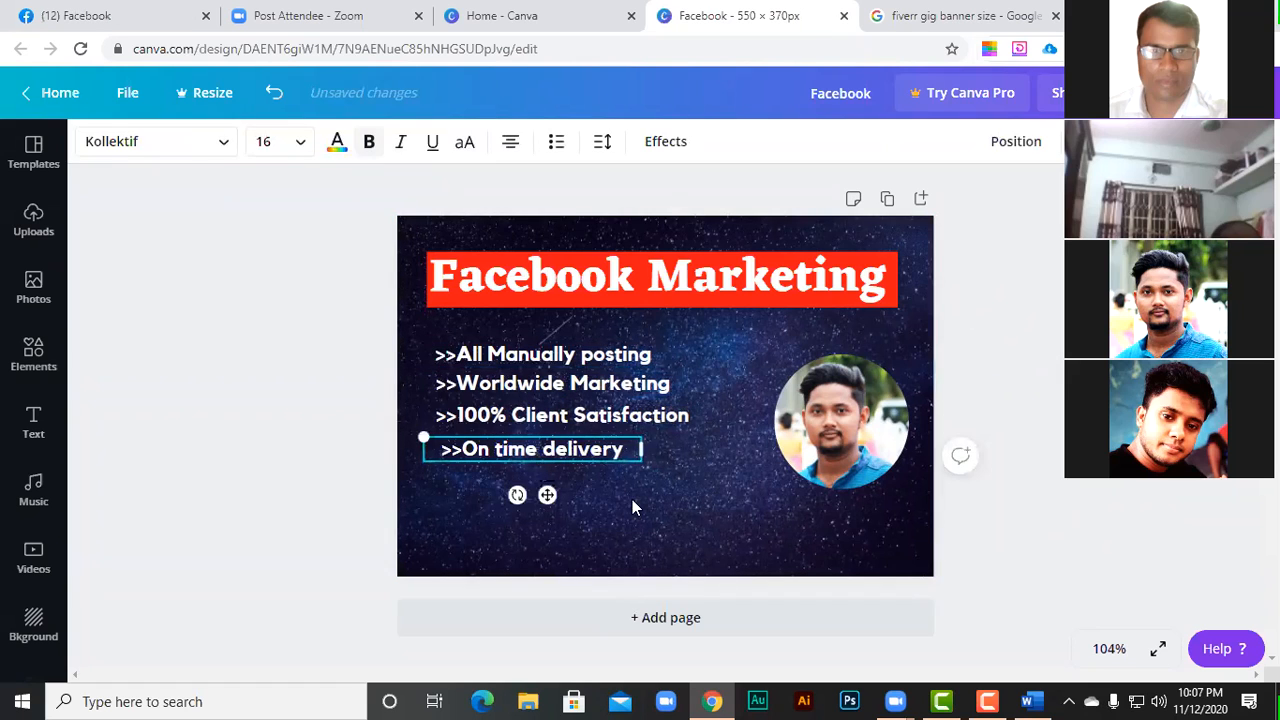
key(shift+Left)
click(602, 418)
click(610, 415)
key(shift+Left)
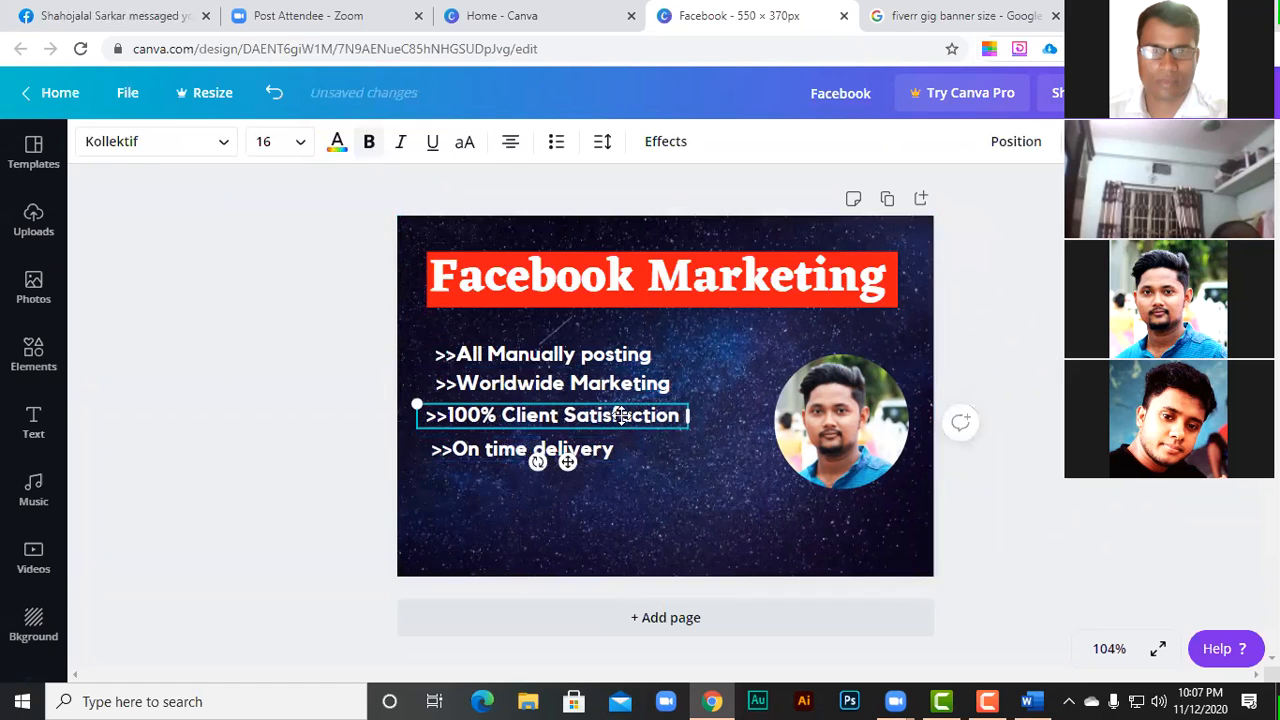
drag(627, 416, 634, 416)
click(678, 491)
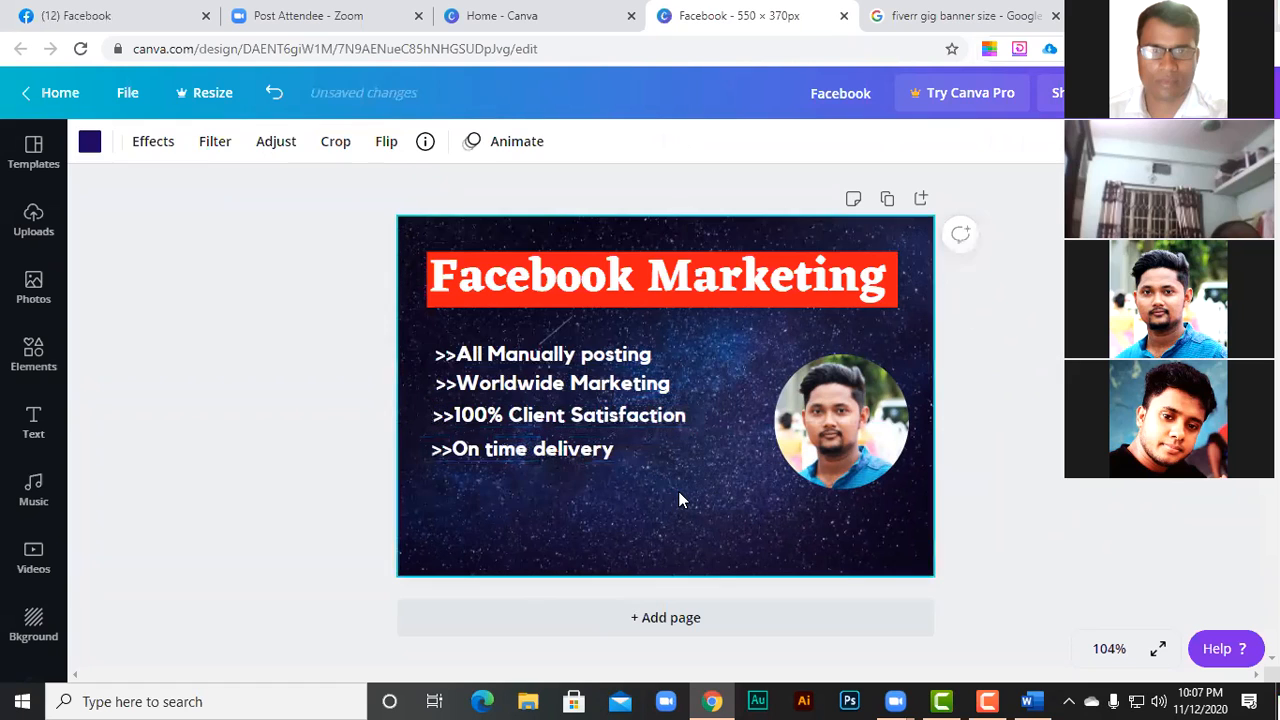
- Enlarge all four service lines together to a font size of 19.8
click(538, 359)
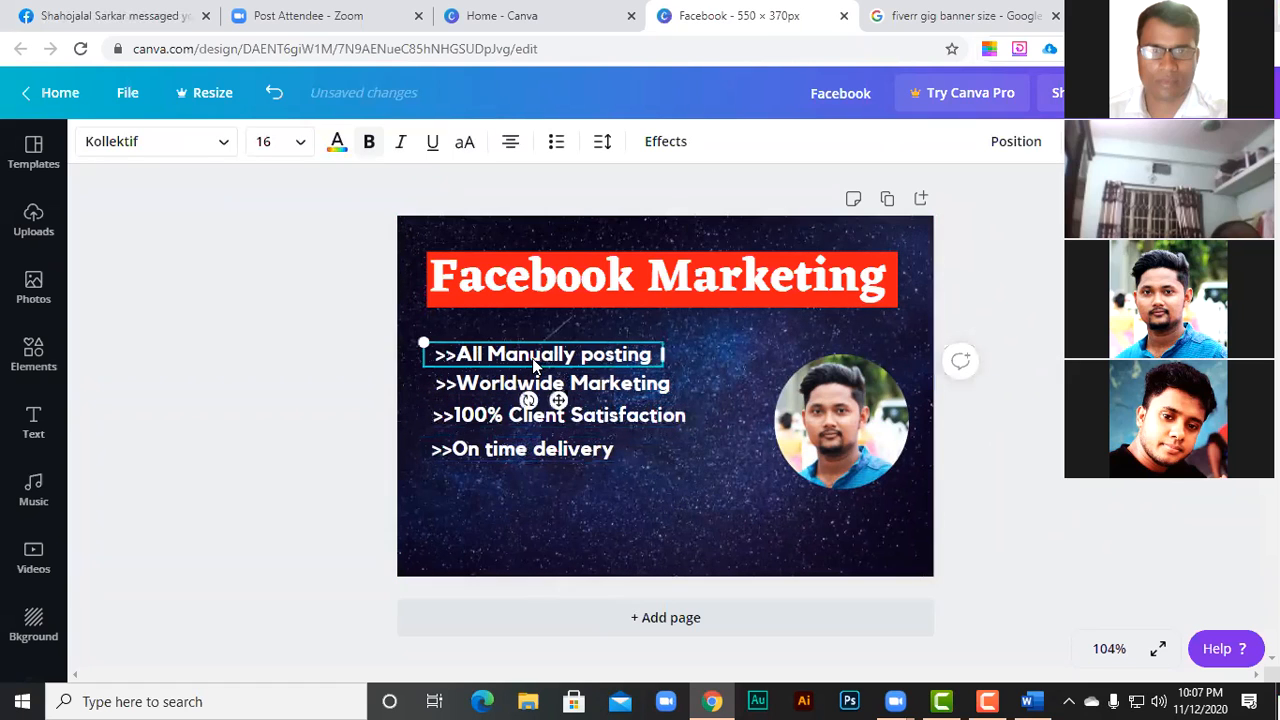
shift+click(536, 383)
shift+click(602, 425)
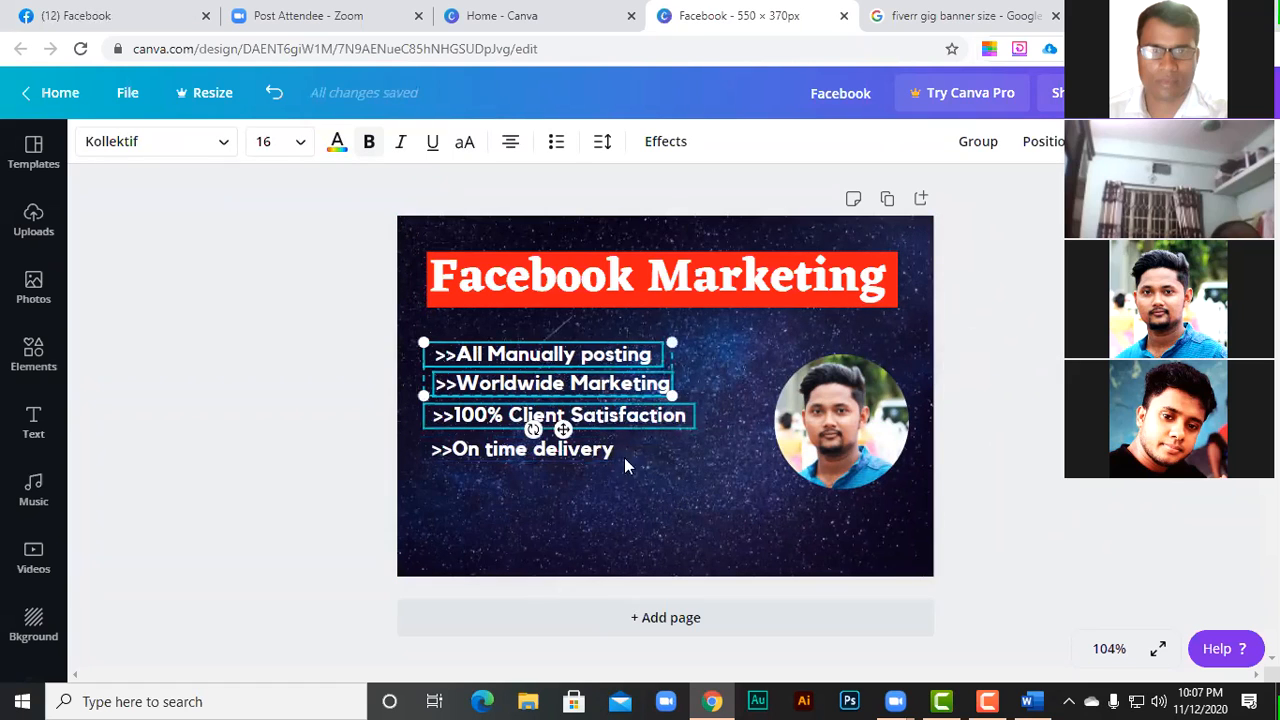
shift+click(612, 455)
drag(695, 463, 747, 508)
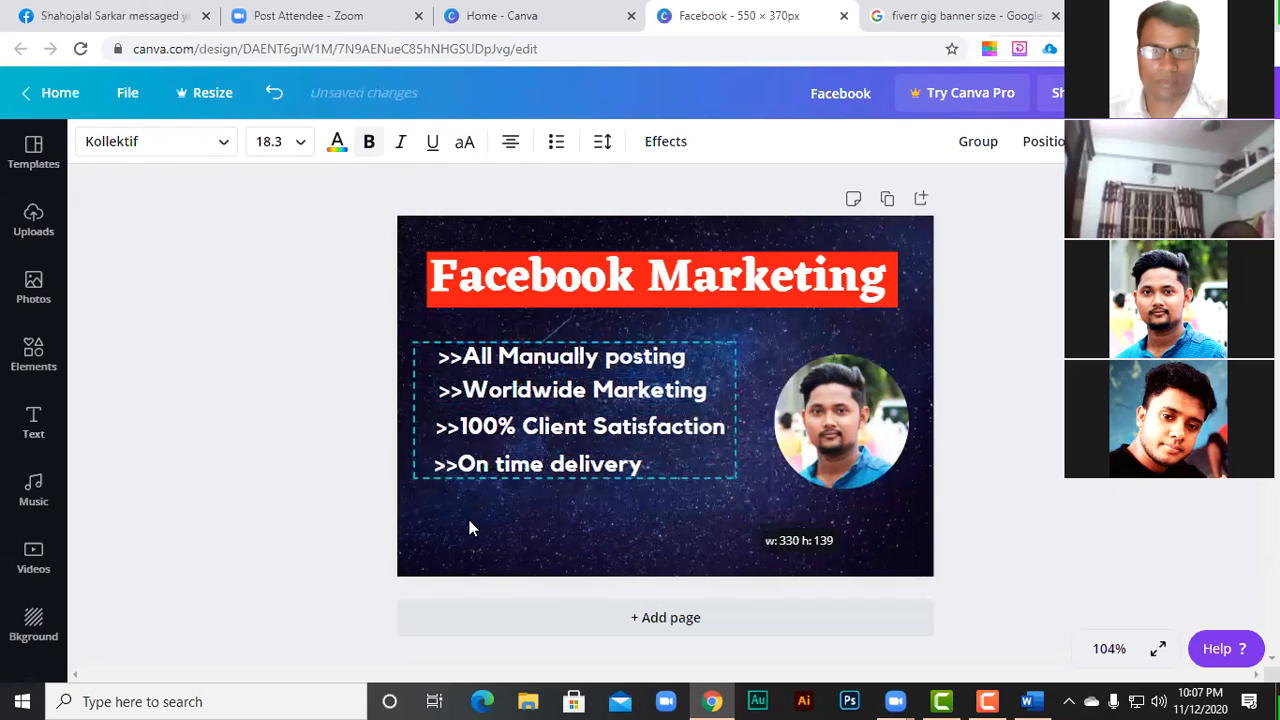
click(568, 441)
click(555, 368)
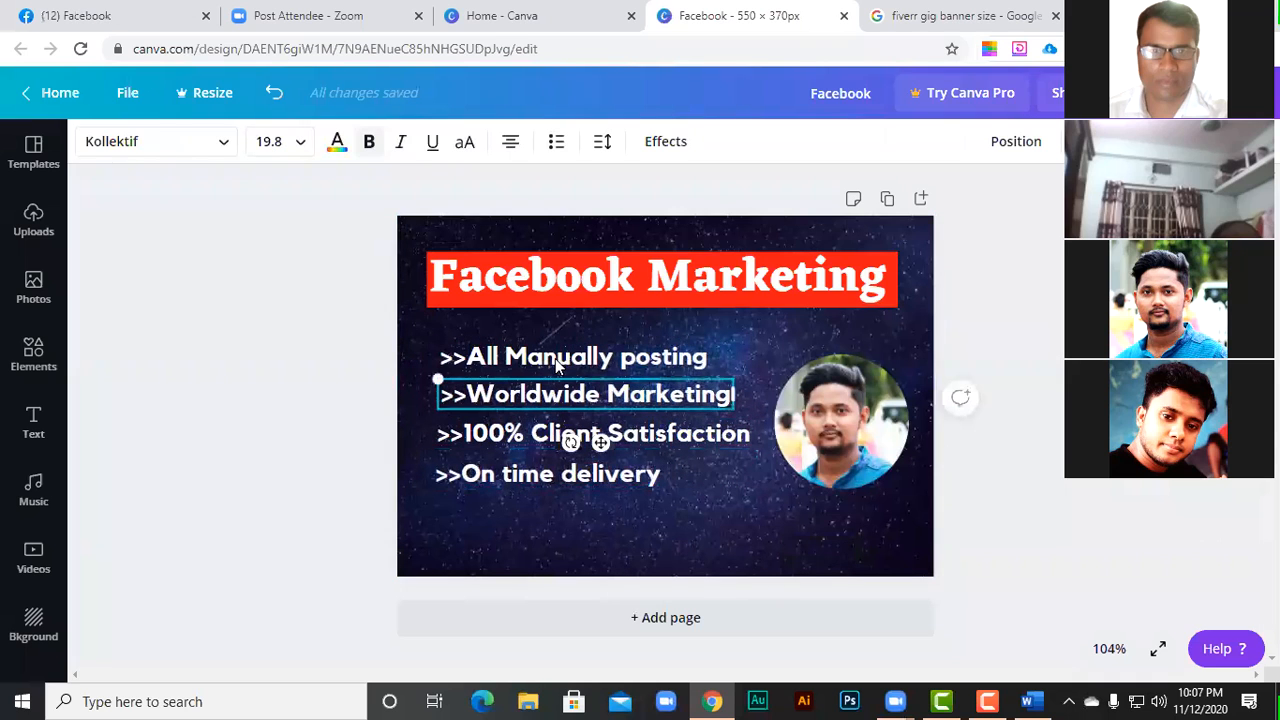
click(363, 443)
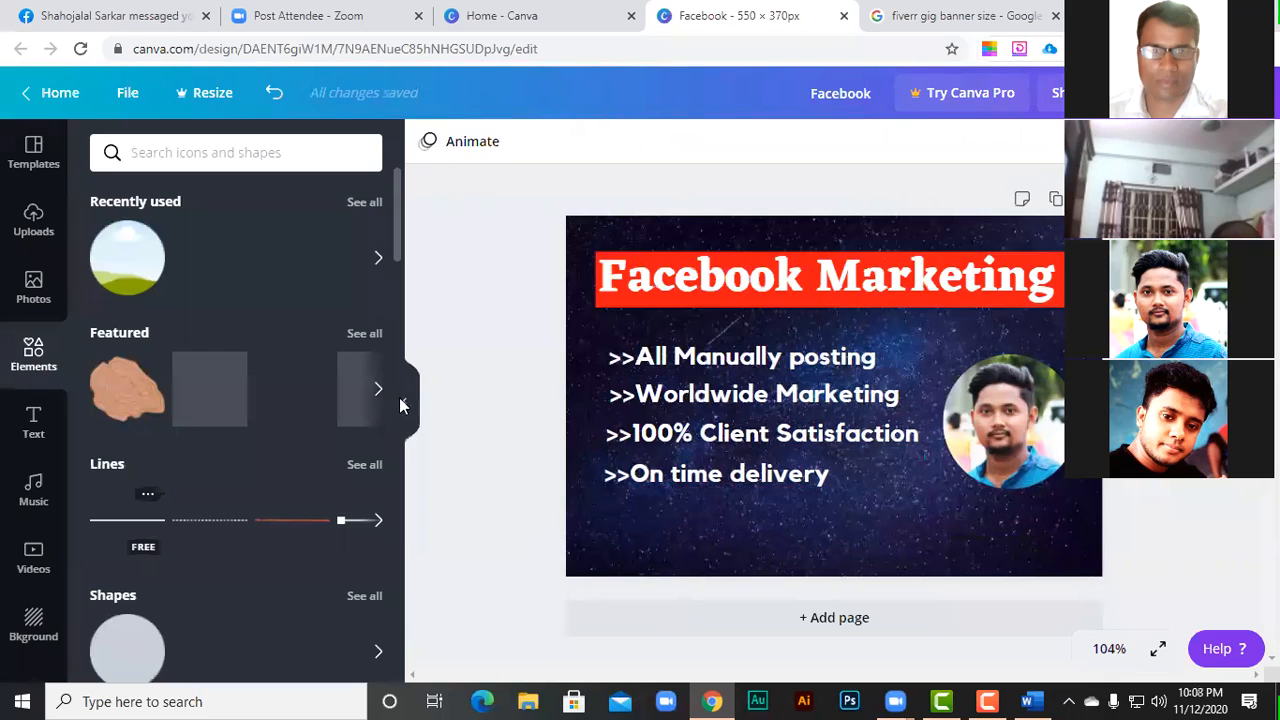
- Add a single-frame grid and shrink it to a narrow strip behind "All Manually posting"
scroll(400, 397, down, 10)
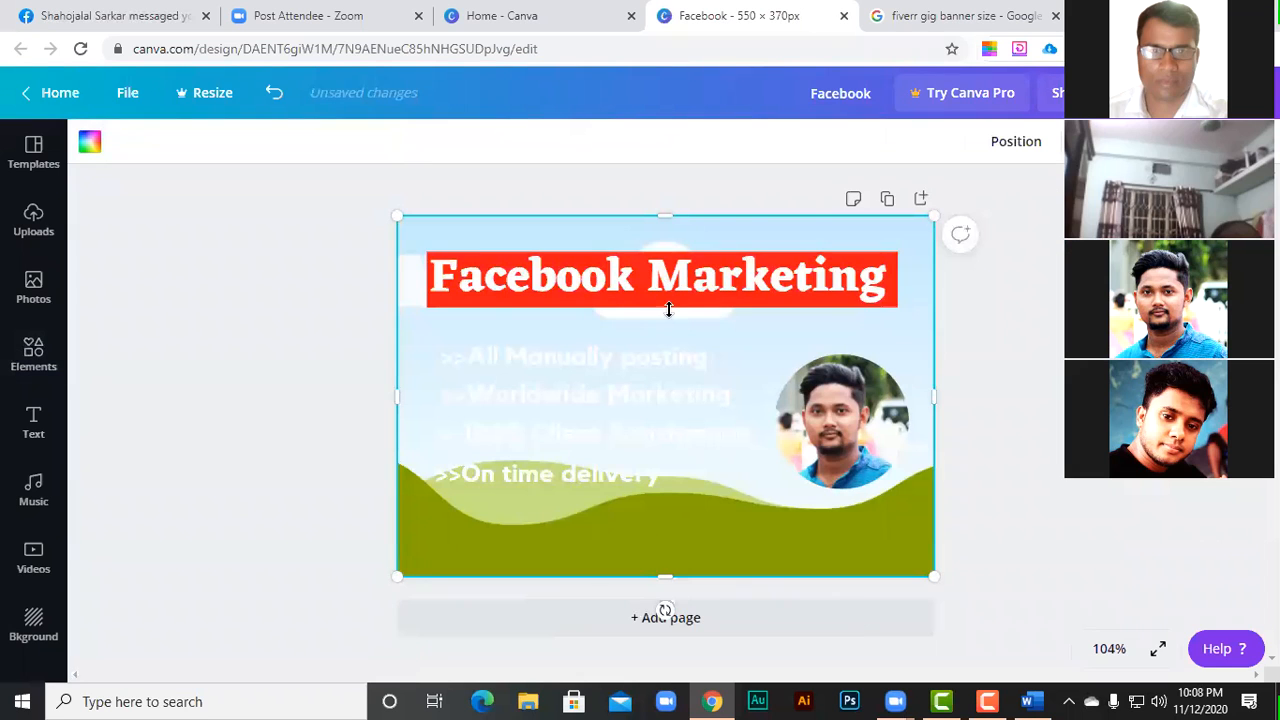
drag(671, 297, 690, 333)
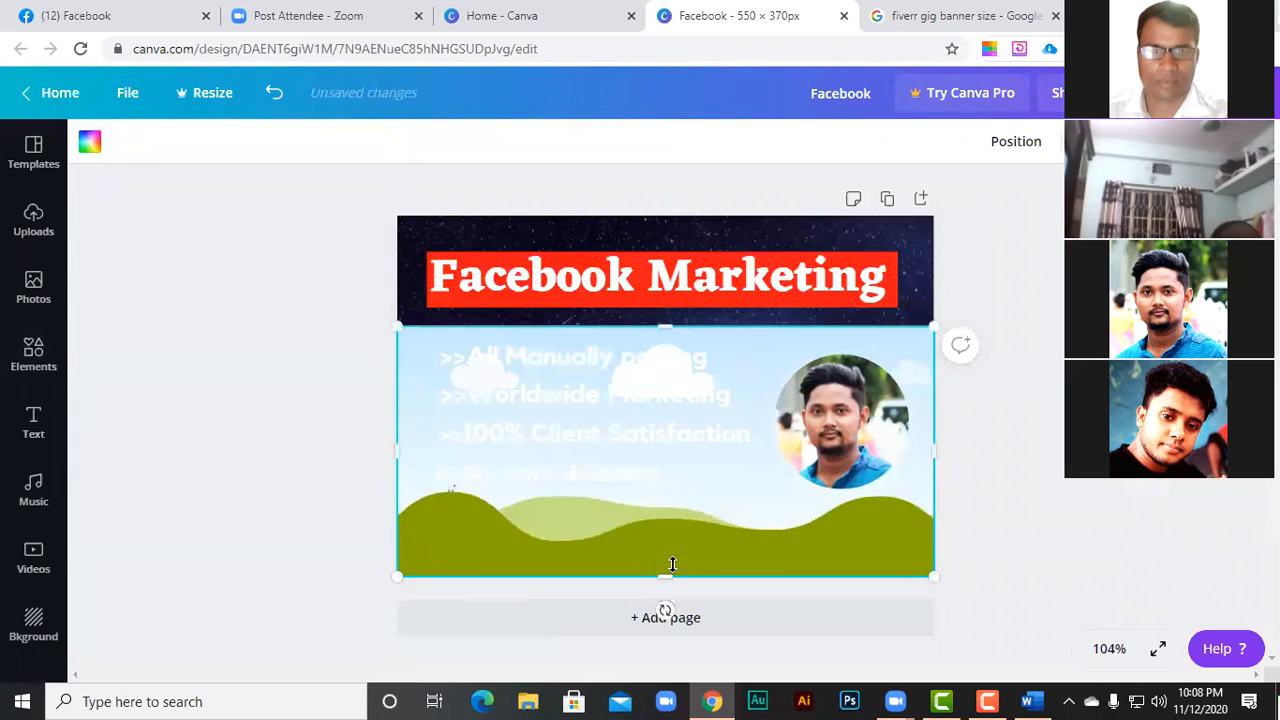
drag(665, 575, 677, 372)
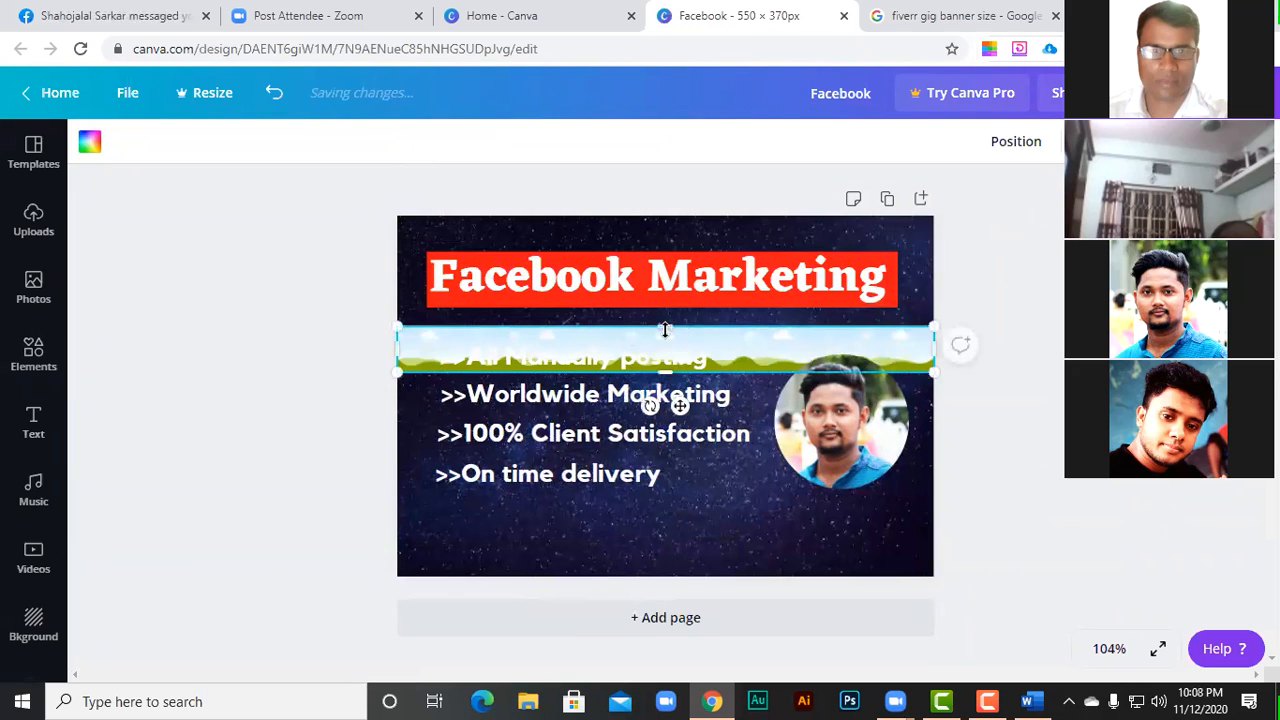
drag(933, 350, 744, 358)
click(396, 361)
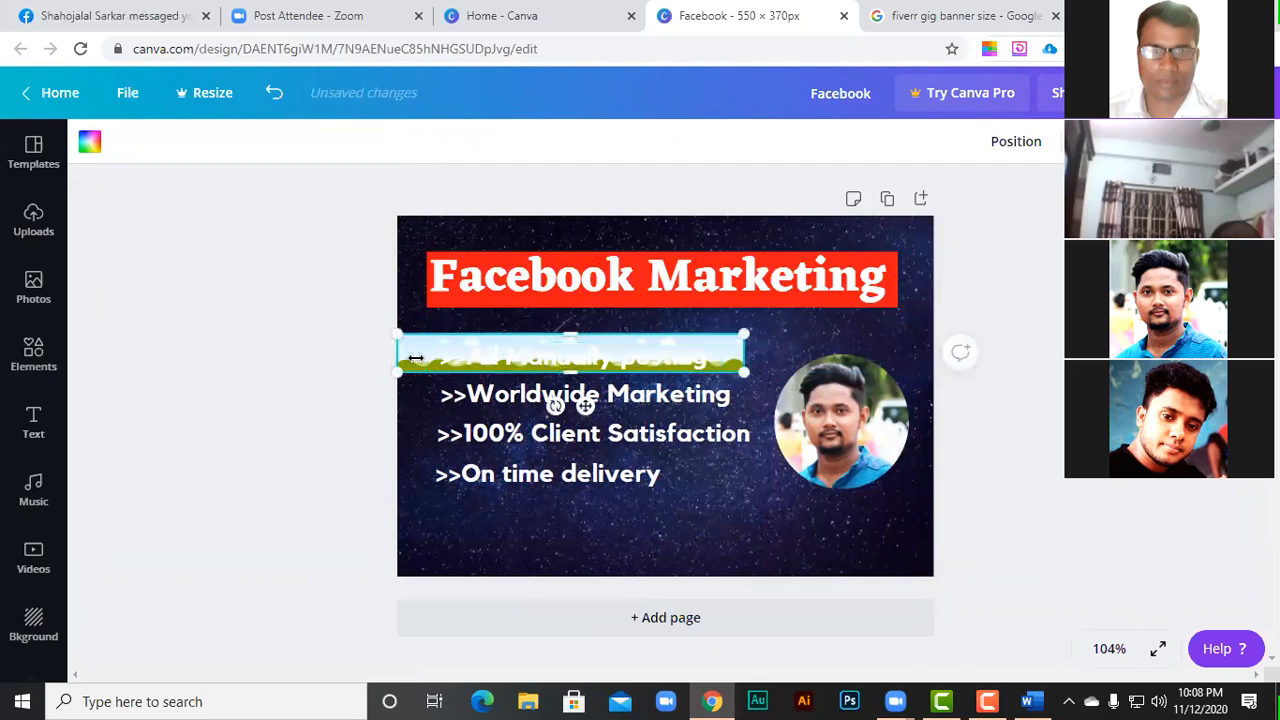
drag(397, 358, 433, 360)
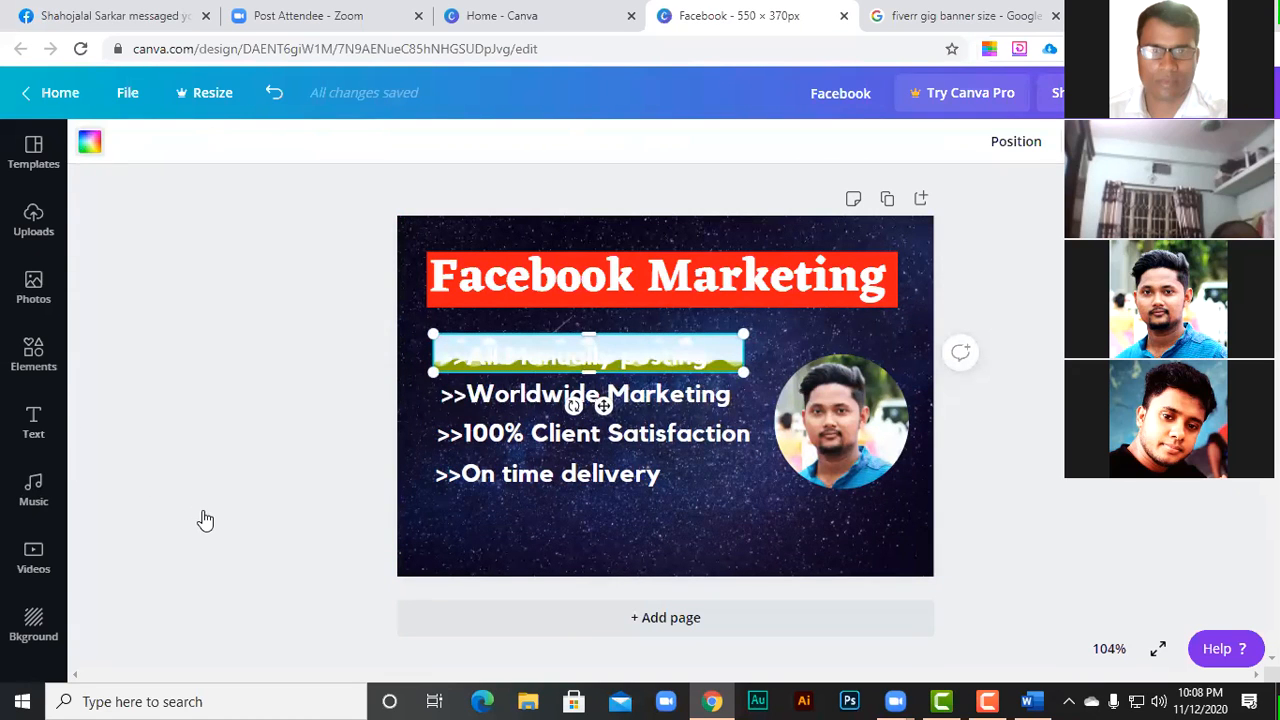
- Try dark blue, dark green, light green and orange as the fill of the strip behind "All Manually posting"
click(89, 141)
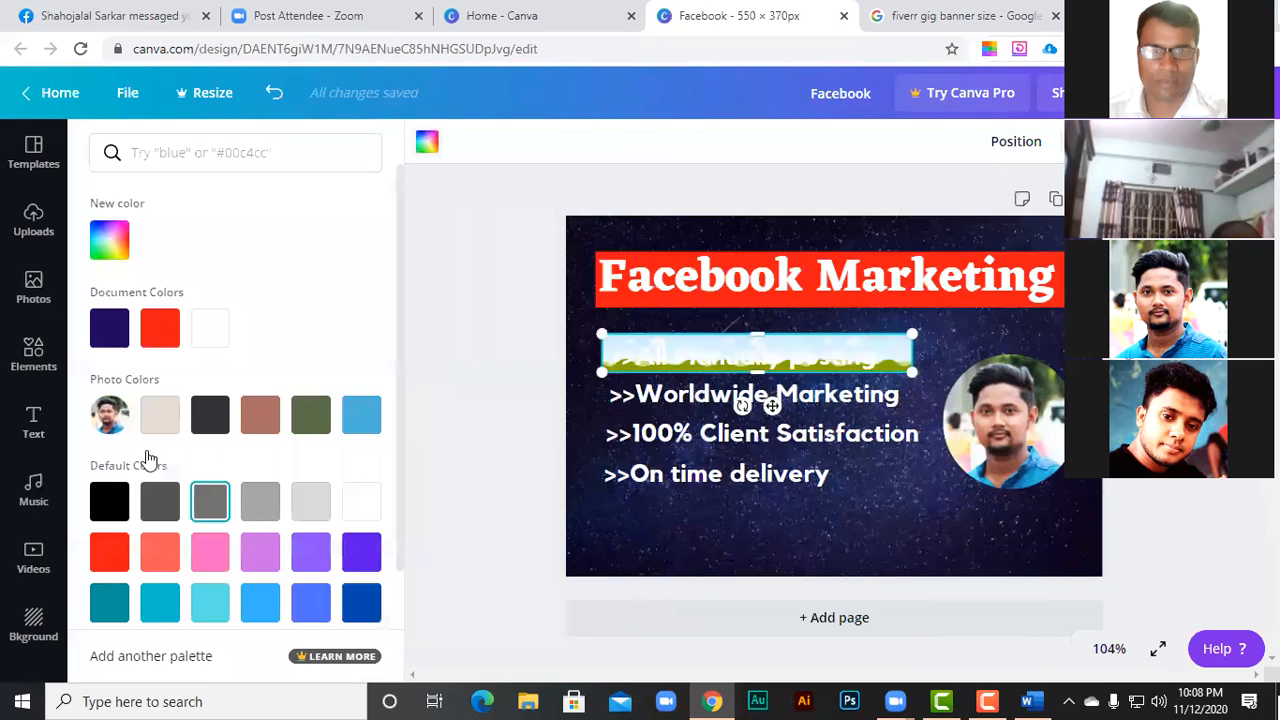
scroll(368, 548, down, 1)
click(361, 536)
click(109, 590)
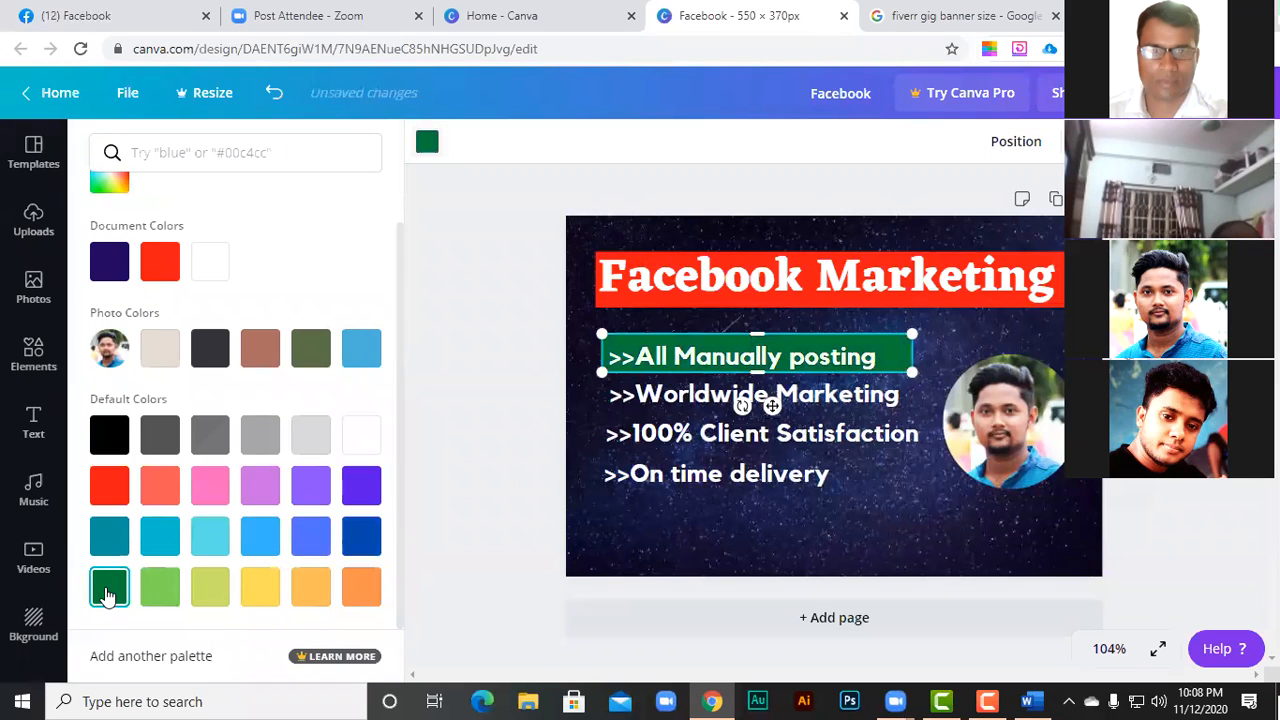
click(160, 588)
click(360, 595)
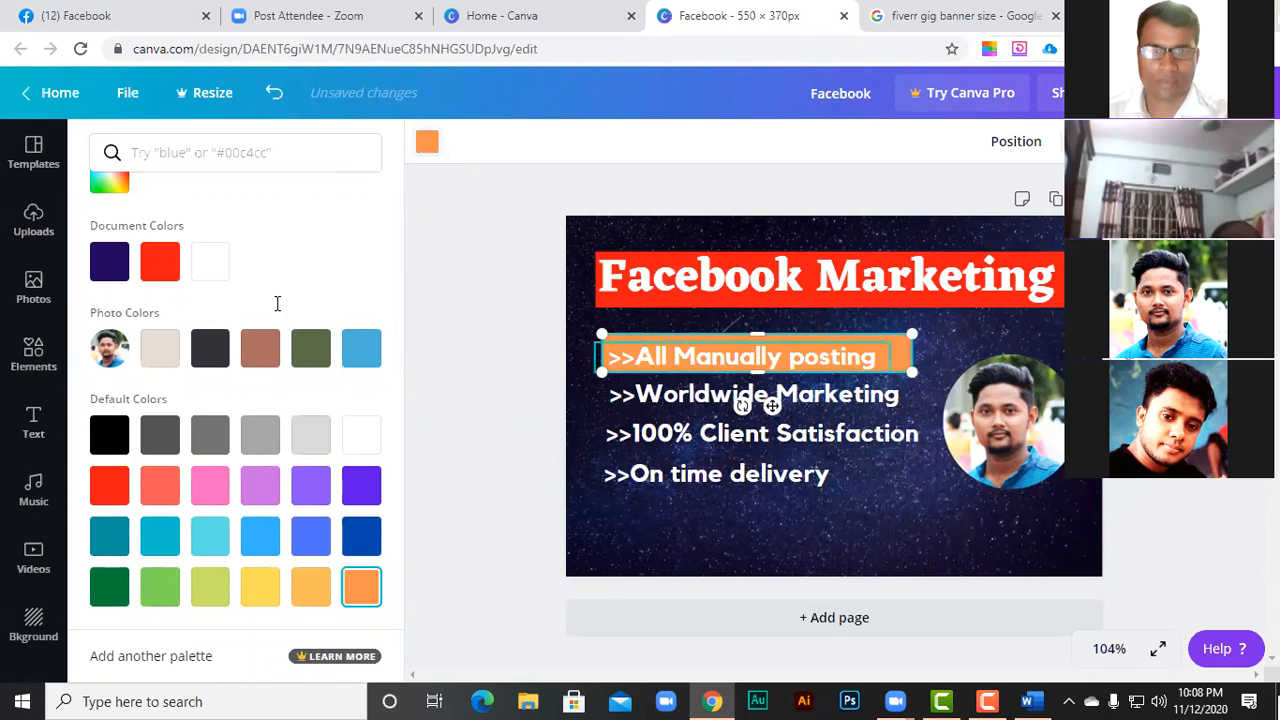
- Set the "All Manually posting" text to black and fill the strip behind it with light green
click(907, 354)
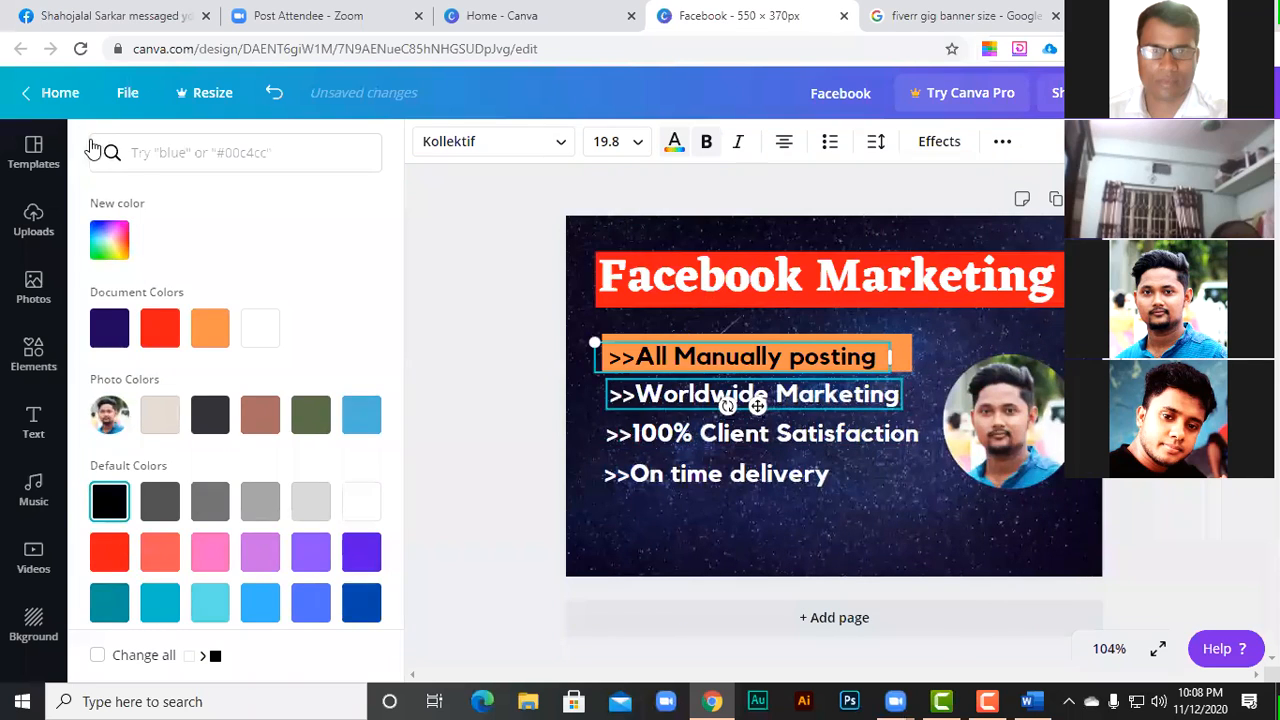
key(Escape)
click(368, 508)
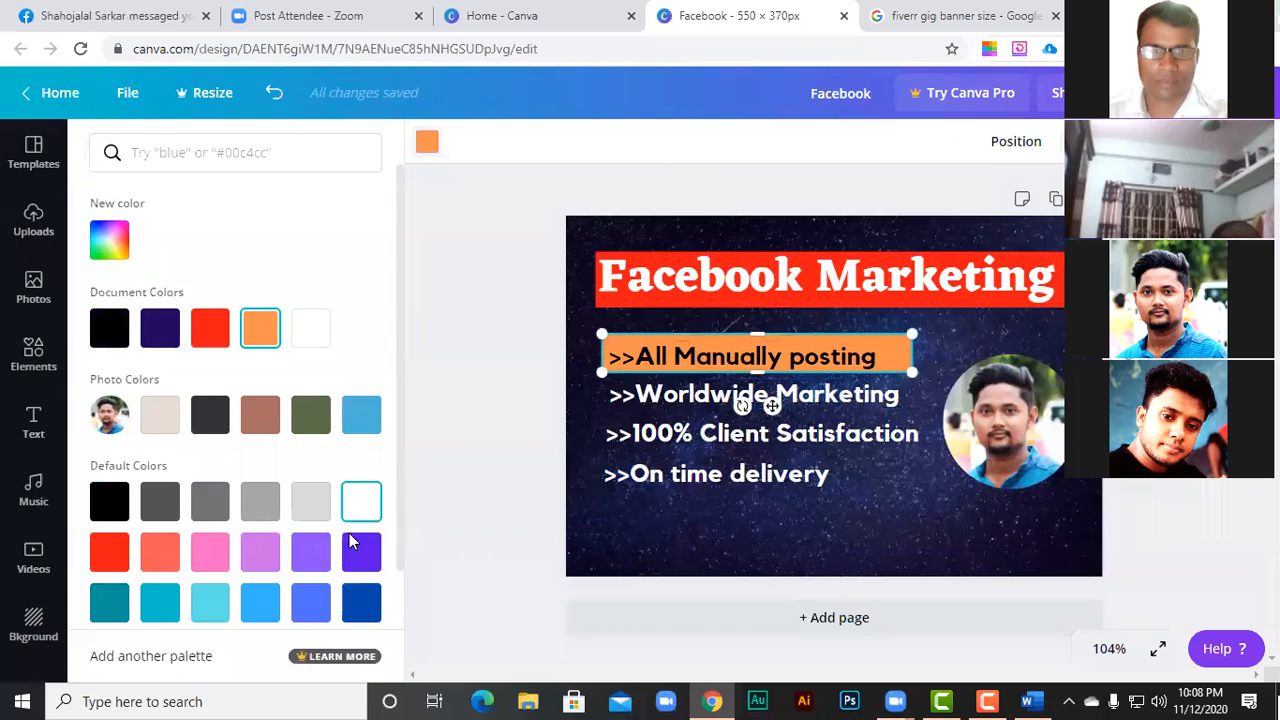
scroll(165, 597, down, 1)
click(160, 588)
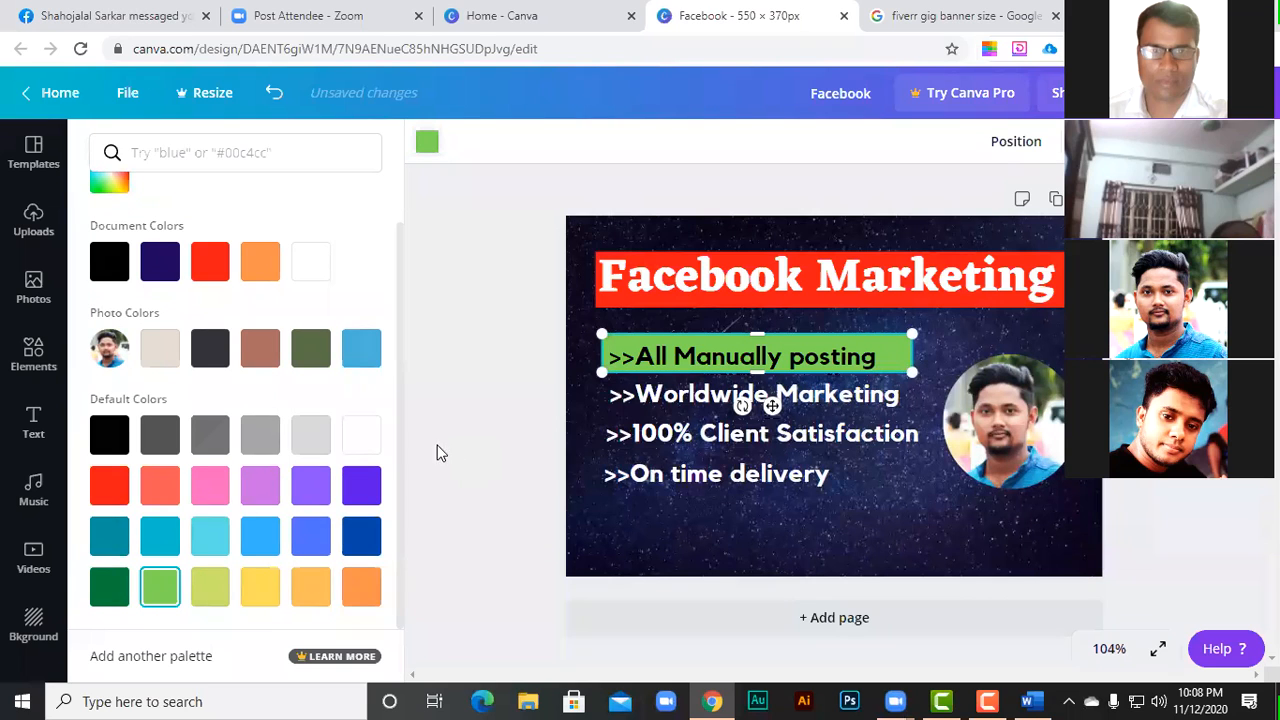
- Line up the green strip with the heading strip's left edge and reduce its height to fit "All Manually posting"
click(703, 363)
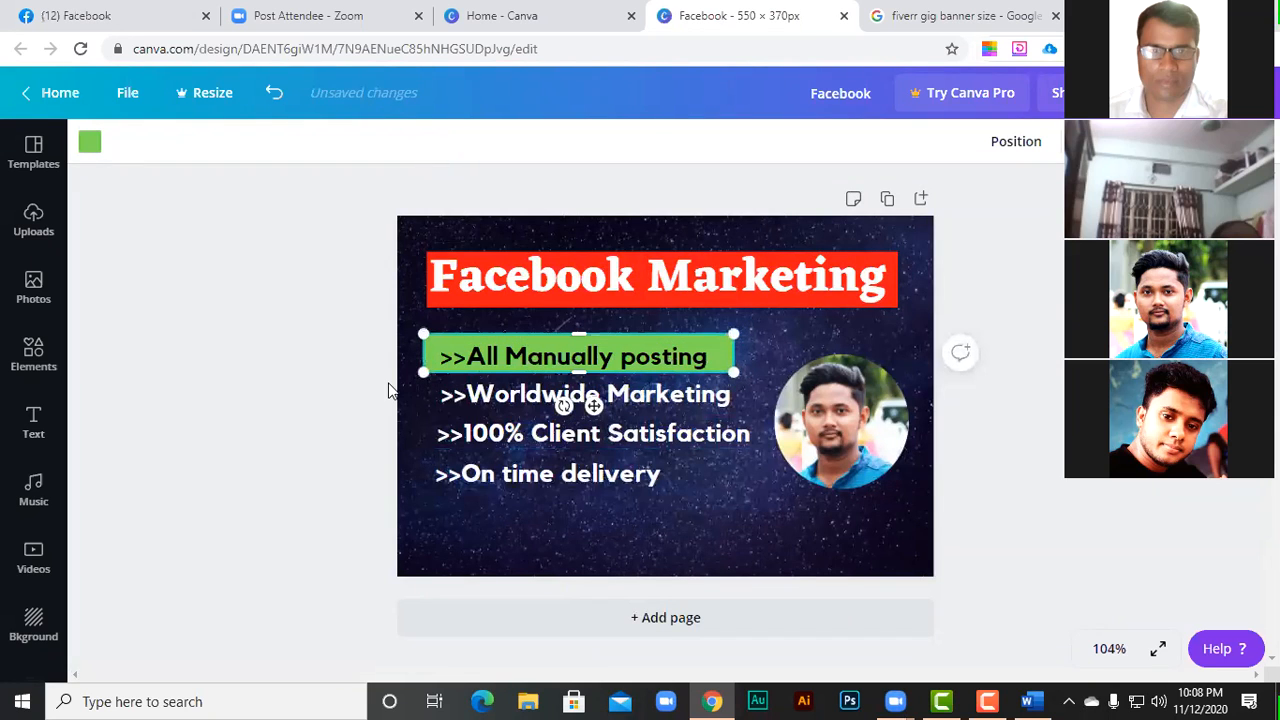
click(357, 394)
click(712, 362)
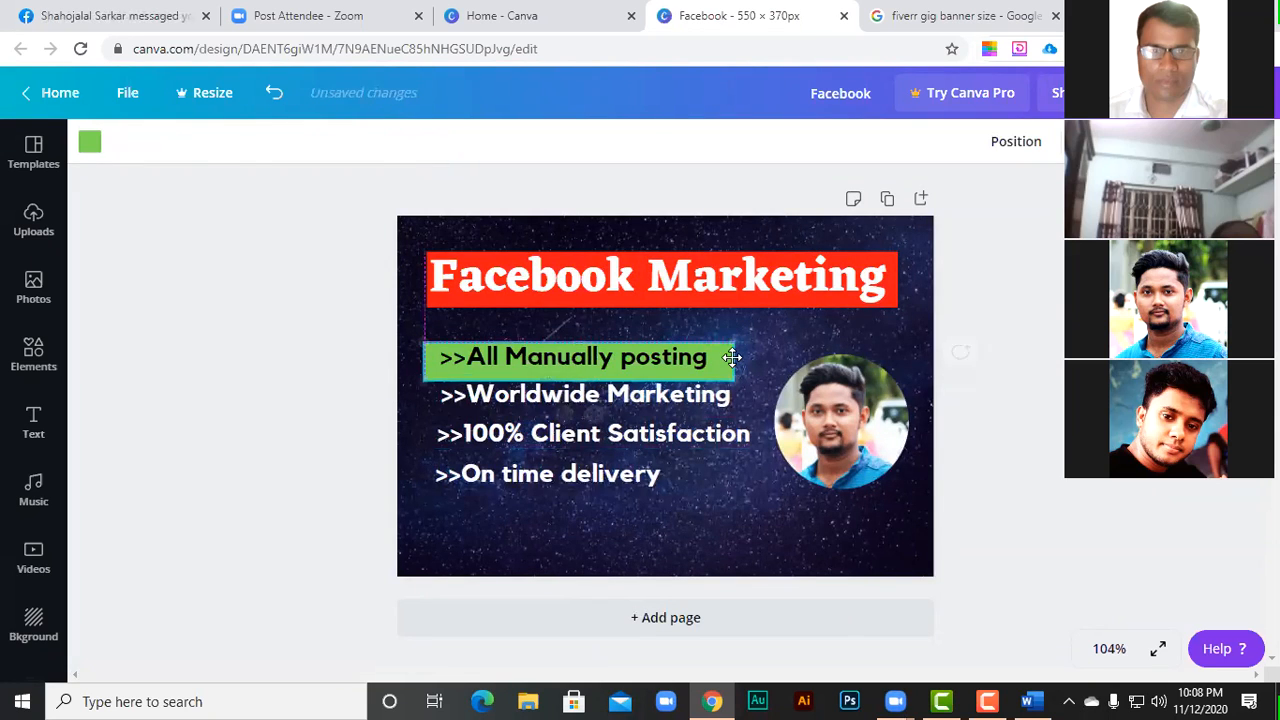
click(618, 374)
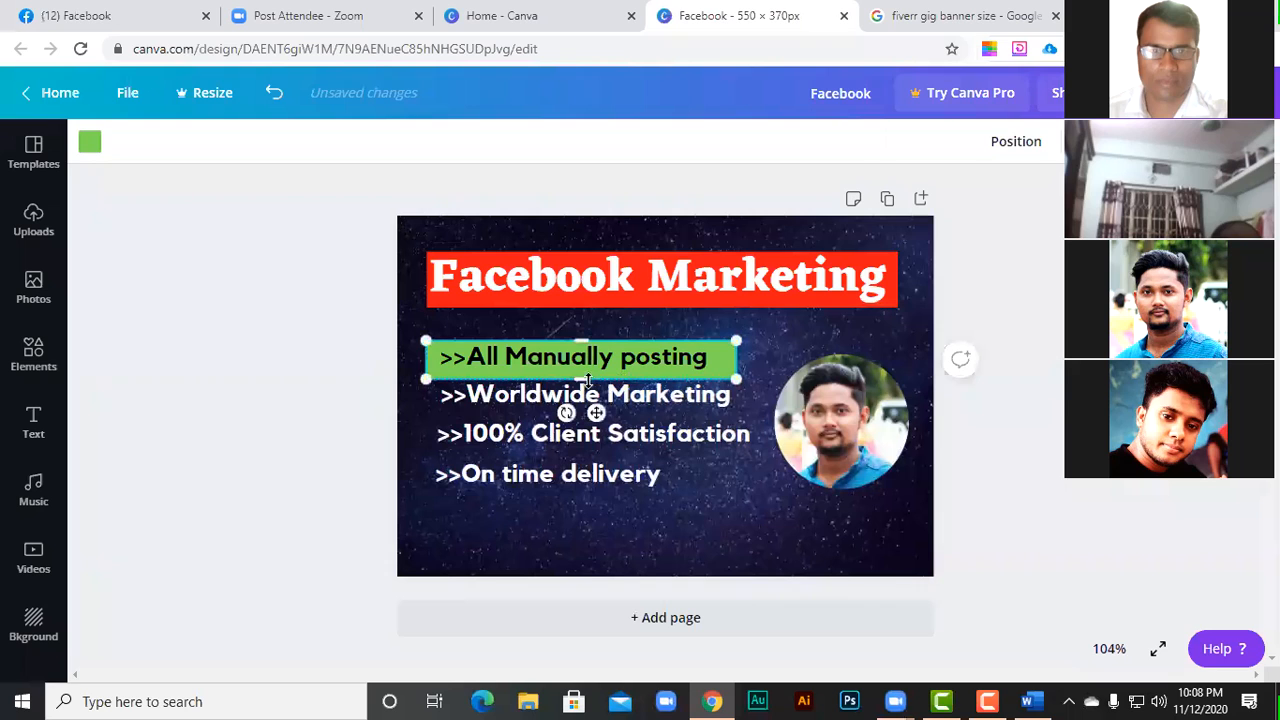
drag(581, 374, 581, 366)
click(322, 398)
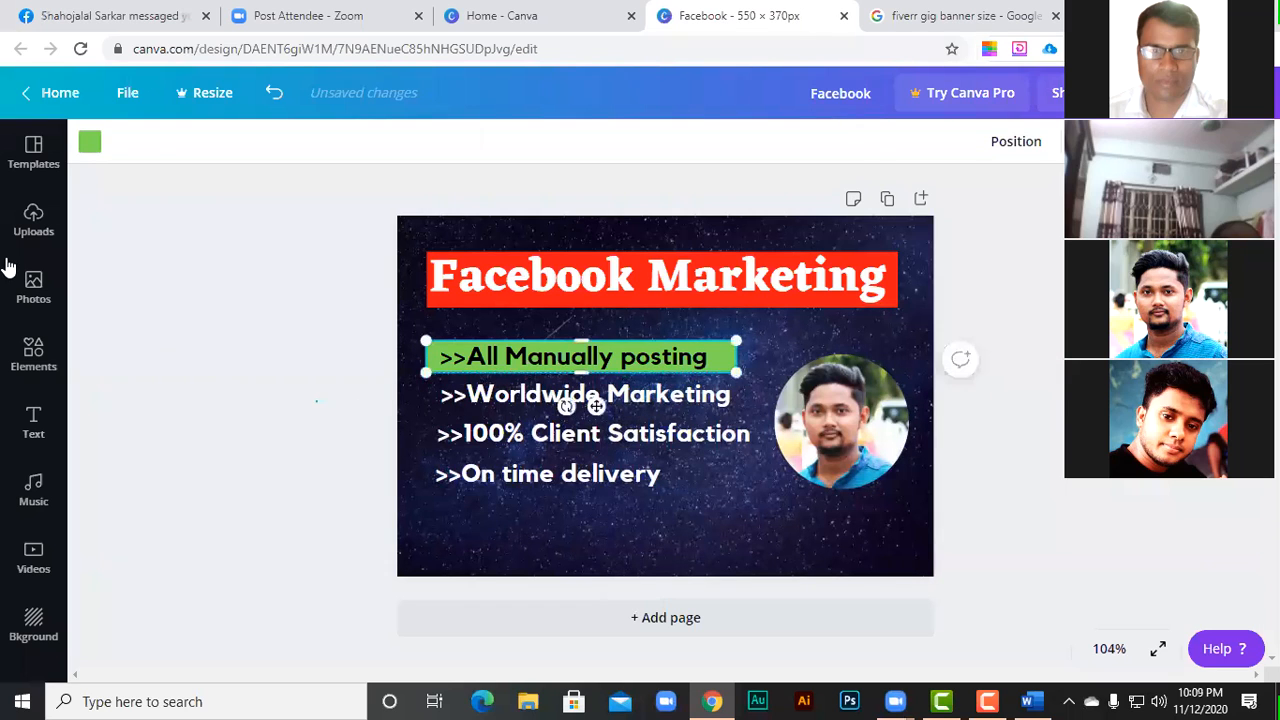
- Add another single-frame grid, shrink it to the green strip's width over the three lines below "All Manually posting", and open its fill colours
click(40, 425)
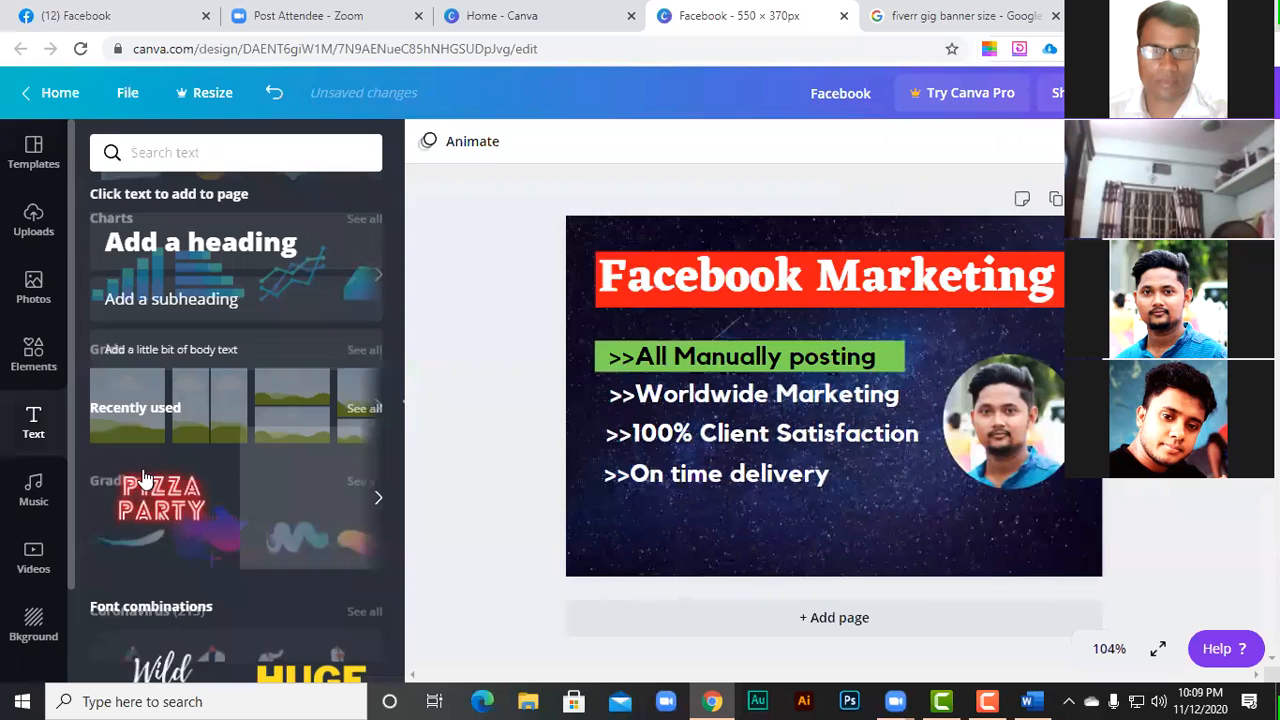
click(34, 352)
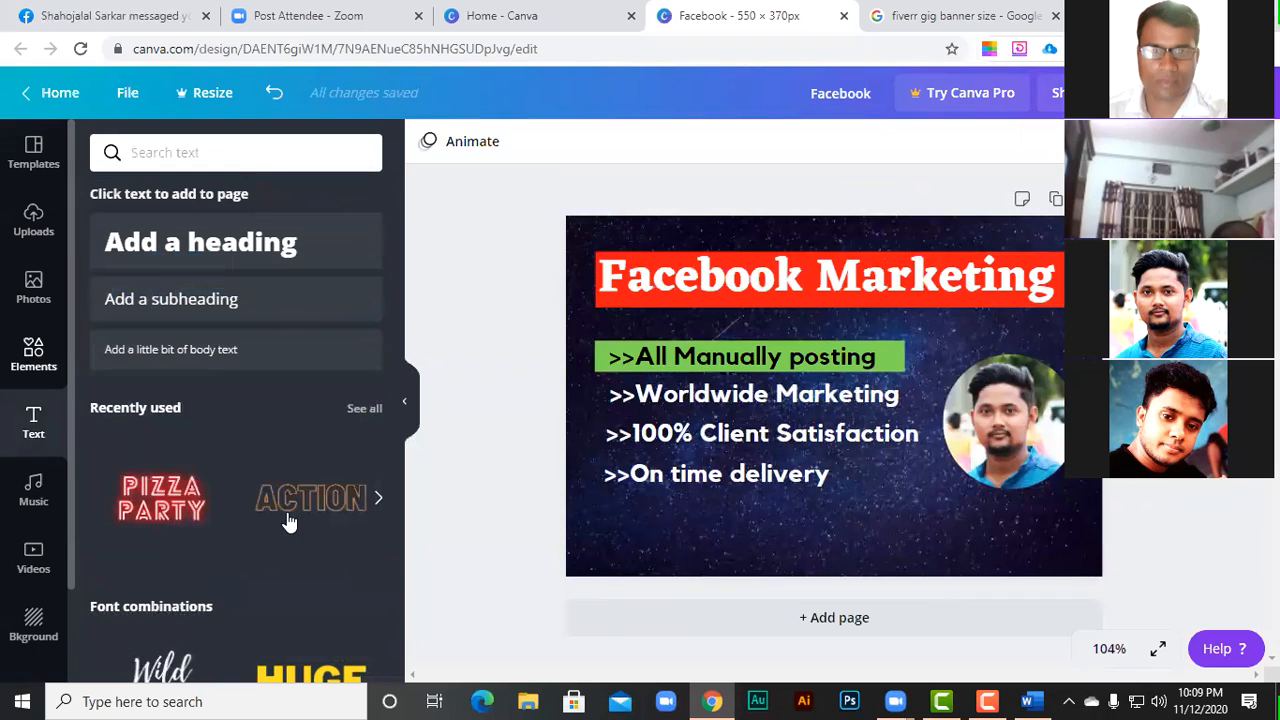
drag(127, 425, 772, 541)
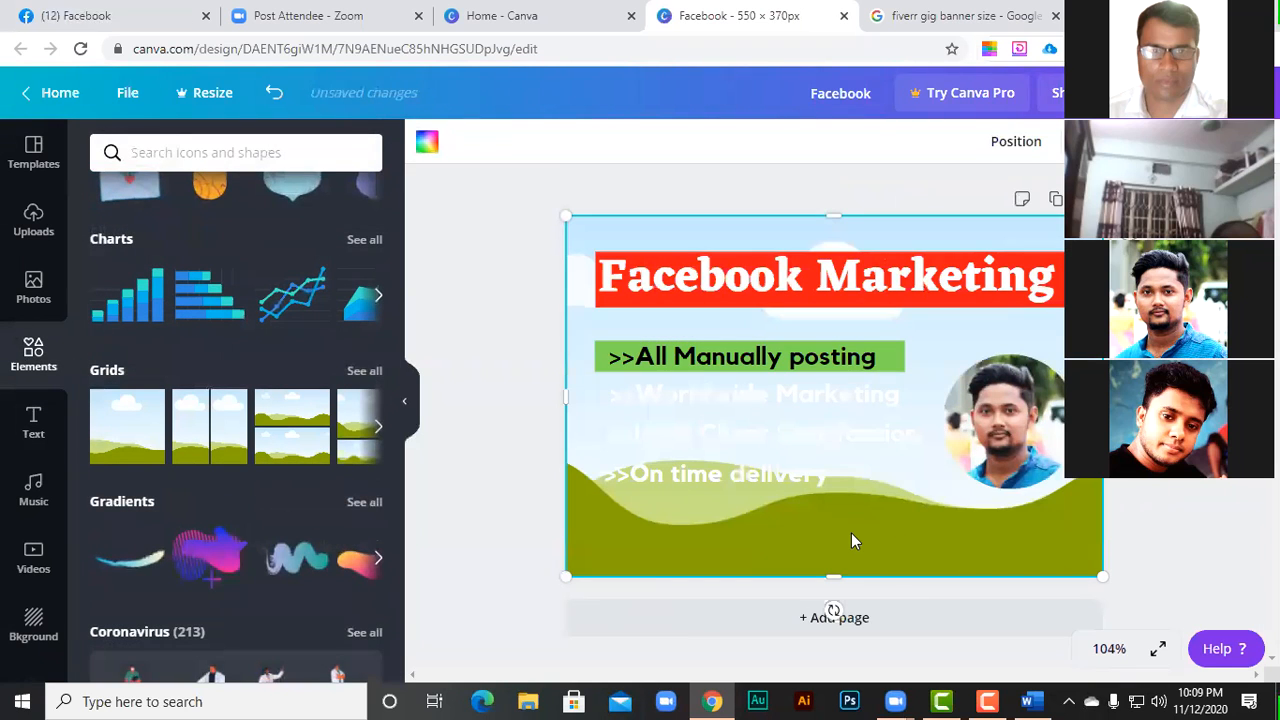
drag(835, 214, 833, 490)
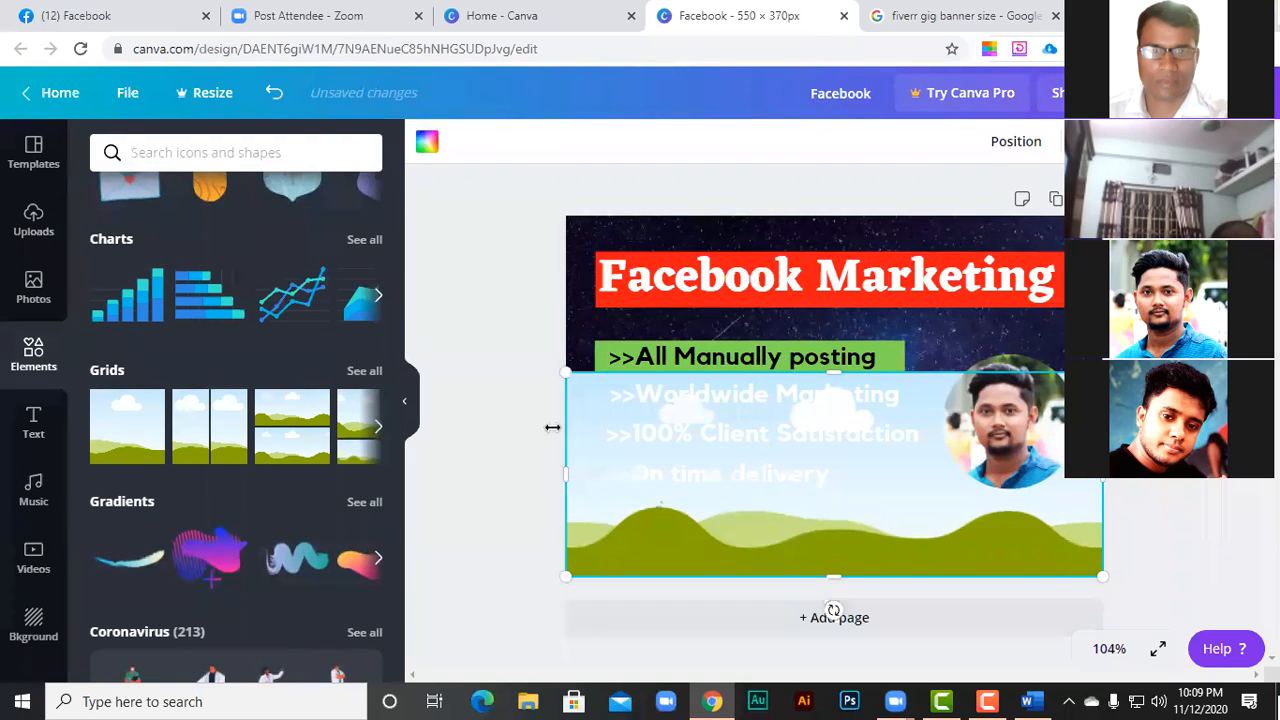
drag(554, 427, 402, 400)
click(403, 400)
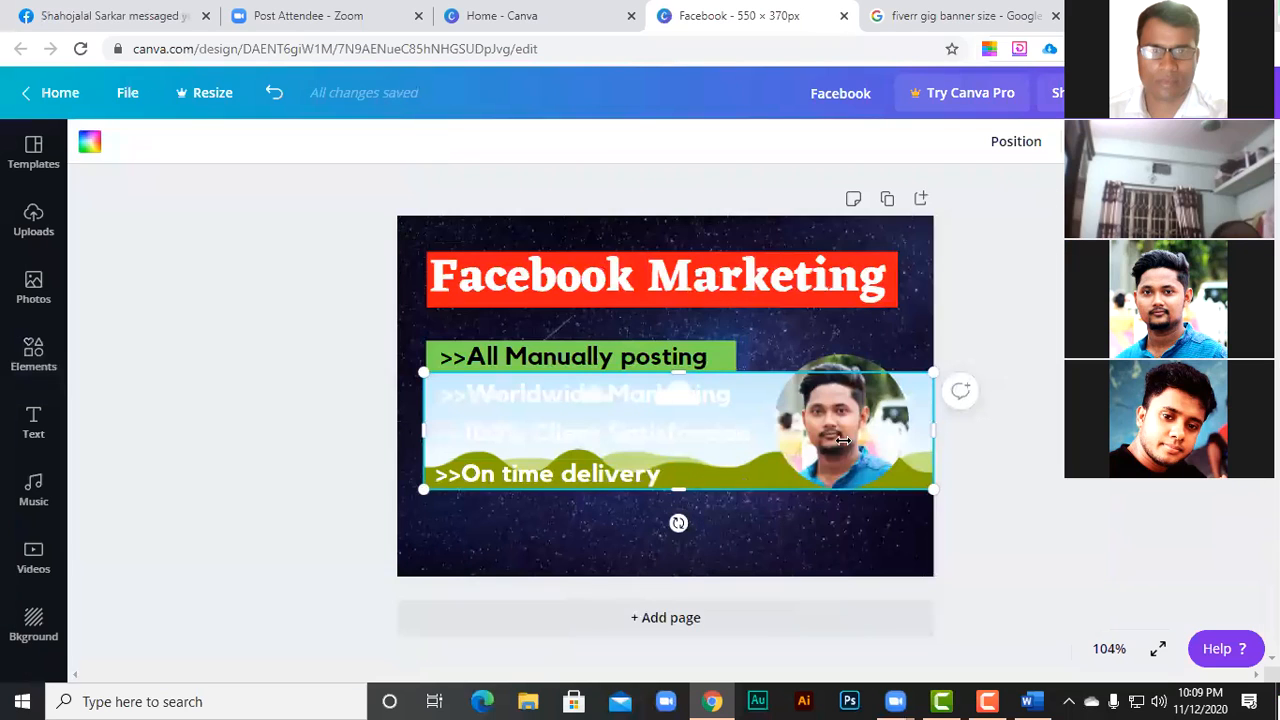
drag(843, 441, 737, 440)
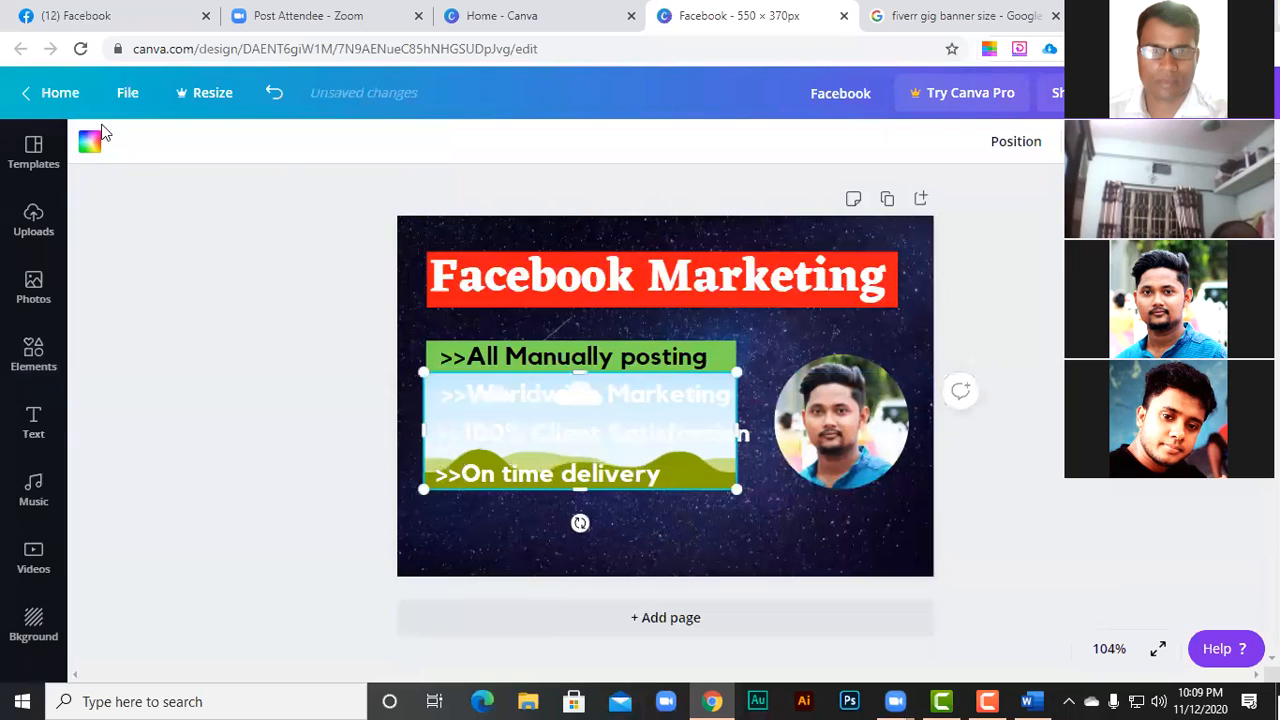
click(90, 142)
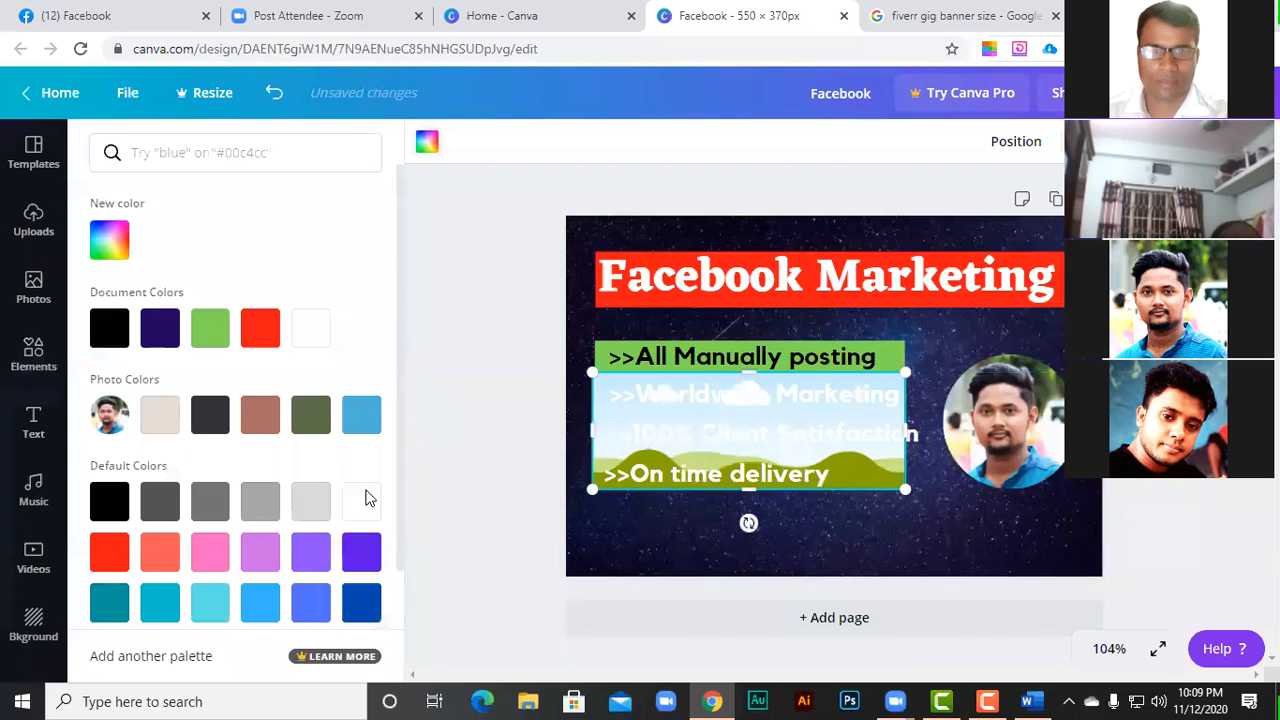
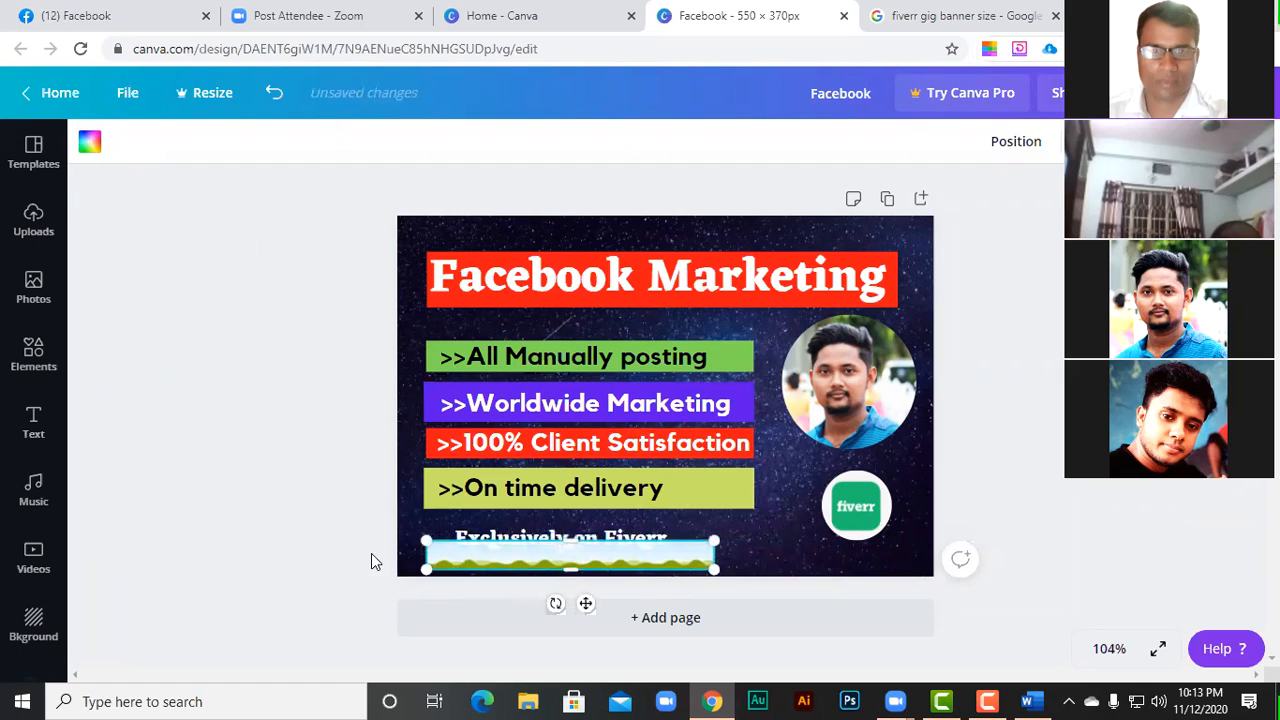
- Move the narrow grid strip behind "Exclusively on Fiverr" and fill it with the Fiverr logo's green
drag(507, 548, 459, 547)
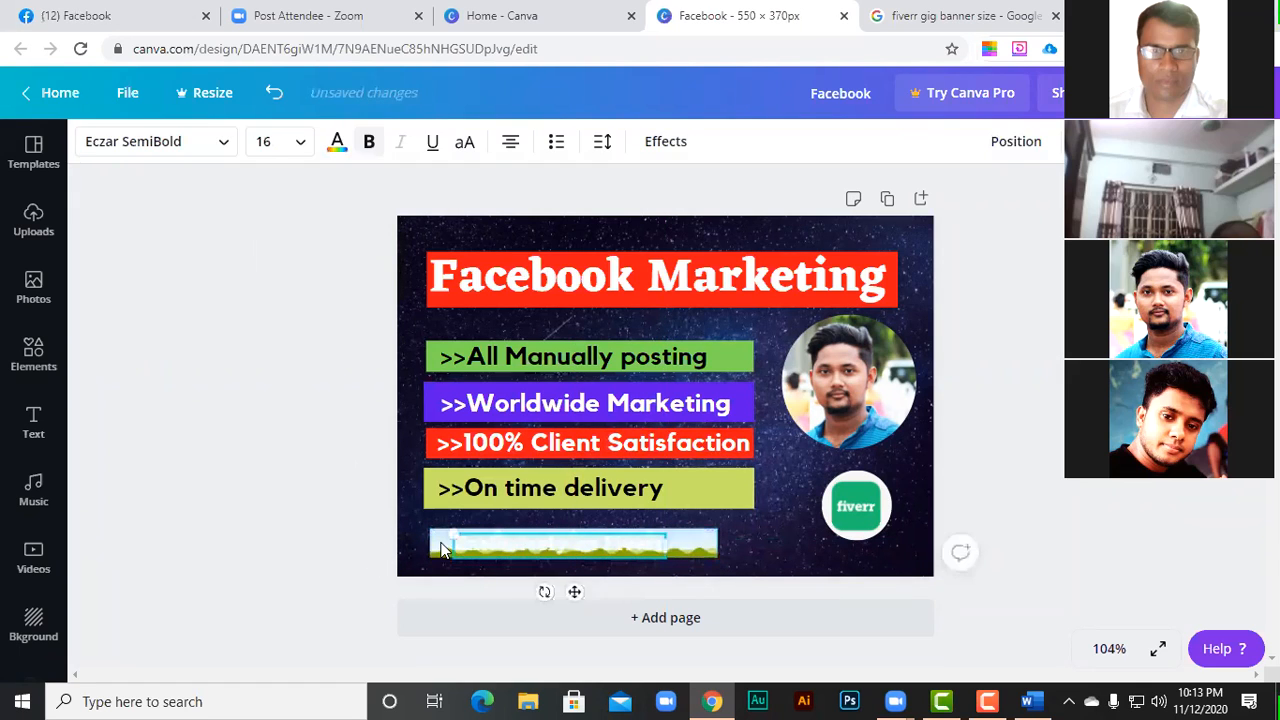
click(441, 549)
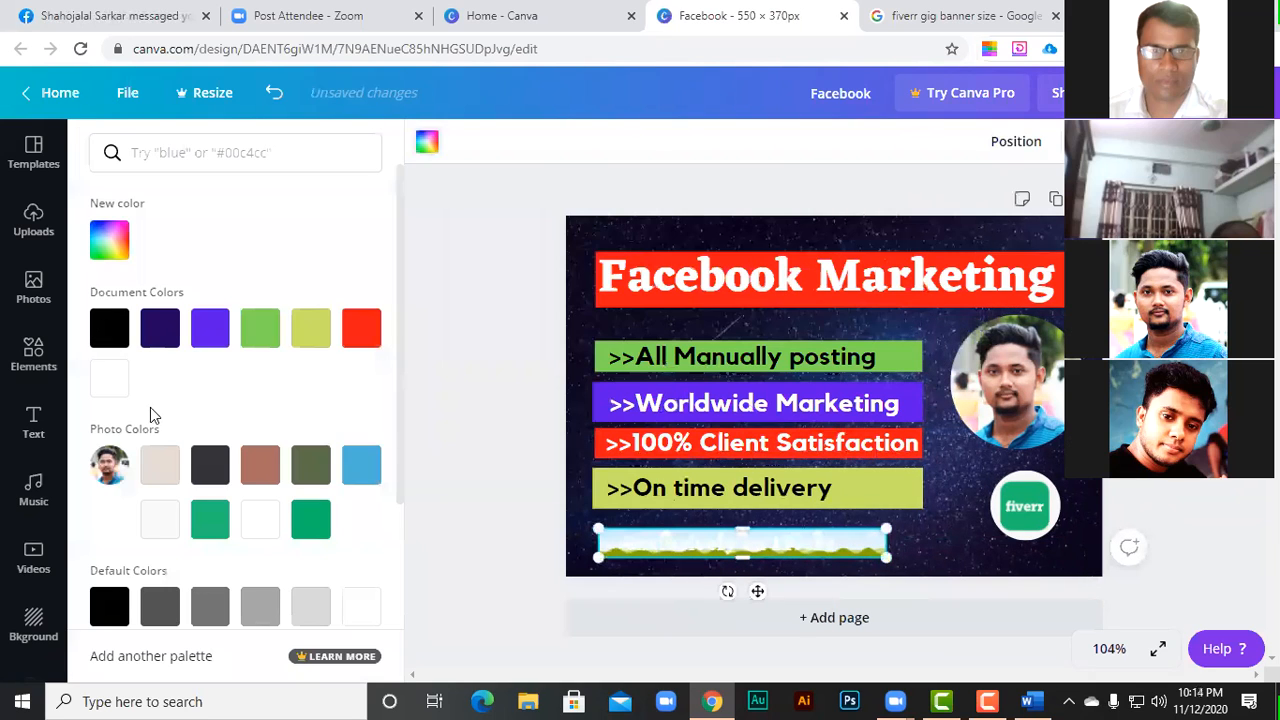
scroll(199, 354, down, 3)
click(206, 349)
- Set the "Exclusively on Fiverr" text to black and shorten the green strip behind it to fit the text
double_click(643, 551)
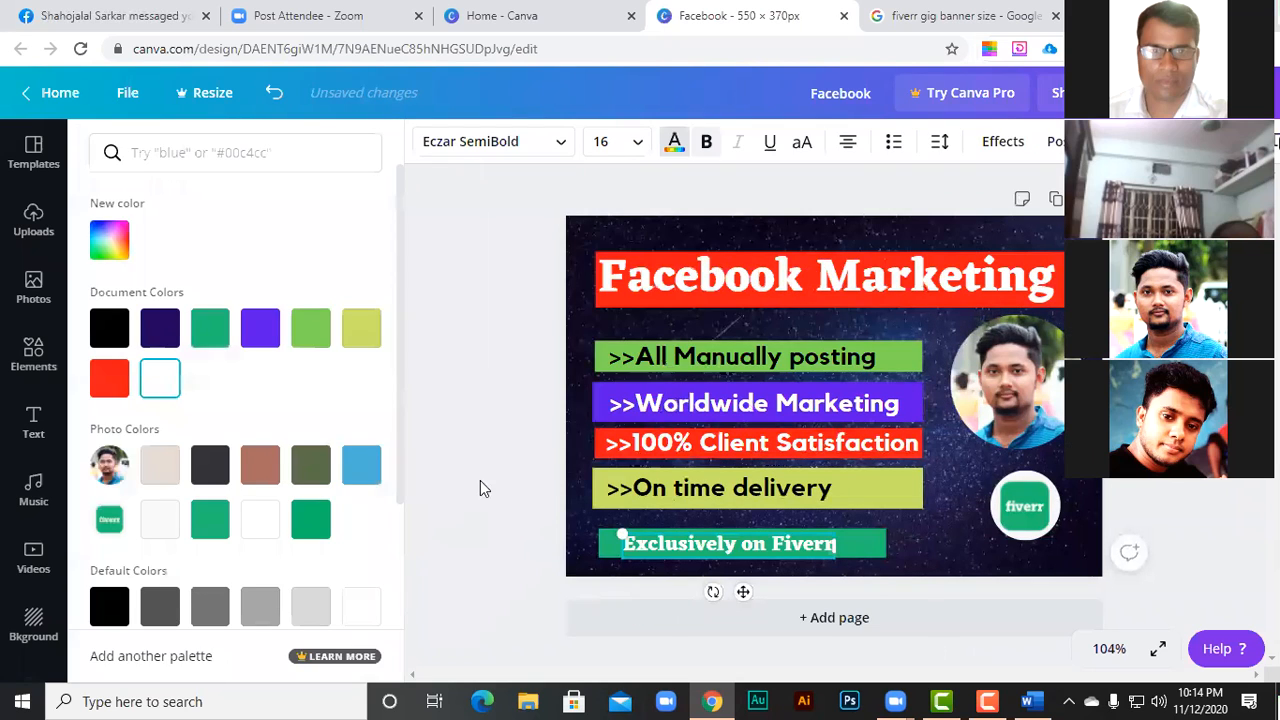
click(109, 606)
click(697, 547)
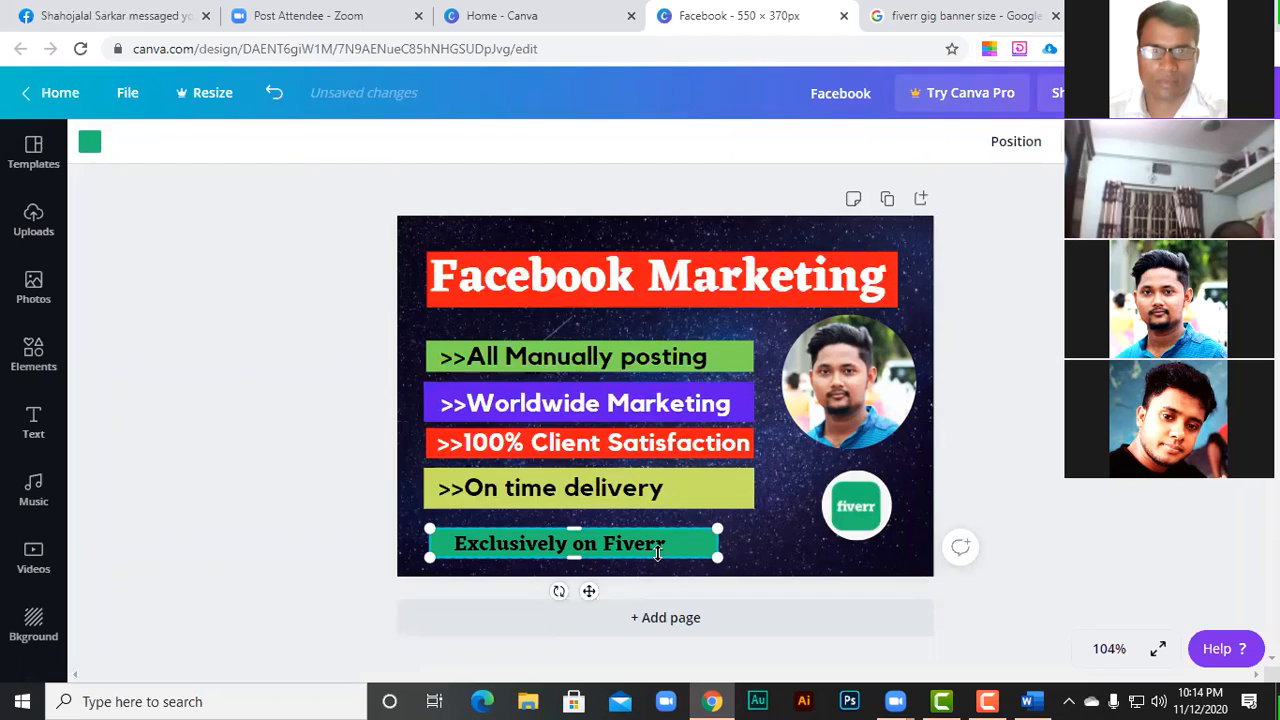
- Shrink the circular Fiverr logo slightly and move it against the end of the "On time delivery" strip
click(849, 529)
drag(890, 543, 869, 529)
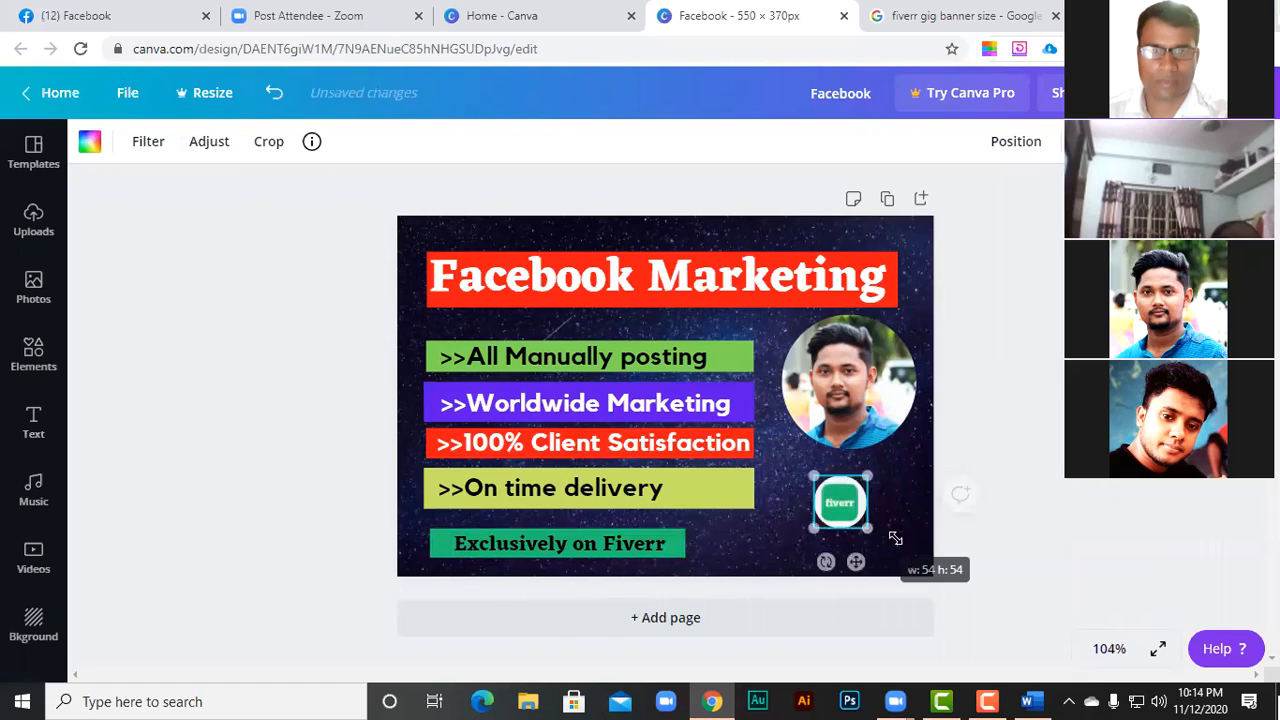
drag(840, 500, 755, 535)
drag(895, 537, 881, 525)
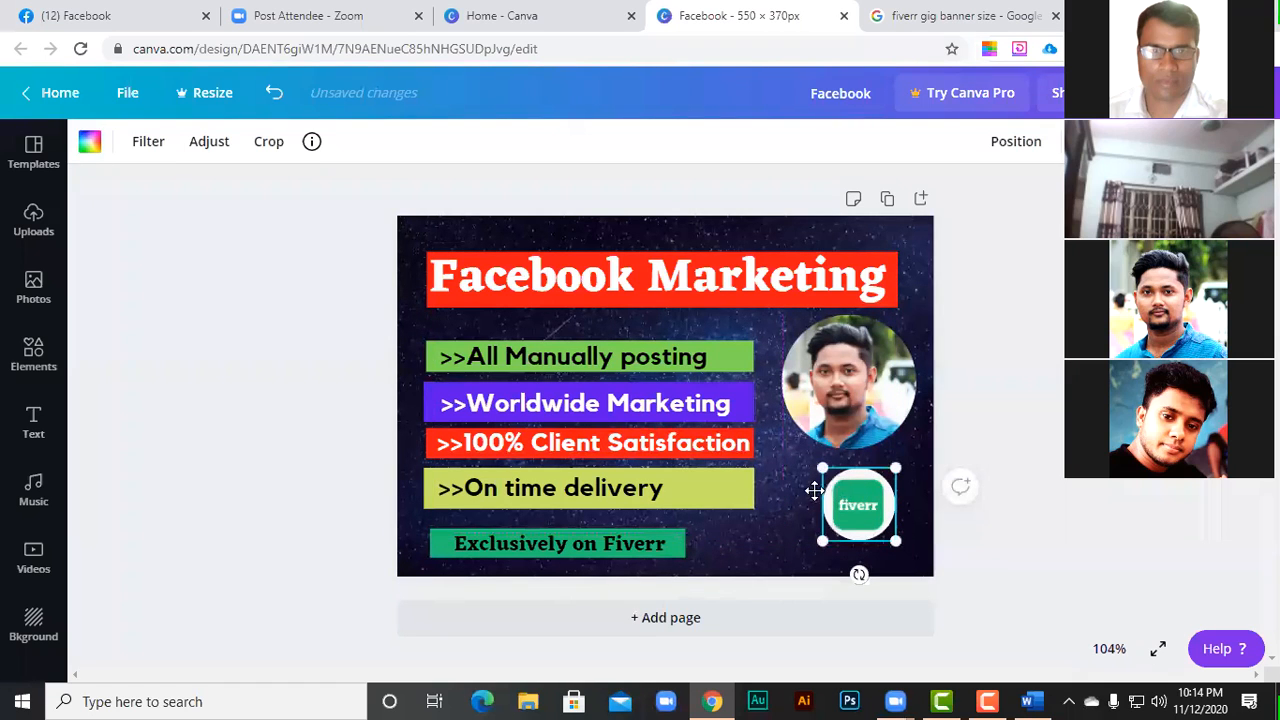
drag(803, 490, 735, 483)
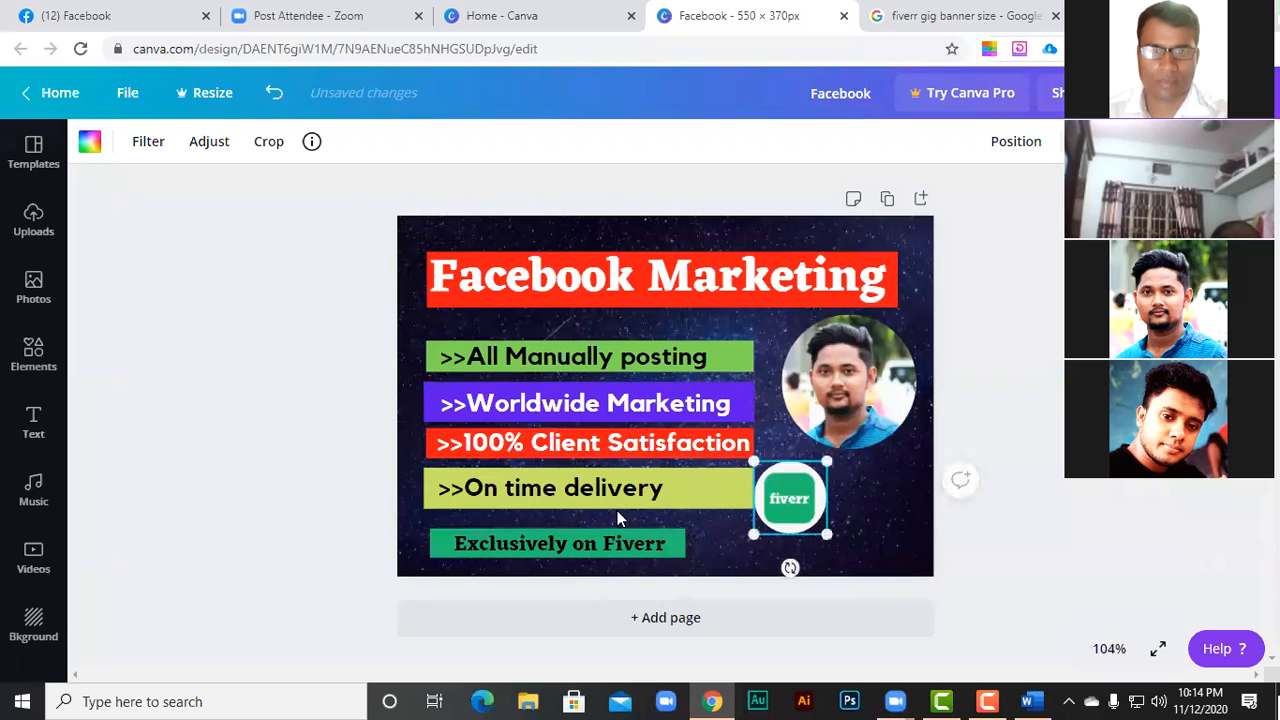
drag(825, 533, 821, 528)
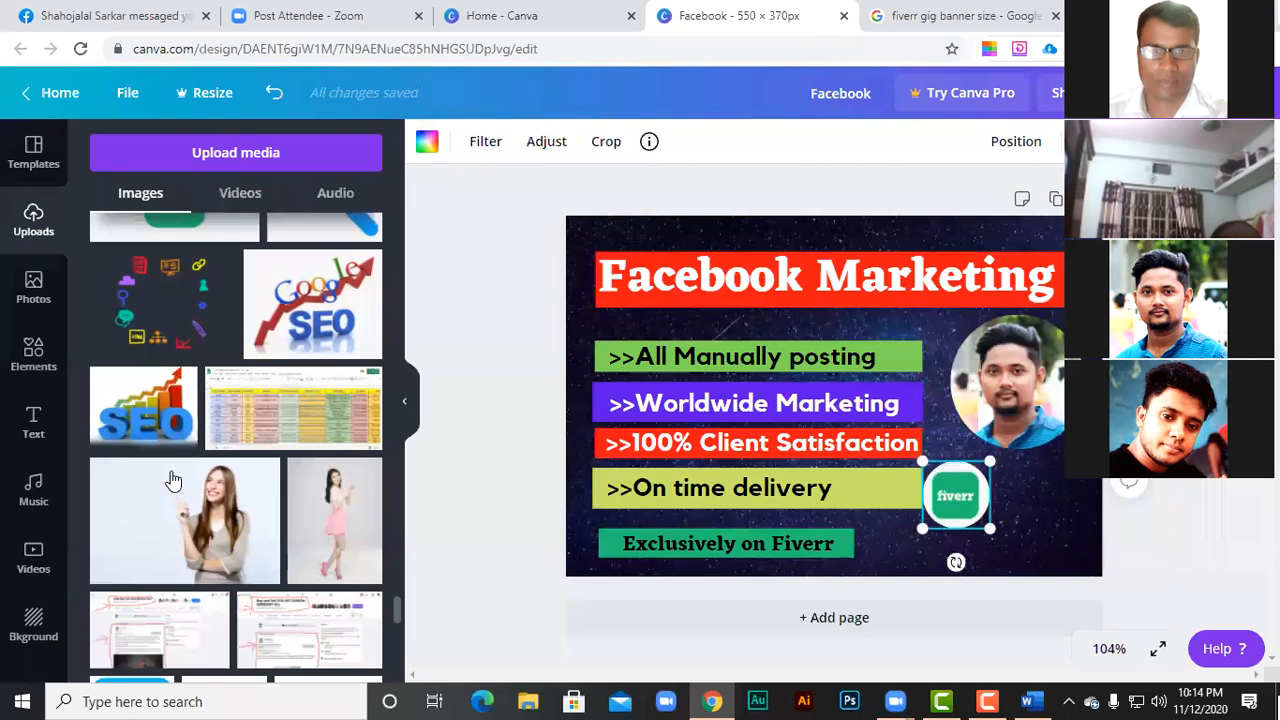
- Add the uploaded Facebook logo and a circular frame, then place the logo in the frame, sized to sit beside the Fiverr logo
scroll(160, 470, down, 1)
scroll(380, 460, down, 5)
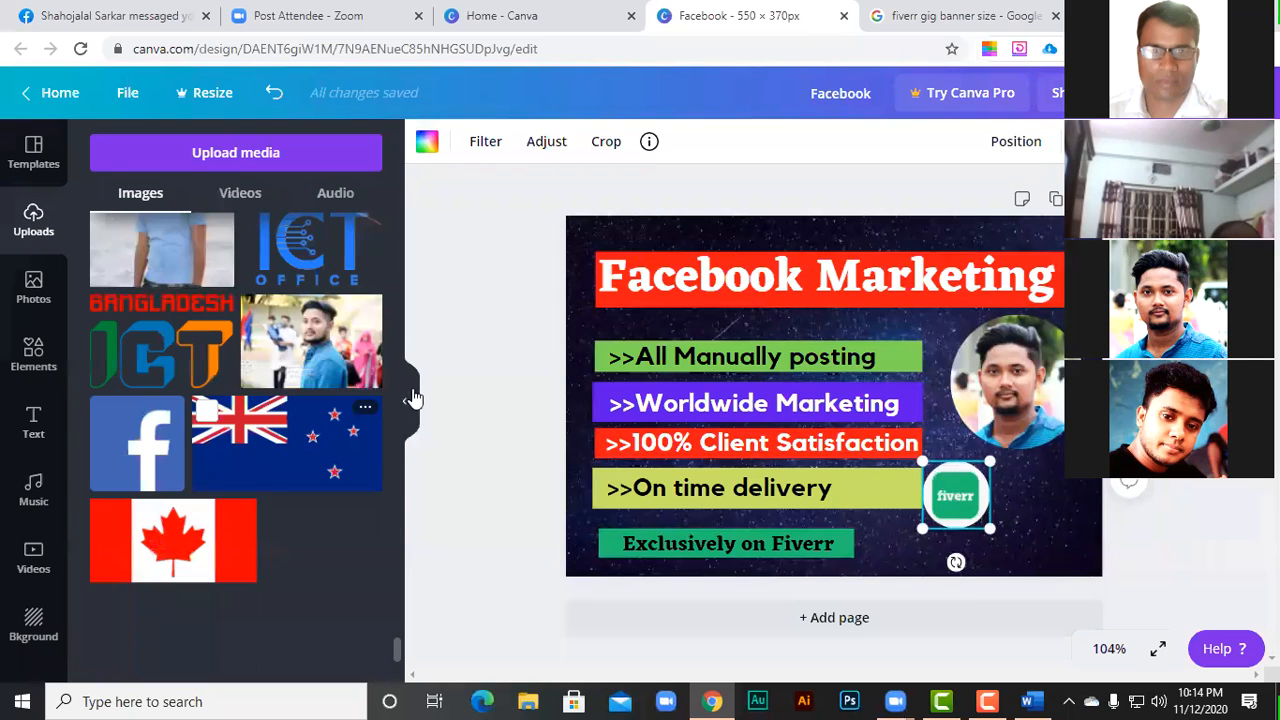
click(408, 404)
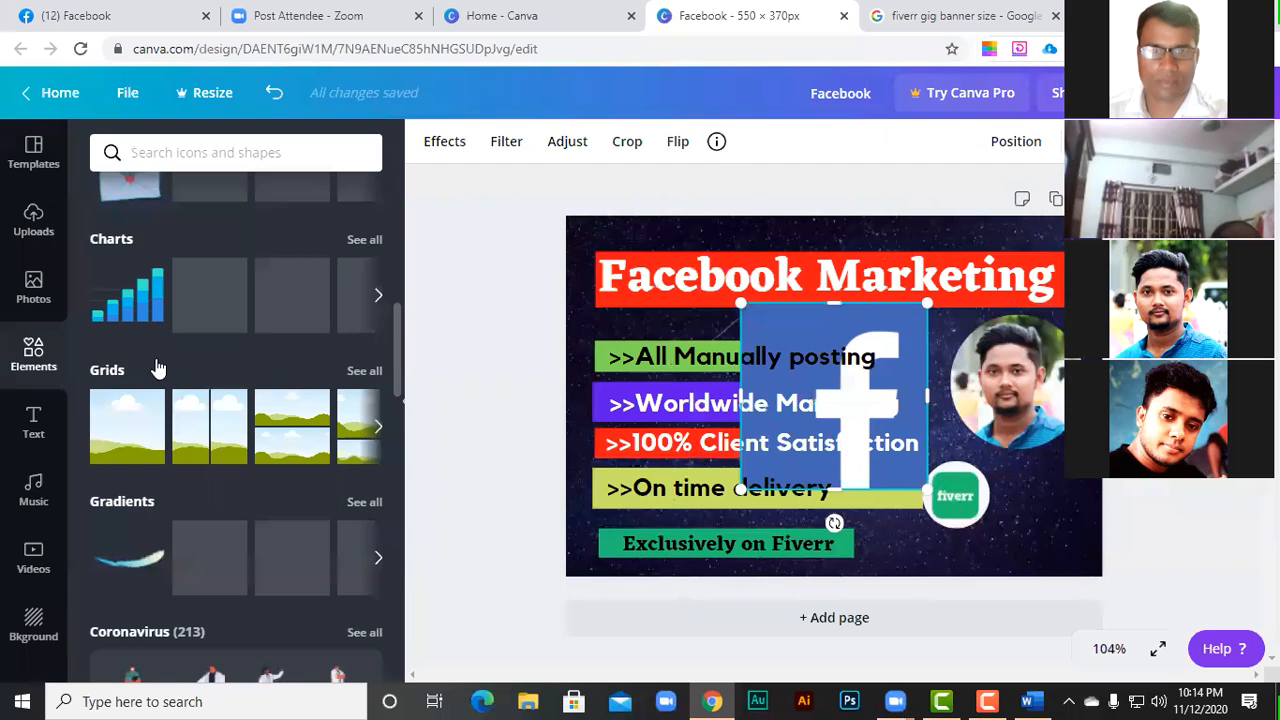
scroll(157, 366, up, 8)
click(127, 257)
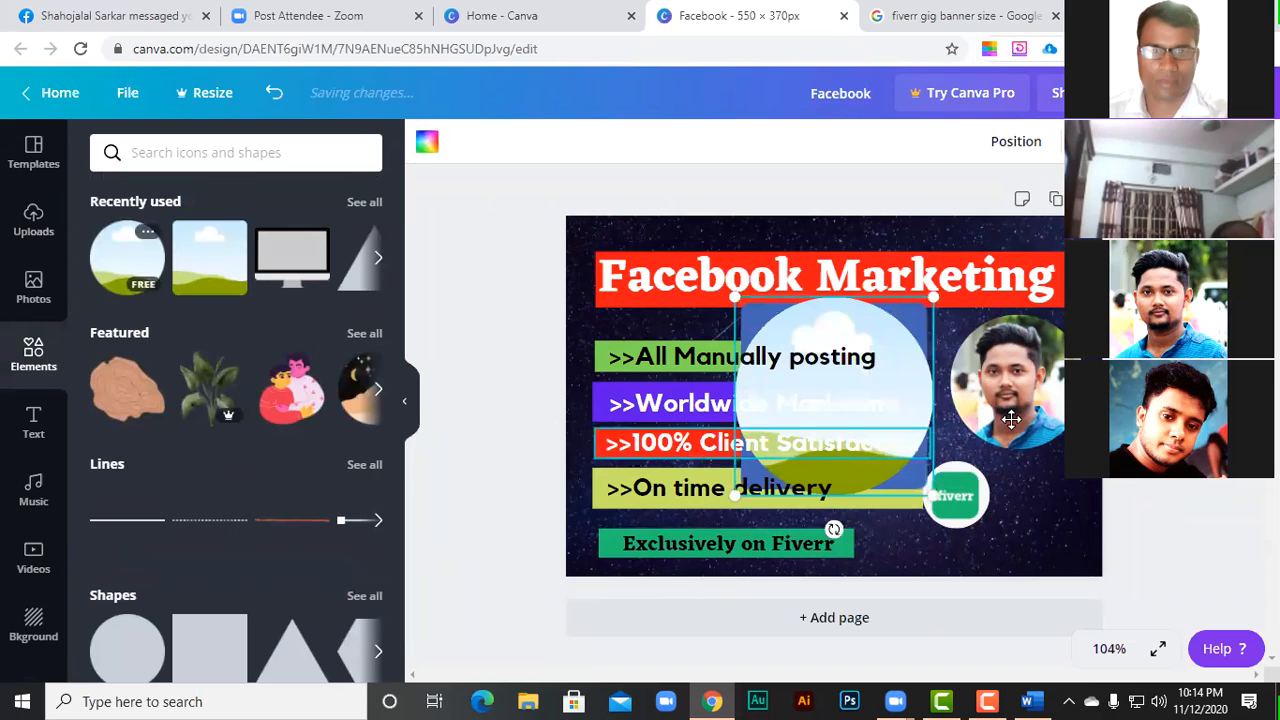
drag(875, 330, 963, 423)
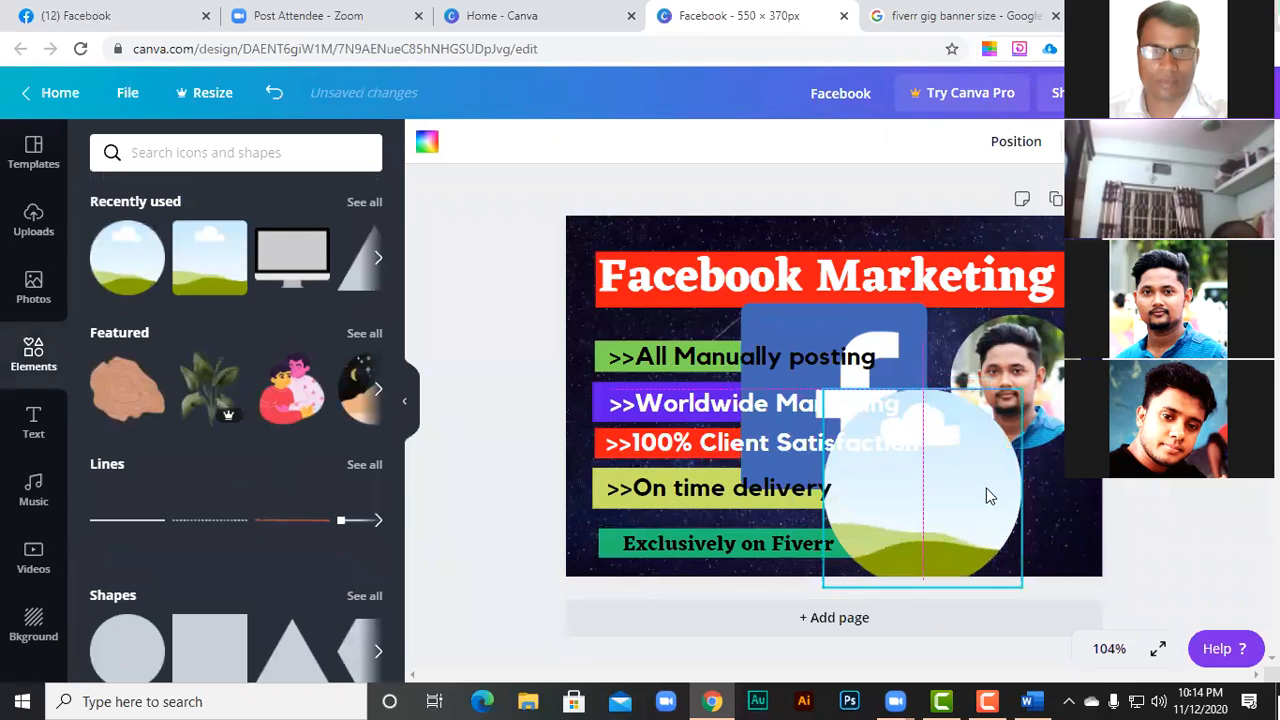
drag(848, 569, 1033, 533)
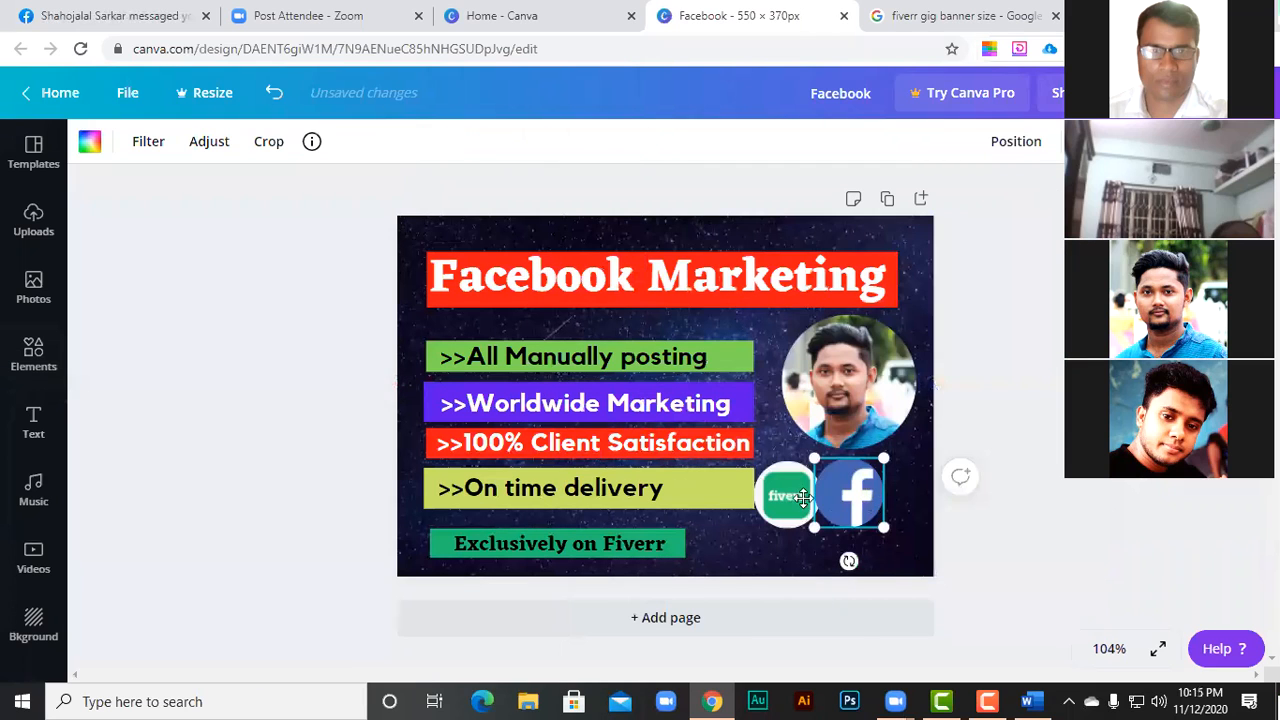
- Space the Fiverr and Facebook logos slightly apart, side by side beneath the portrait
click(801, 497)
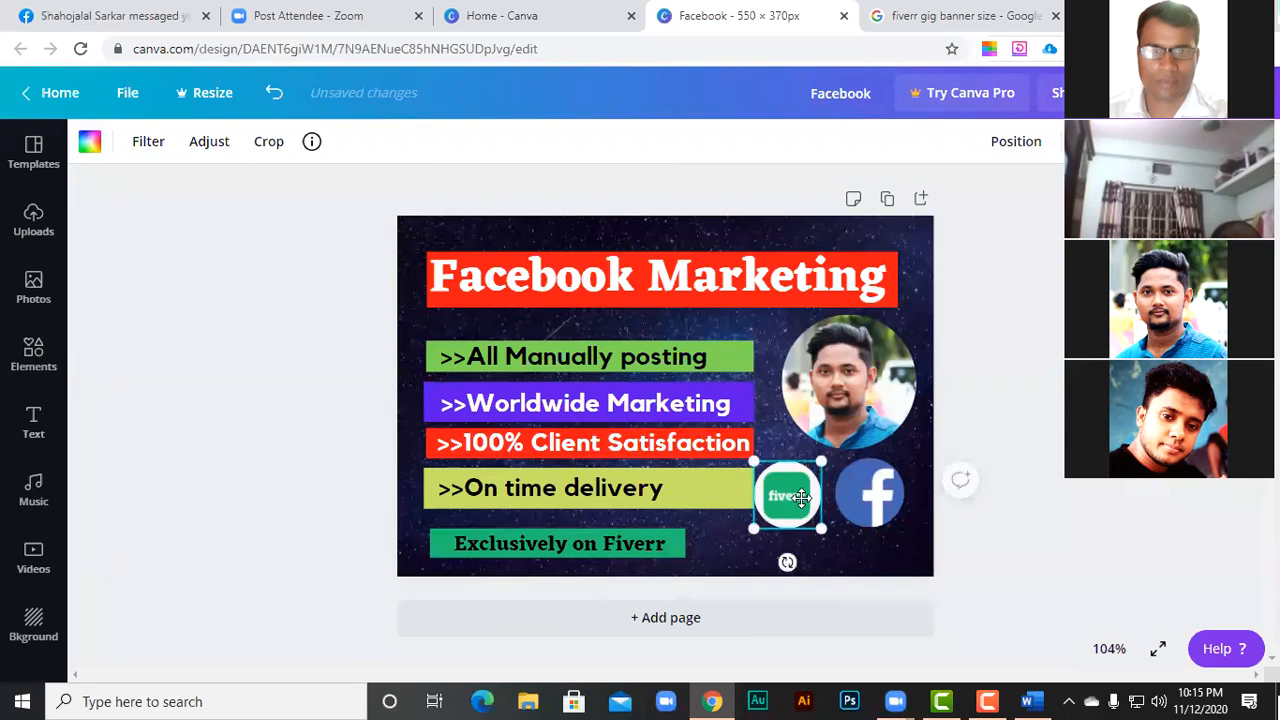
click(1000, 553)
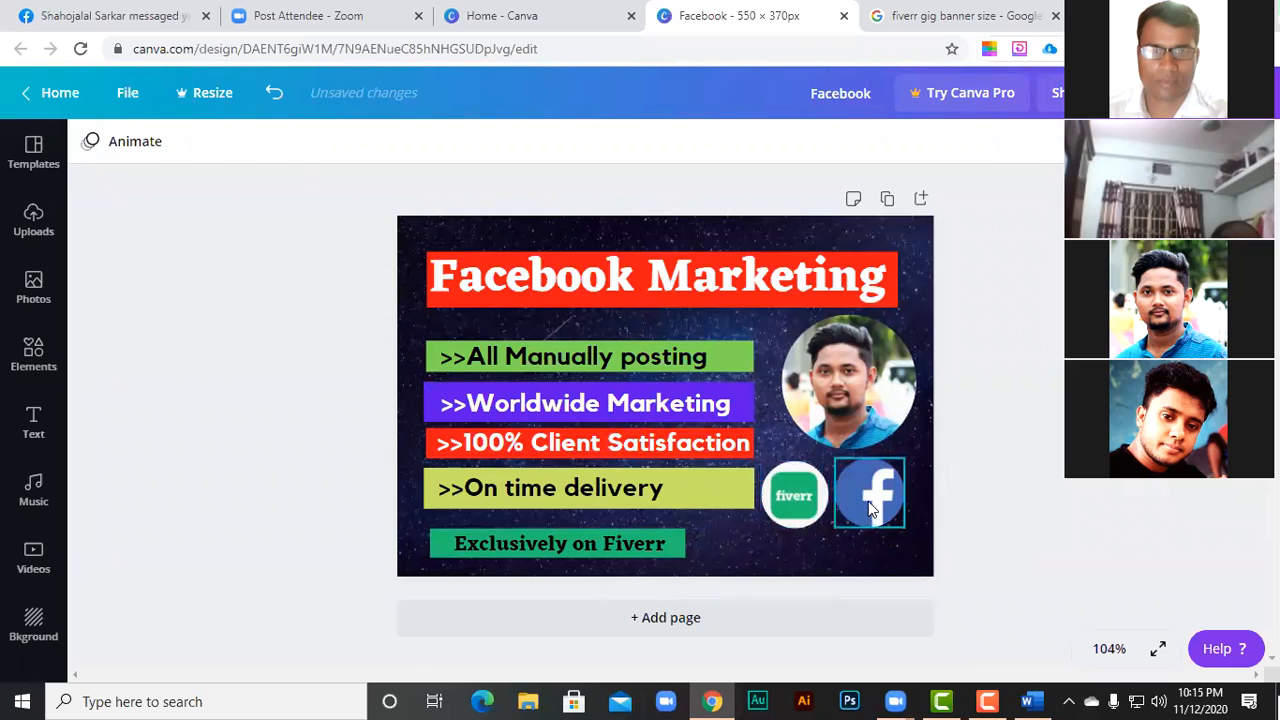
click(866, 557)
click(995, 555)
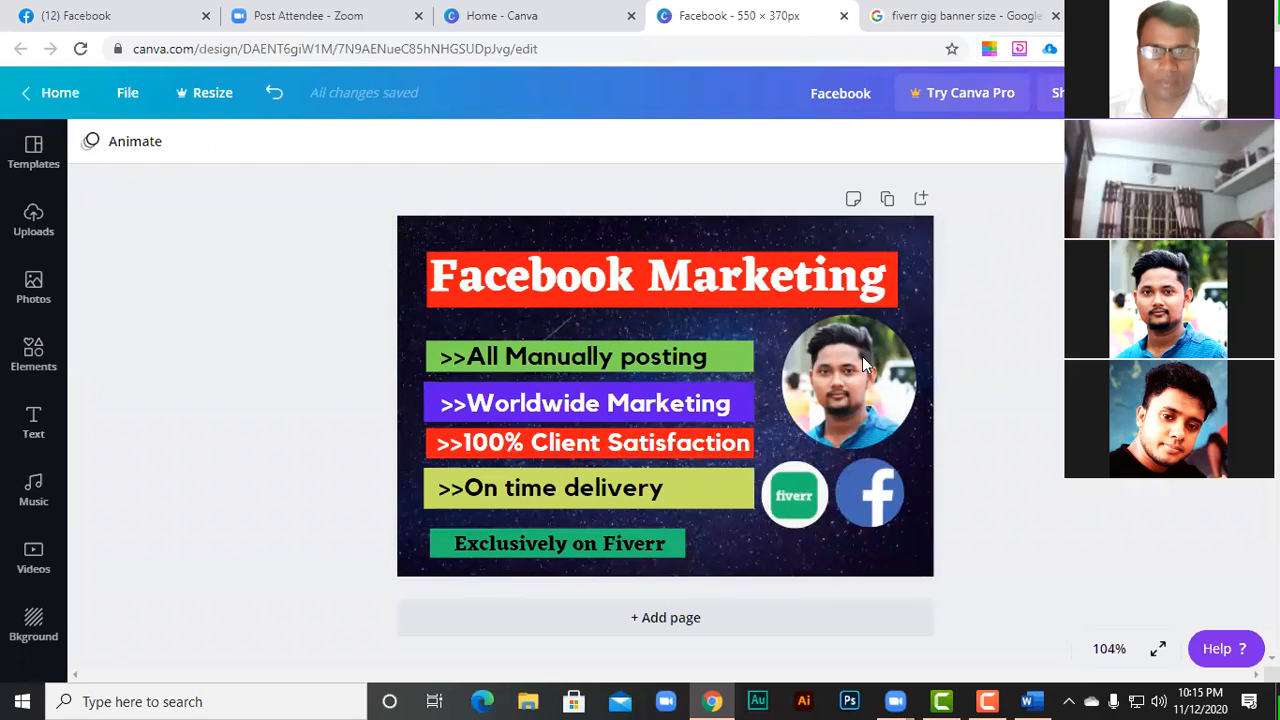
- Lower the "Facebook Marketing" heading with its red strip and shrink the circular portrait to clear it
click(605, 287)
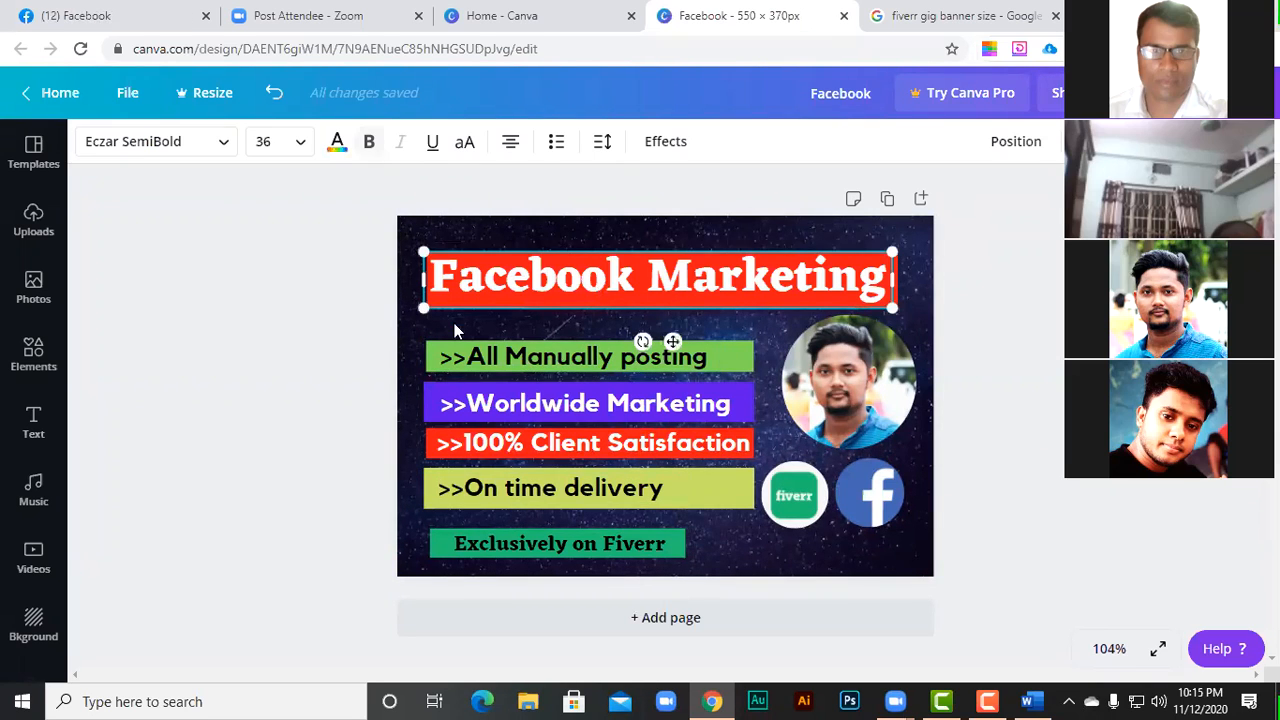
drag(480, 263, 480, 282)
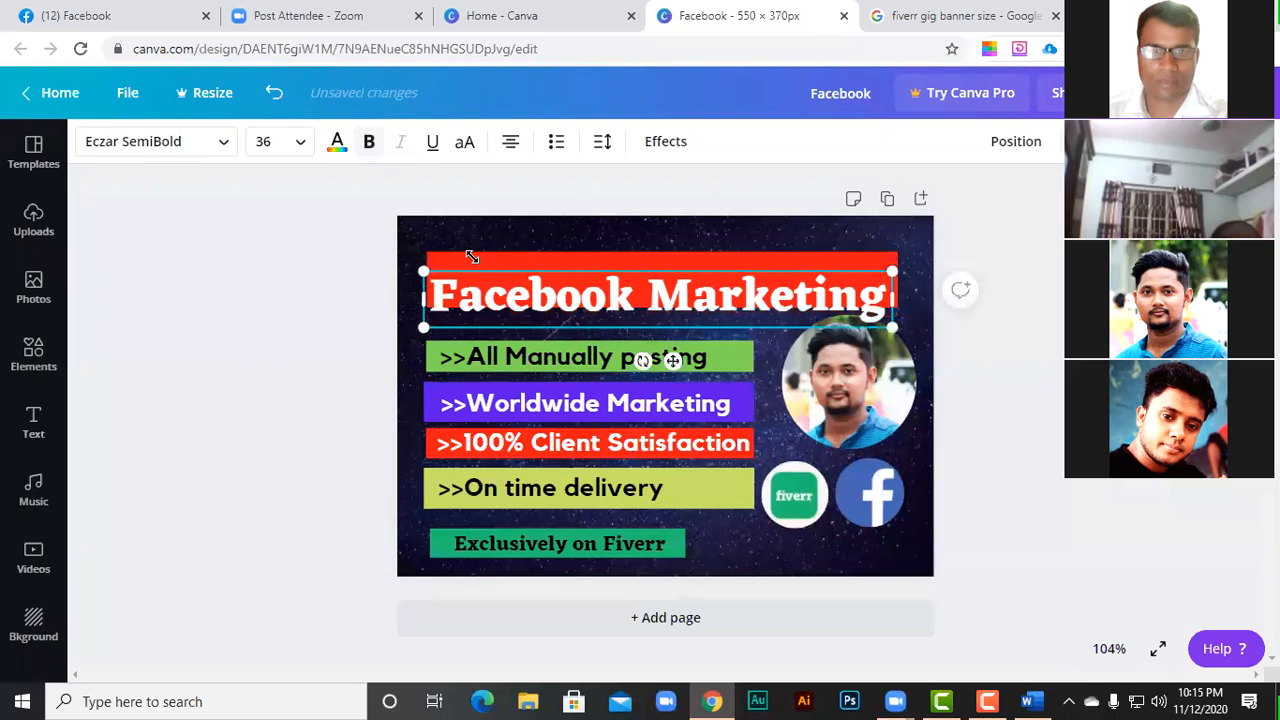
click(358, 333)
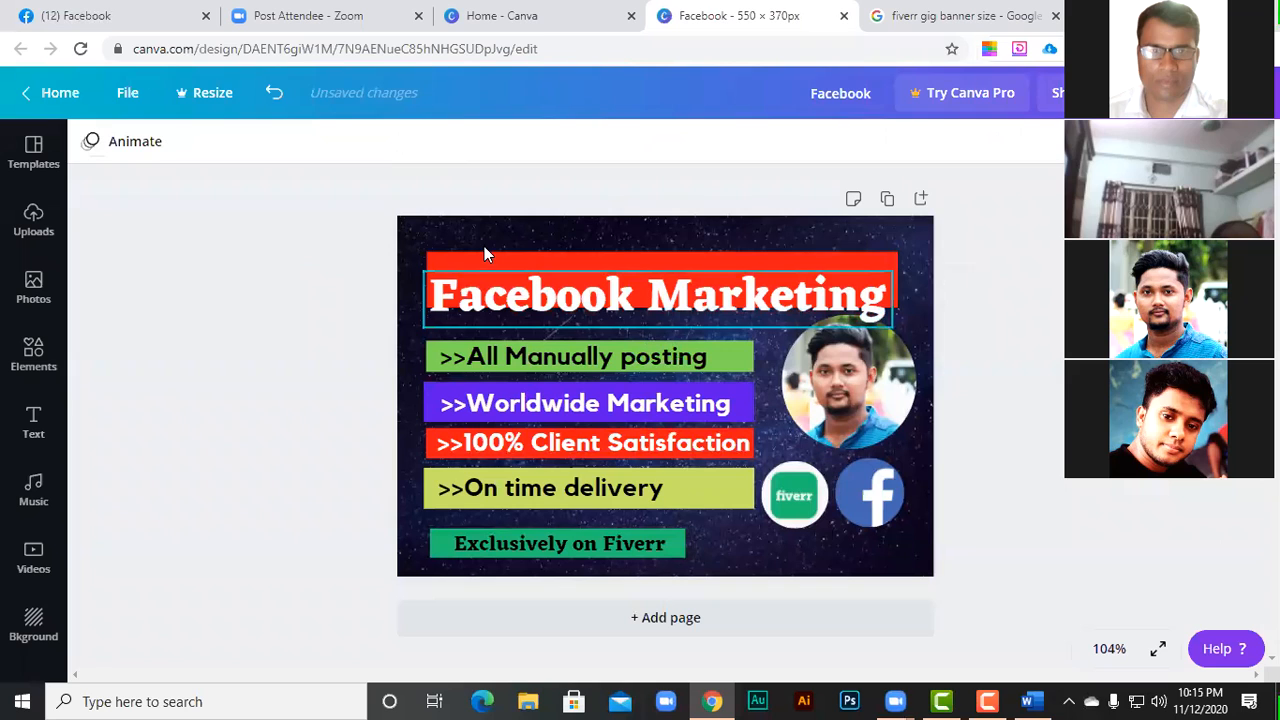
click(487, 255)
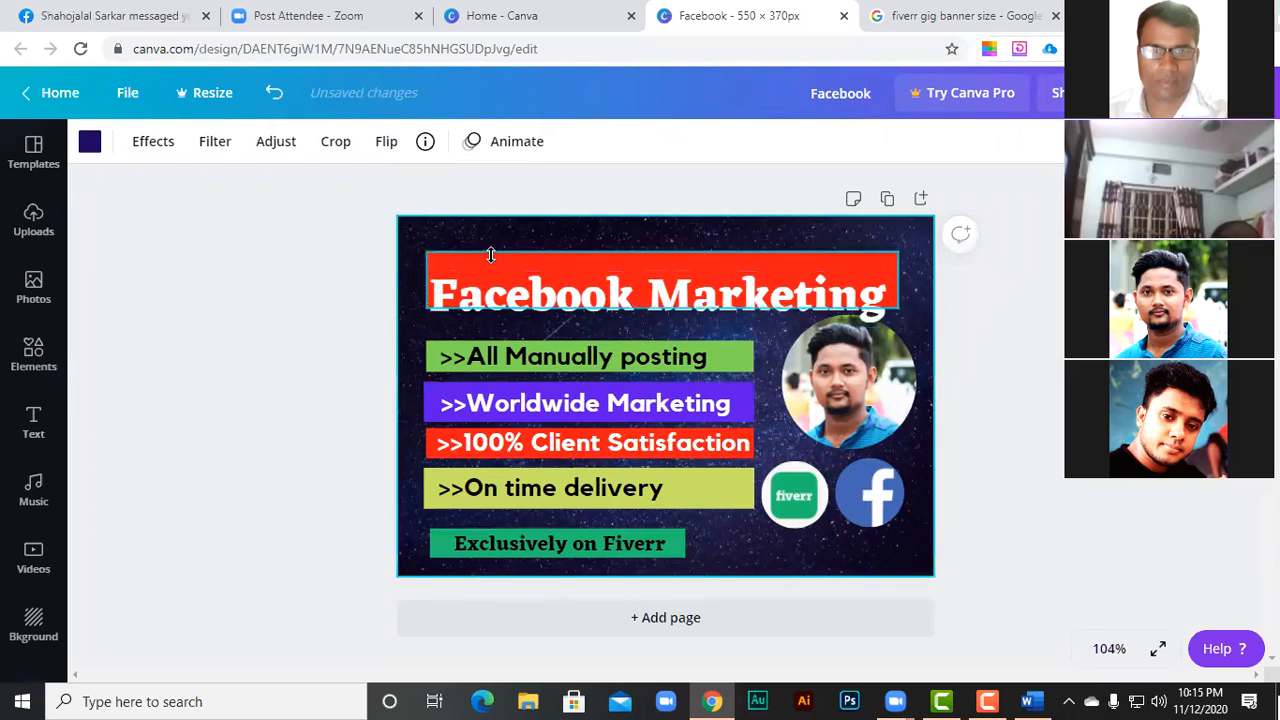
key(ctrl+z)
click(880, 420)
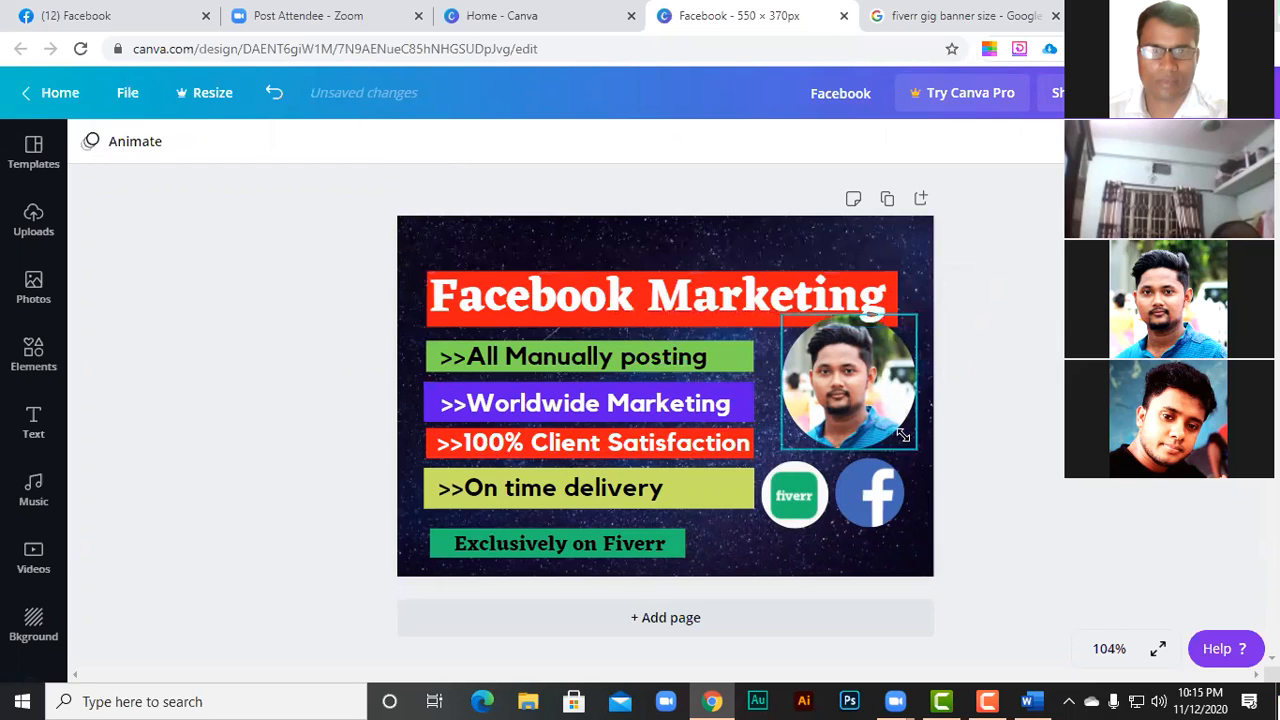
drag(903, 436, 900, 452)
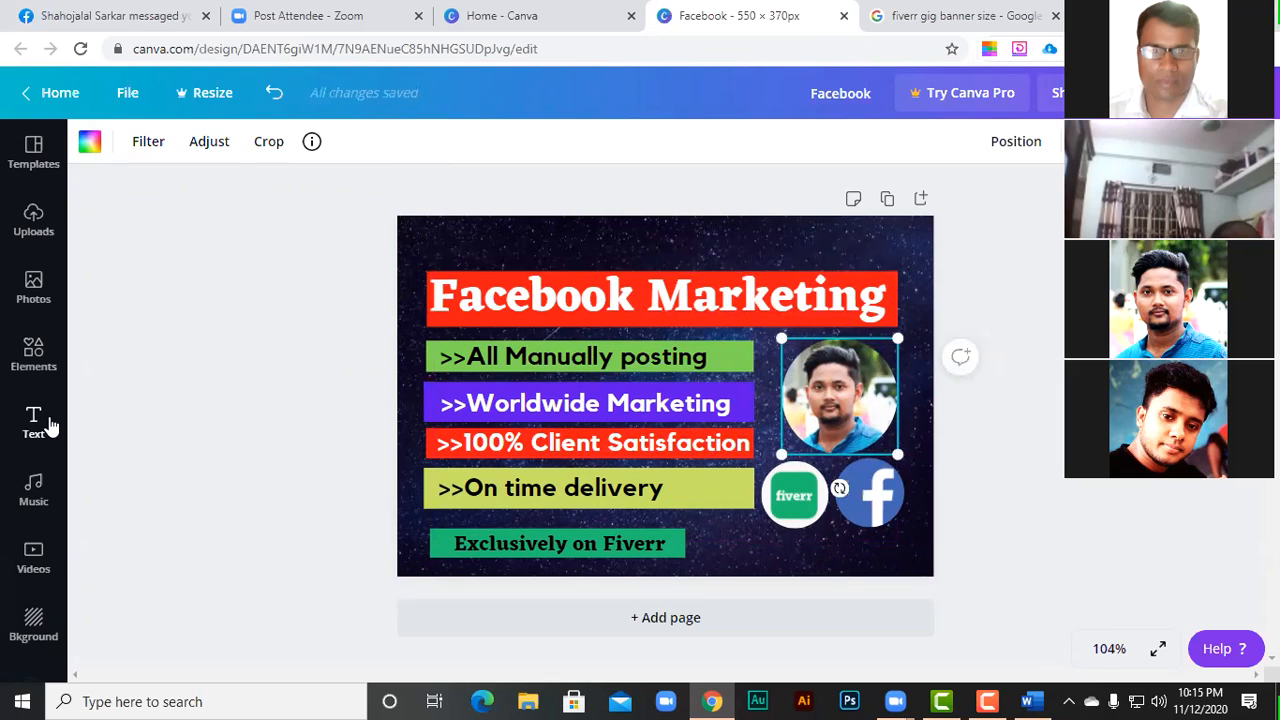
- Add a subheading reading "Expert in", place it centred above the "Facebook Marketing" heading and colour it white
click(184, 300)
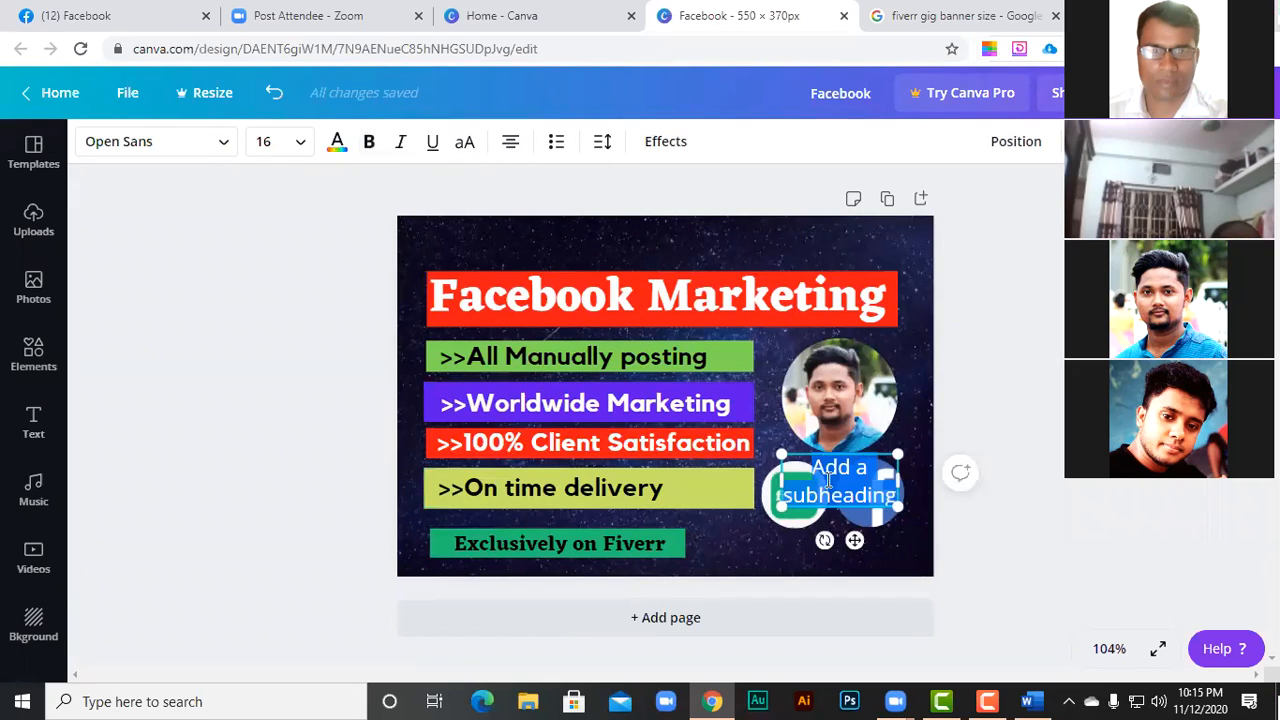
key(BackSpace)
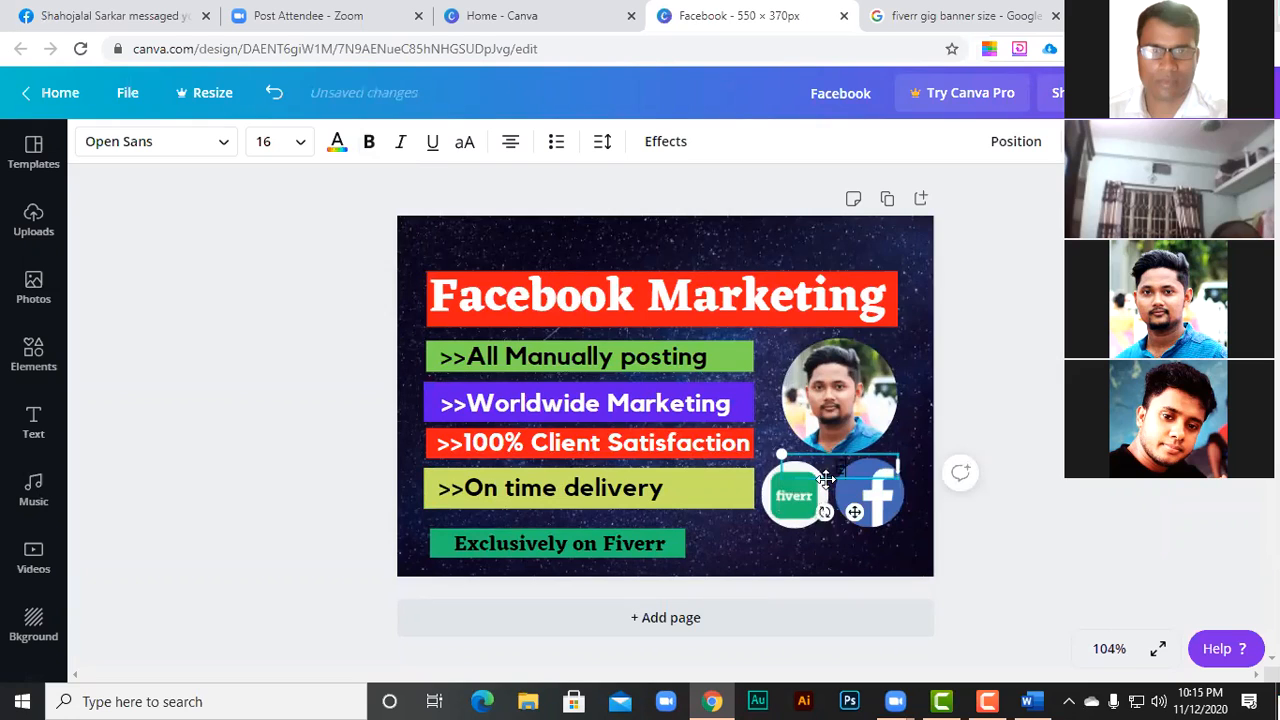
text(Expert in)
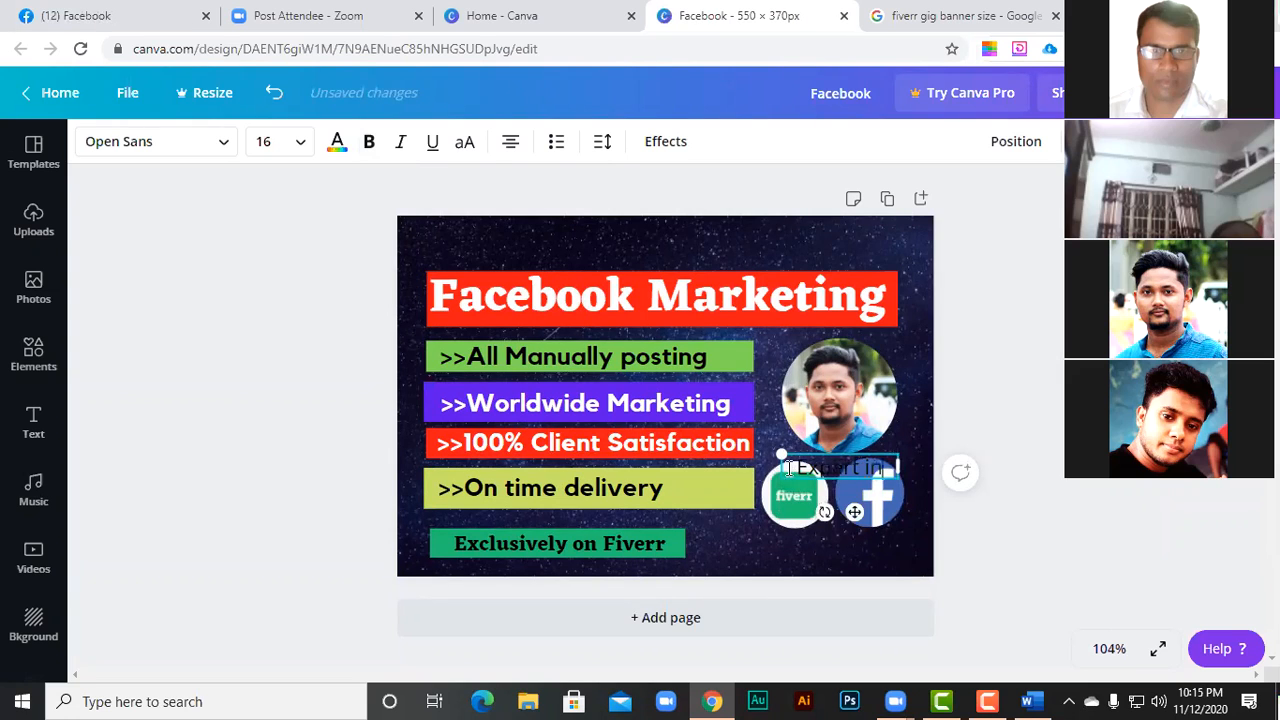
click(349, 463)
drag(840, 468, 639, 253)
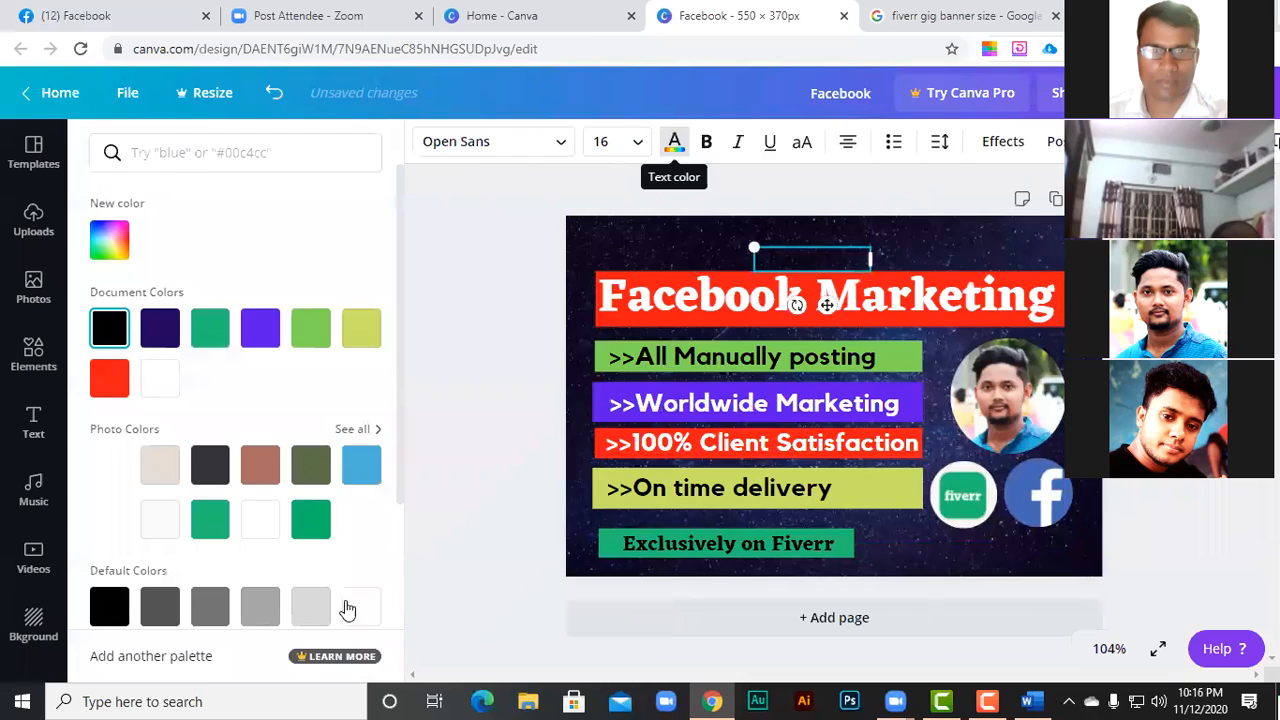
click(358, 609)
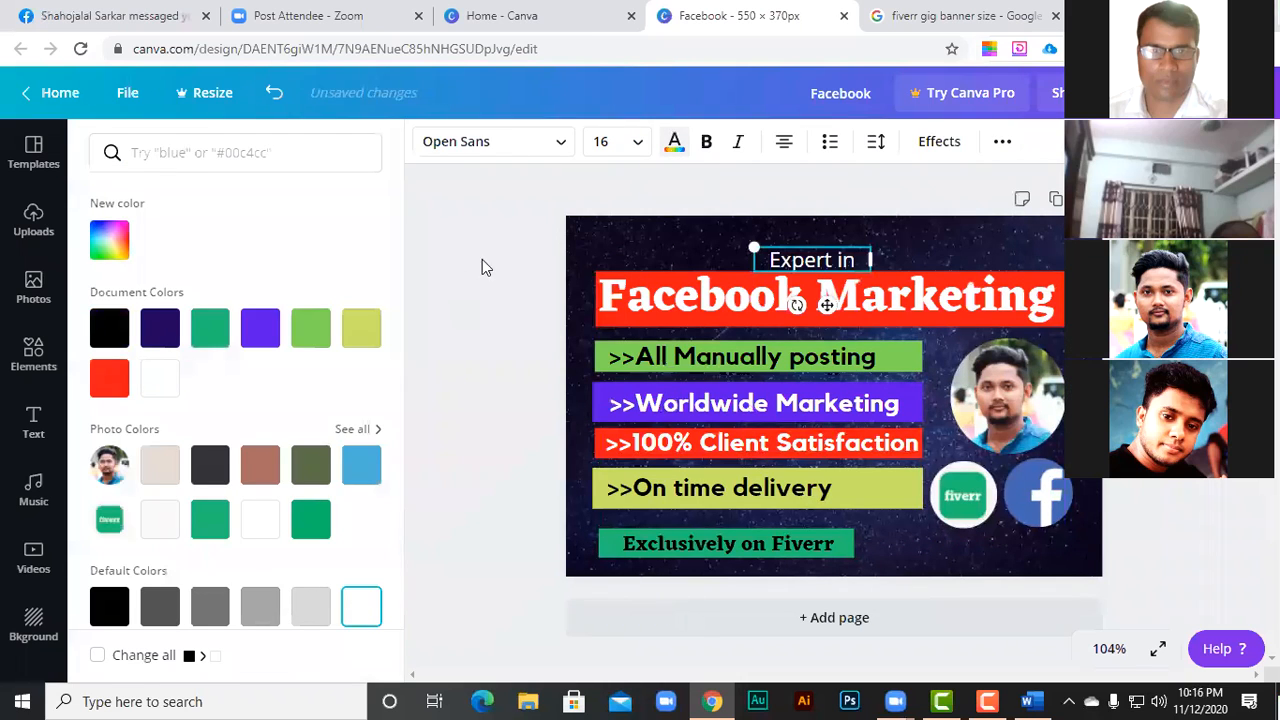
- Make the "Expert in" text bold in the Eczar SemiBold font and move it slightly up, clear of the heading
click(706, 141)
click(486, 141)
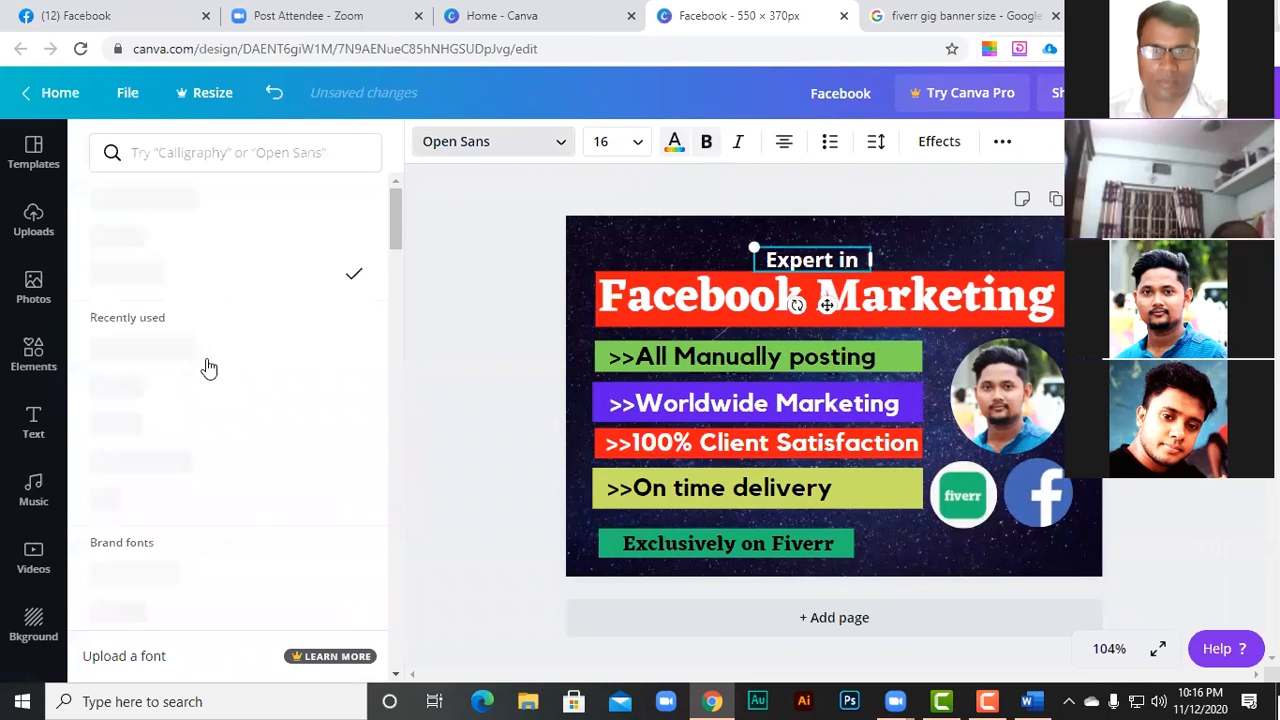
click(144, 197)
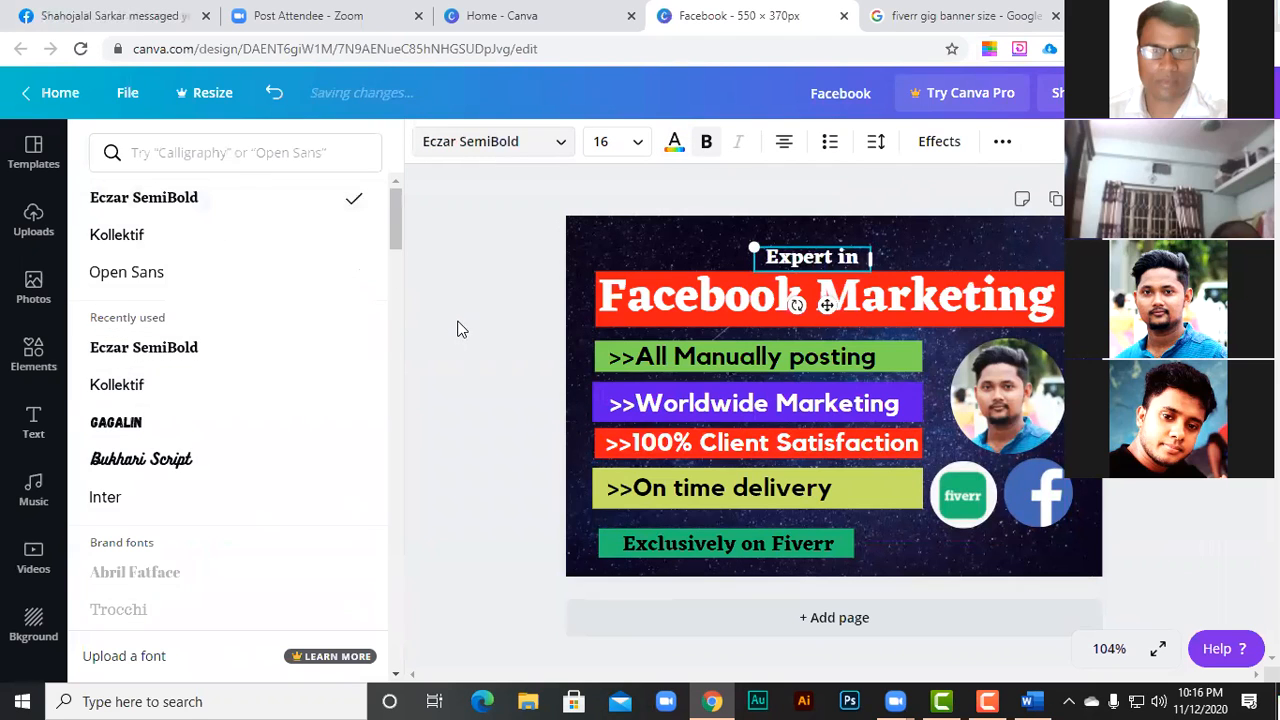
click(459, 323)
drag(676, 257, 678, 257)
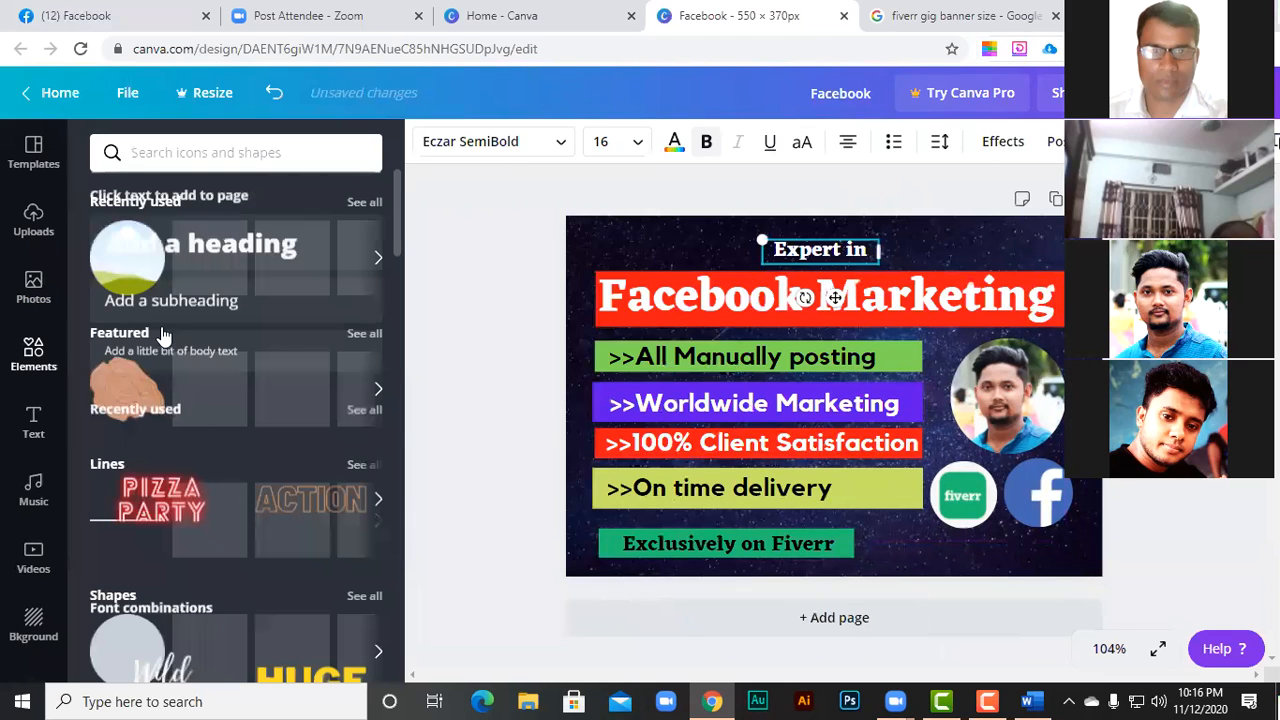
- Add a single-cell grid as a strip over the "Expert in" text and size it about 123 px wide to match the text
scroll(151, 491, down, 4)
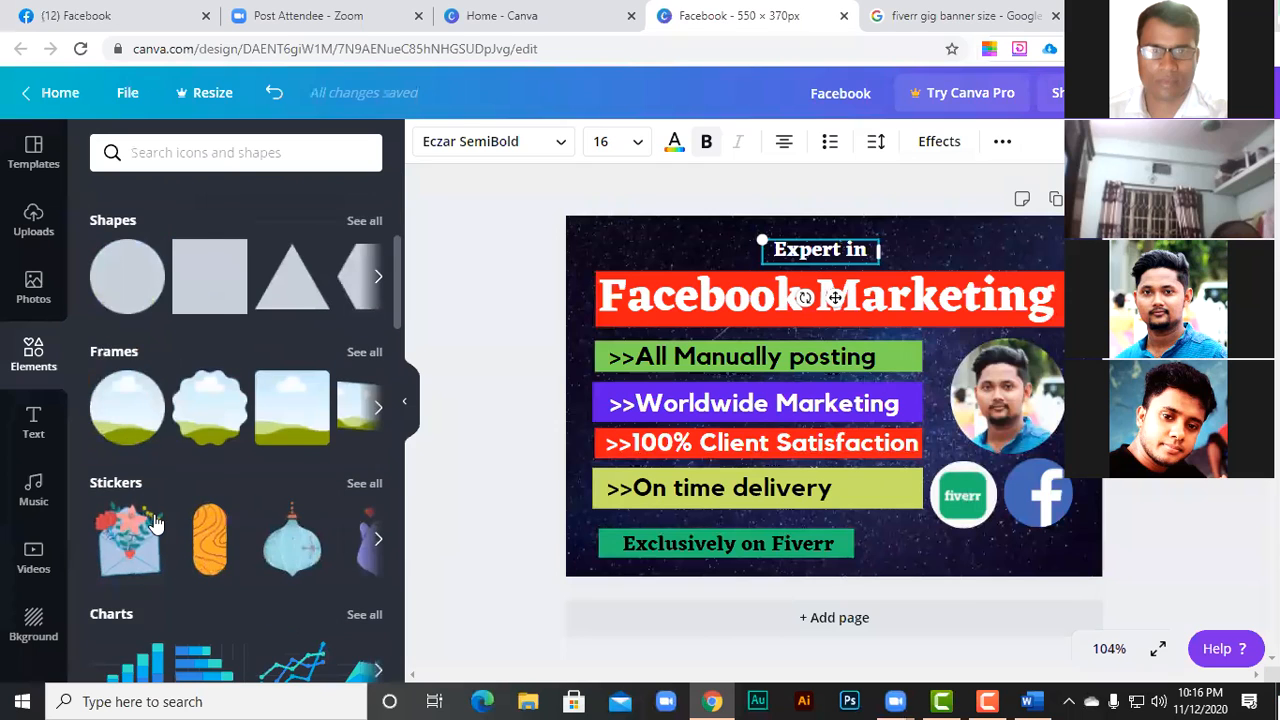
scroll(113, 635, down, 2)
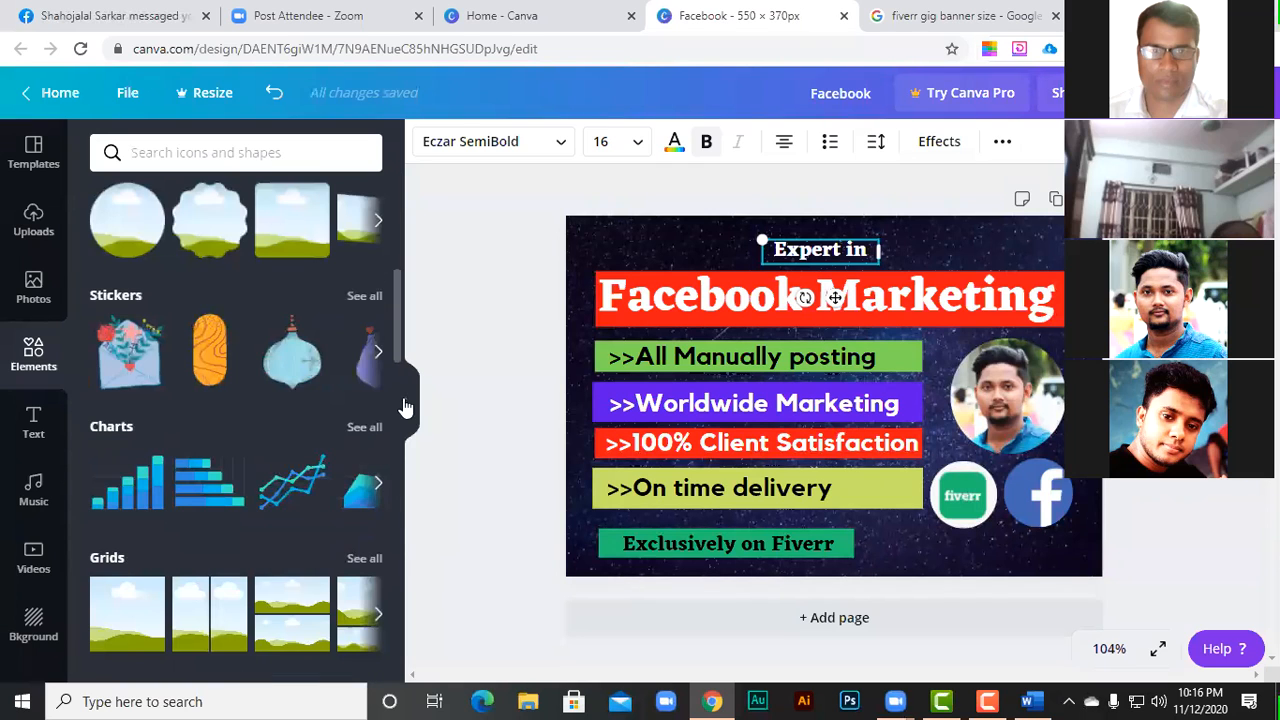
key(ctrl+z)
drag(685, 263, 662, 240)
drag(419, 251, 540, 251)
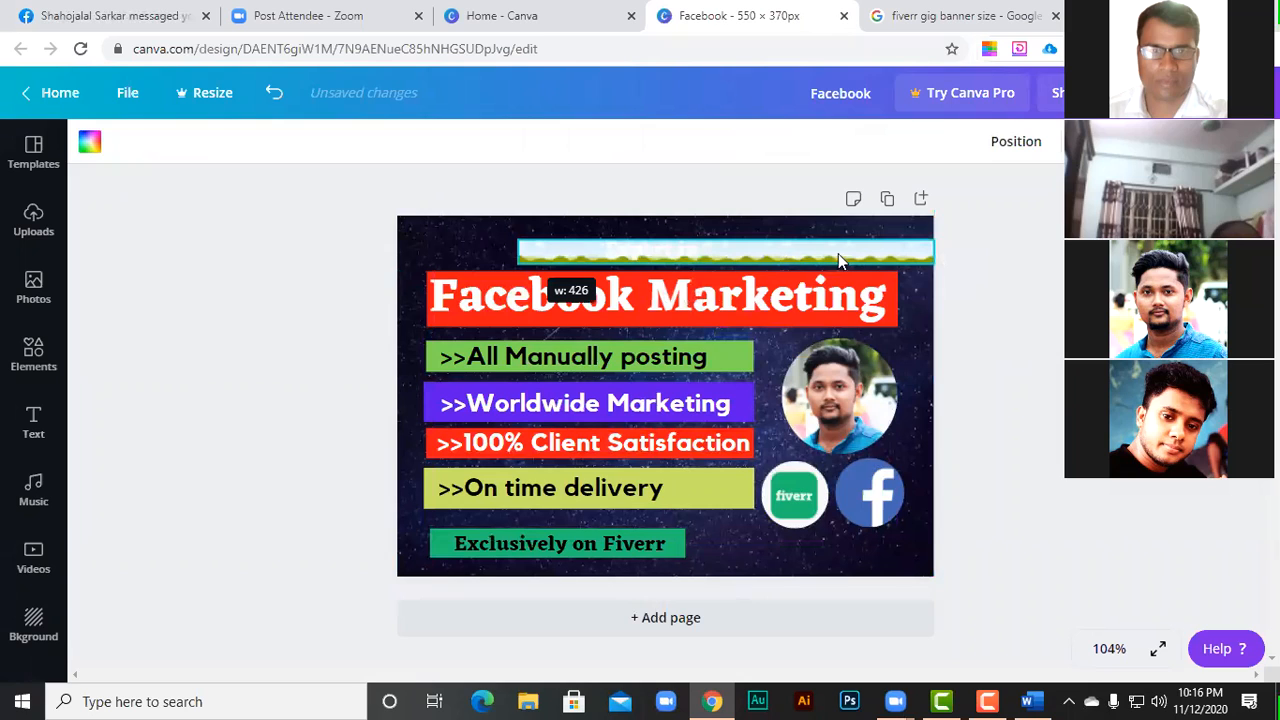
drag(931, 252, 858, 252)
drag(743, 258, 708, 258)
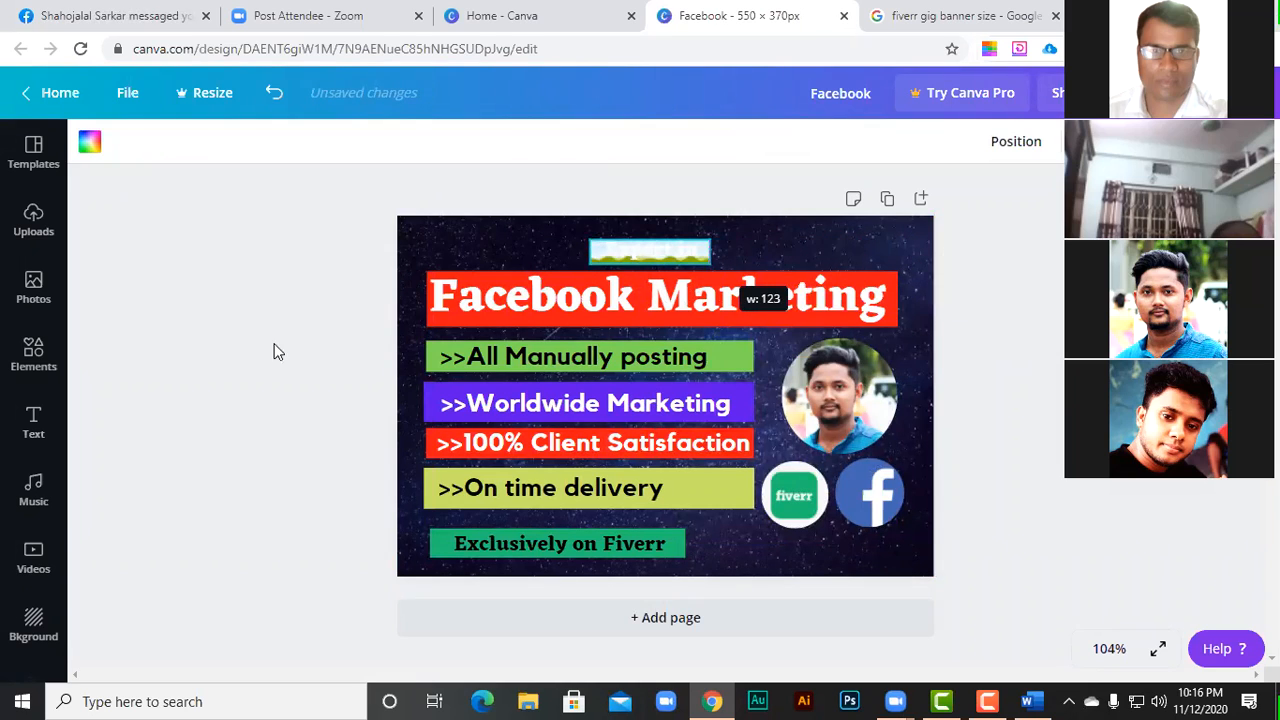
click(274, 351)
- Put the "Expert in" text in front of the strip and fill the strip with purple
click(706, 255)
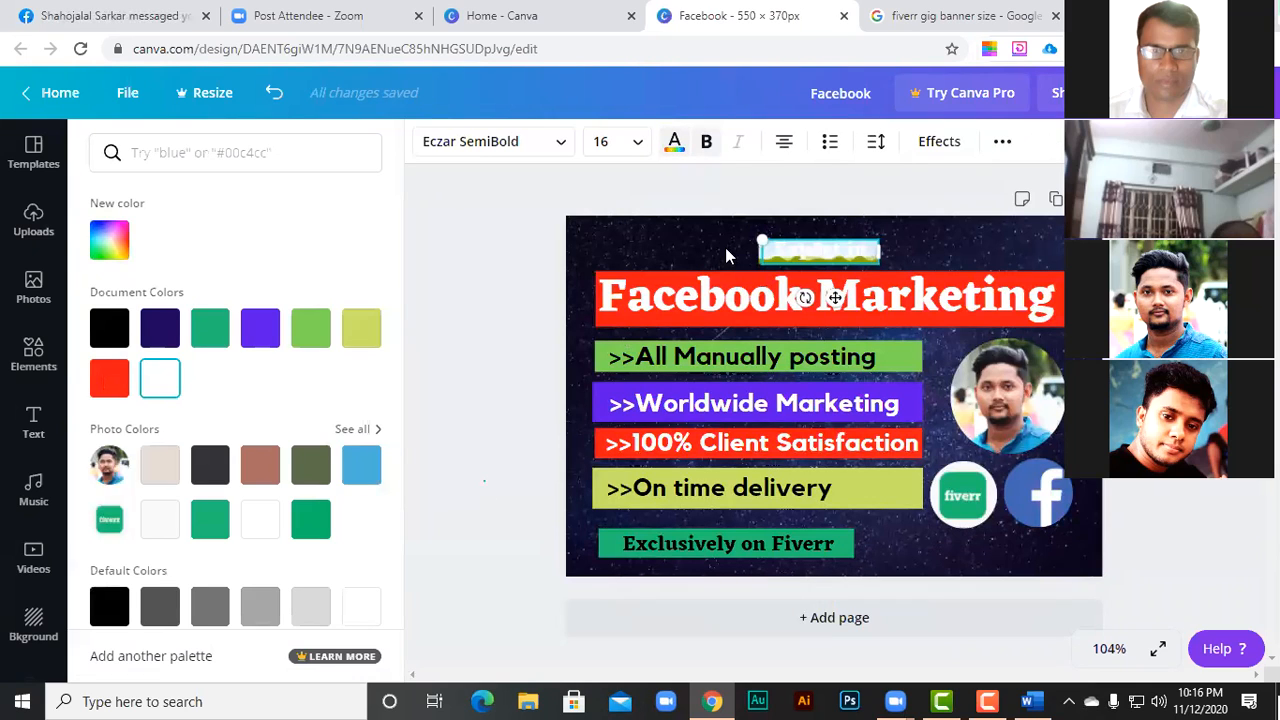
click(727, 250)
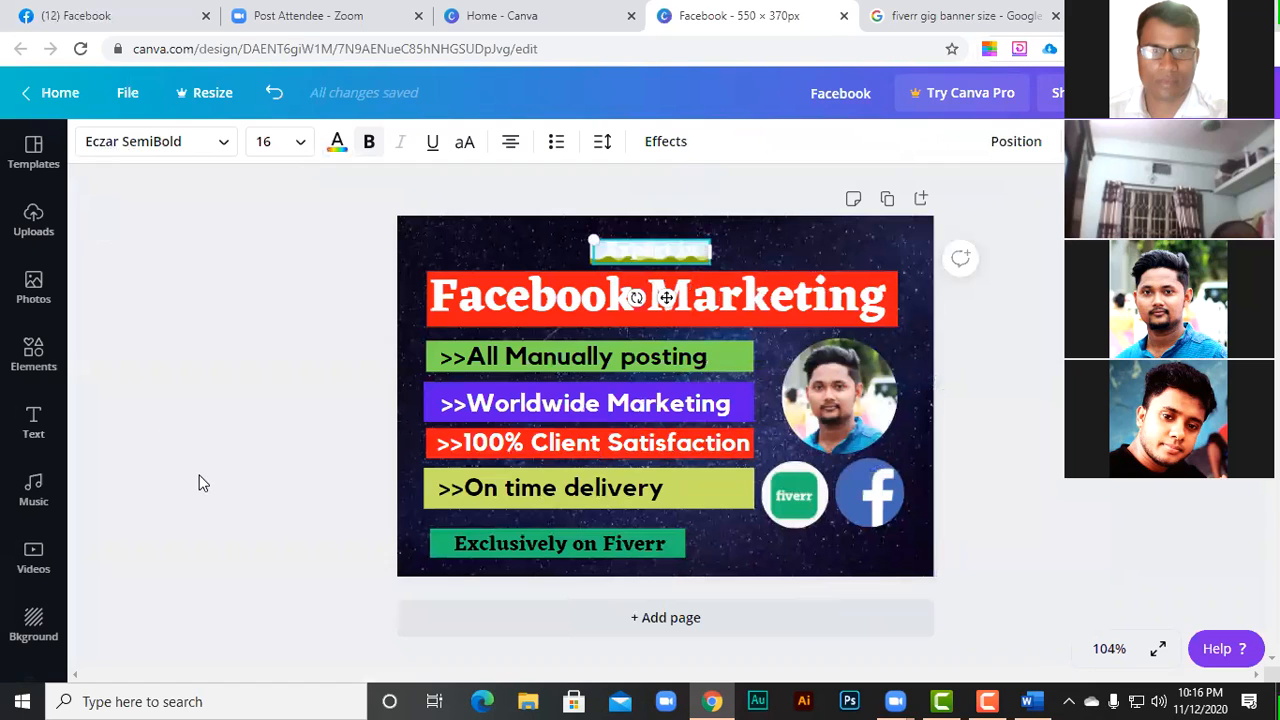
click(379, 546)
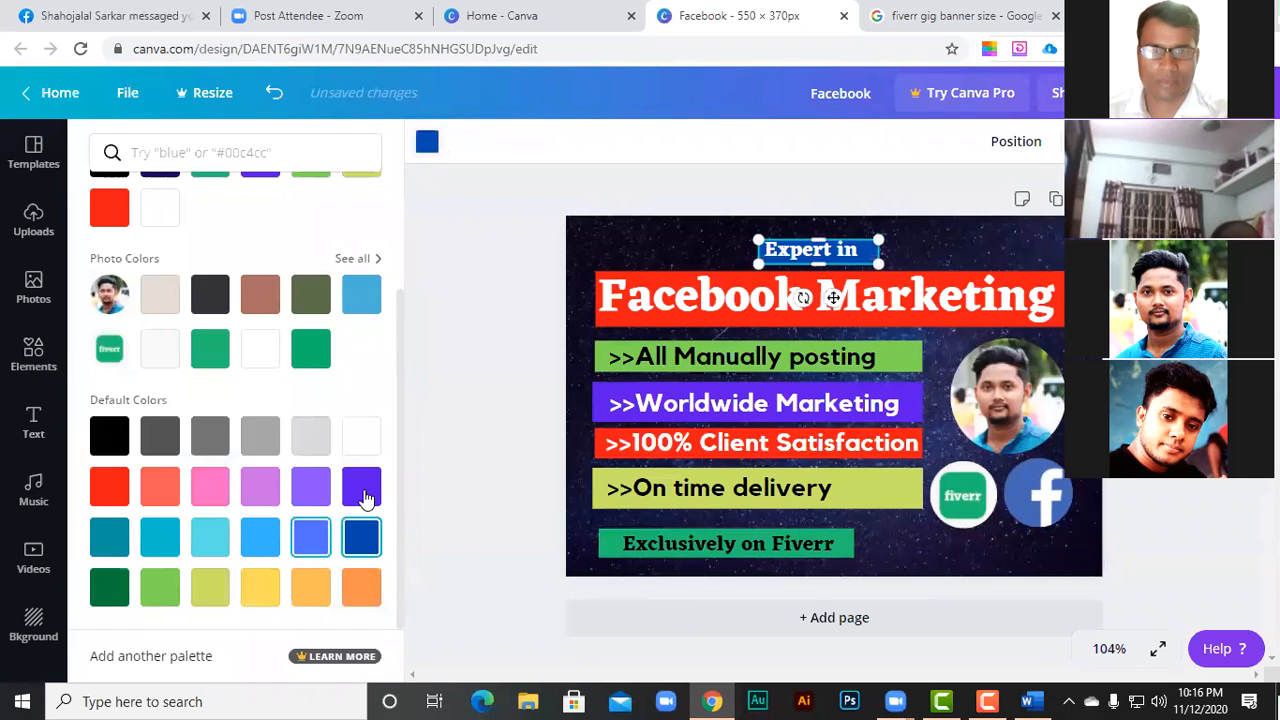
click(361, 487)
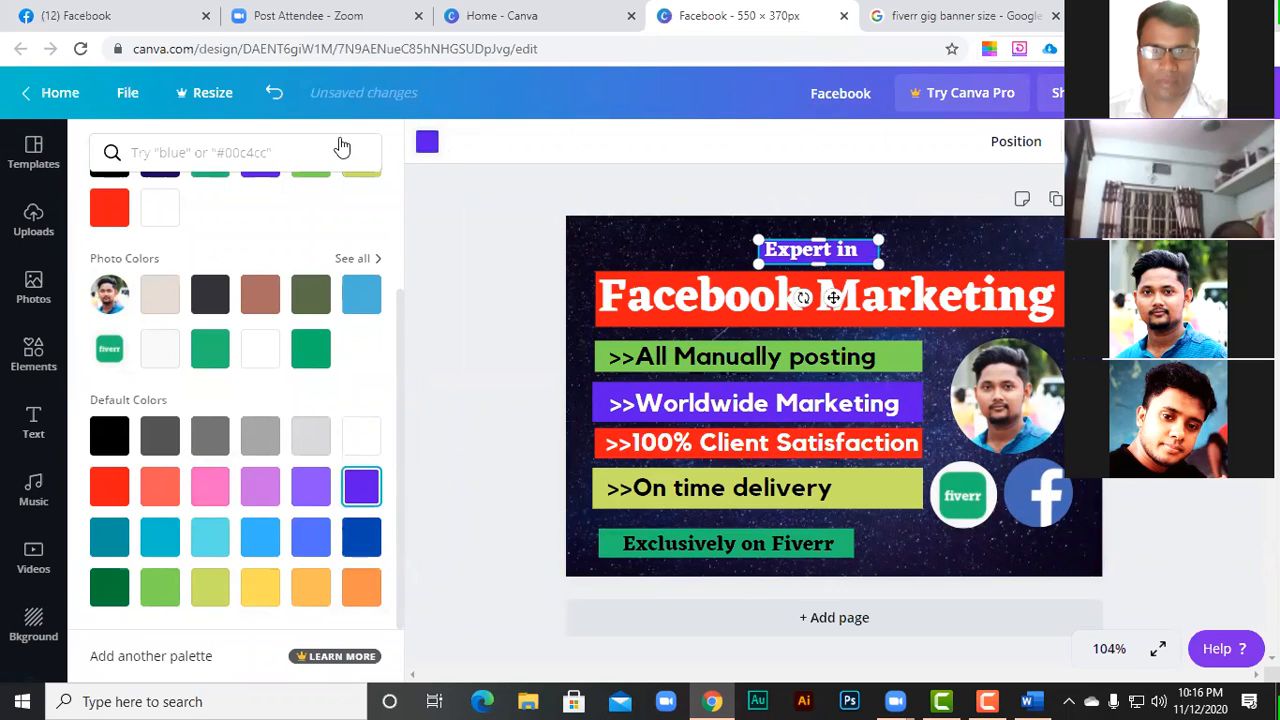
key(Escape)
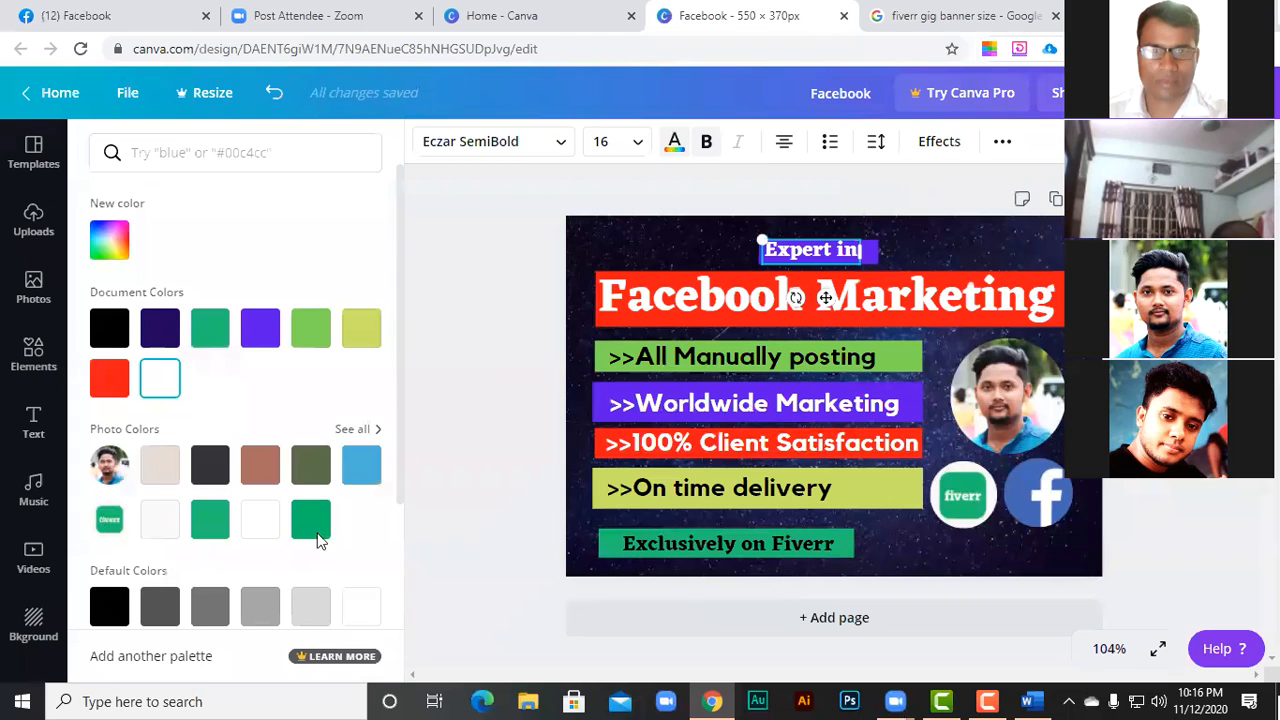
- Colour the "Expert in" text red
scroll(318, 540, down, 1)
click(358, 514)
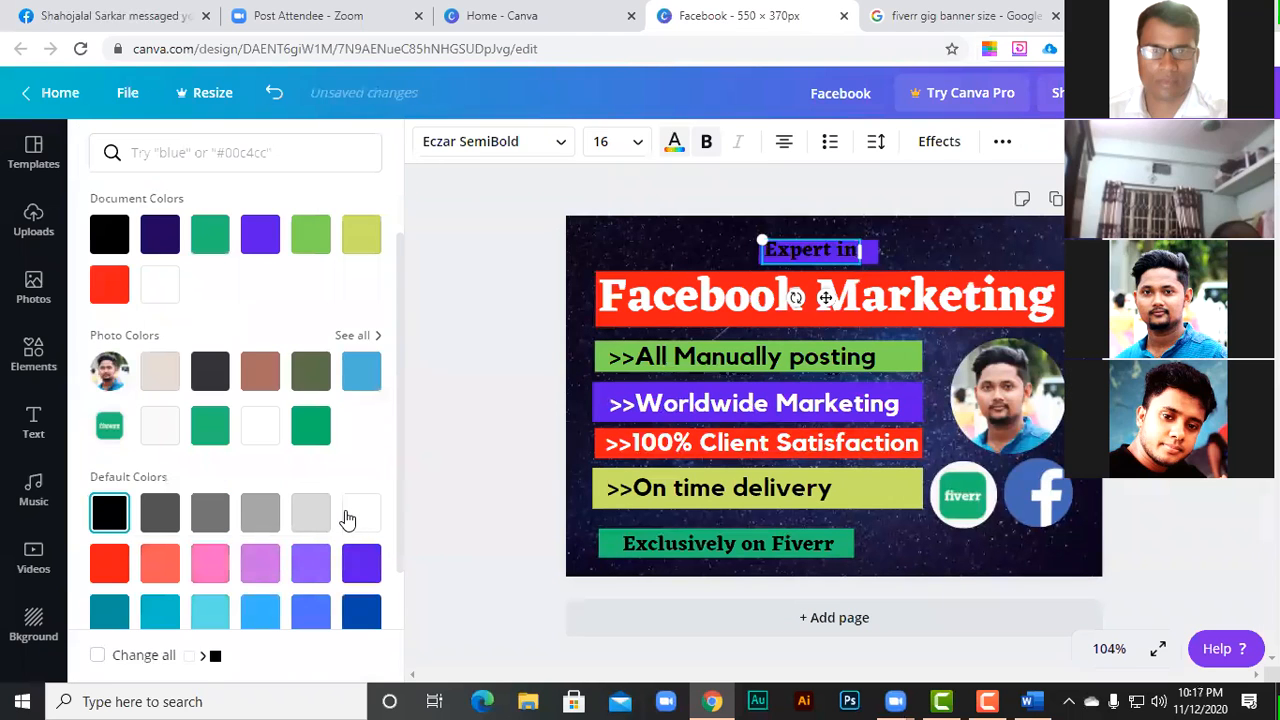
click(110, 578)
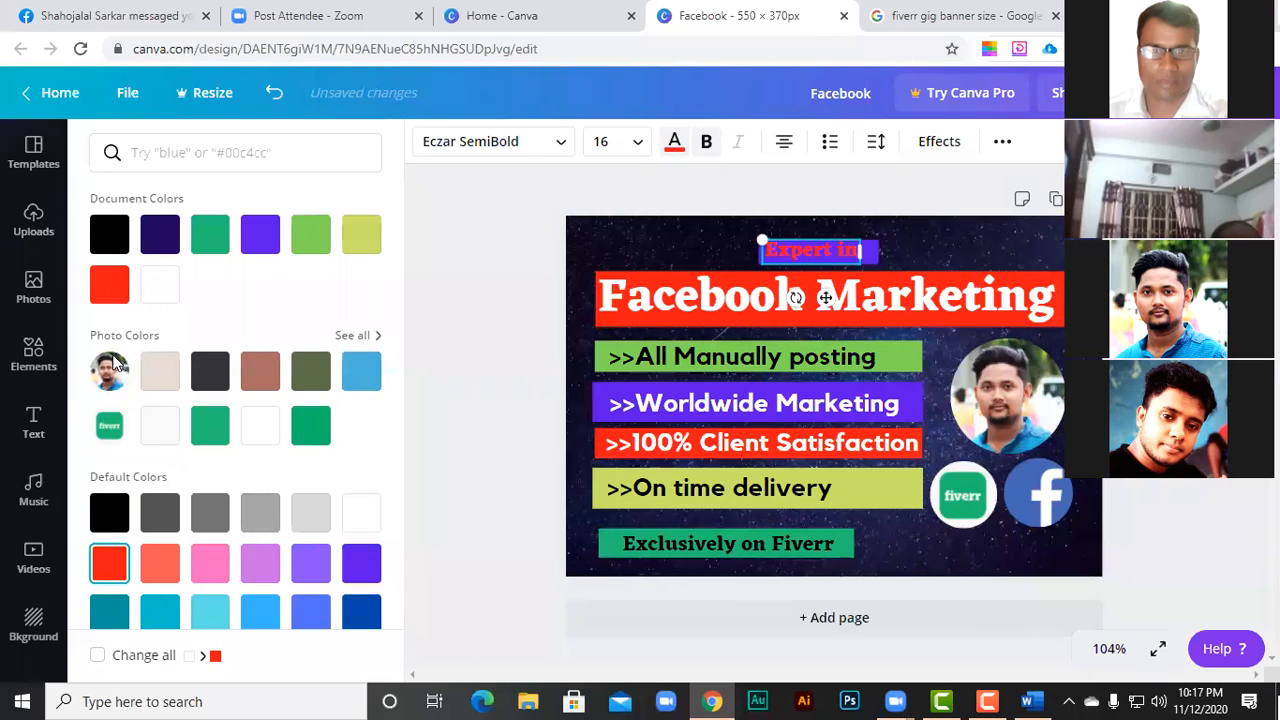
- Recolour the strip behind "Expert in" white
click(534, 317)
click(94, 147)
scroll(363, 488, down, 2)
scroll(362, 470, down, 1)
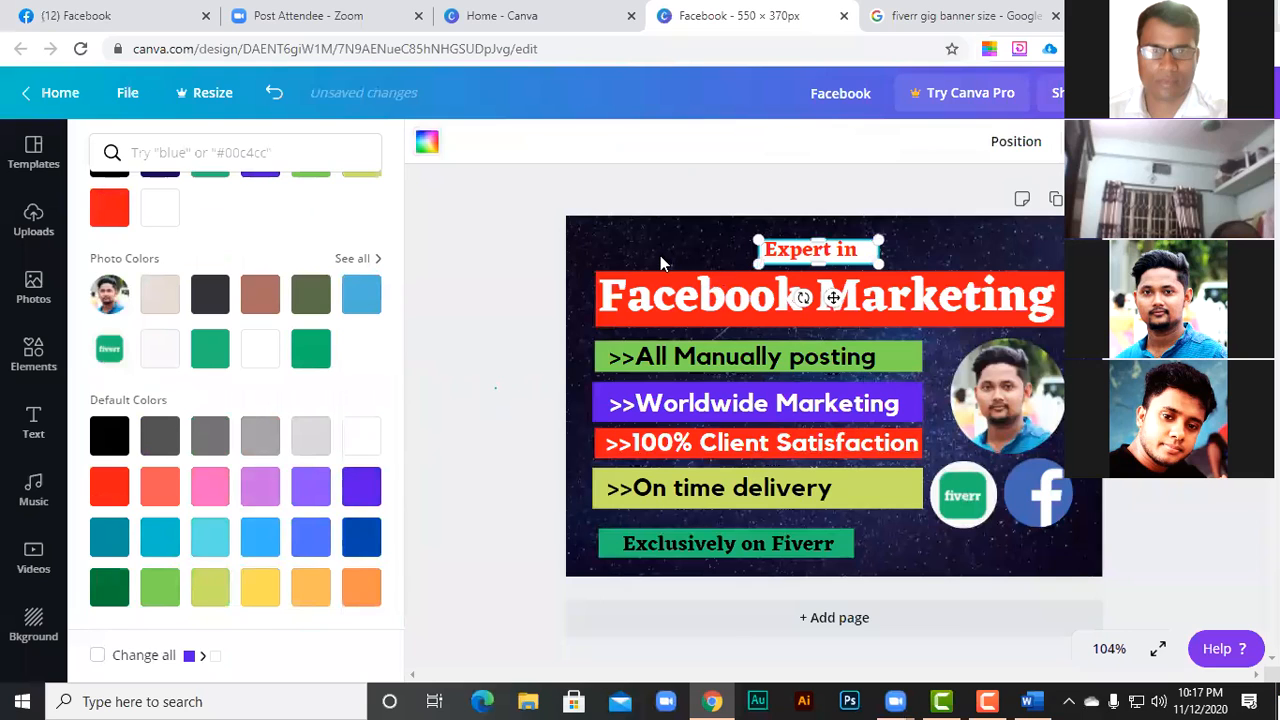
key(Escape)
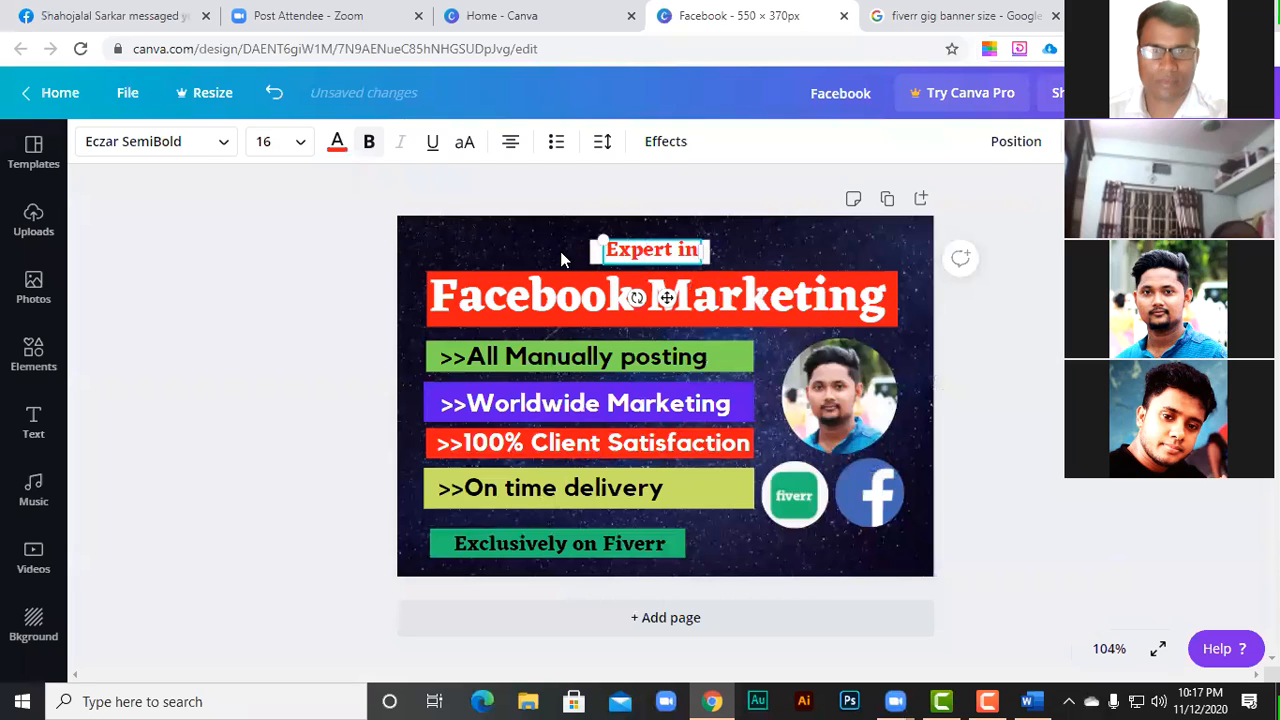
- Extend the white strip slightly upward and centre the "Expert in" text within it
click(592, 260)
click(650, 242)
drag(649, 229, 650, 229)
click(340, 294)
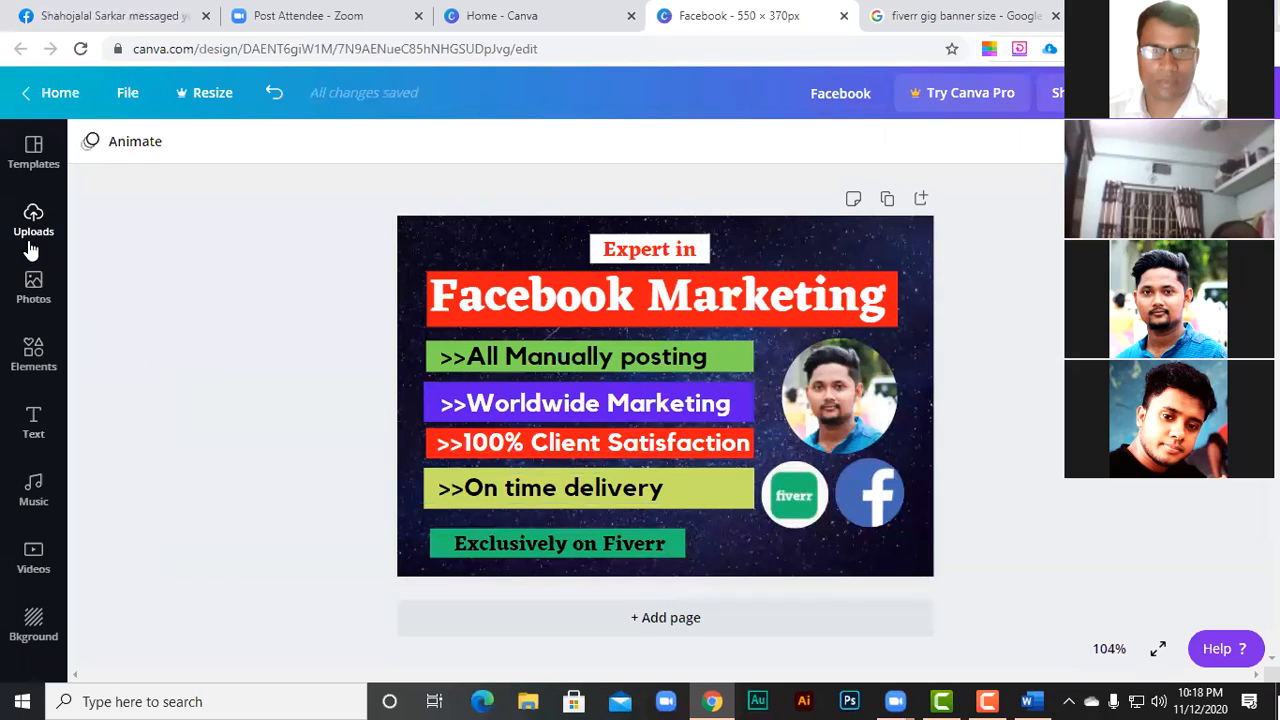
click(33, 352)
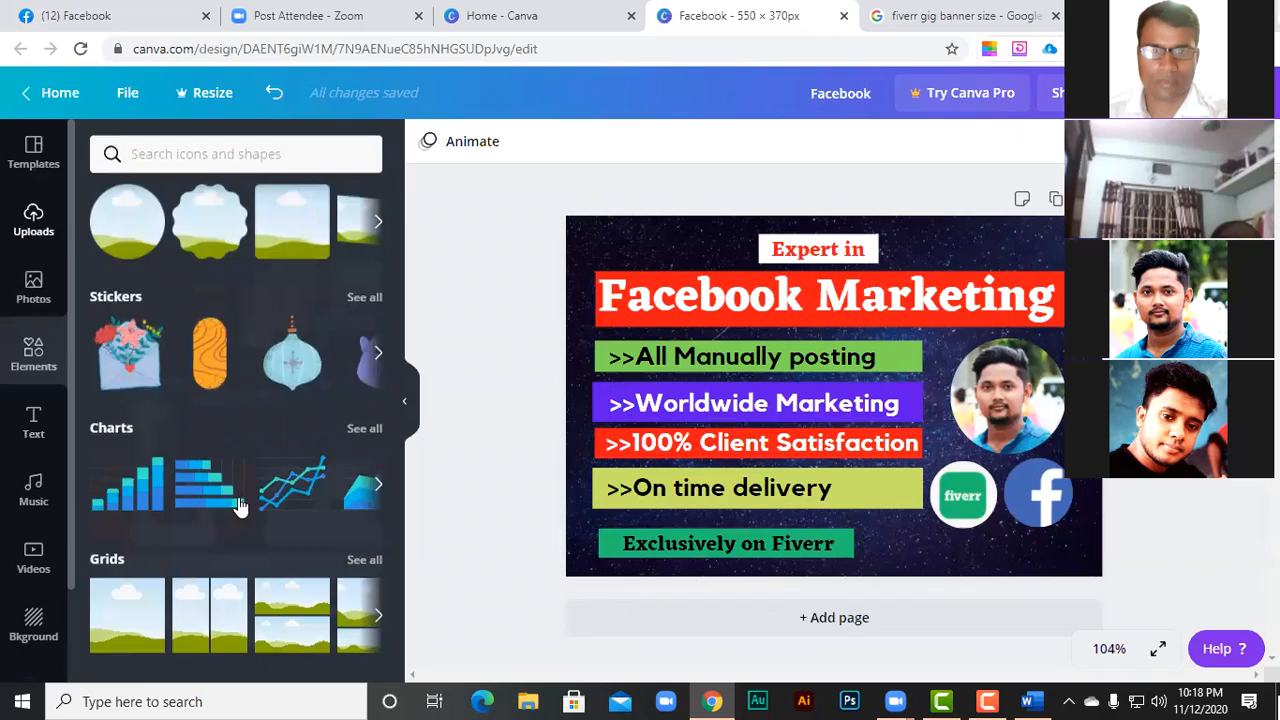
click(33, 220)
click(33, 153)
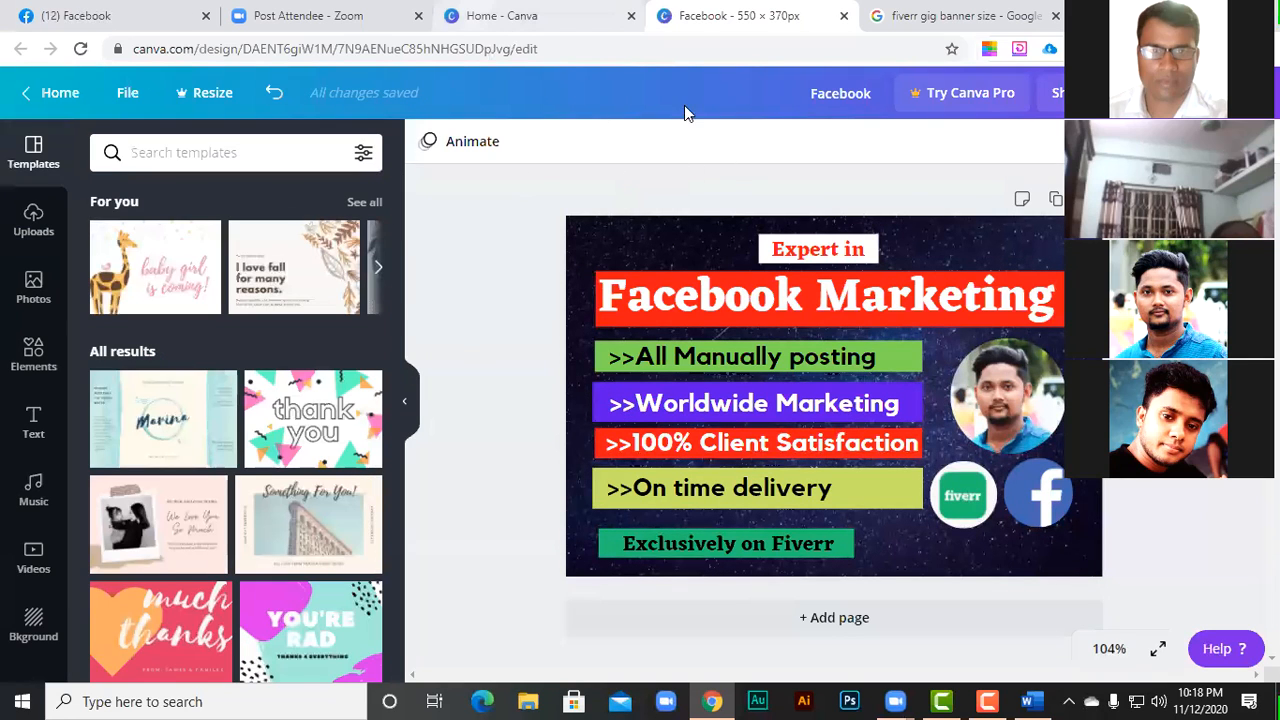
- Switch to the Canva home page and look through the suggested design types and their preset sizes
key(ctrl+shift+Tab)
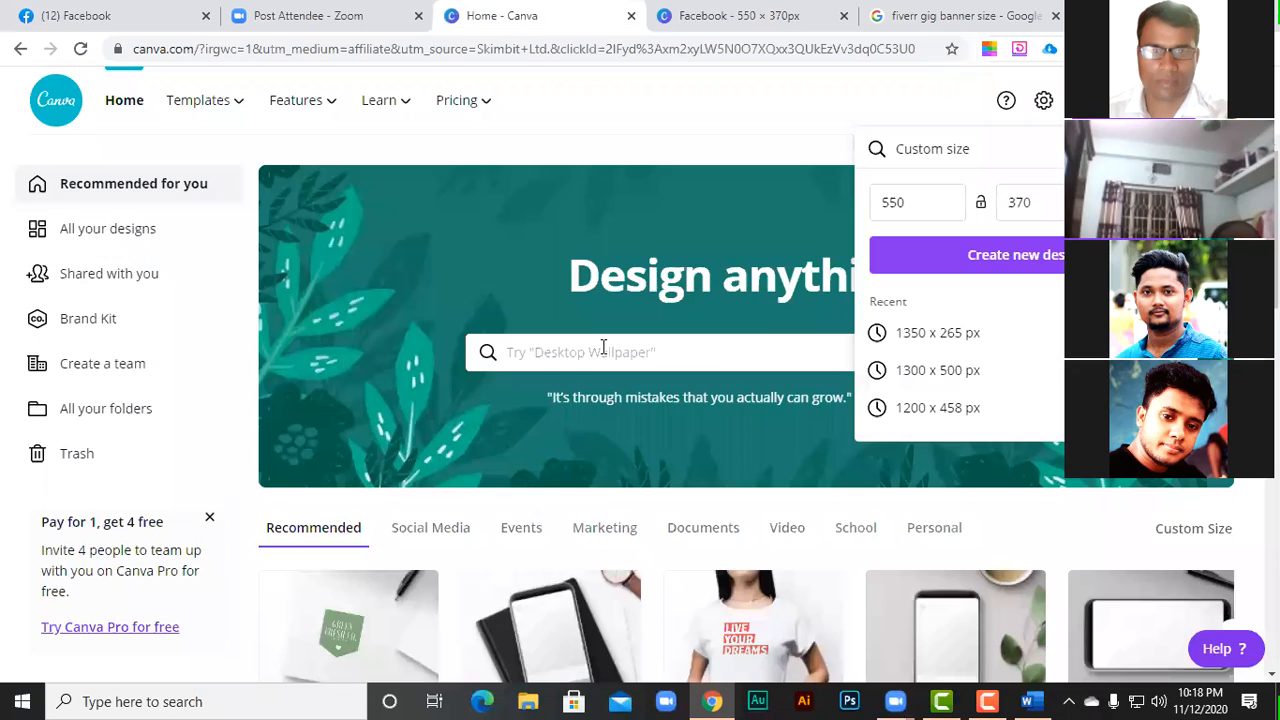
click(619, 491)
click(606, 352)
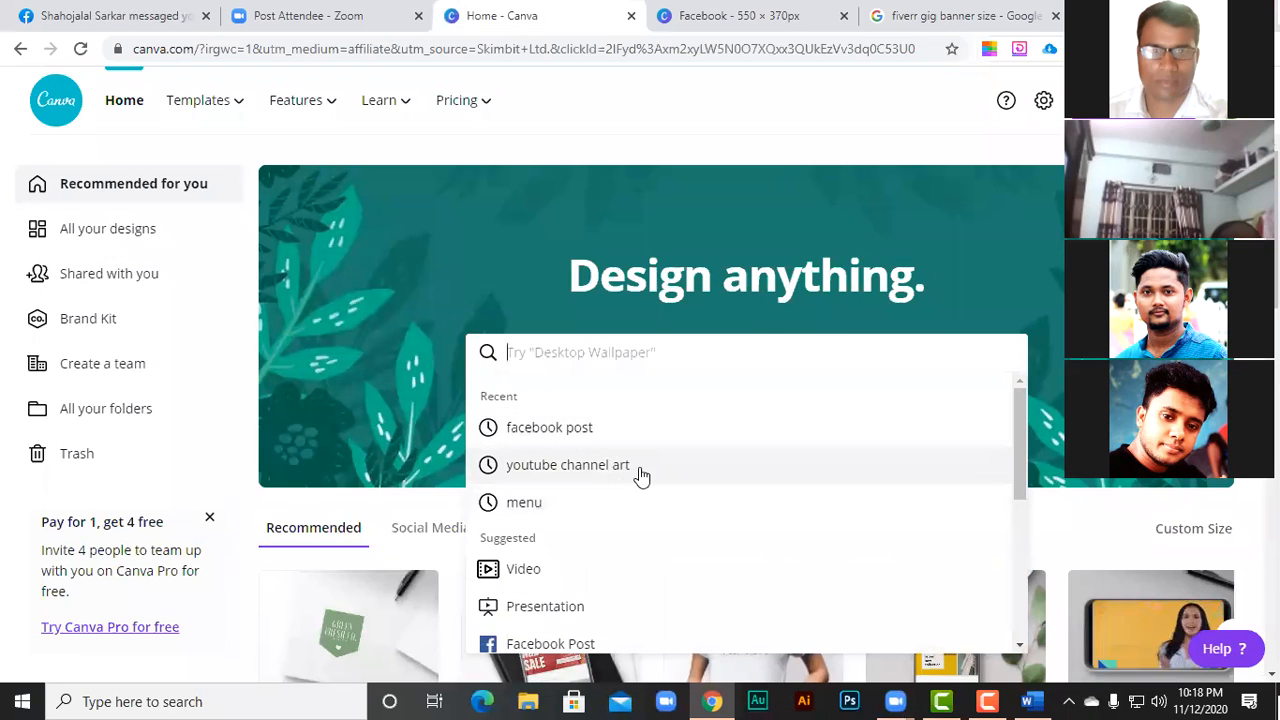
scroll(642, 476, down, 1)
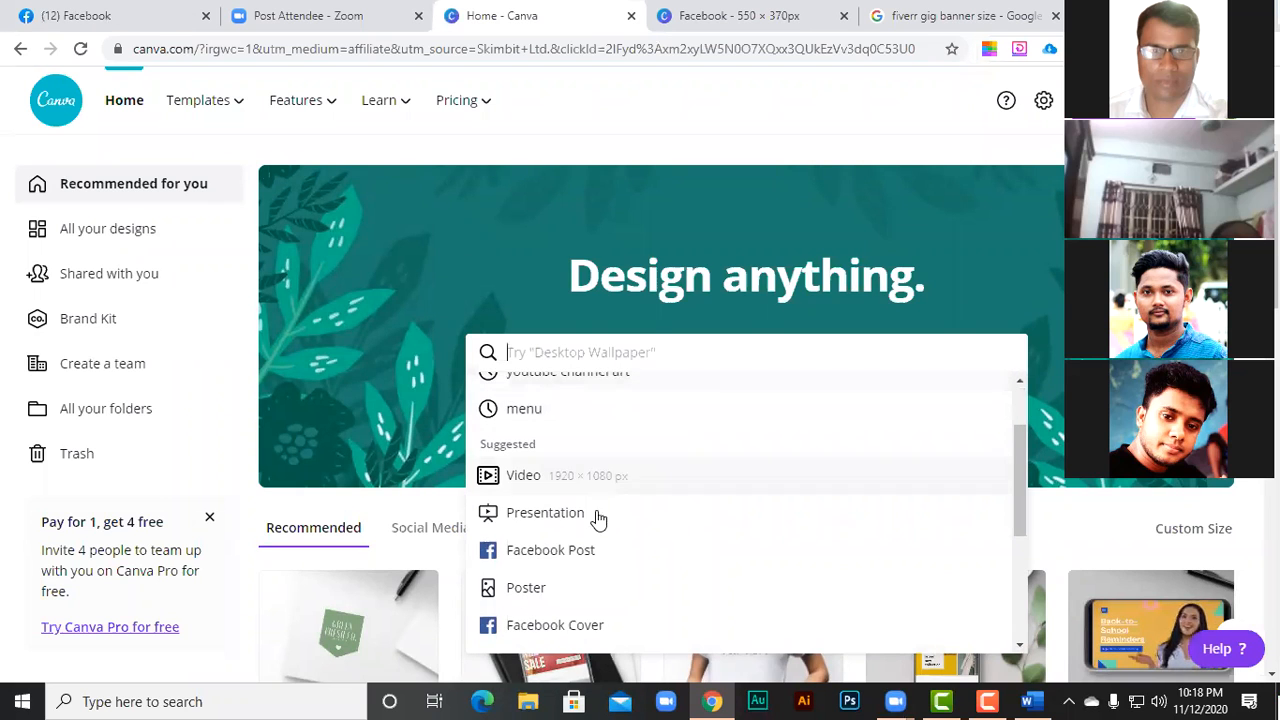
scroll(595, 520, down, 1)
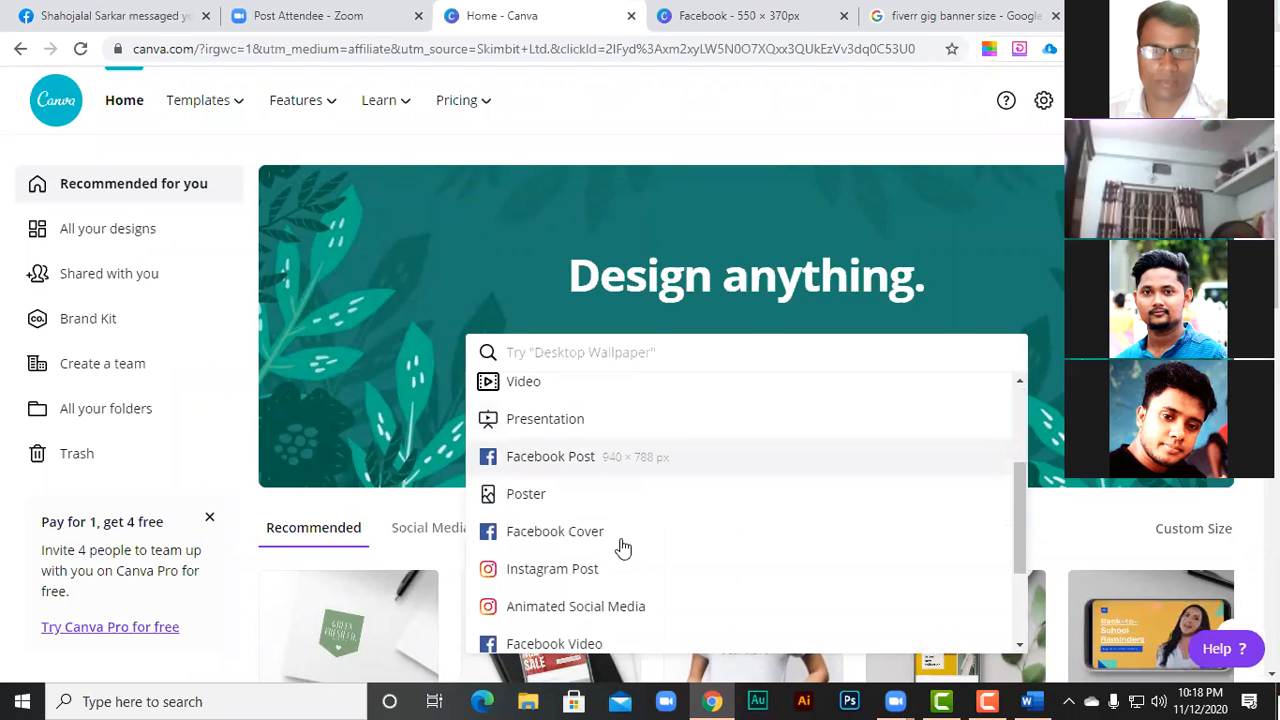
scroll(620, 462, down, 1)
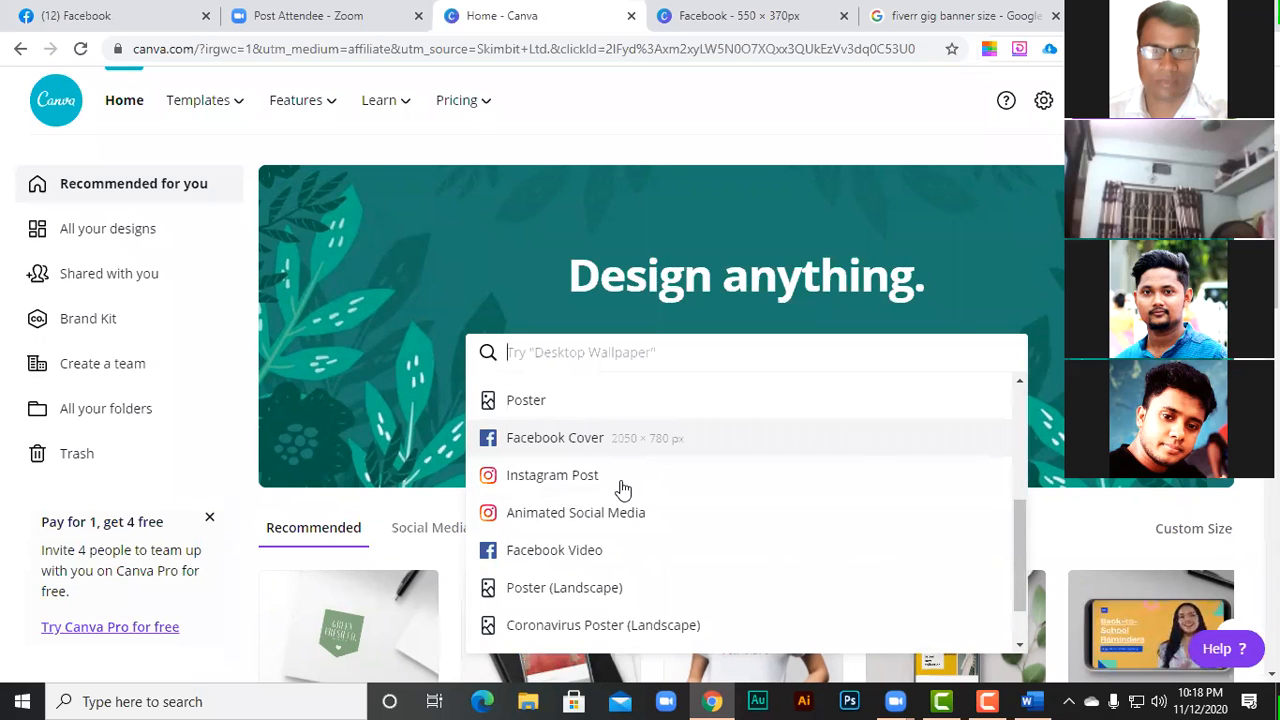
scroll(625, 520, down, 1)
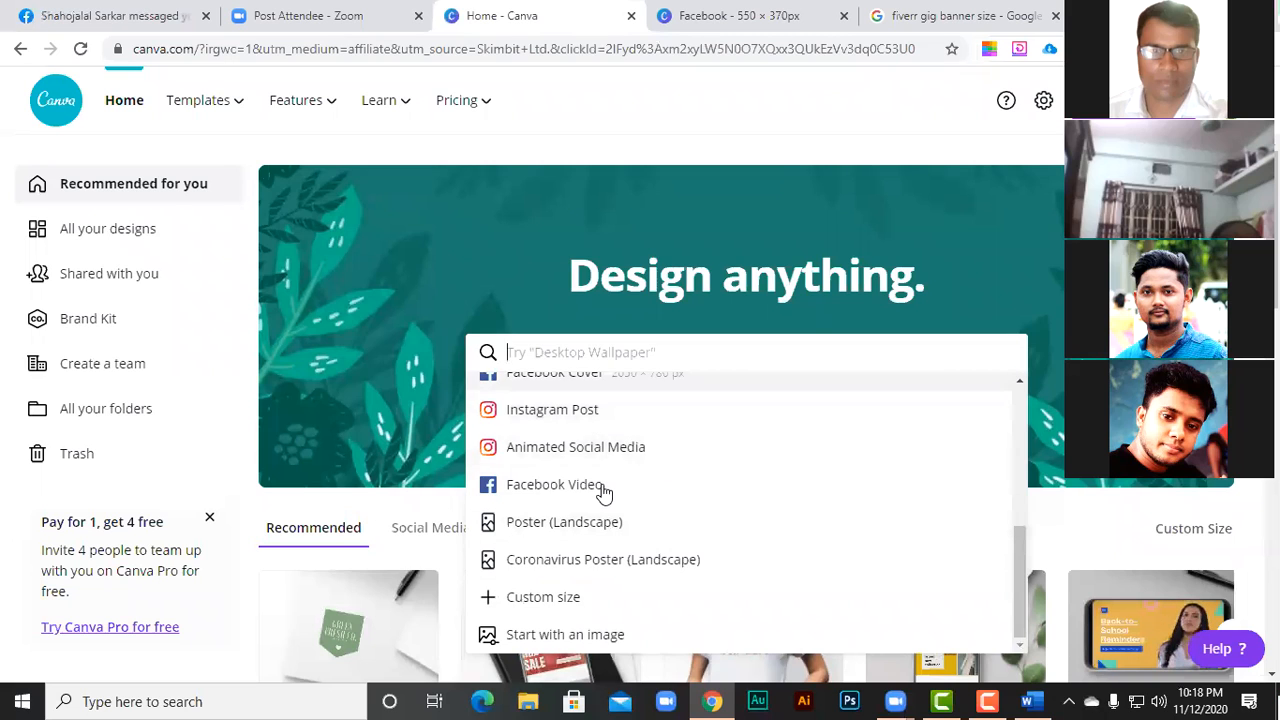
scroll(604, 492, up, 1)
click(620, 156)
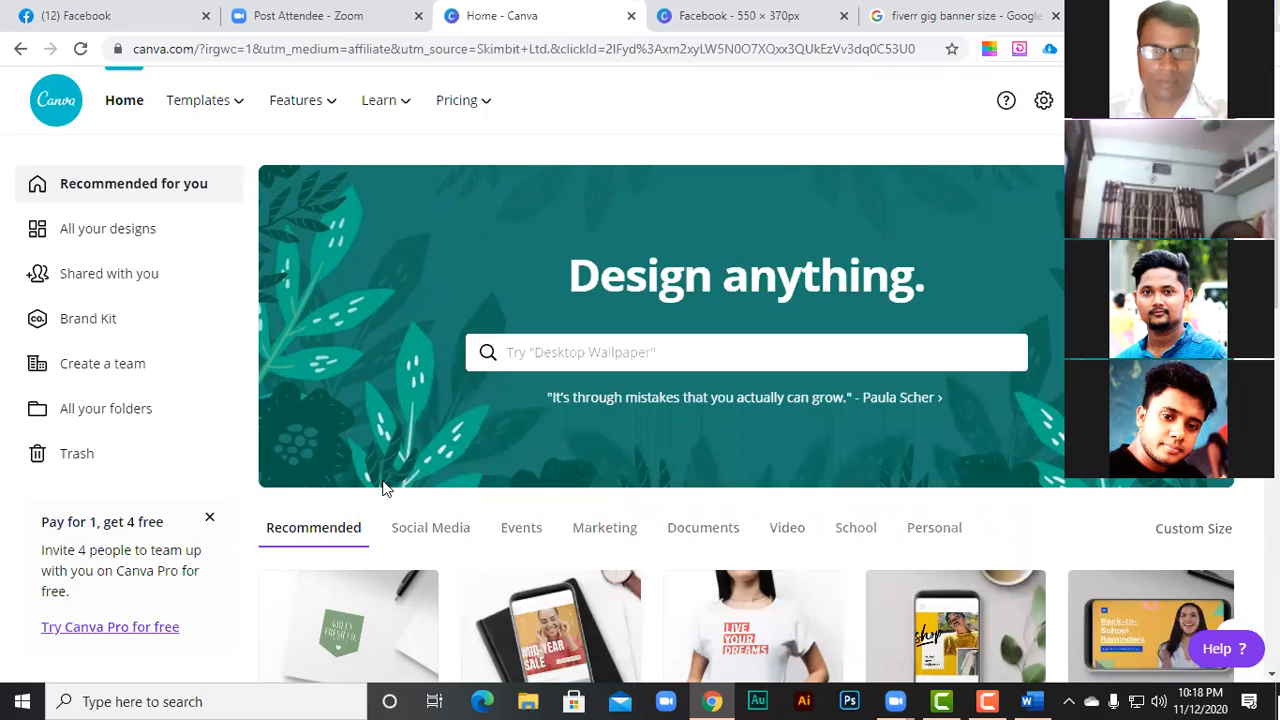
- Return to the 550 × 370 px banner design and download it as a PNG
key(ctrl+Tab)
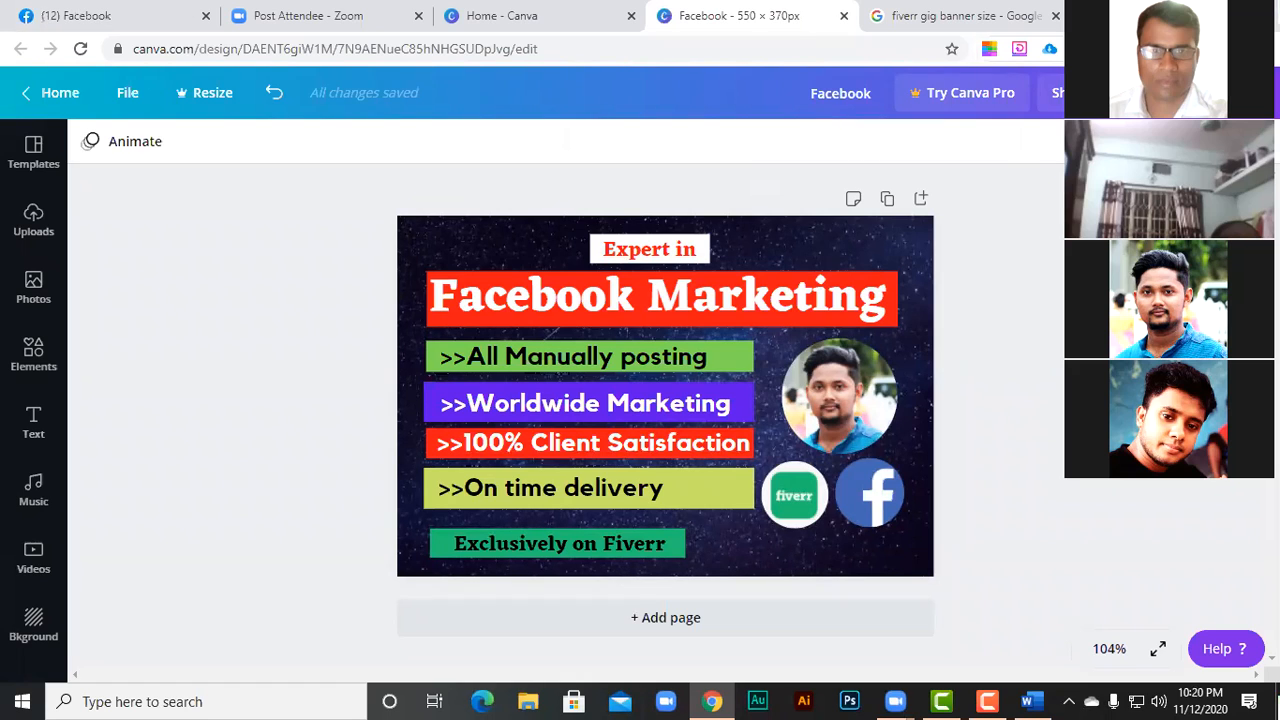
click(1168, 93)
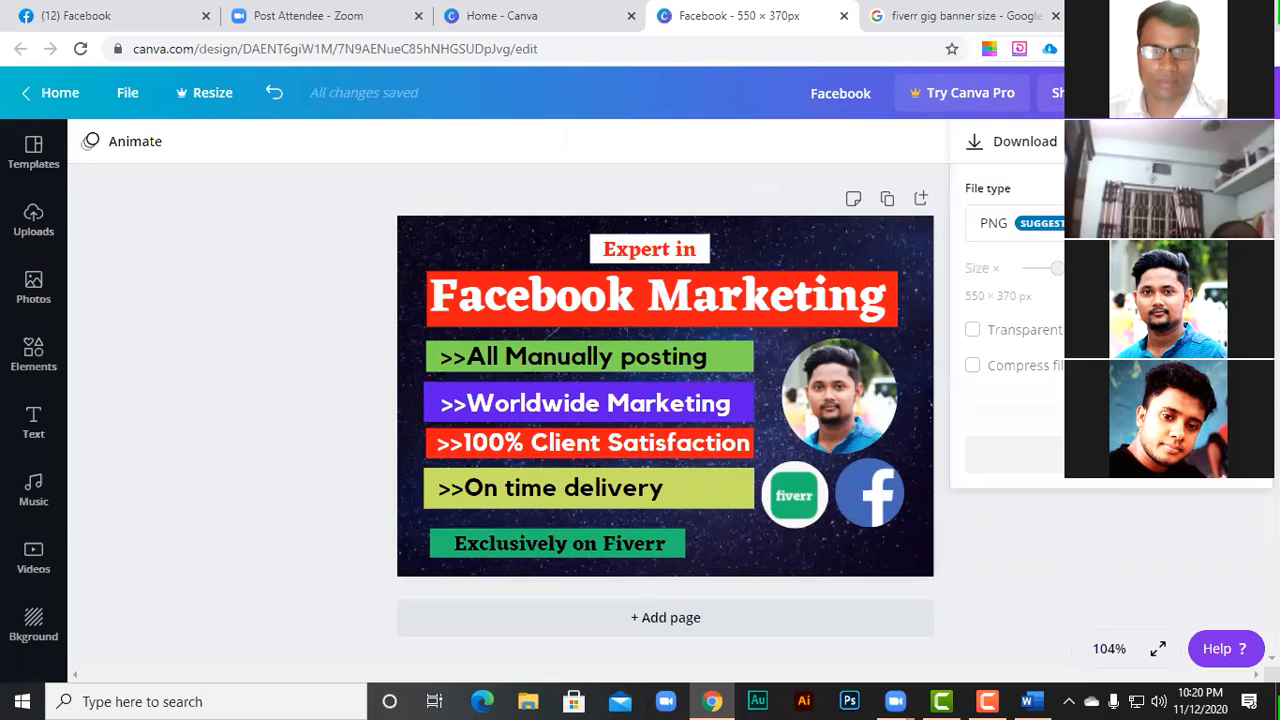
click(1031, 407)
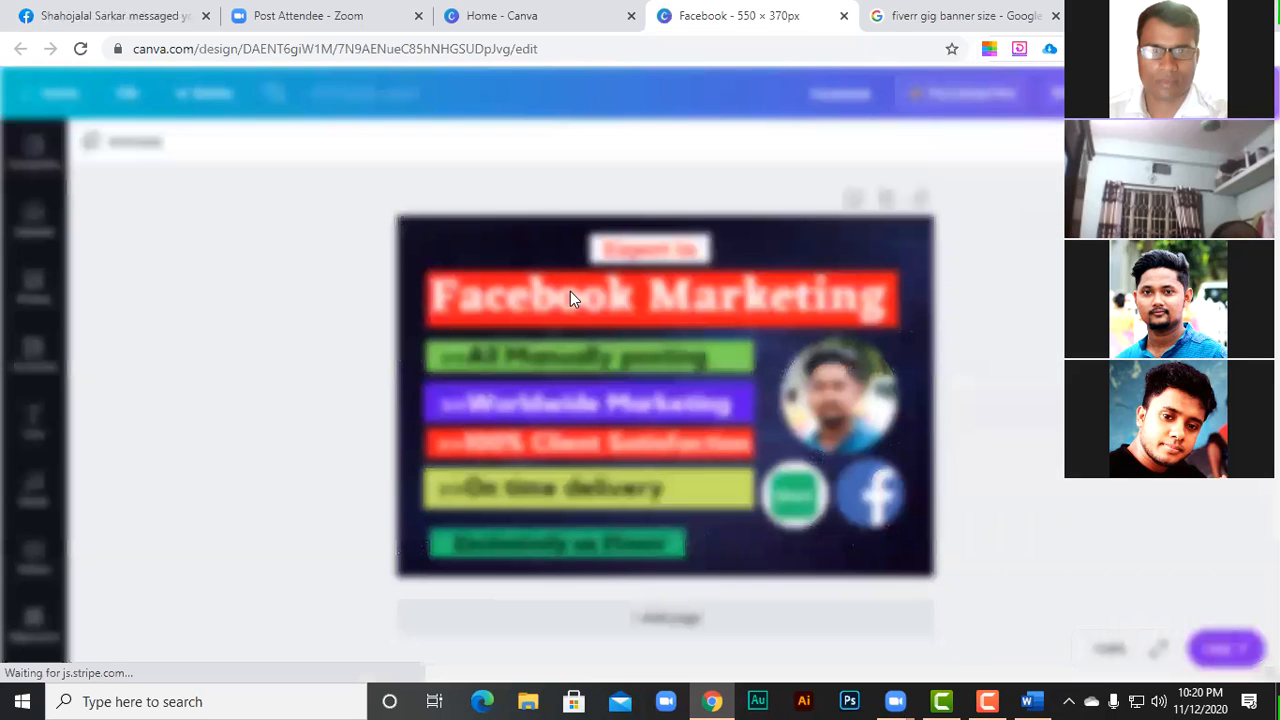